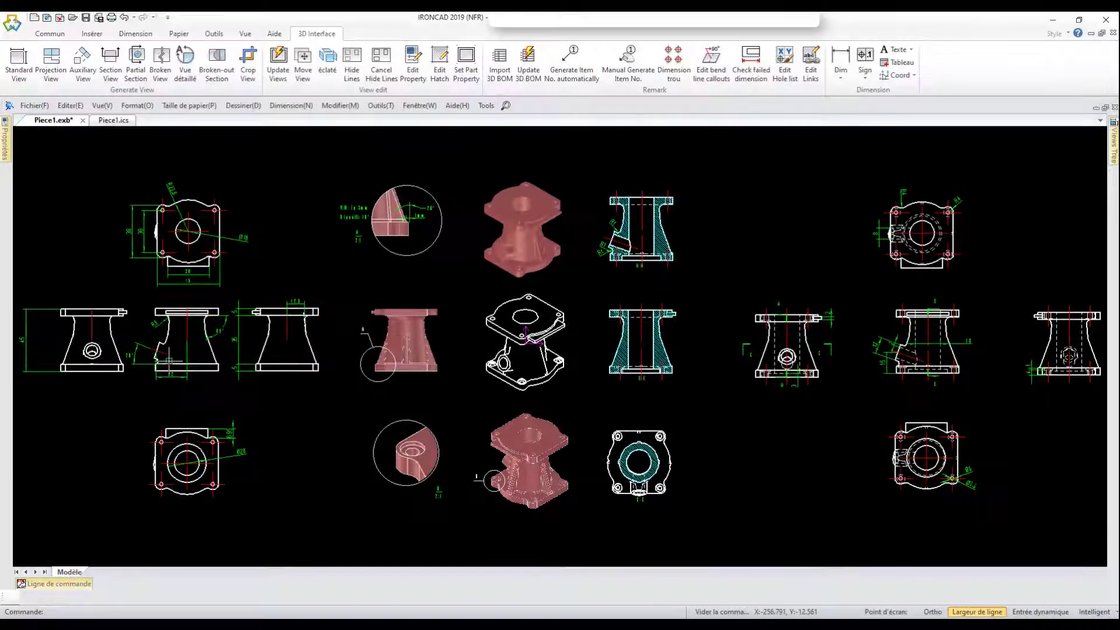
Step: Switch the part mode to Piece structurée and drop a block resized to 500 into the scene
scroll(169, 360, up, 2)
scroll(170, 387, up, 2)
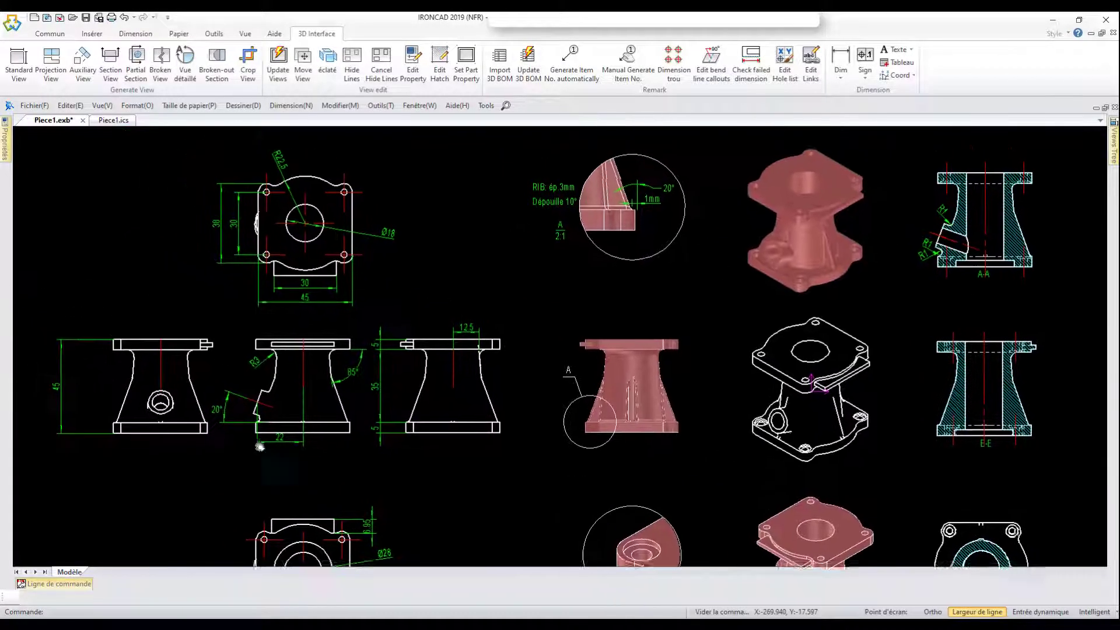
scroll(257, 420, up, 1)
scroll(294, 413, up, 1)
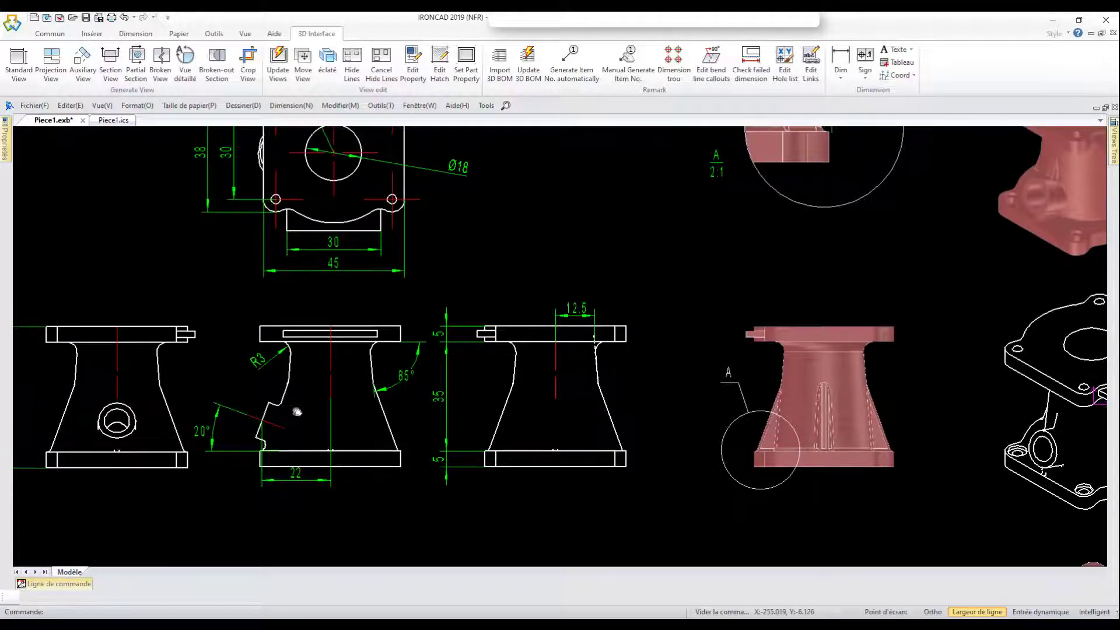
scroll(337, 358, down, 5)
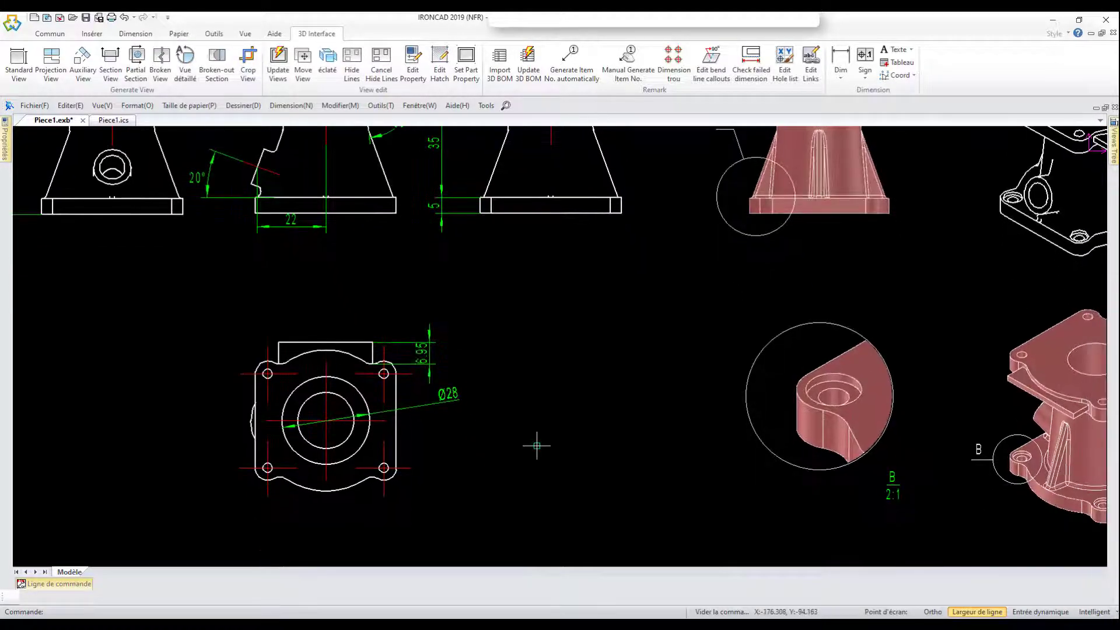
scroll(536, 446, down, 2)
scroll(534, 446, down, 1)
scroll(583, 409, down, 1)
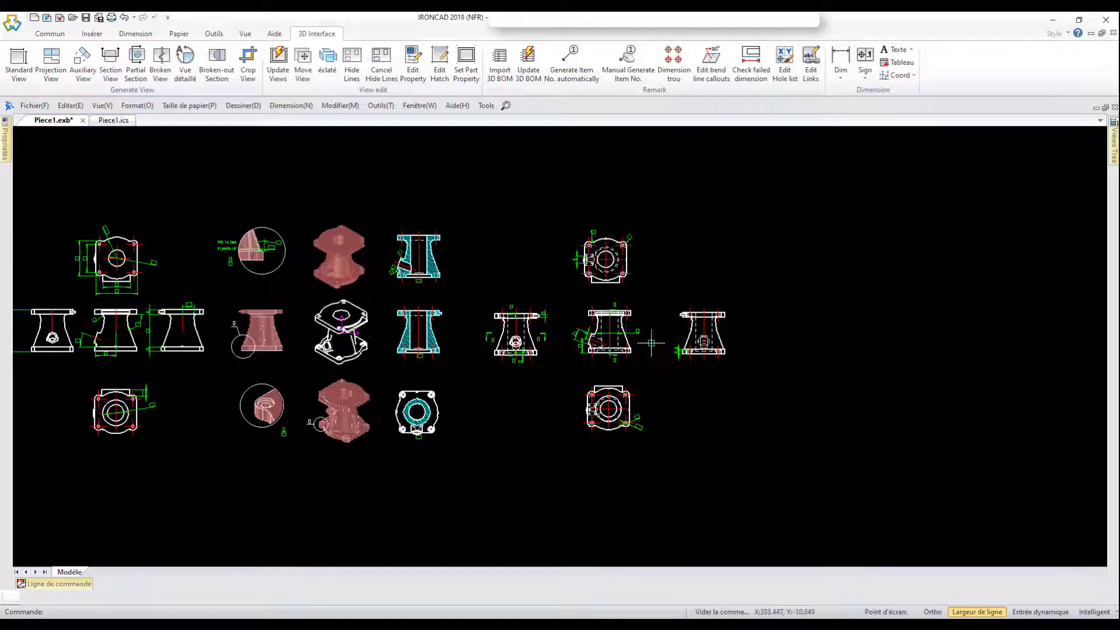
scroll(651, 343, up, 3)
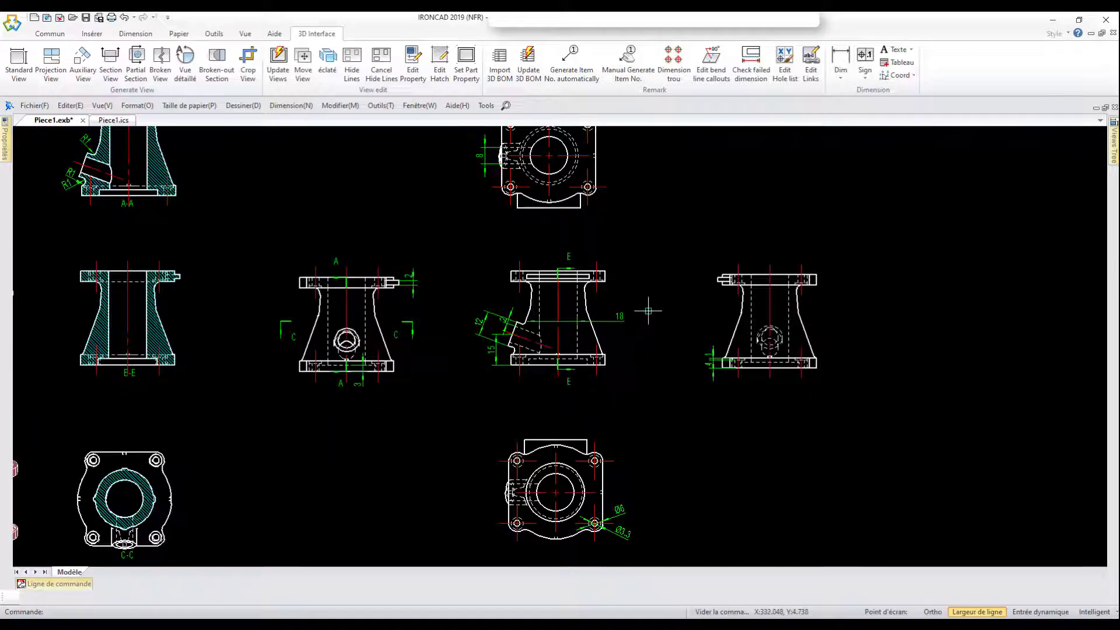
middle_drag(646, 303, 632, 448)
scroll(631, 445, up, 2)
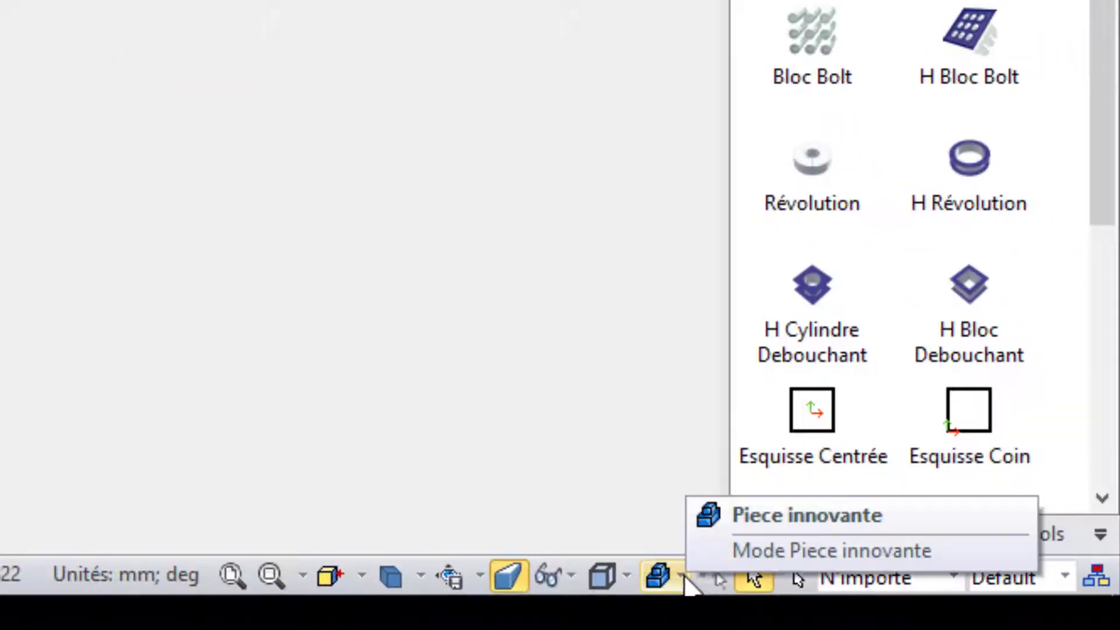
click(683, 577)
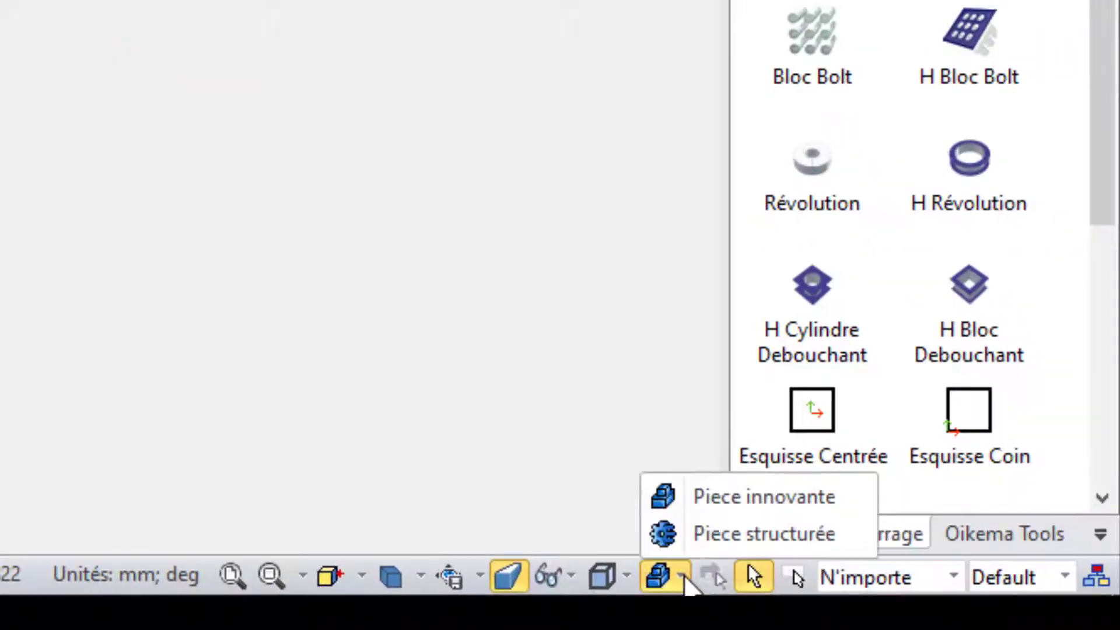
click(846, 539)
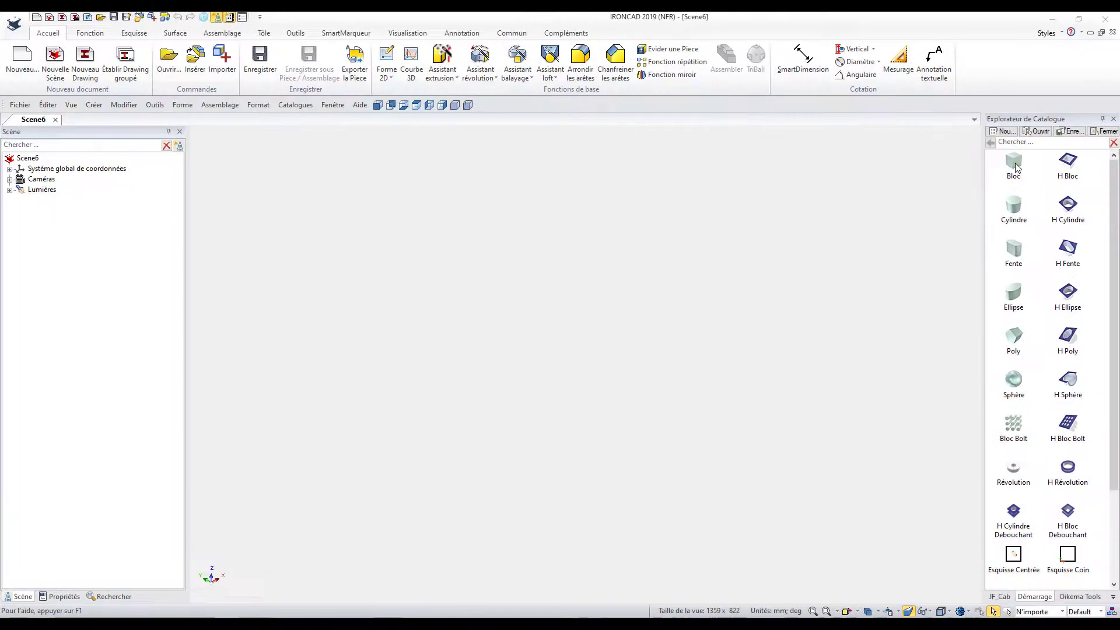
drag(1015, 167, 580, 371)
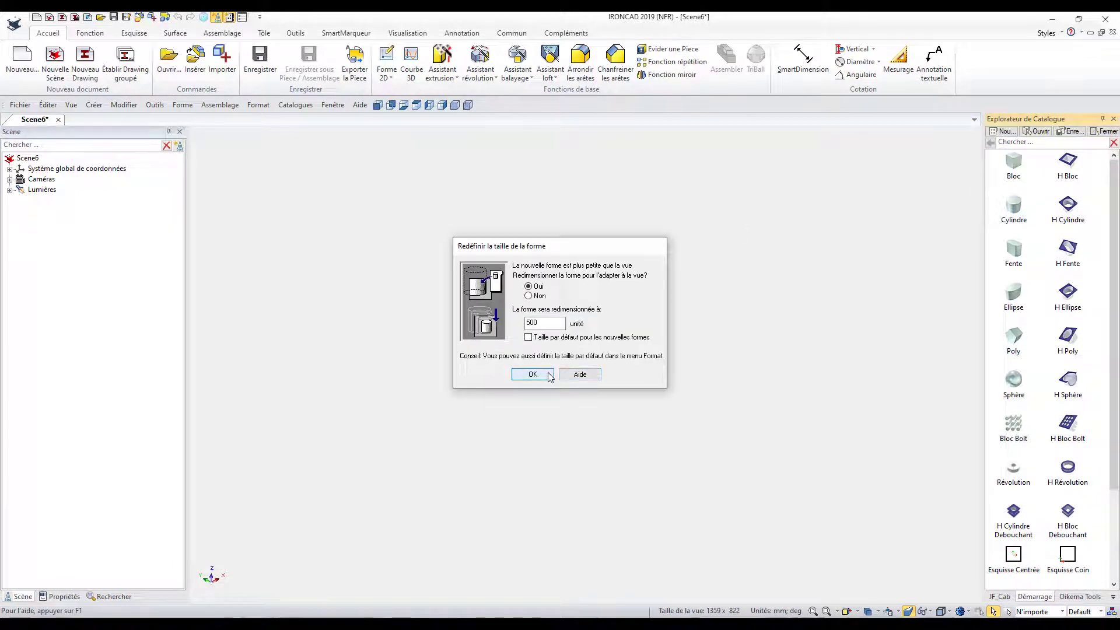
click(579, 375)
Step: Make the block the active part and expand Piece1's body and Block feature in the tree
scroll(594, 435, up, 5)
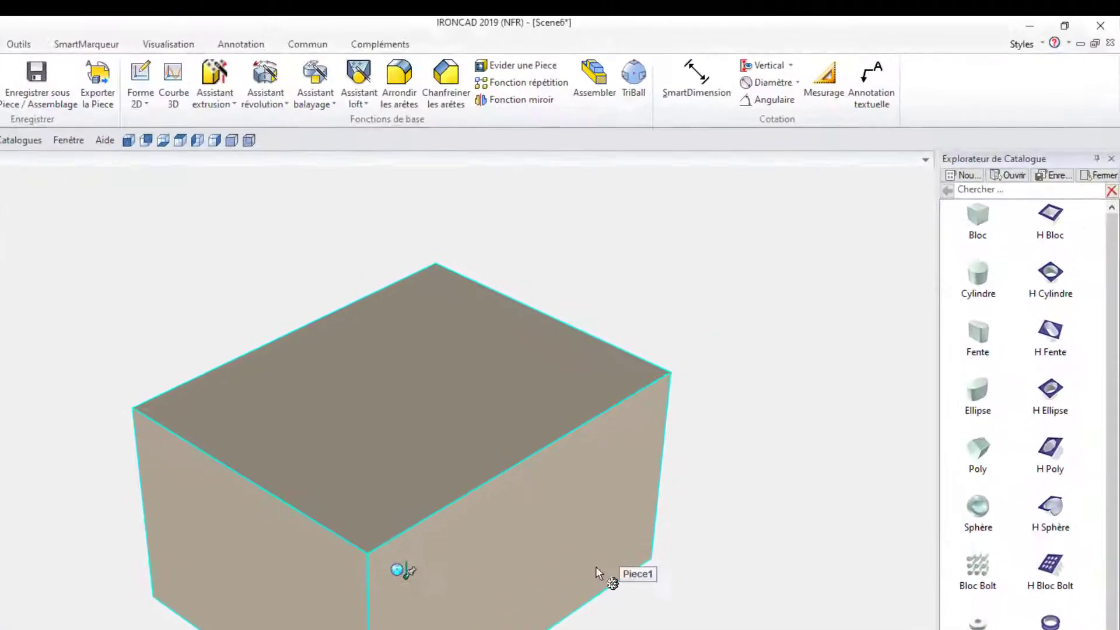
right_click(583, 429)
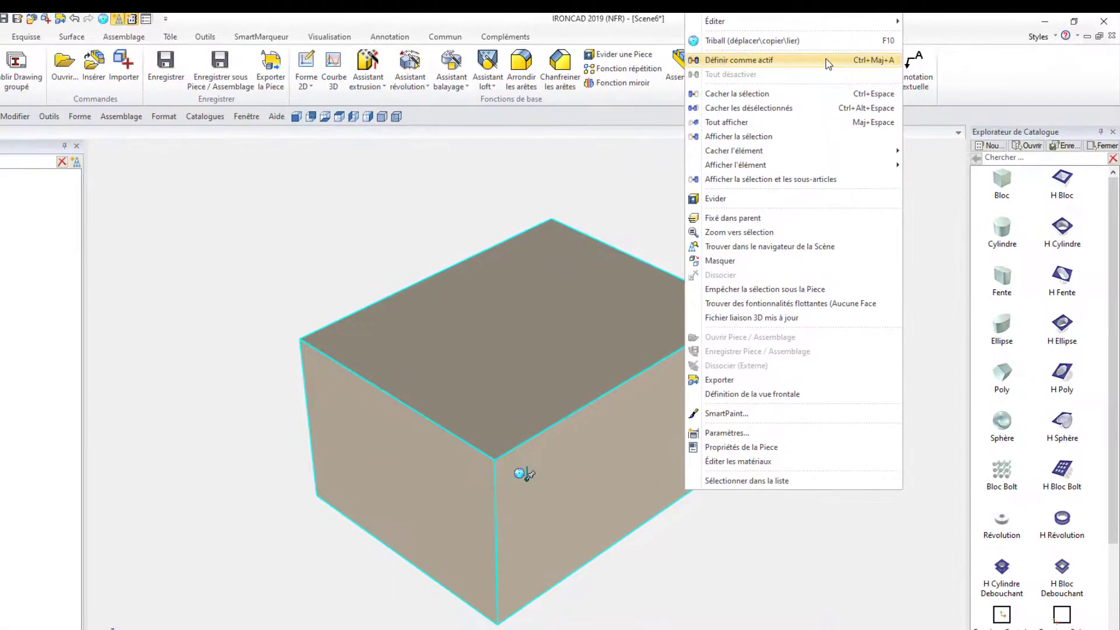
click(828, 61)
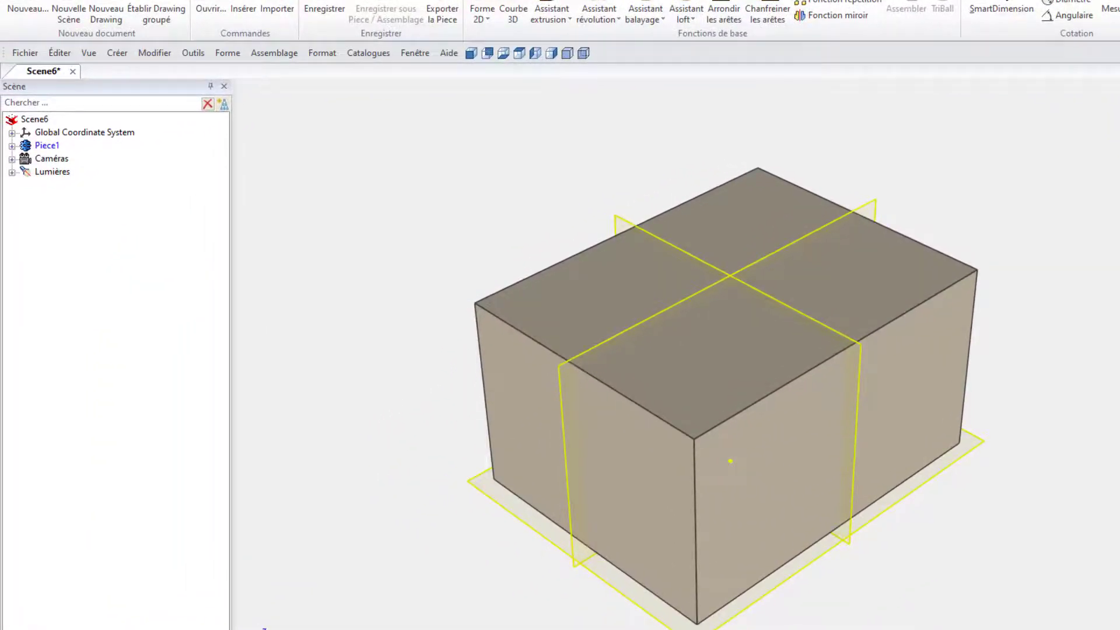
click(12, 145)
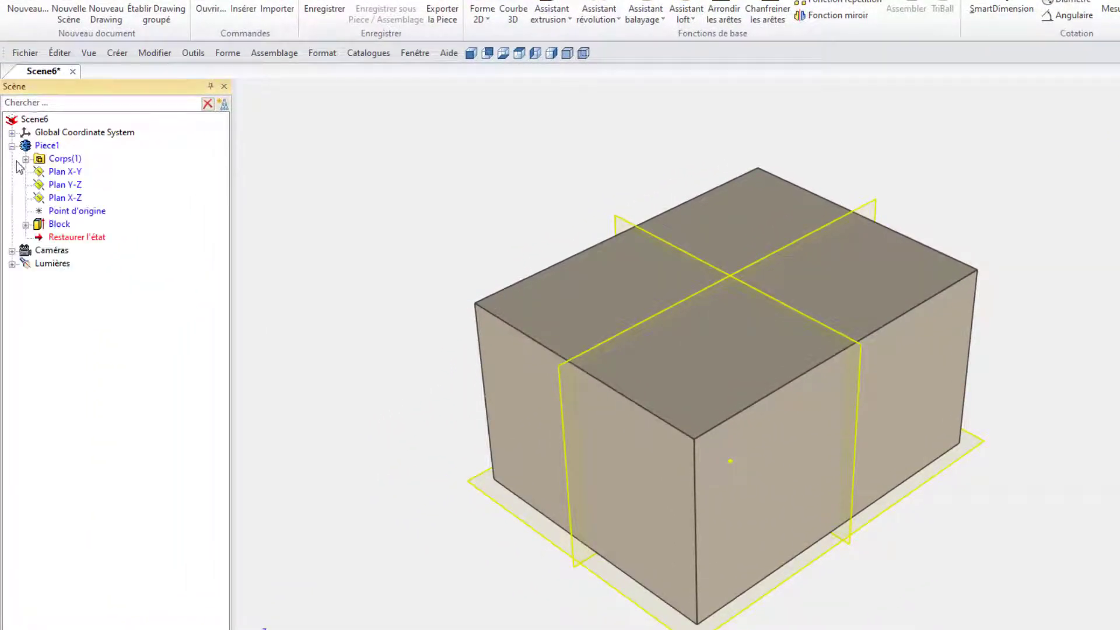
click(26, 158)
click(26, 238)
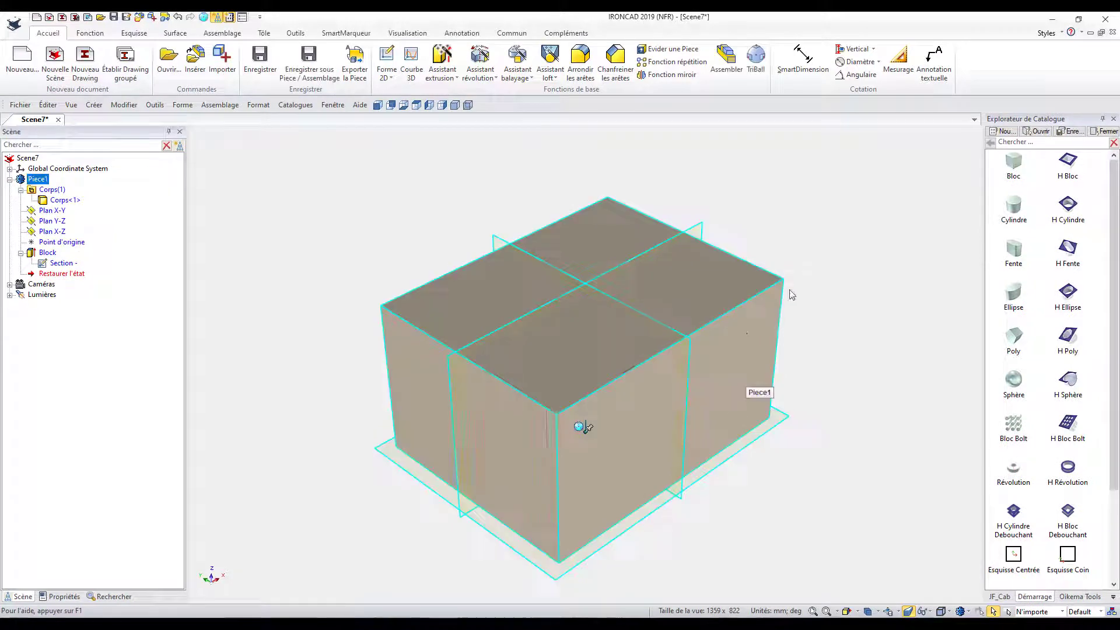
Step: Stretch the block longer with its size handle and inspect the Y-Z plane
click(736, 382)
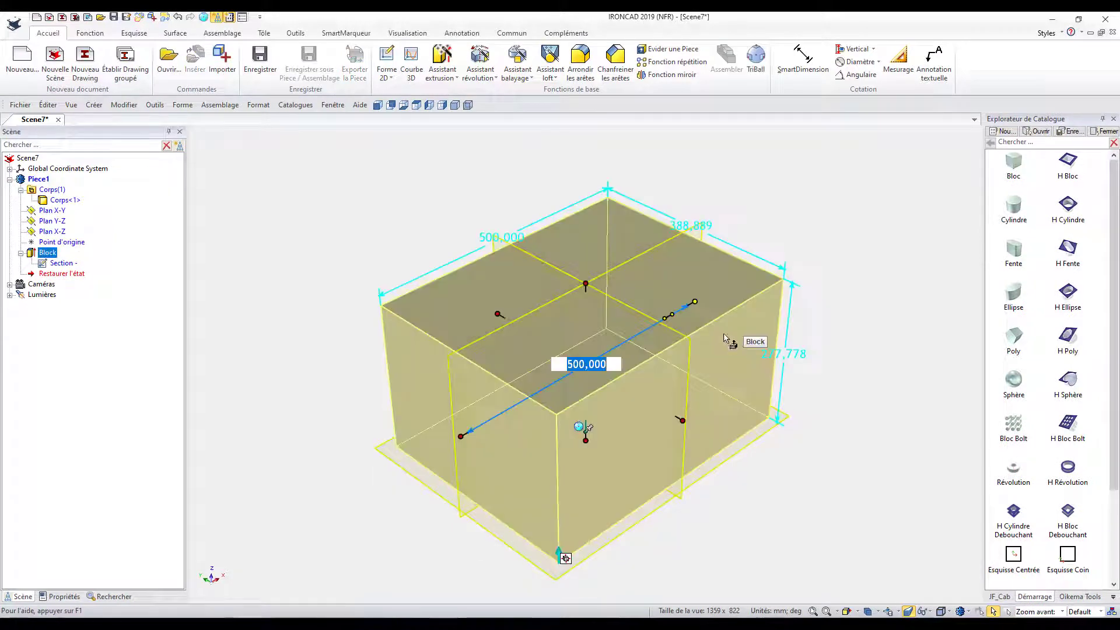
drag(730, 342, 840, 217)
click(920, 446)
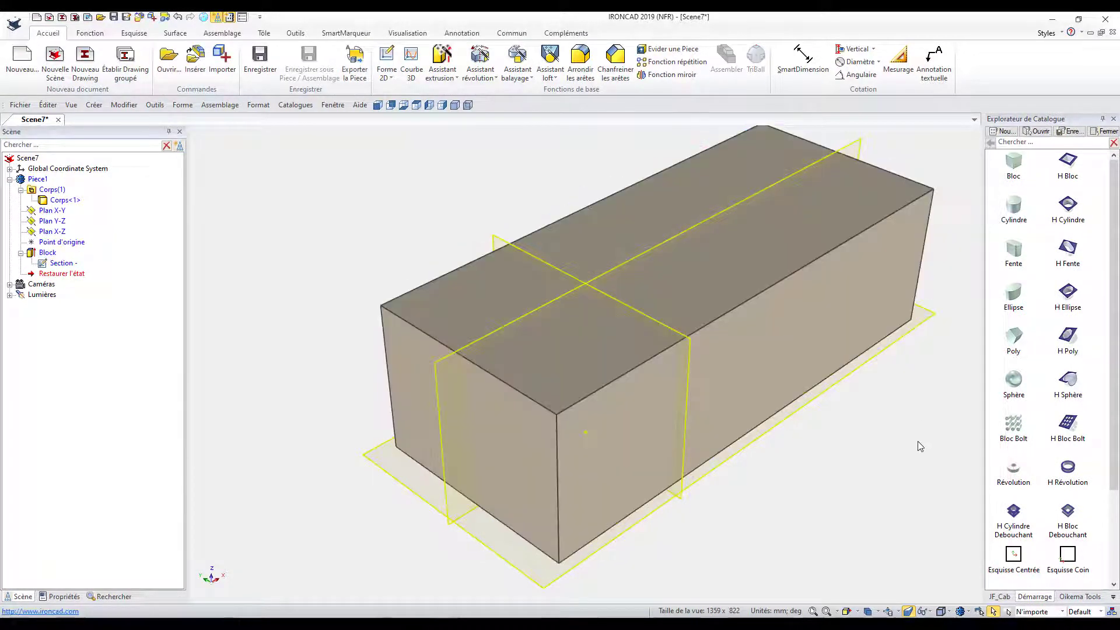
click(539, 264)
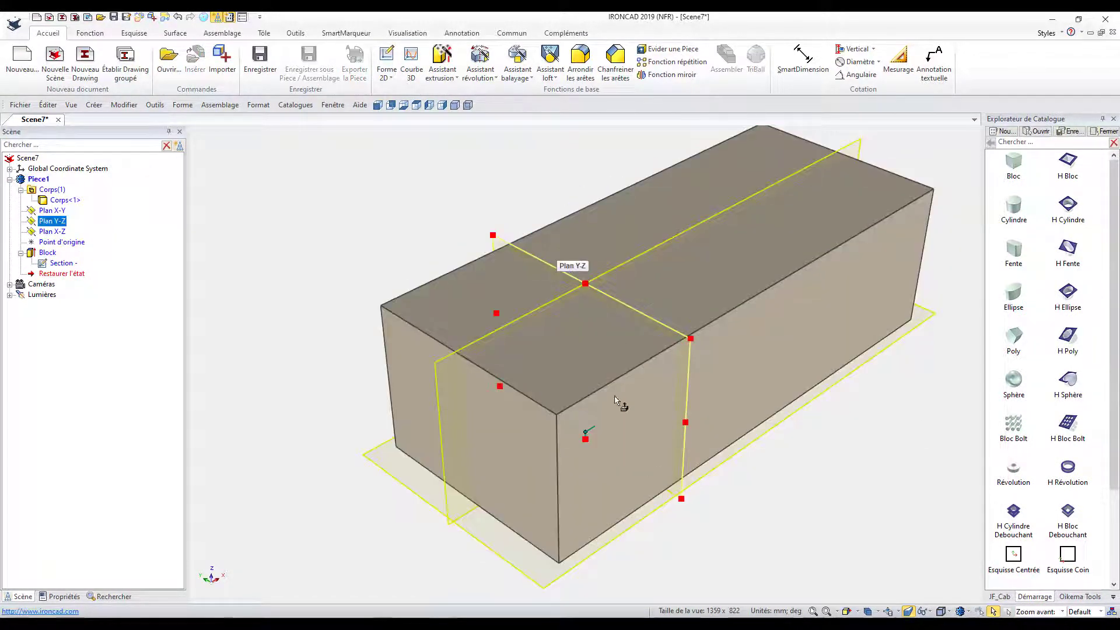
click(894, 487)
Step: Place the block's section sketch on Plan X-Y with its origin at the part origin
click(61, 263)
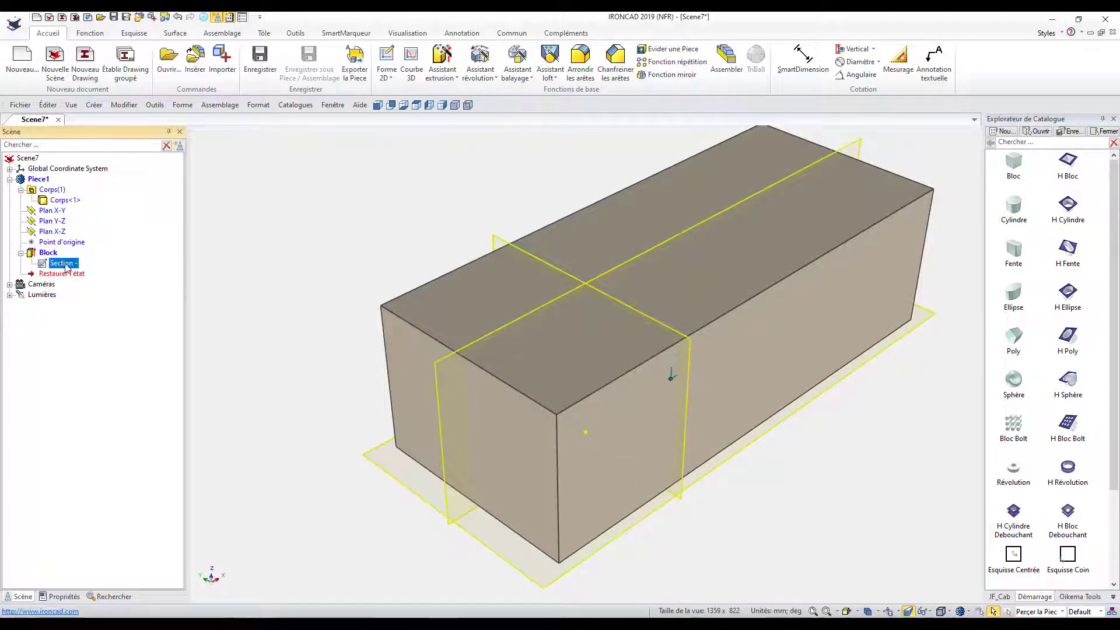
right_click(77, 269)
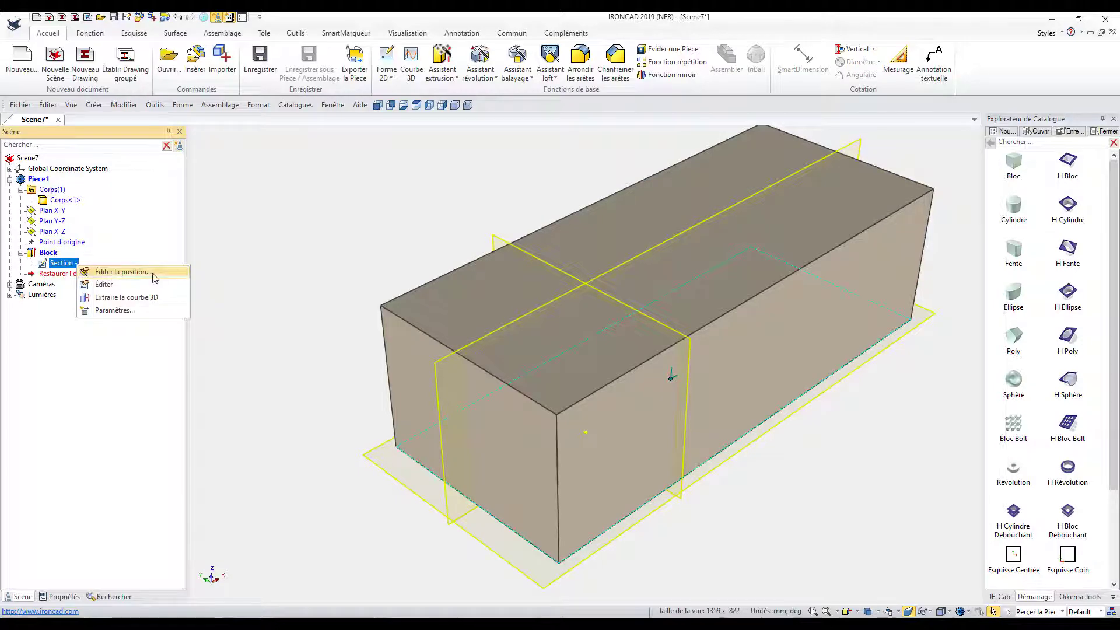
click(173, 276)
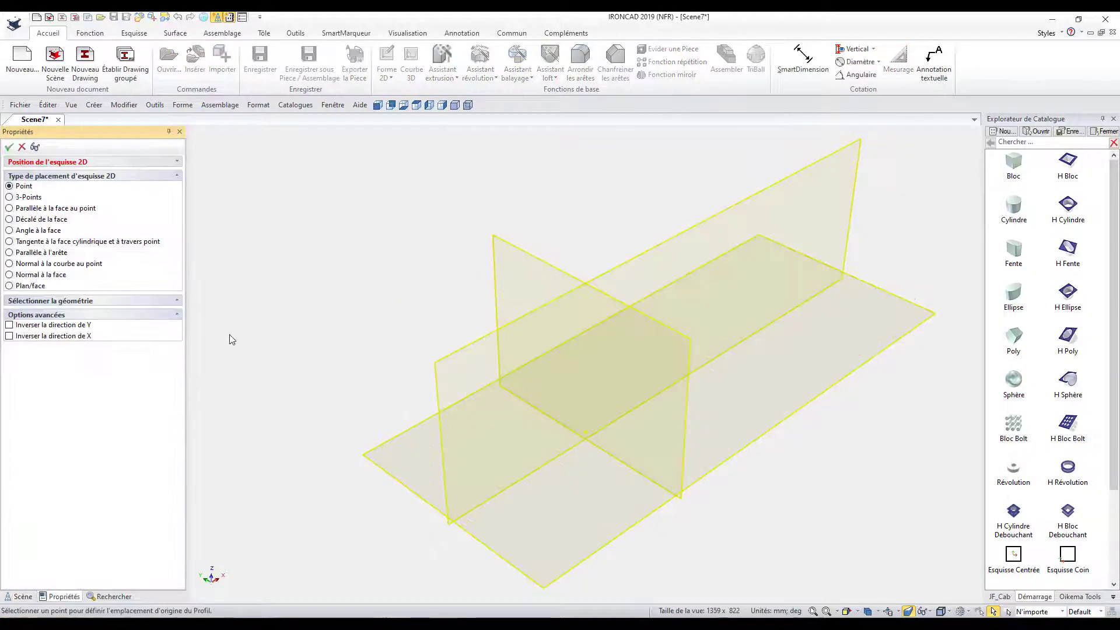
click(10, 286)
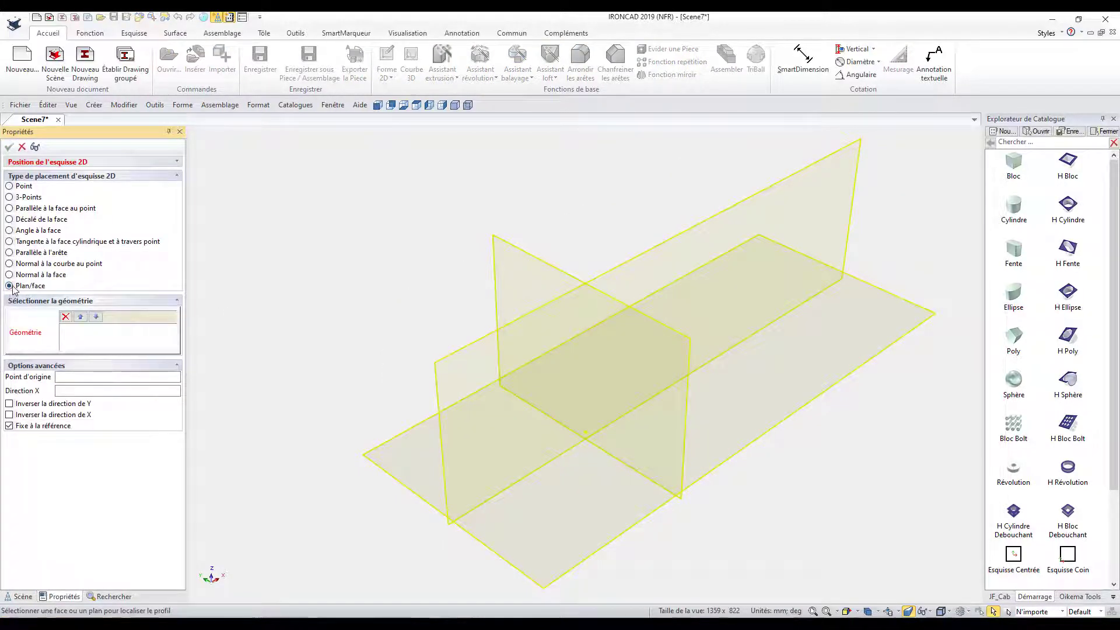
click(613, 499)
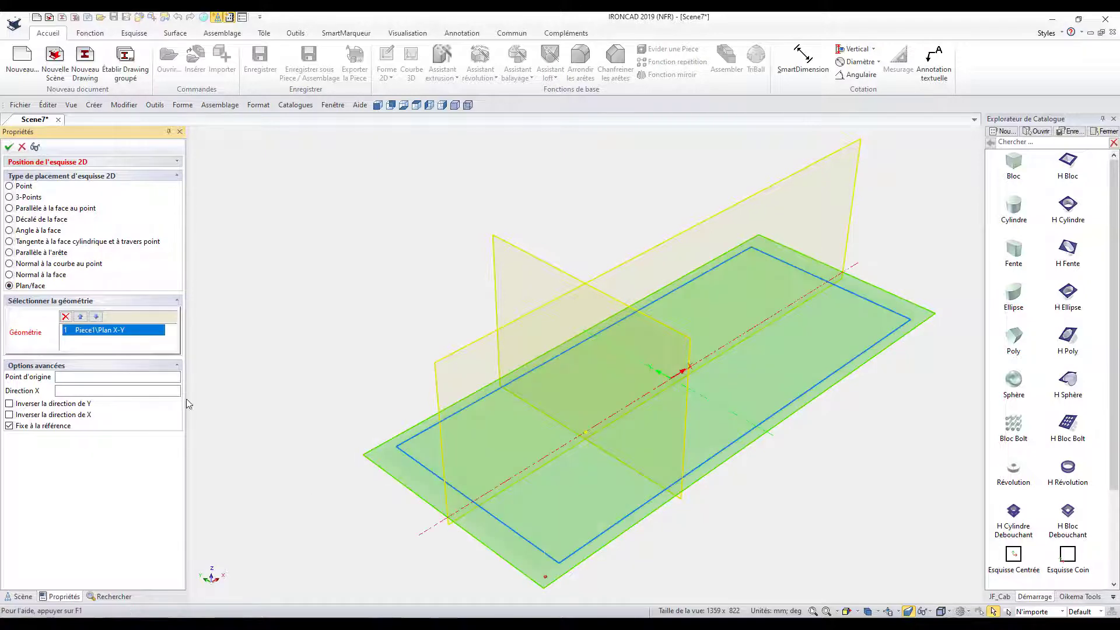
click(136, 378)
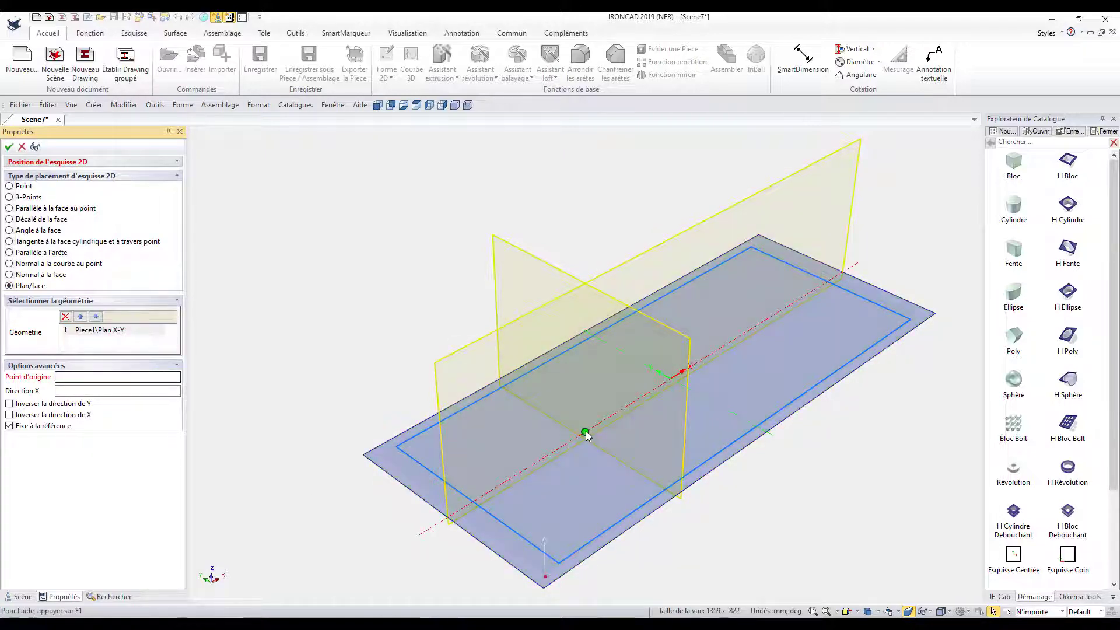
click(585, 434)
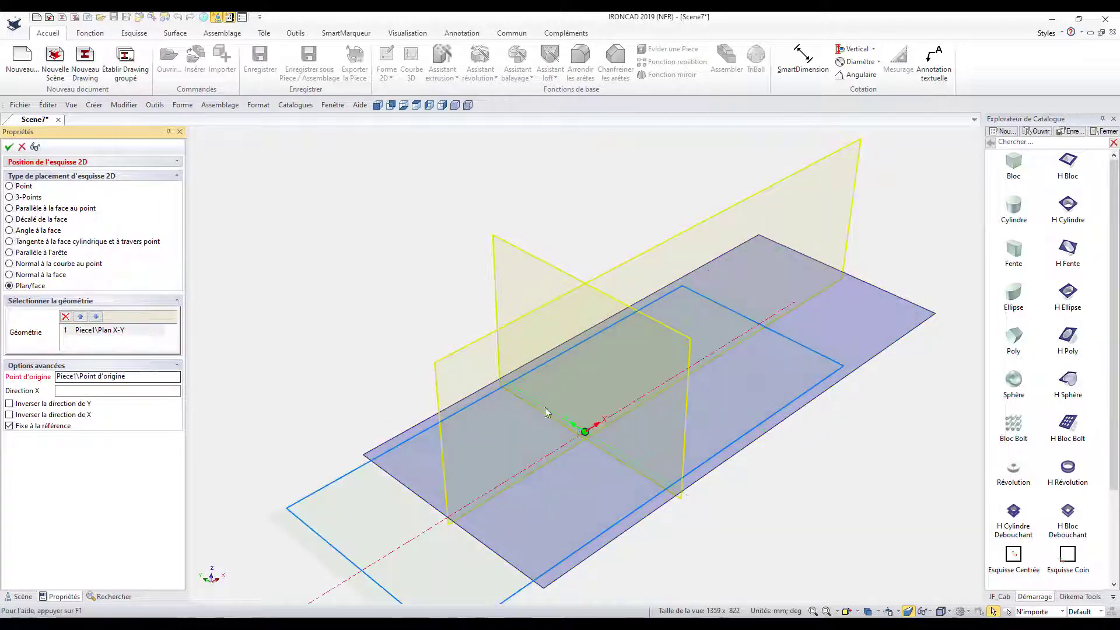
click(9, 147)
Step: Resize the block to 40 so it becomes a flat slab
scroll(670, 443, down, 3)
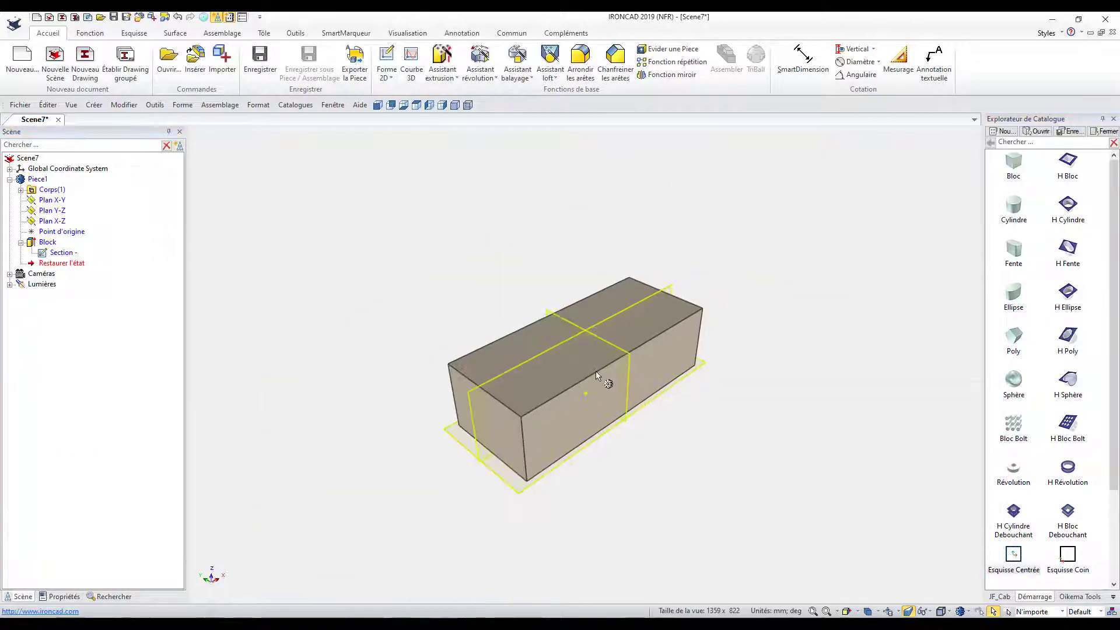
click(577, 435)
drag(484, 423, 465, 432)
click(709, 487)
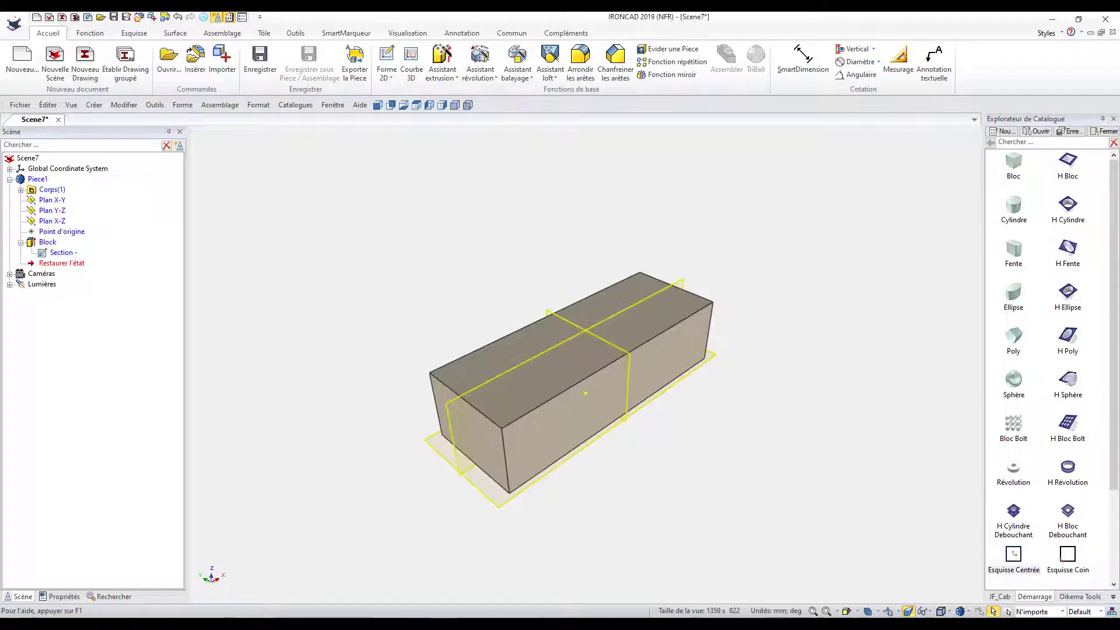
click(580, 386)
text(40)
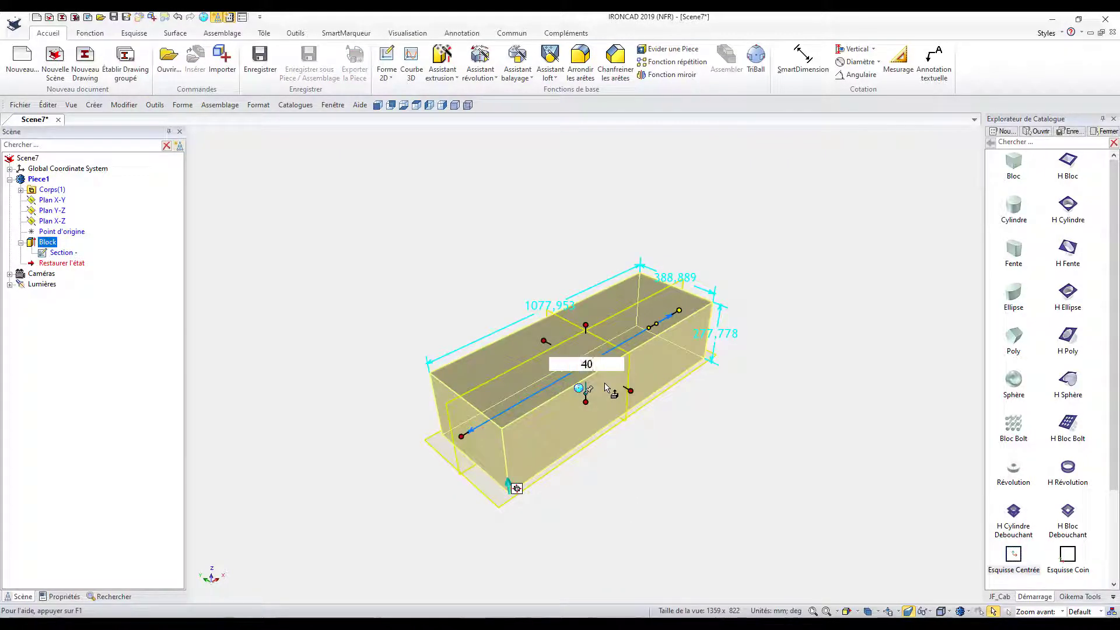
key(Return)
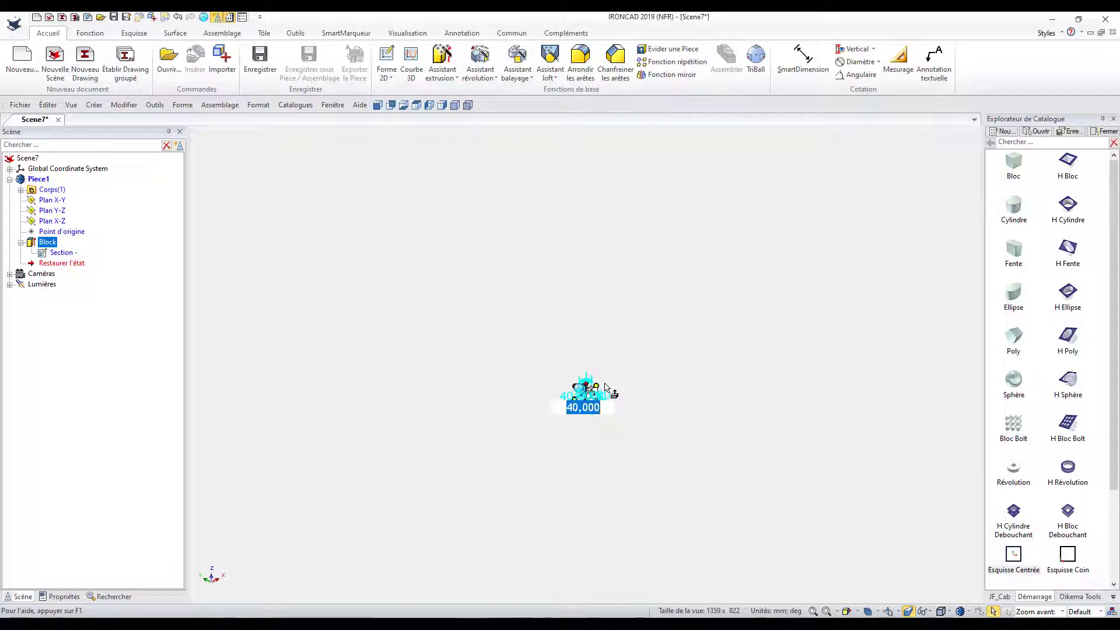
click(813, 612)
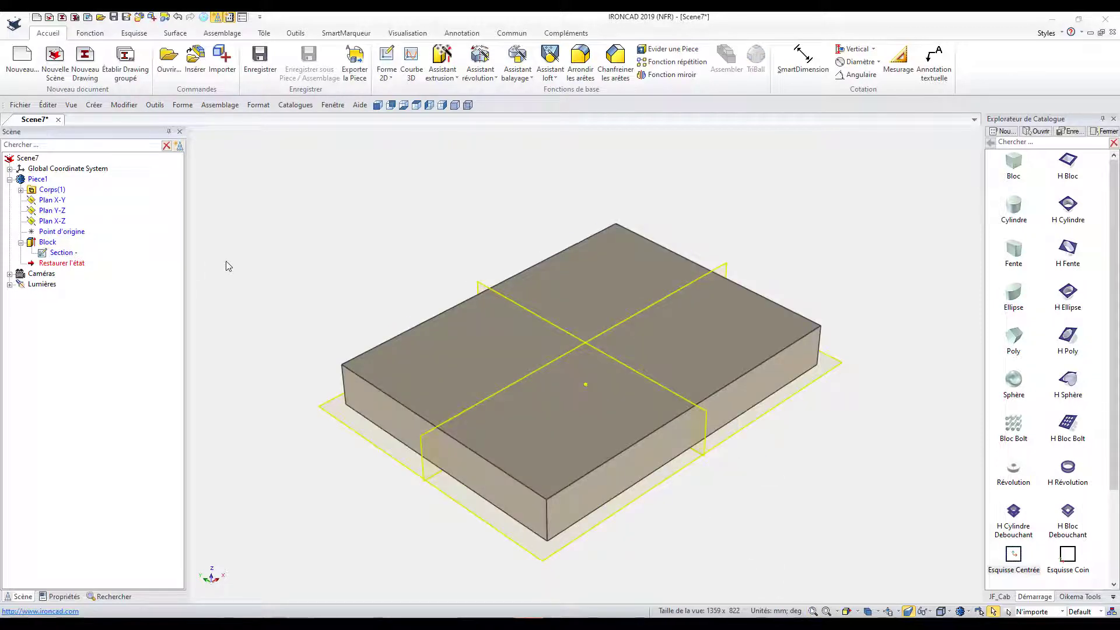
Step: Drop a cylinder from the catalogue onto the slab's top face and position it
drag(1020, 215, 587, 347)
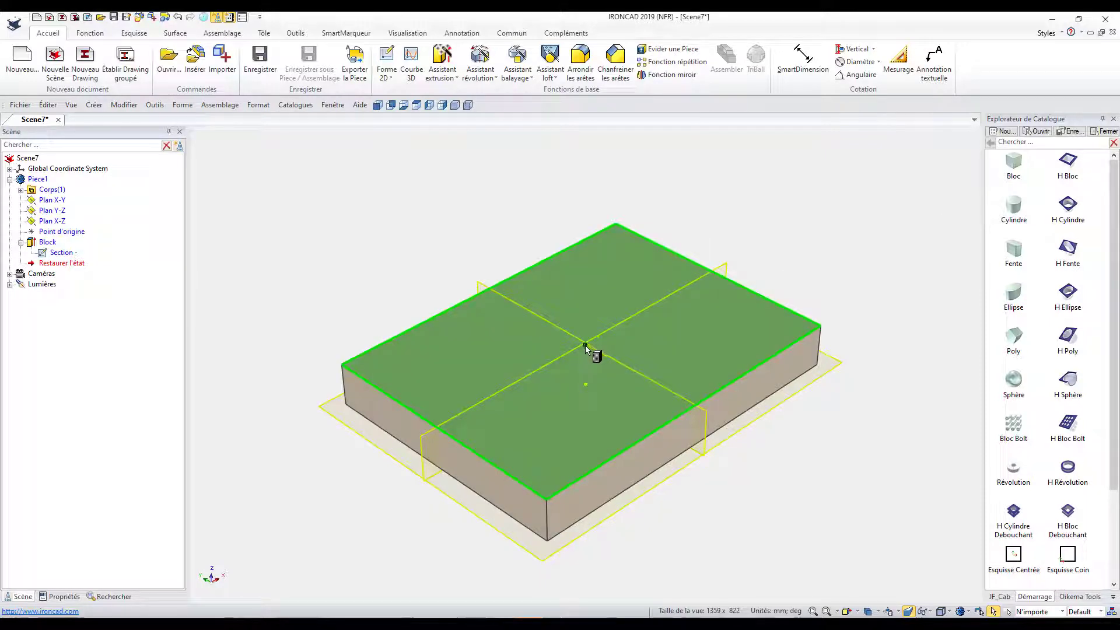
drag(586, 347, 586, 347)
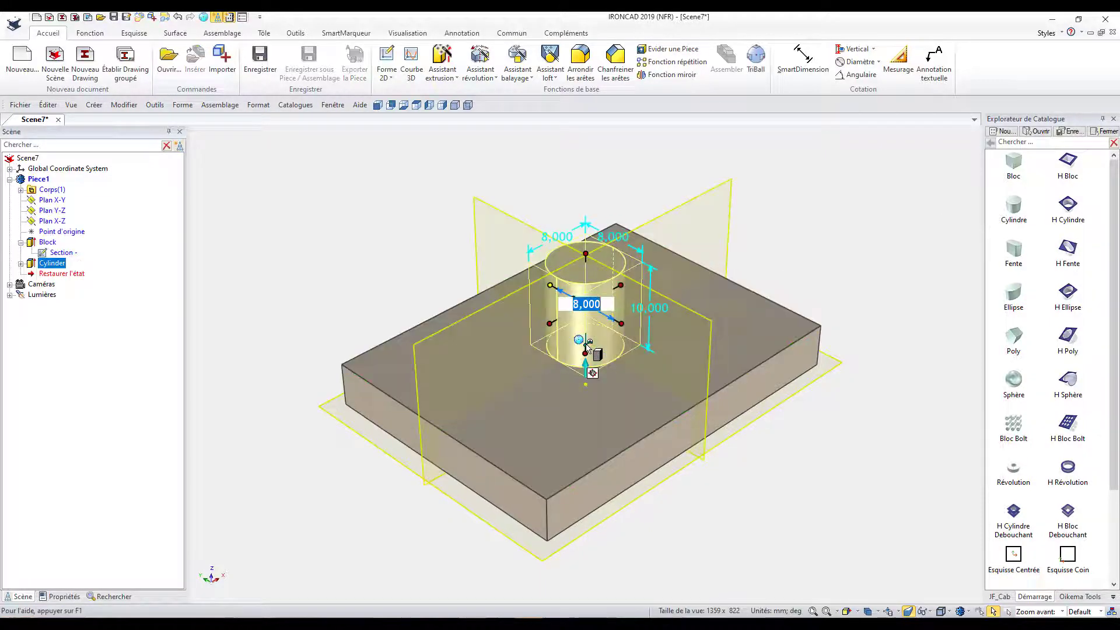
mouse_move(587, 347)
mouse_down()
mouse_move(565, 412)
mouse_move(586, 347)
mouse_up()
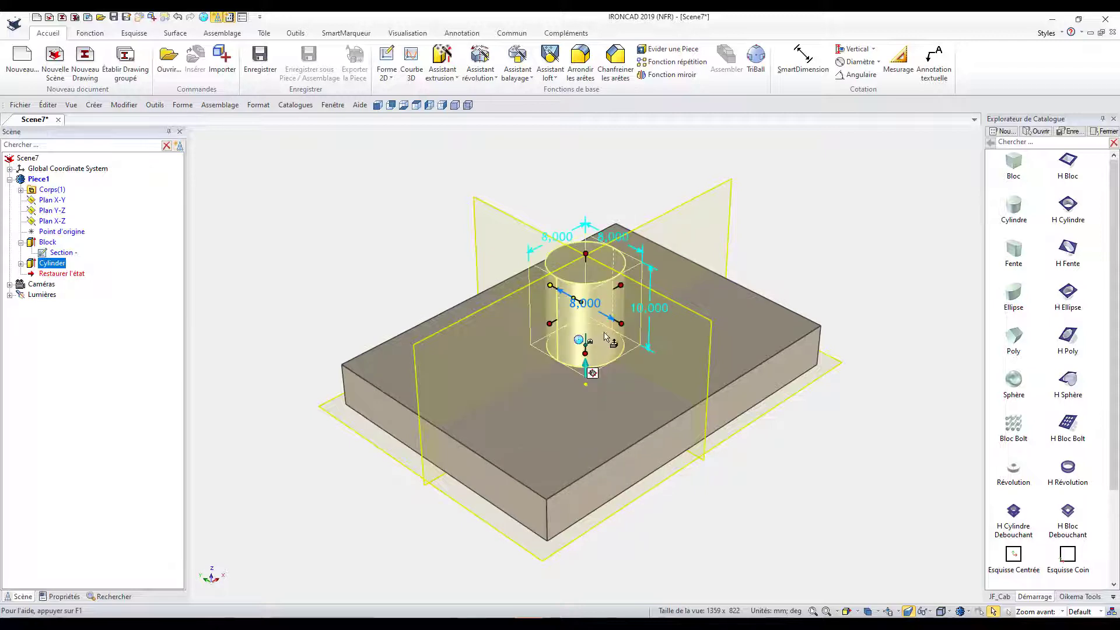
drag(745, 325, 791, 326)
Step: Flip the cylinder's extrusion downward into the block and open its cross-section sketch
right_click(605, 345)
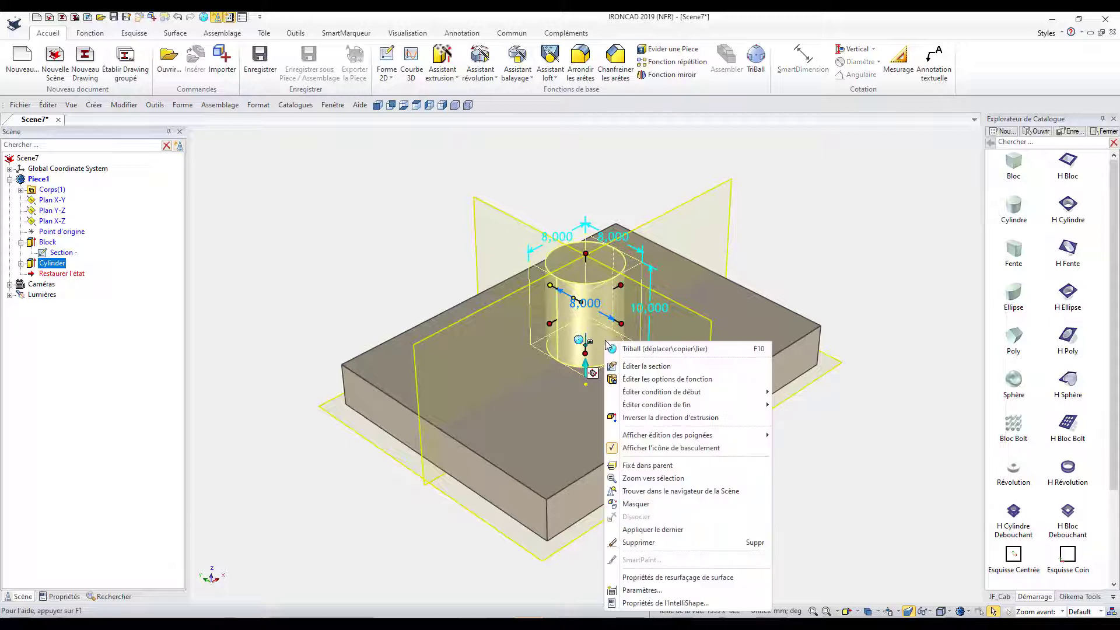
click(713, 419)
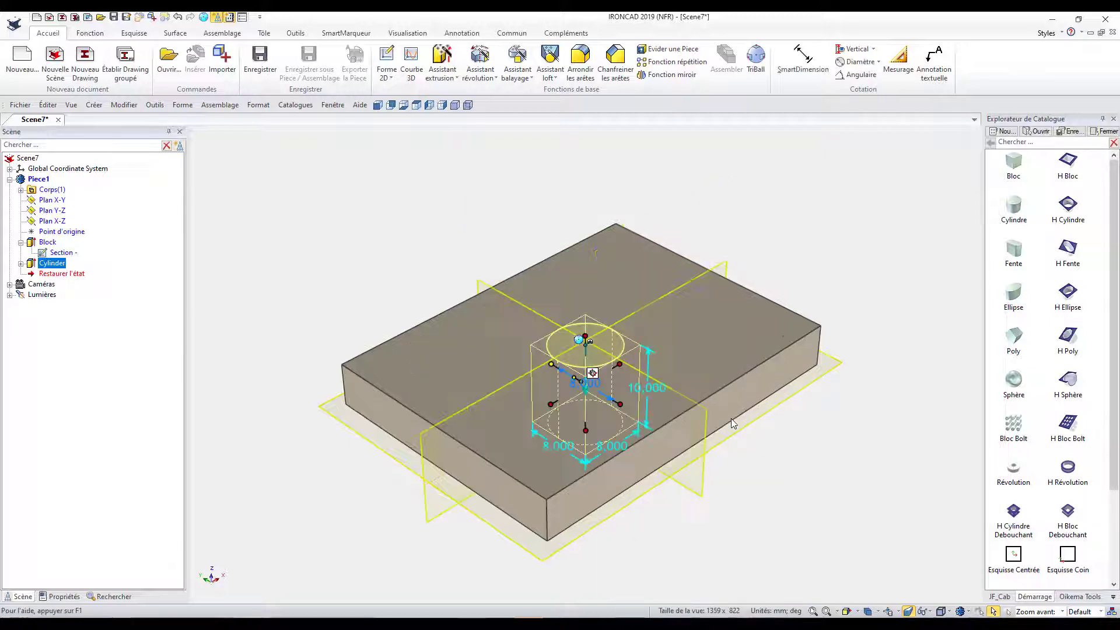
right_click(575, 360)
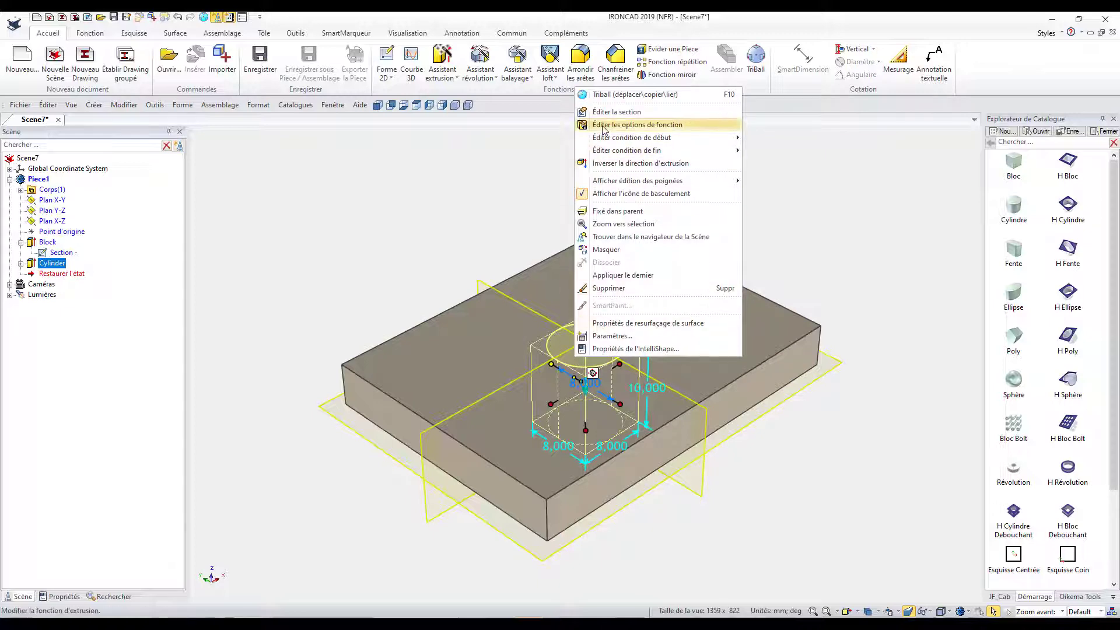
click(691, 118)
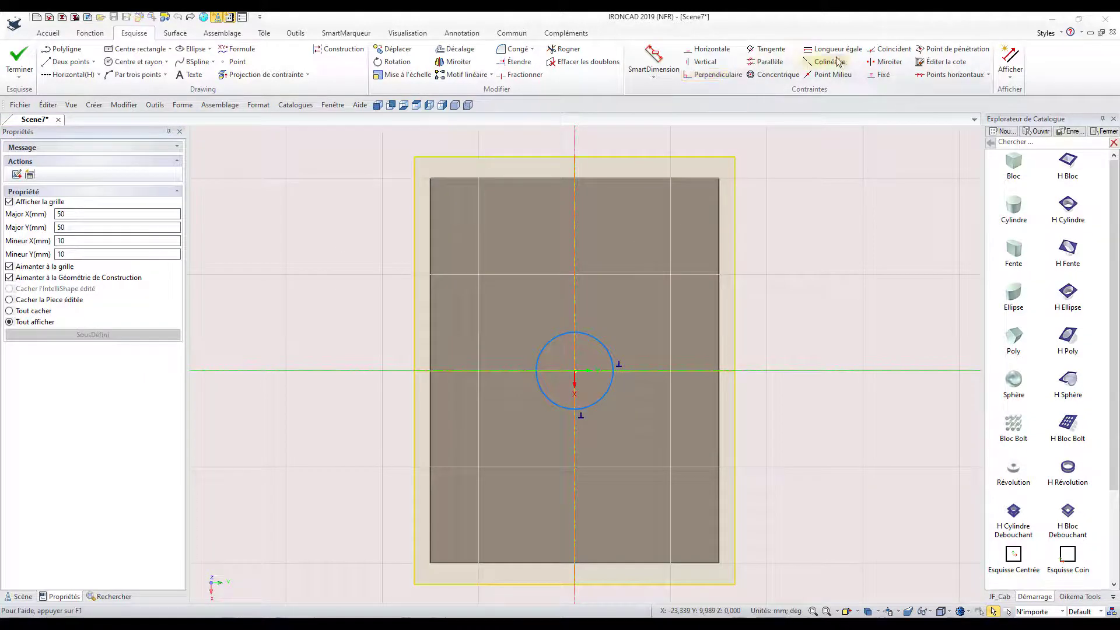
Step: Constrain the circle's centre coincident with the origin and tangent to the block's top edge
click(891, 49)
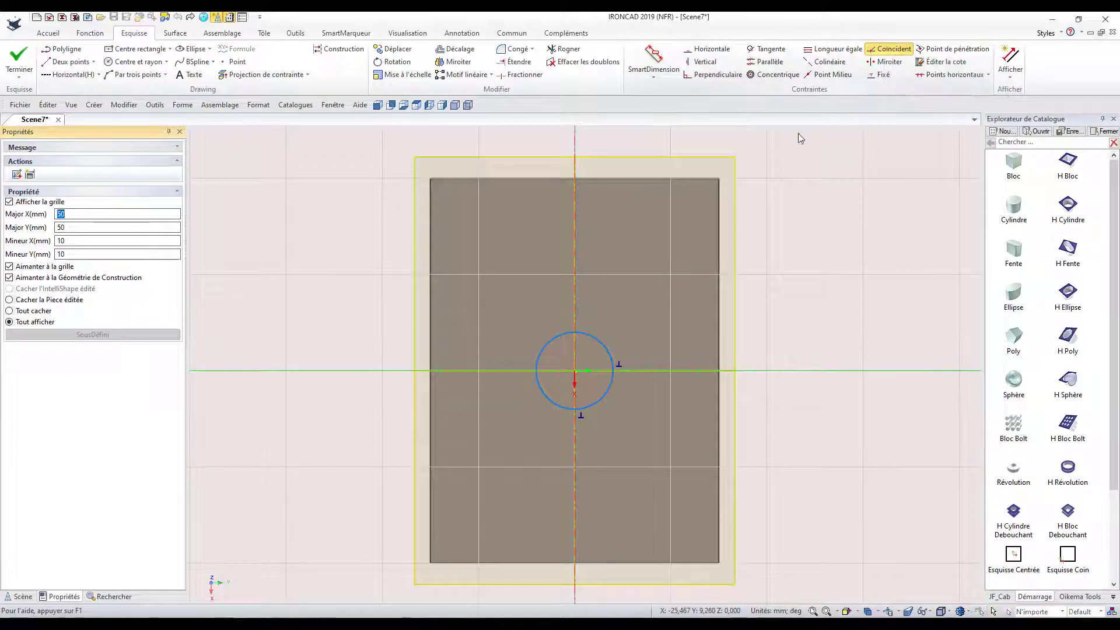
click(574, 371)
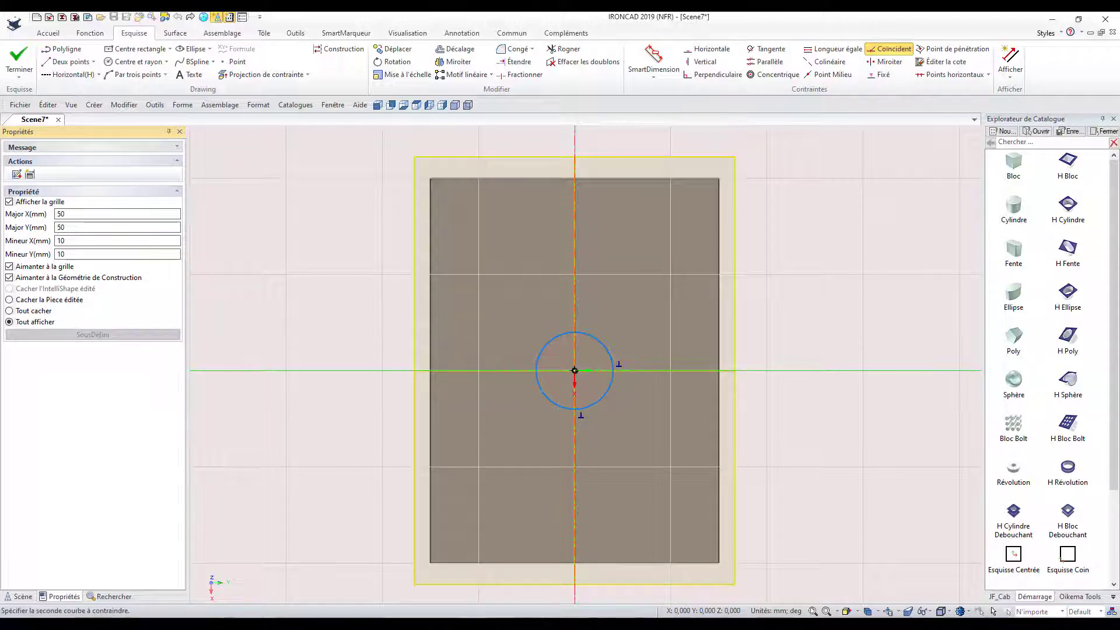
click(575, 370)
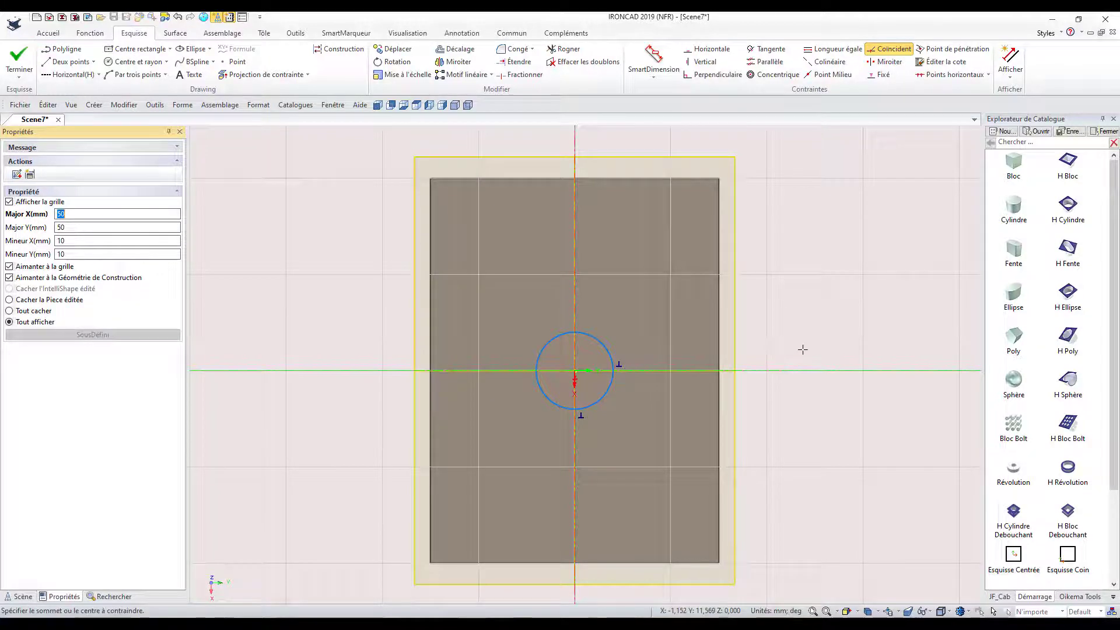
click(767, 51)
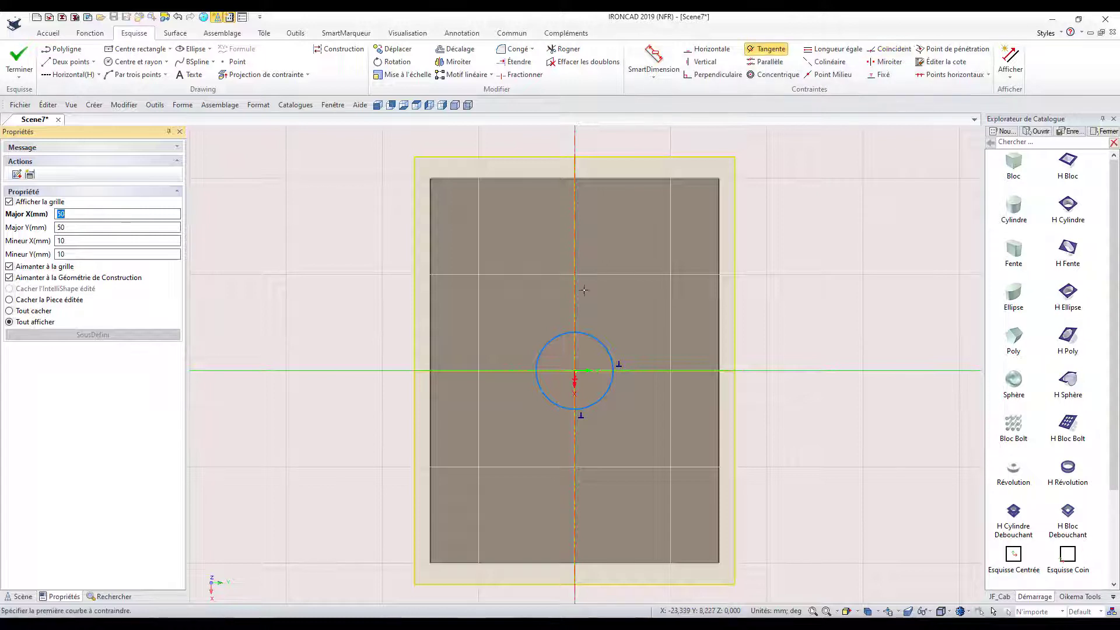
click(553, 339)
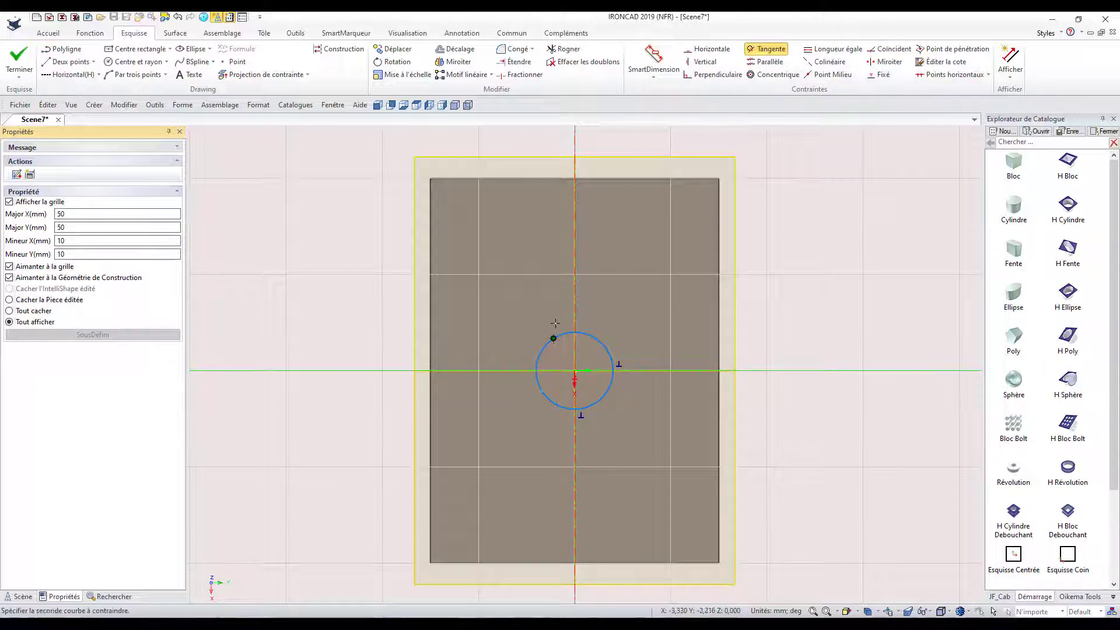
click(547, 179)
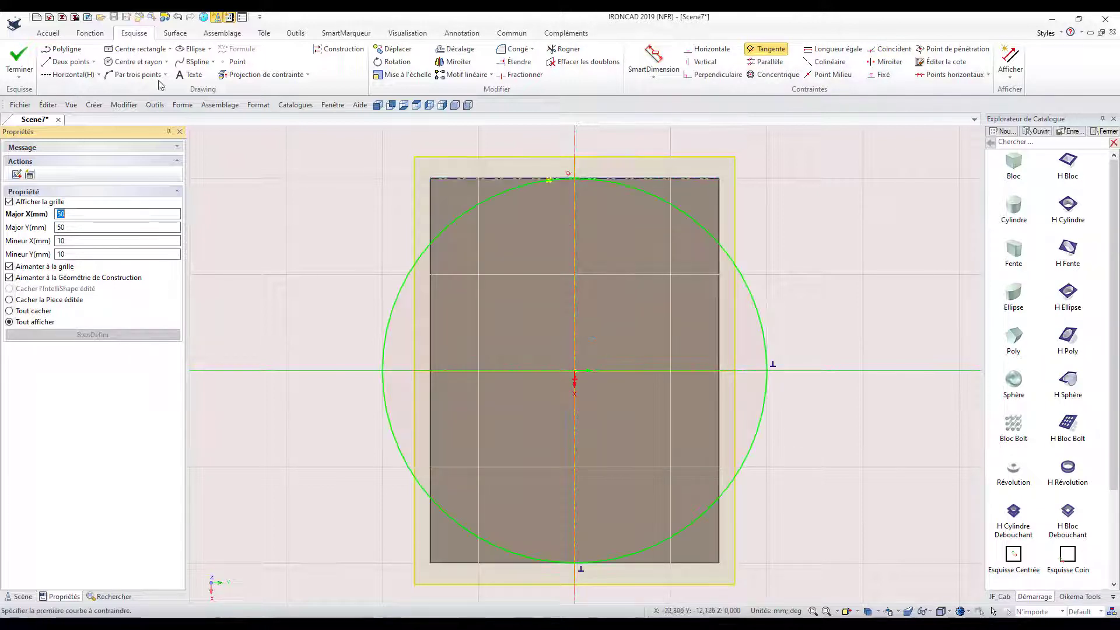
click(20, 63)
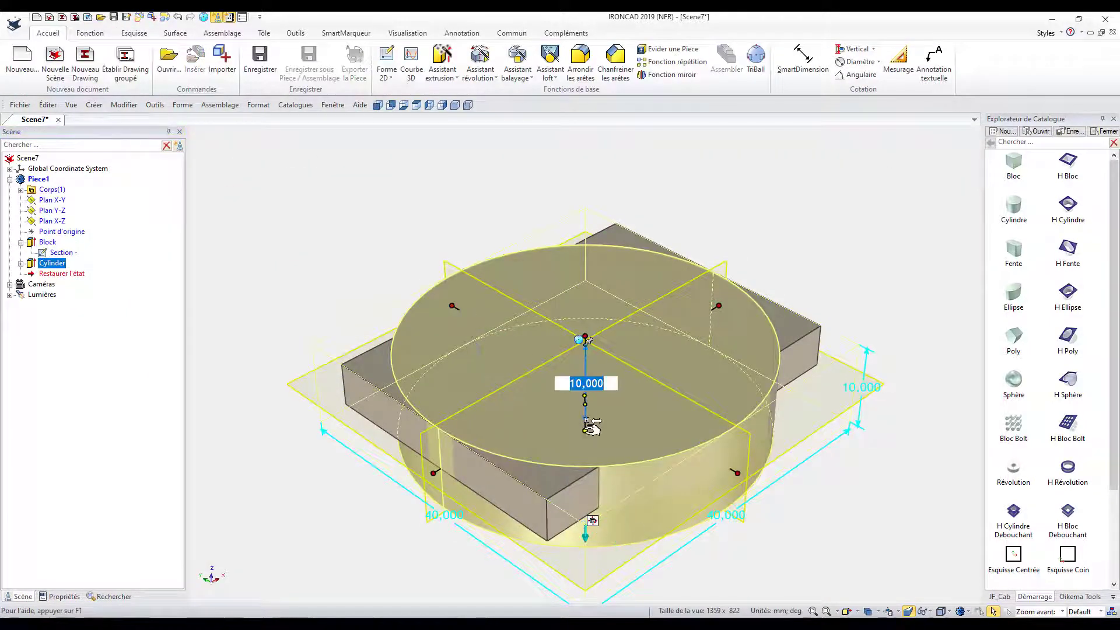
Step: Set the flange disc height to 5 mm
text(5)
key(Return)
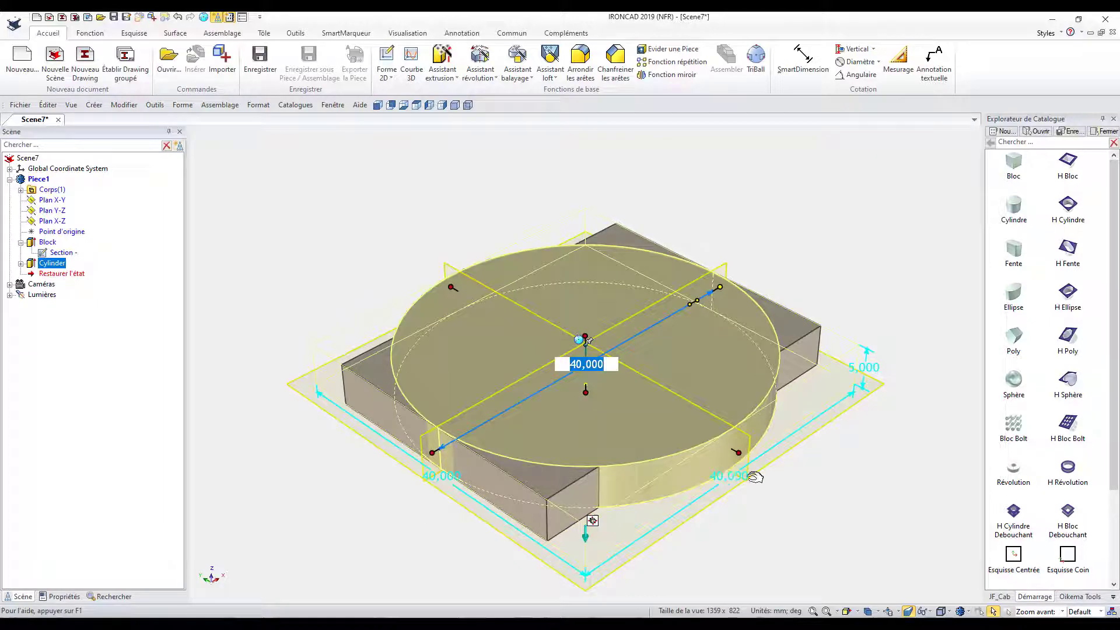
click(831, 530)
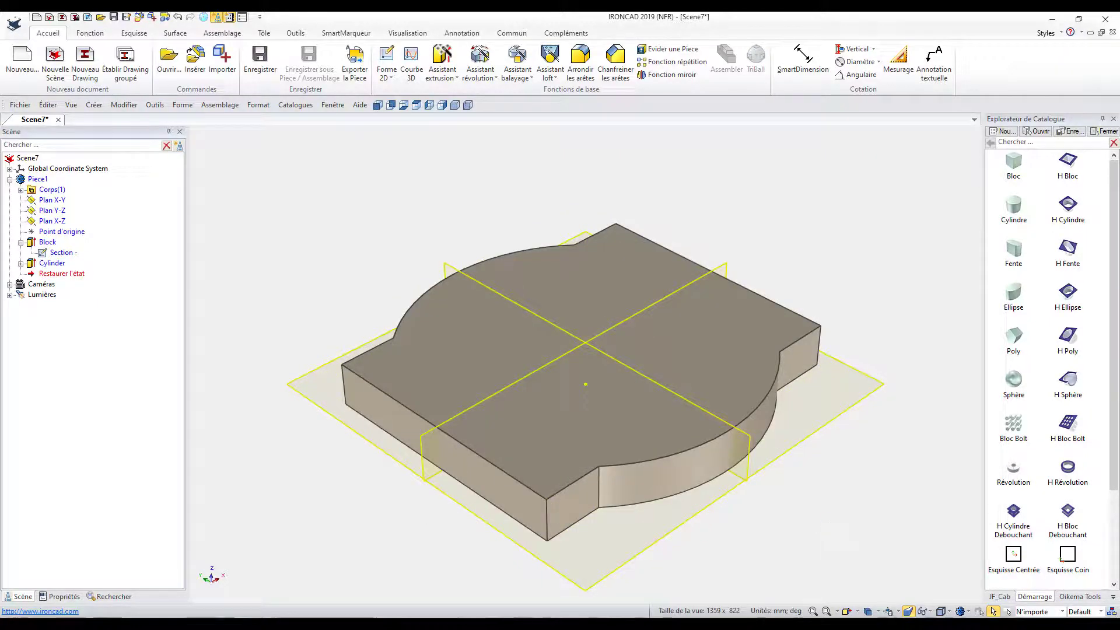
Step: Drop a second cylinder on the top face and move it to the flange's front edge
drag(1015, 207, 567, 426)
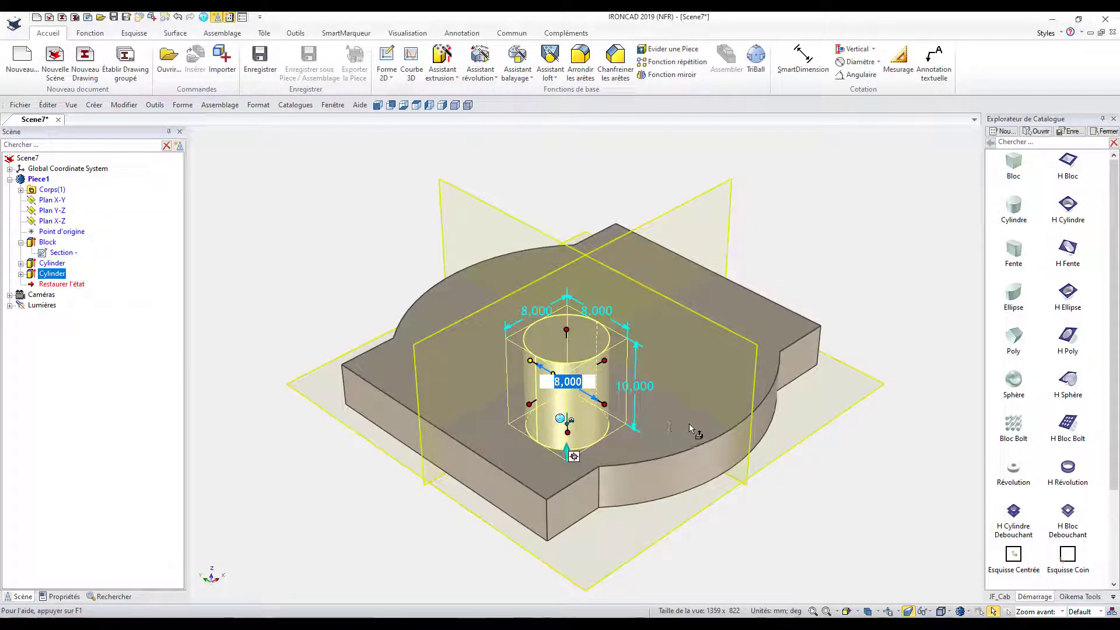
key(Return)
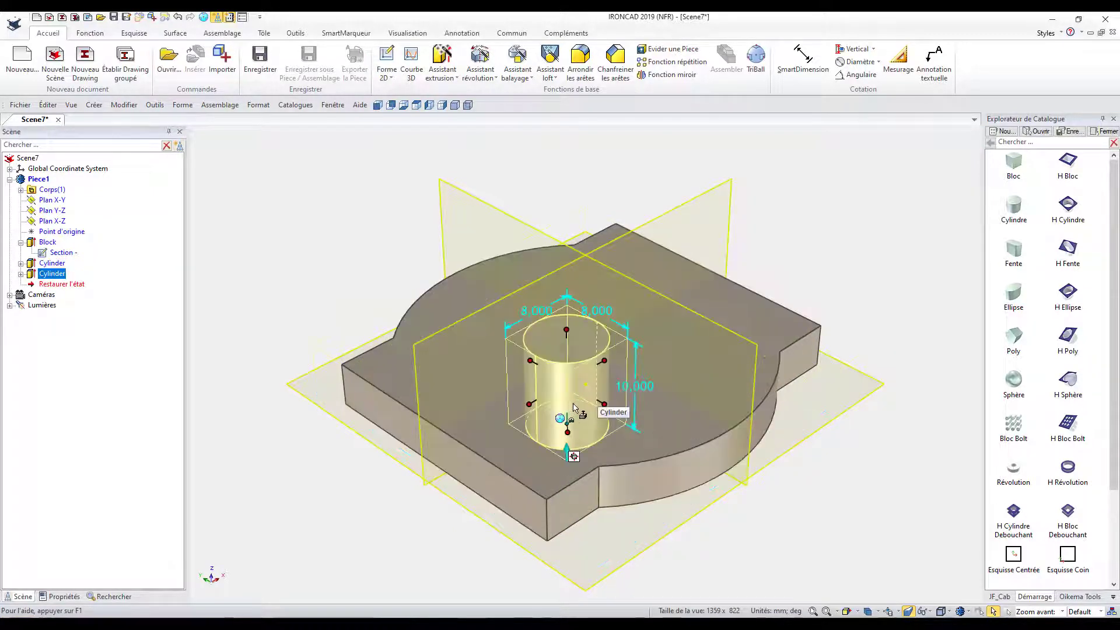
mouse_move(577, 412)
mouse_down()
mouse_move(549, 442)
mouse_move(573, 455)
mouse_up()
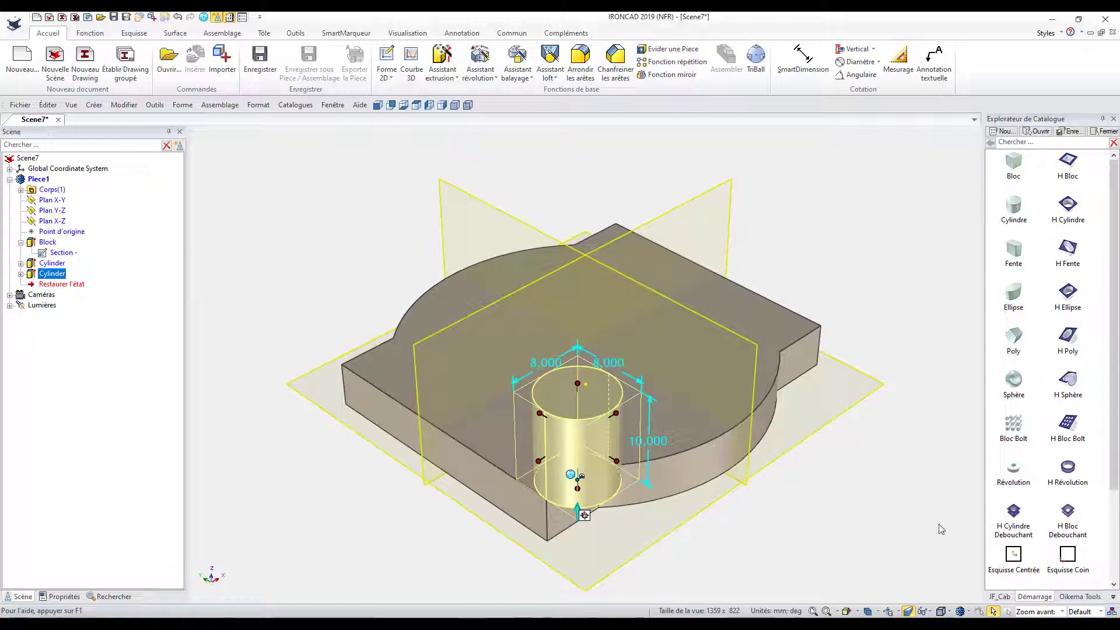
click(913, 529)
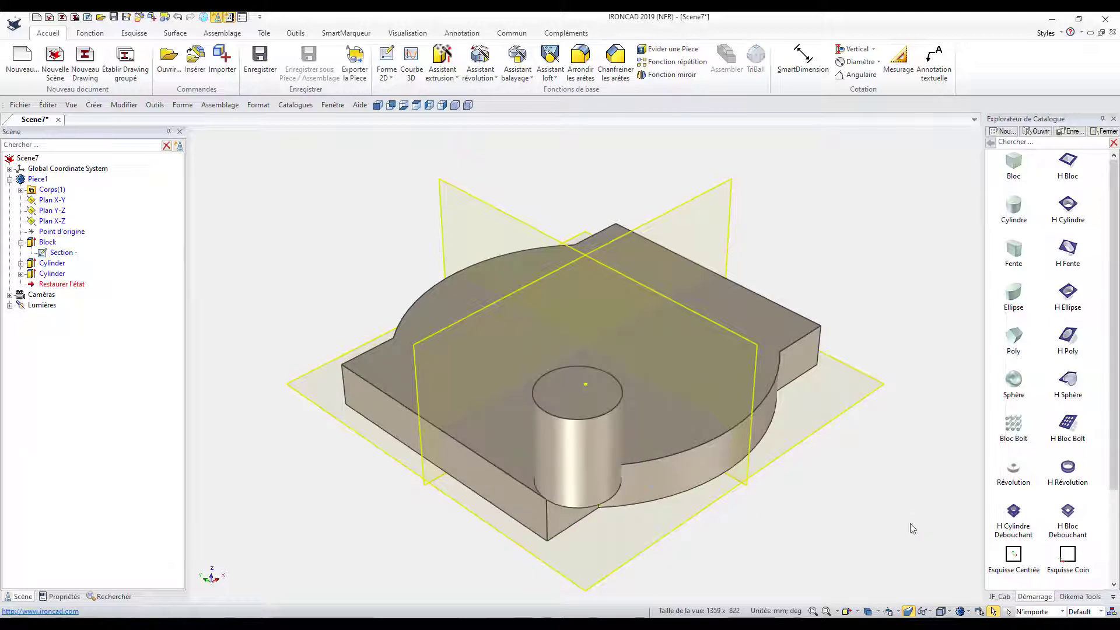
Step: Try enlarging the block's footprint, cancel it, then select the new cylinder feature
click(502, 484)
drag(431, 453, 407, 465)
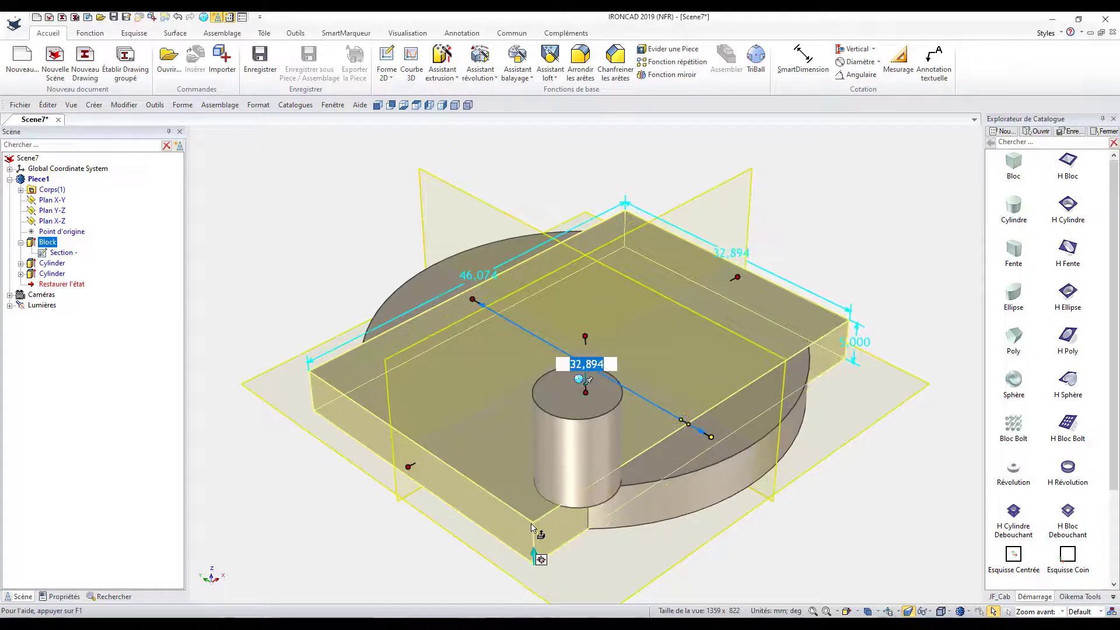
key(Escape)
middle_drag(666, 463, 670, 467)
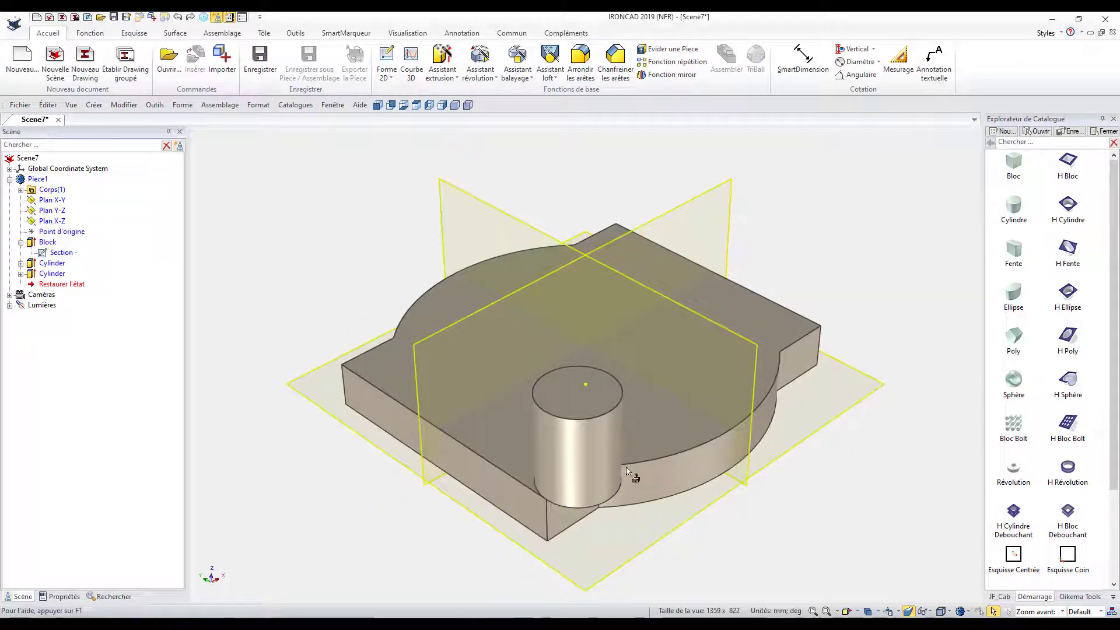
click(627, 470)
click(582, 426)
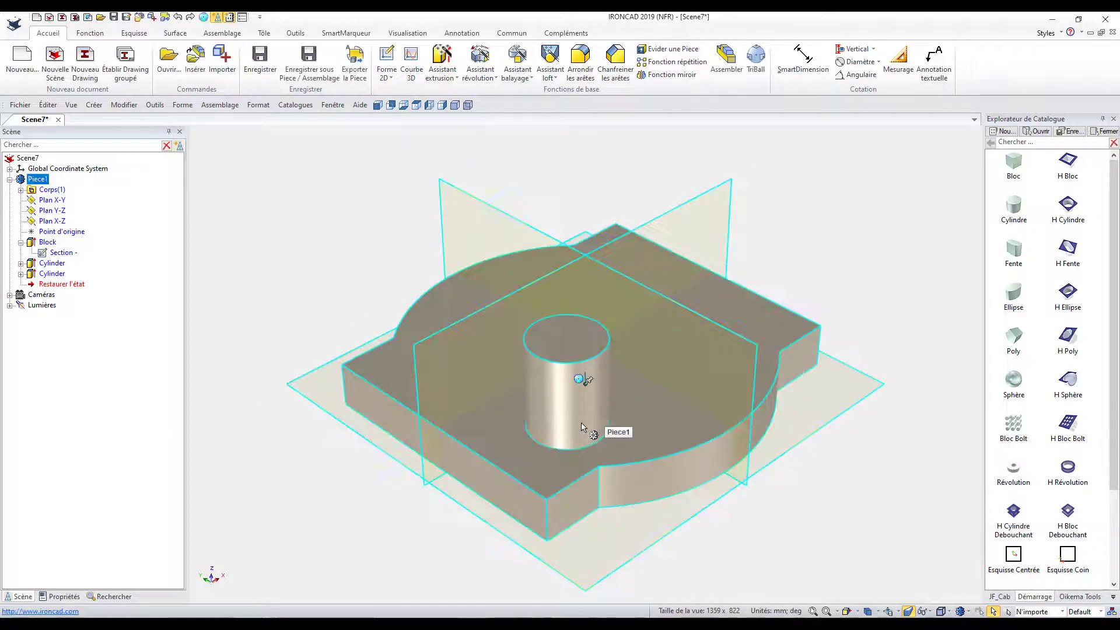
click(580, 425)
Step: Open the new cylinder's section sketch and dimension the circle to a 4 mm radius
right_click(582, 420)
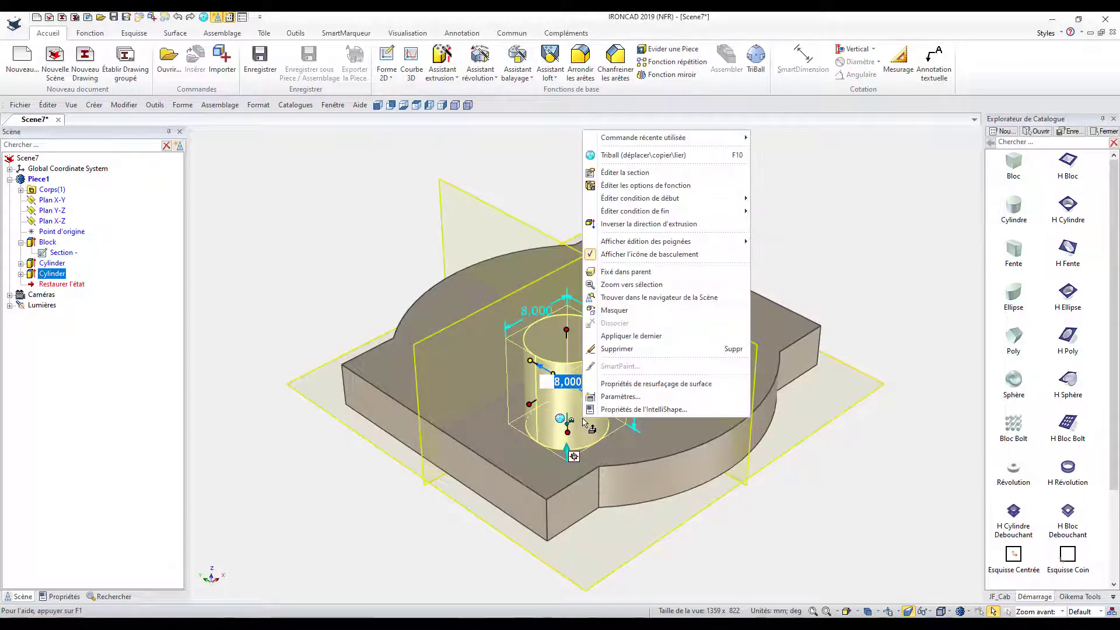
click(690, 175)
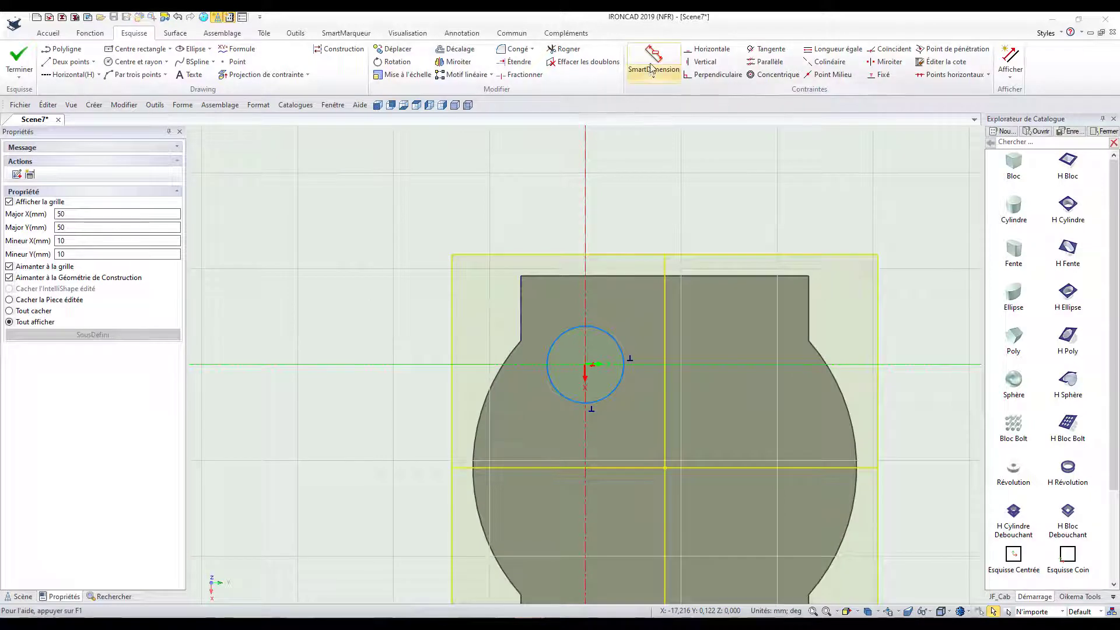
click(653, 58)
click(612, 392)
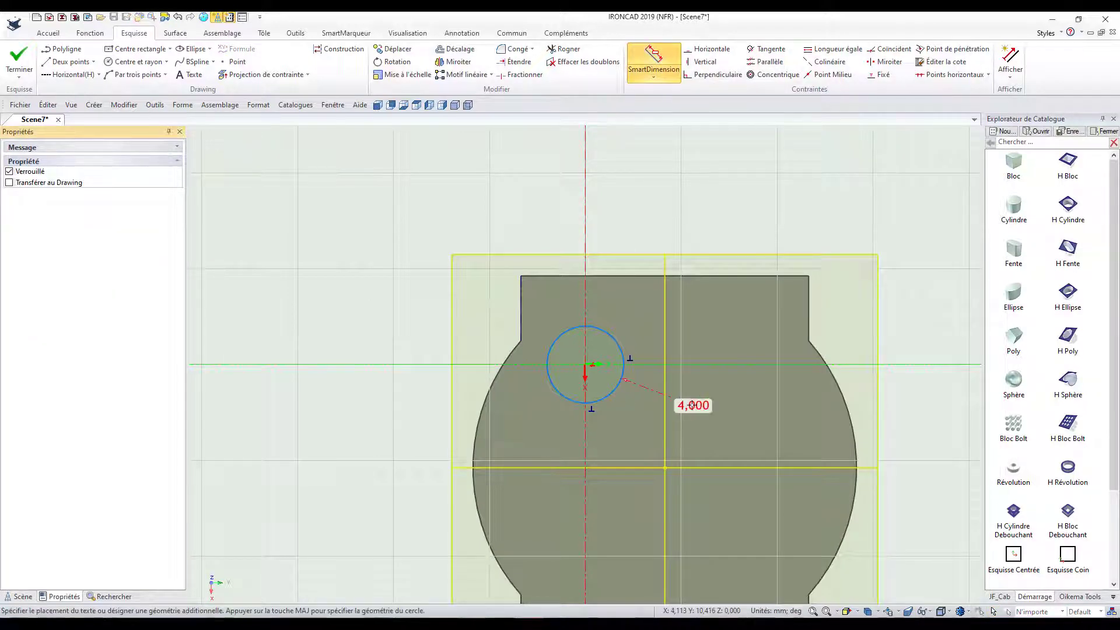
click(689, 405)
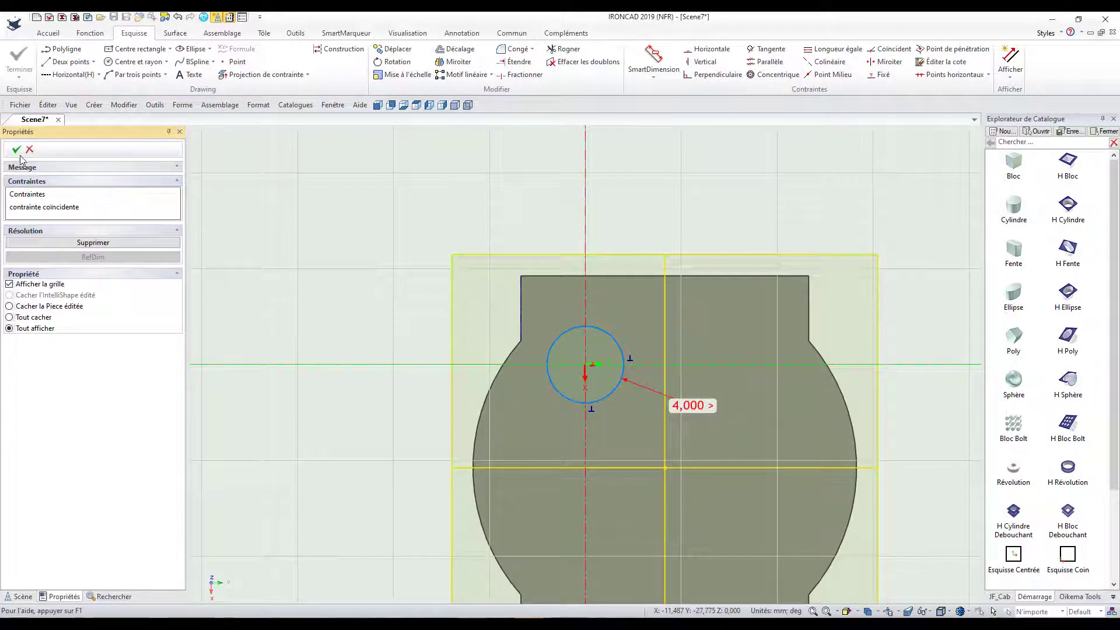
Step: Constrain the circle's centre to the block's side edge and tangent to its top edge
click(890, 49)
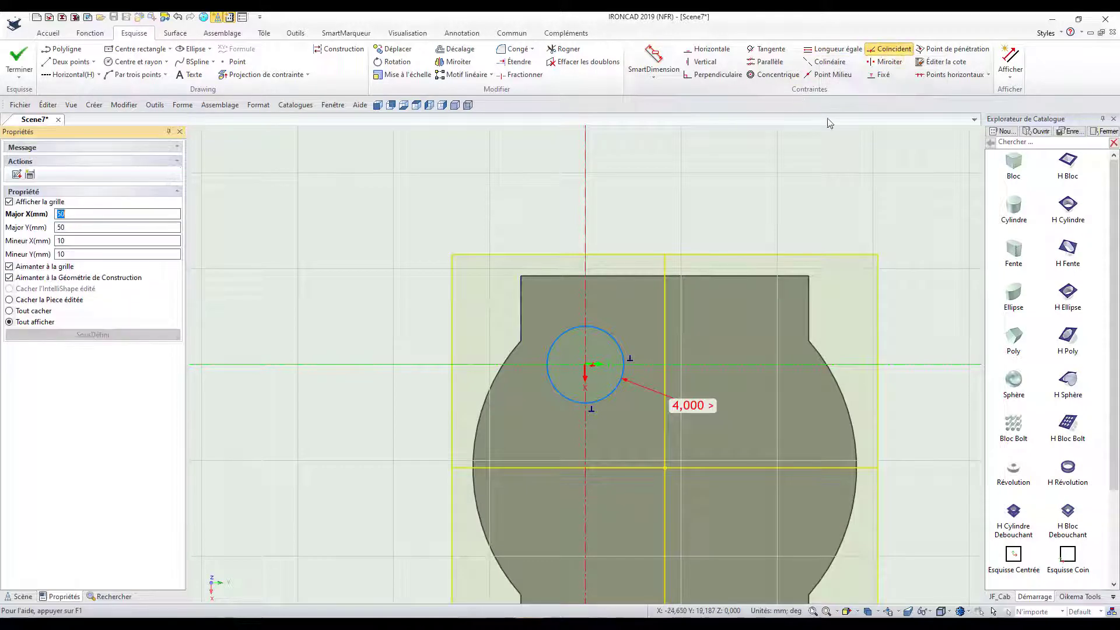
click(597, 328)
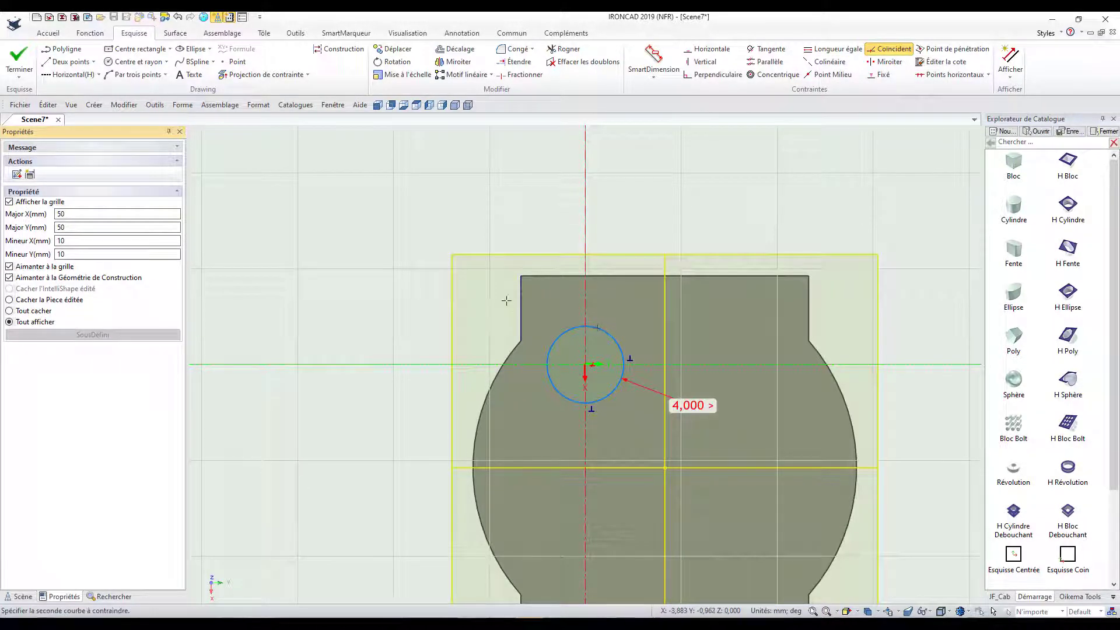
click(520, 295)
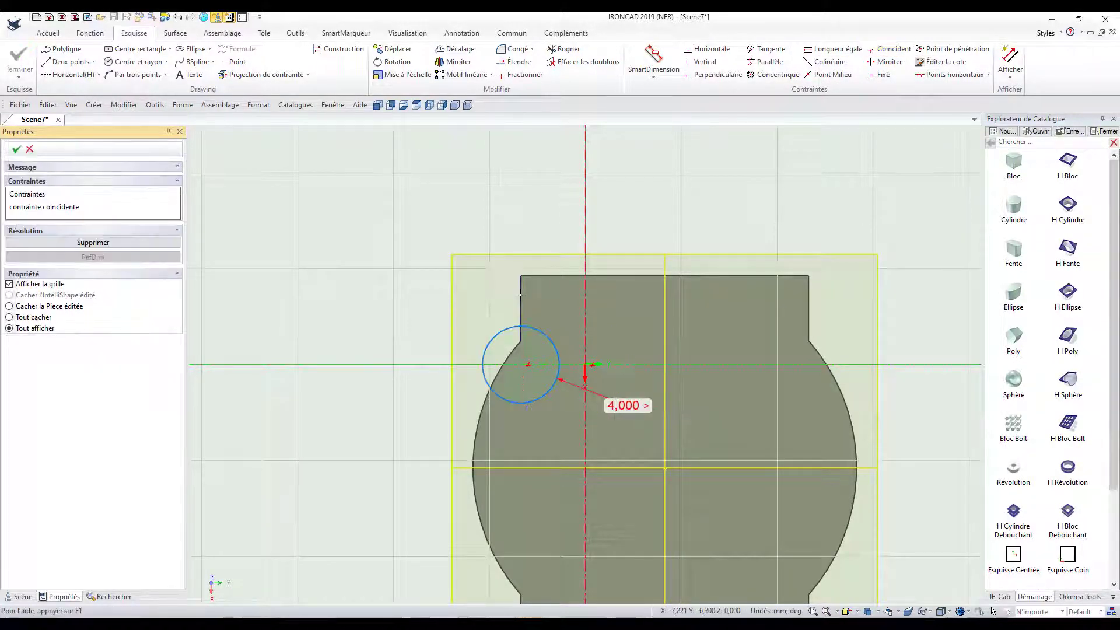
click(767, 49)
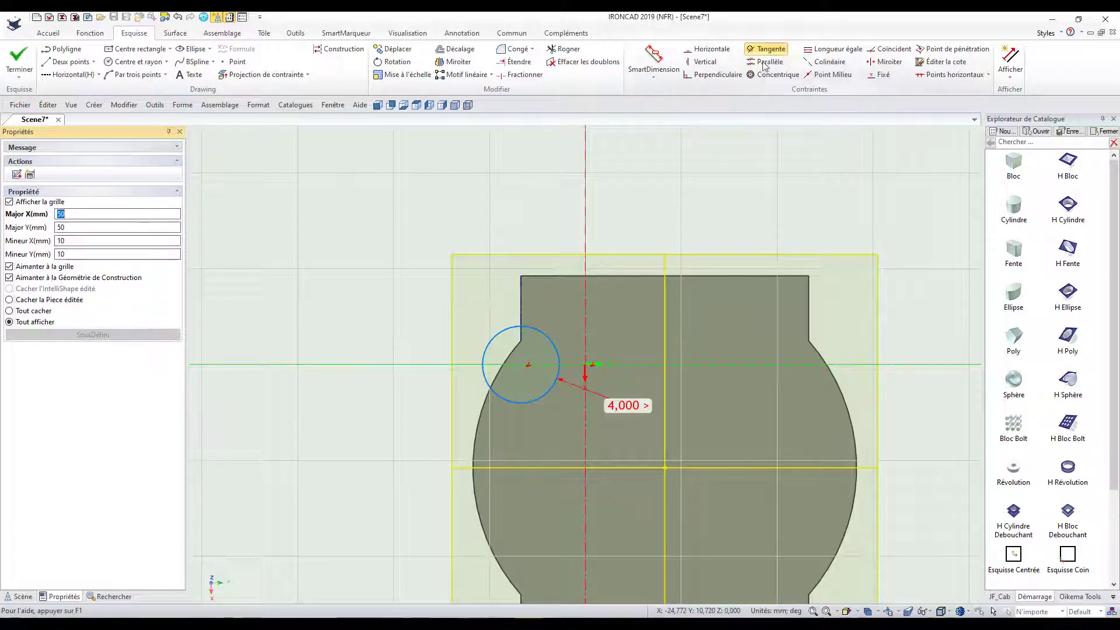
click(536, 329)
click(539, 276)
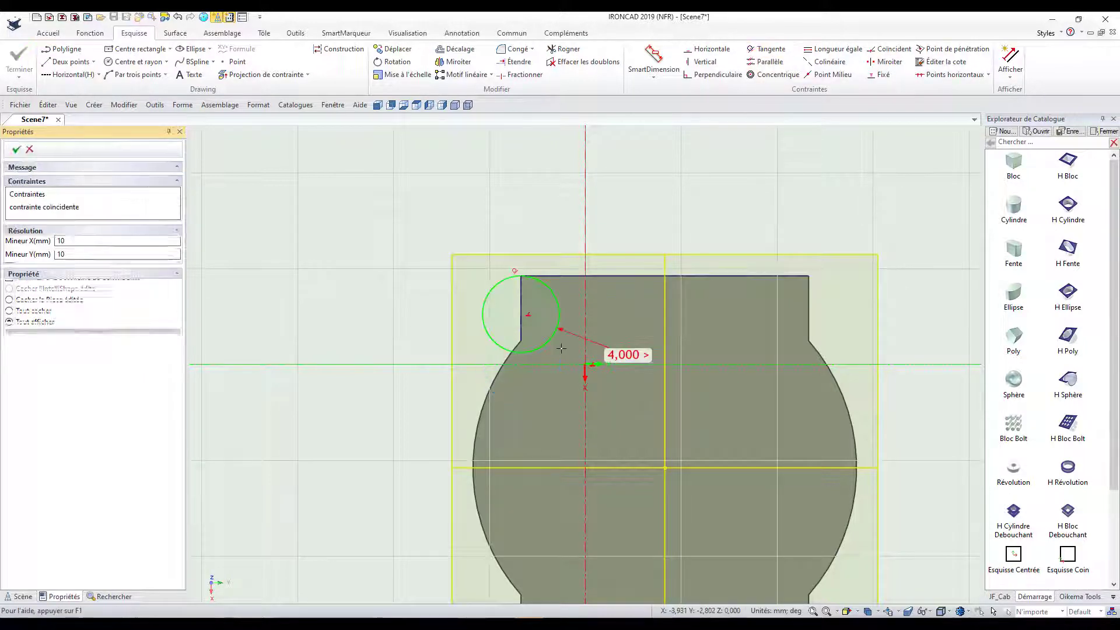
click(16, 149)
click(19, 58)
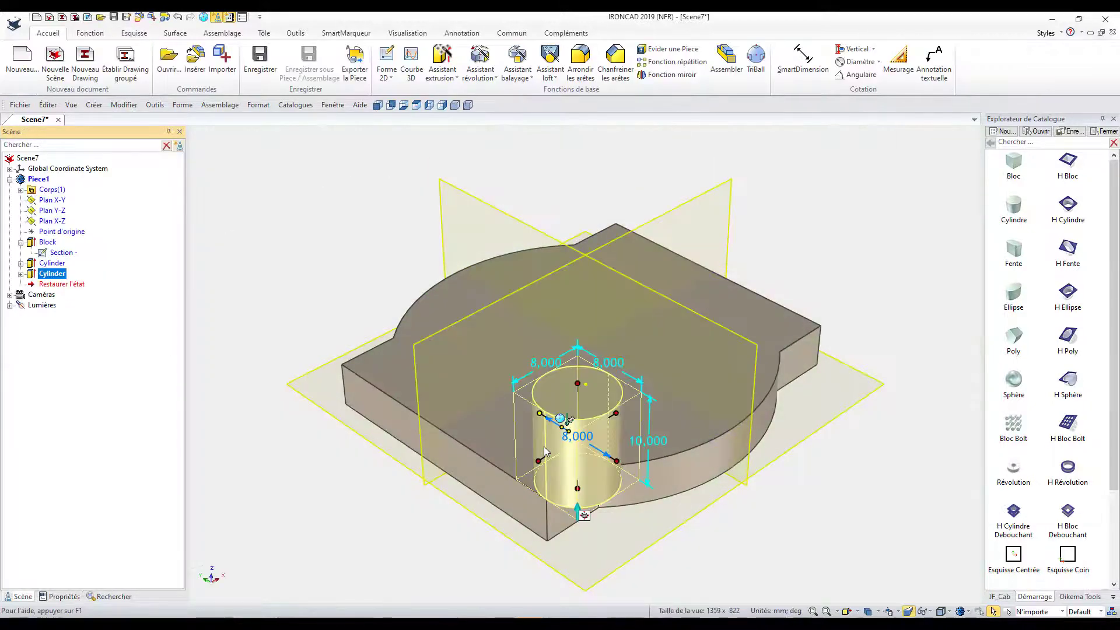
Step: Flip the corner boss downward, size it 8 mm diameter by 5 mm tall, and show the Outils catalog
right_click(557, 464)
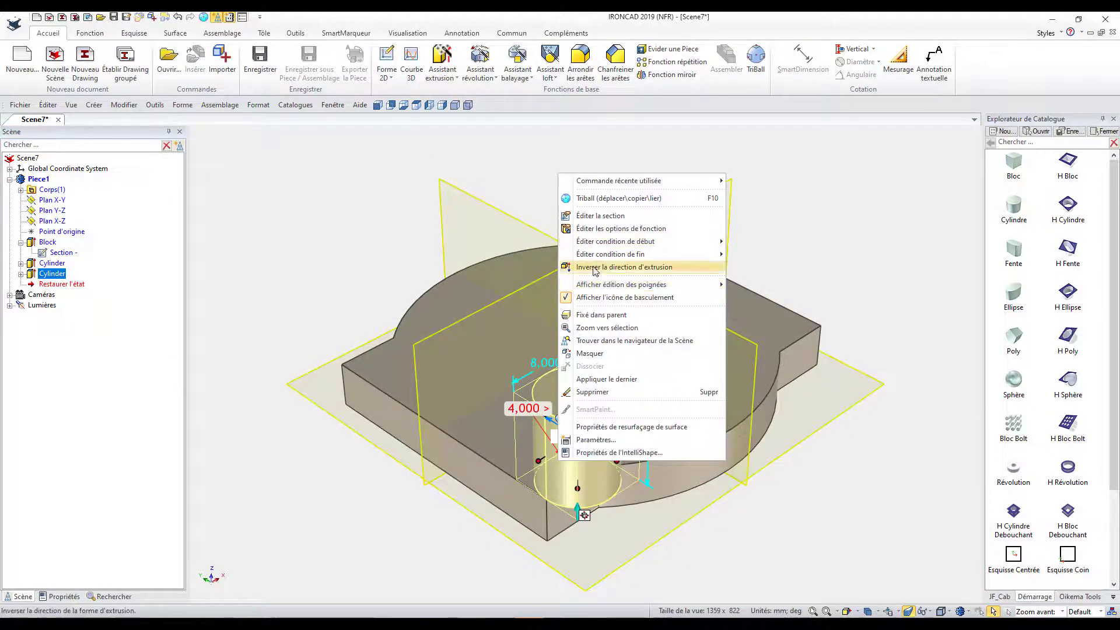
click(595, 272)
key(Return)
click(580, 565)
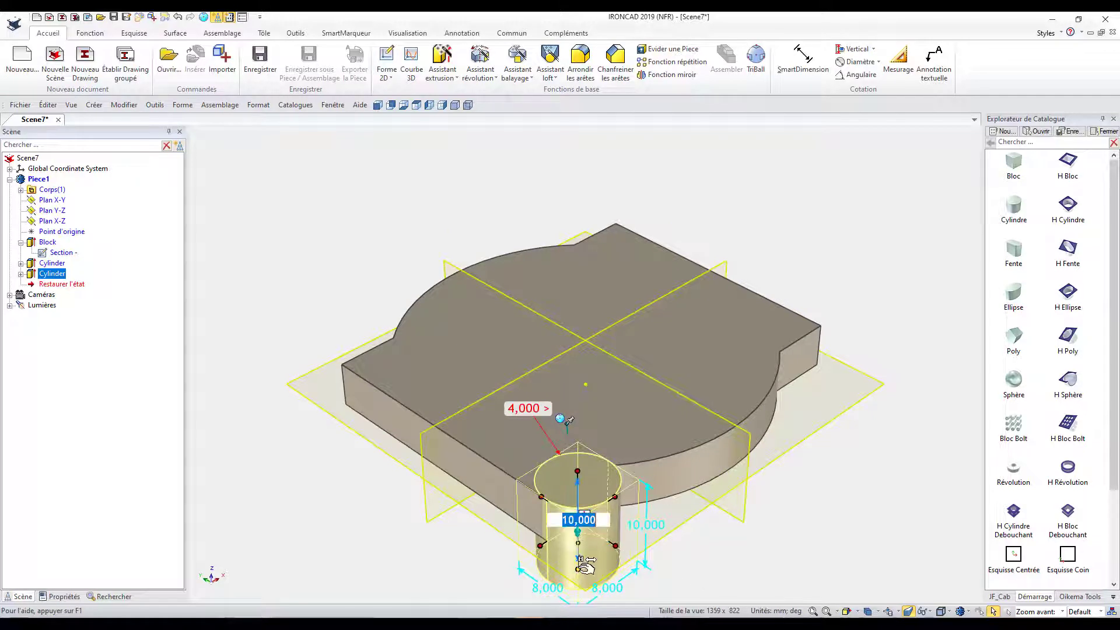
text(5)
key(Tab)
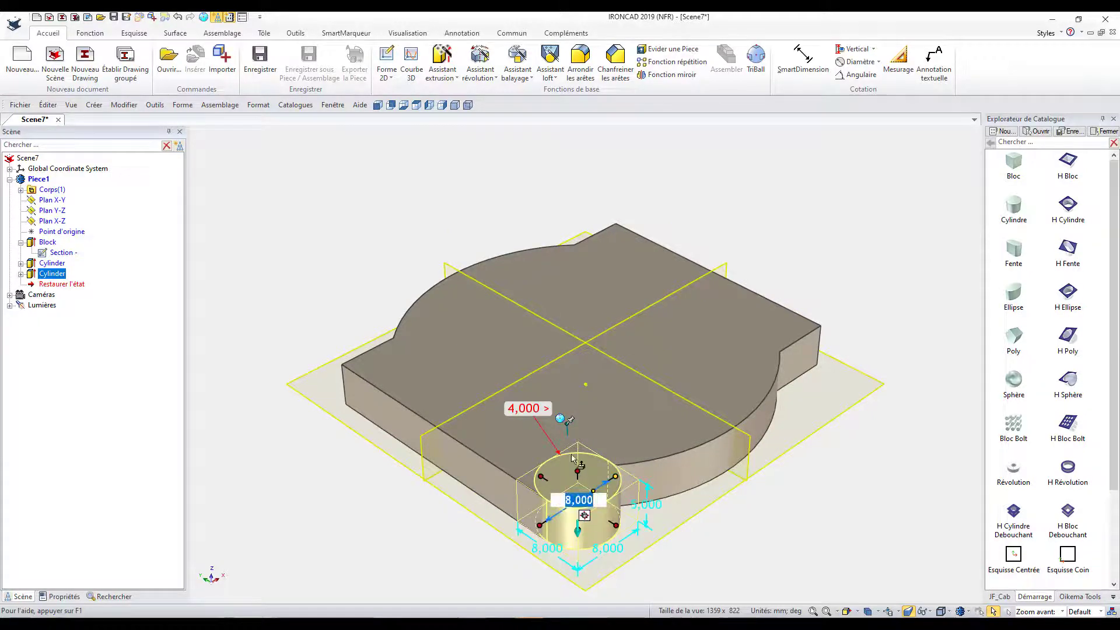
click(858, 531)
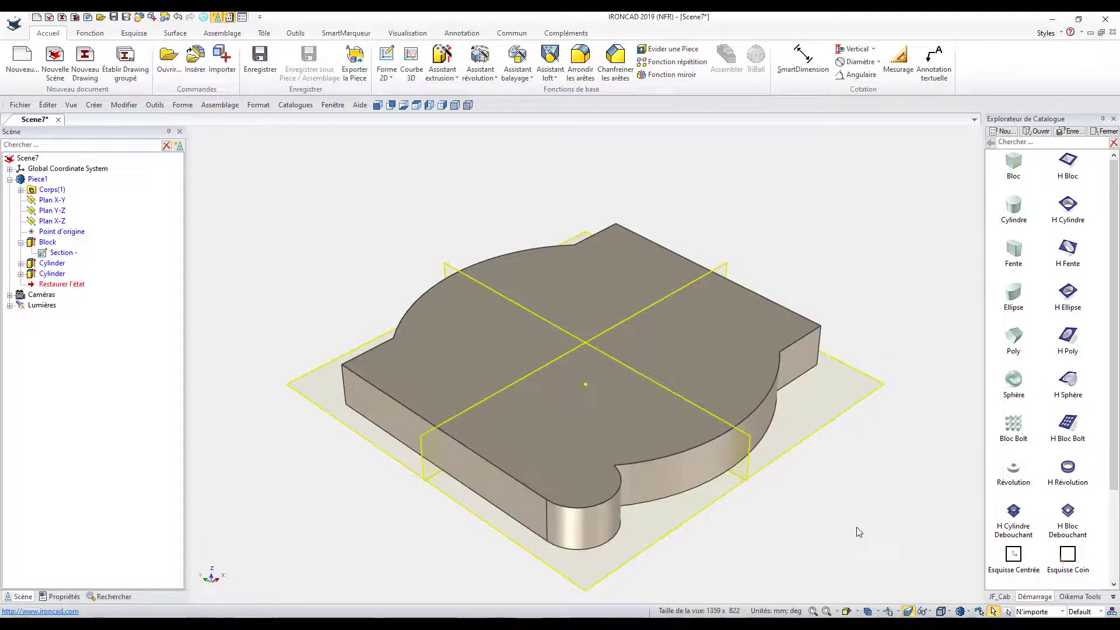
click(1079, 596)
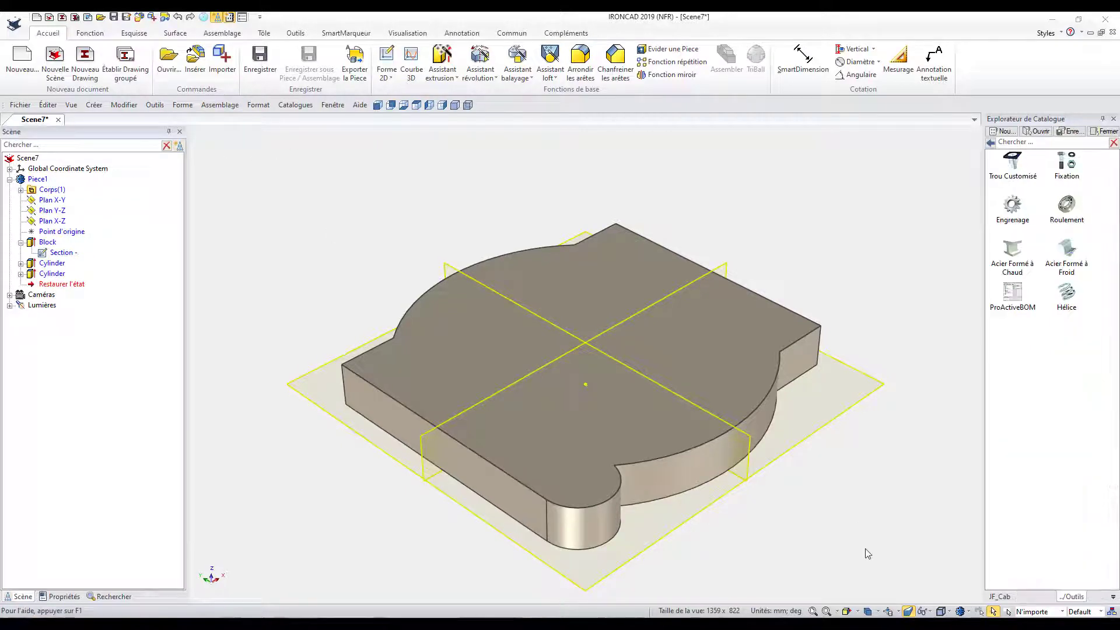
click(812, 612)
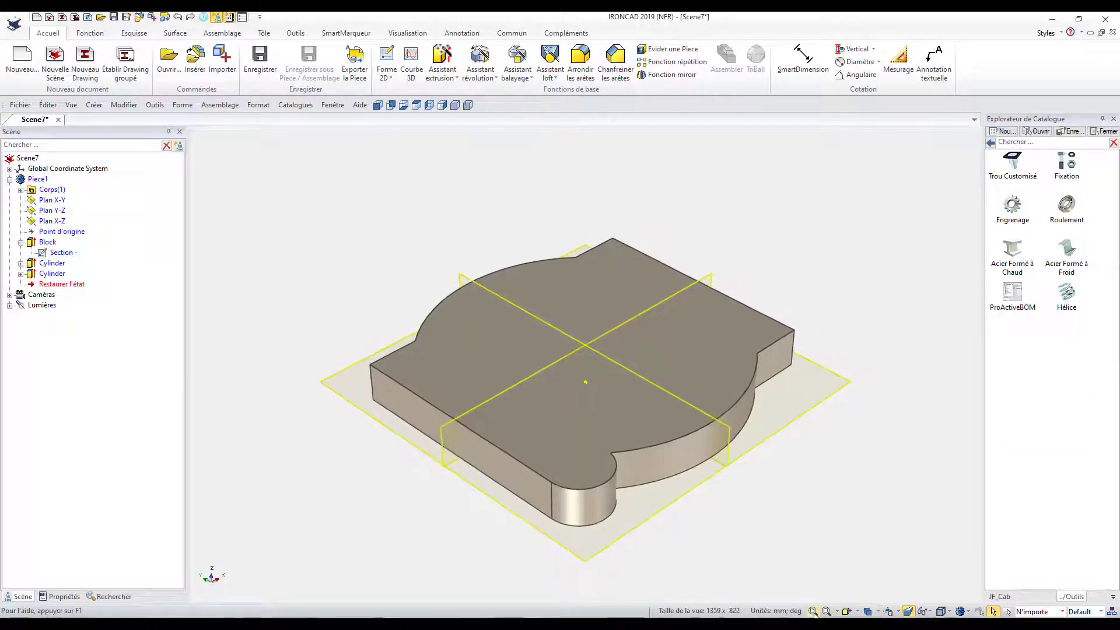
Step: Add a through-all counterbored hole to the boss: 3.3 bore, 6 counterbore diameter, 1 deep
click(1014, 164)
drag(1015, 166, 579, 464)
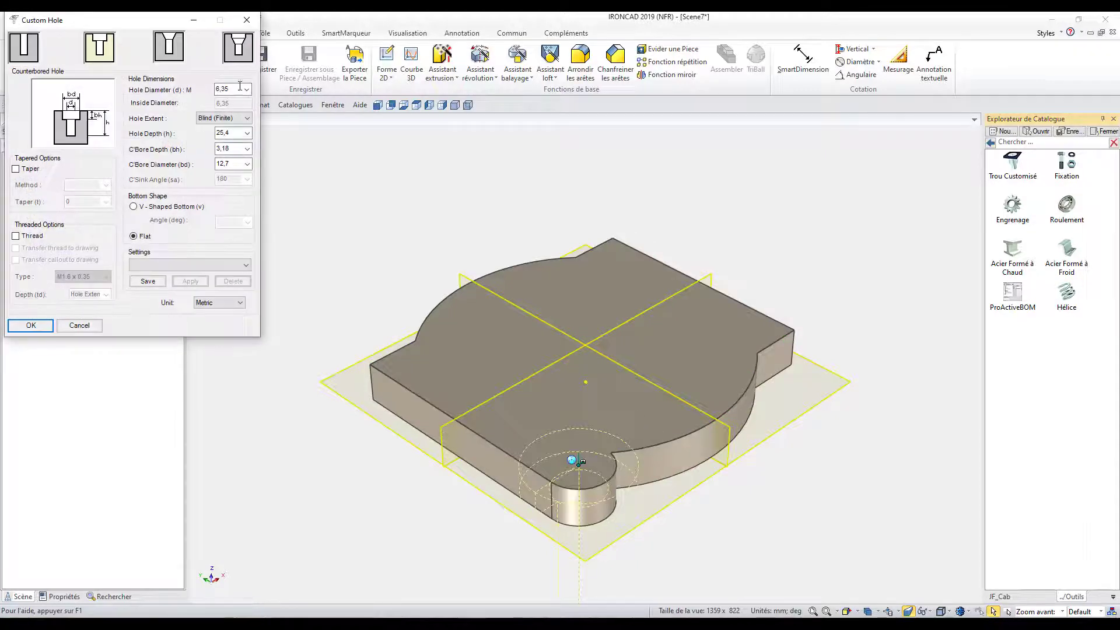
double_click(235, 86)
click(233, 118)
click(237, 137)
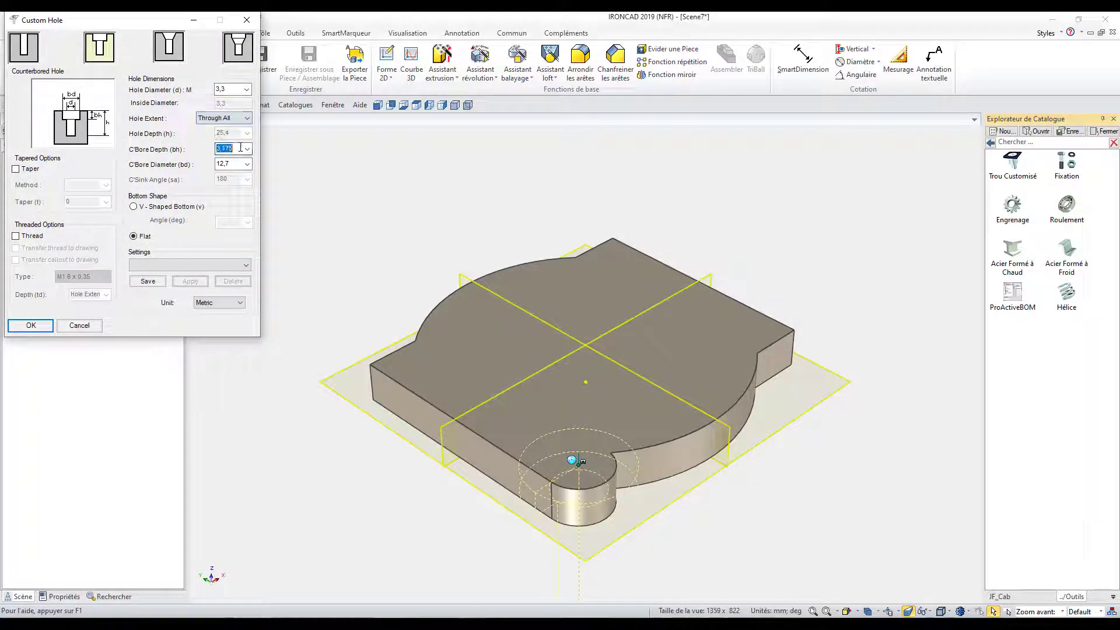
key(Tab)
text(6)
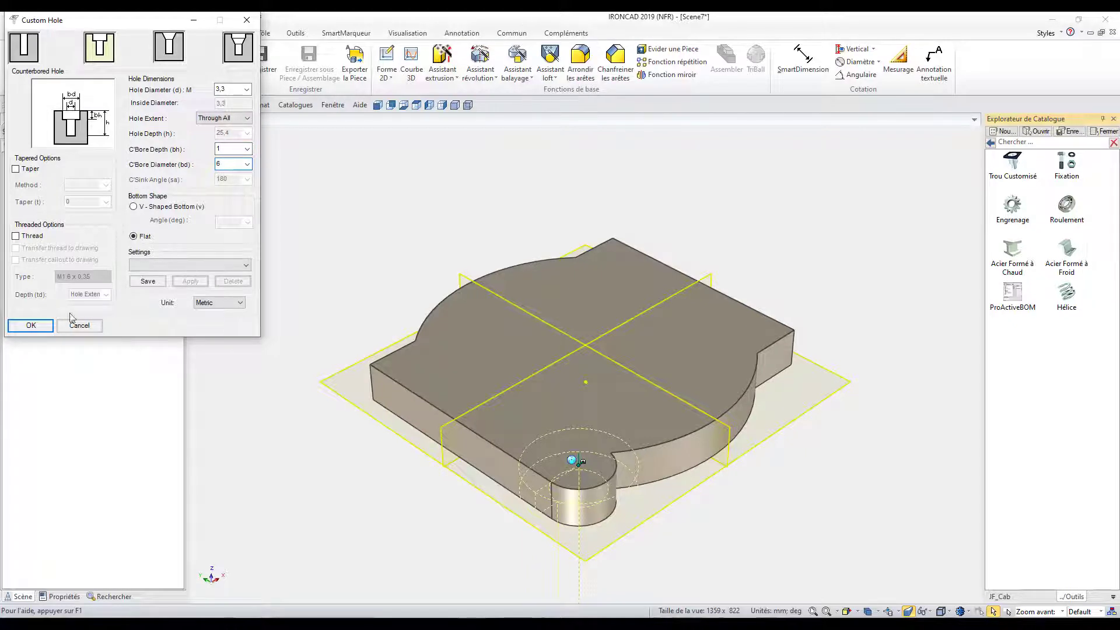
click(31, 325)
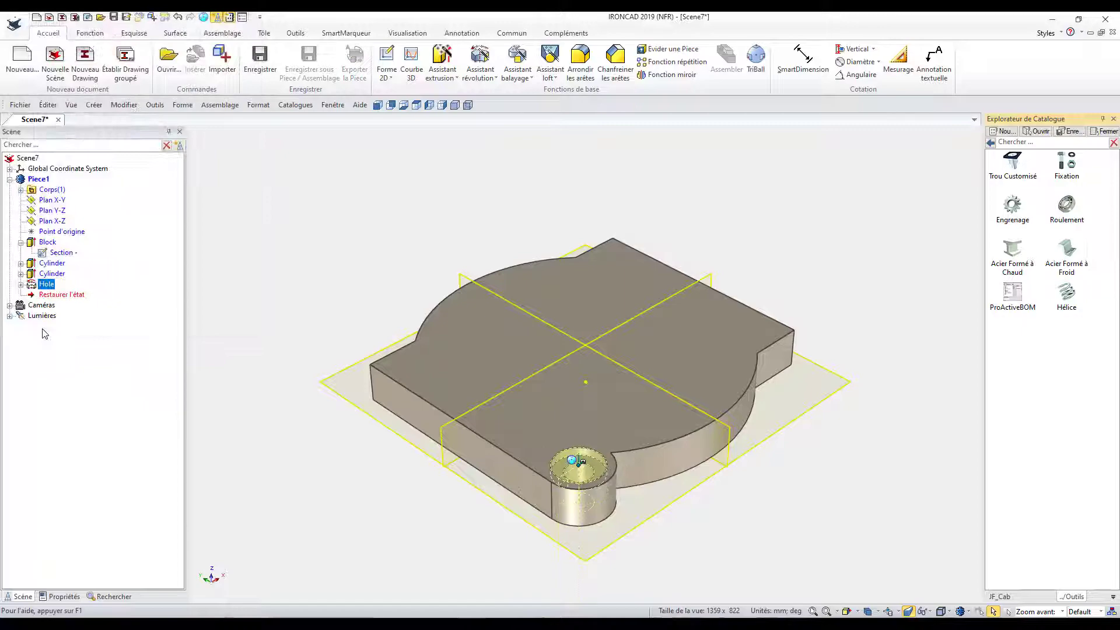
click(433, 490)
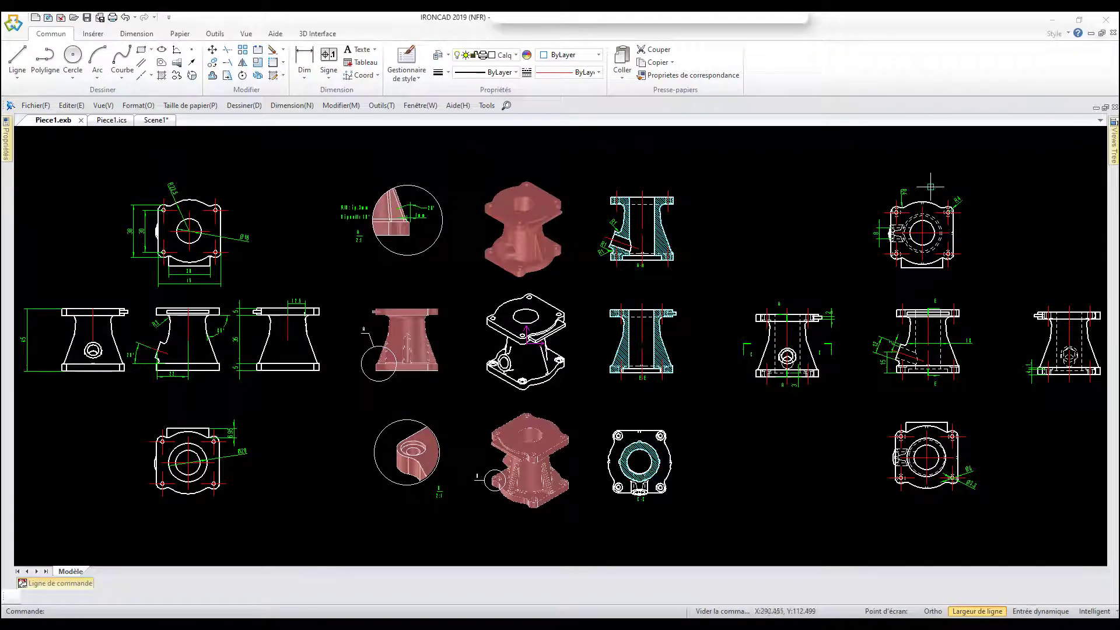
scroll(954, 198, up, 2)
scroll(954, 199, up, 4)
scroll(858, 208, up, 2)
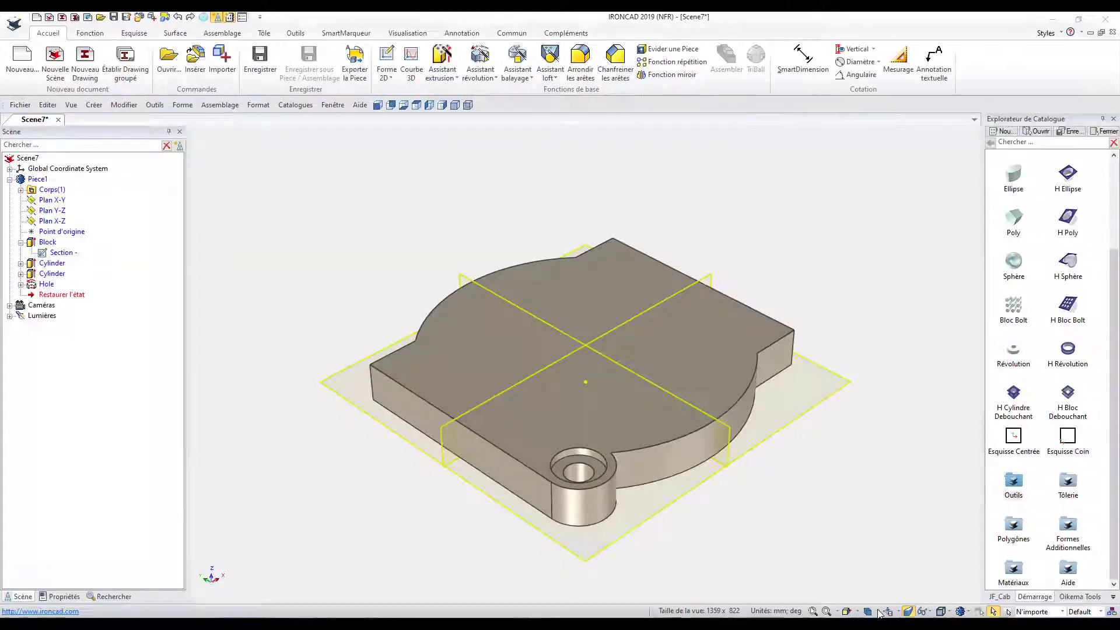
Step: Fillet the edge where the corner boss meets the slab with a 4 mm radius
click(875, 611)
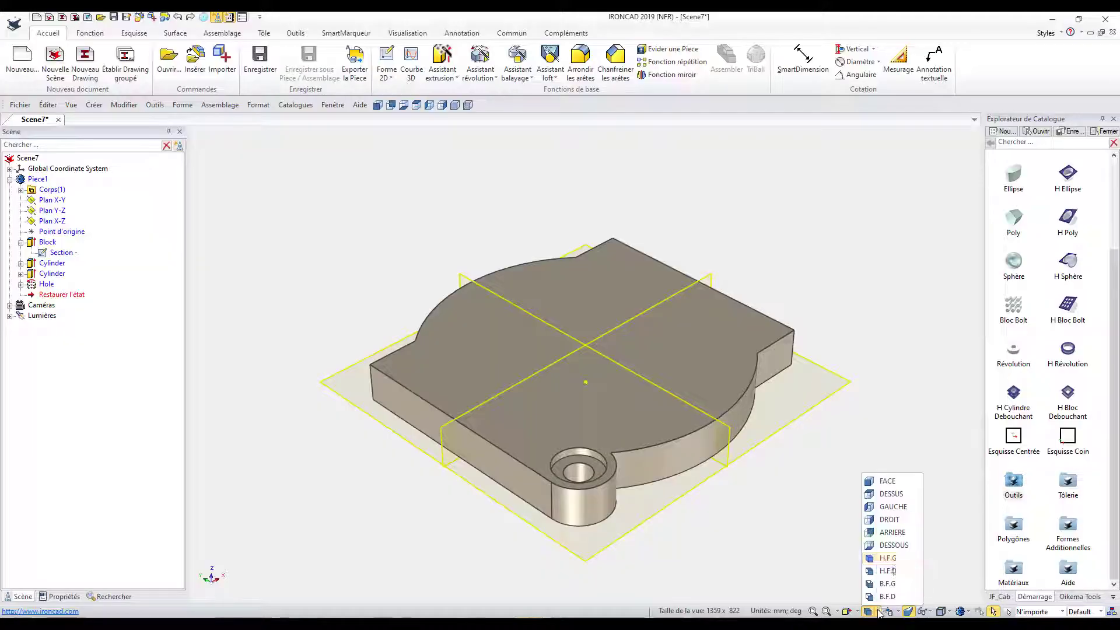
click(874, 564)
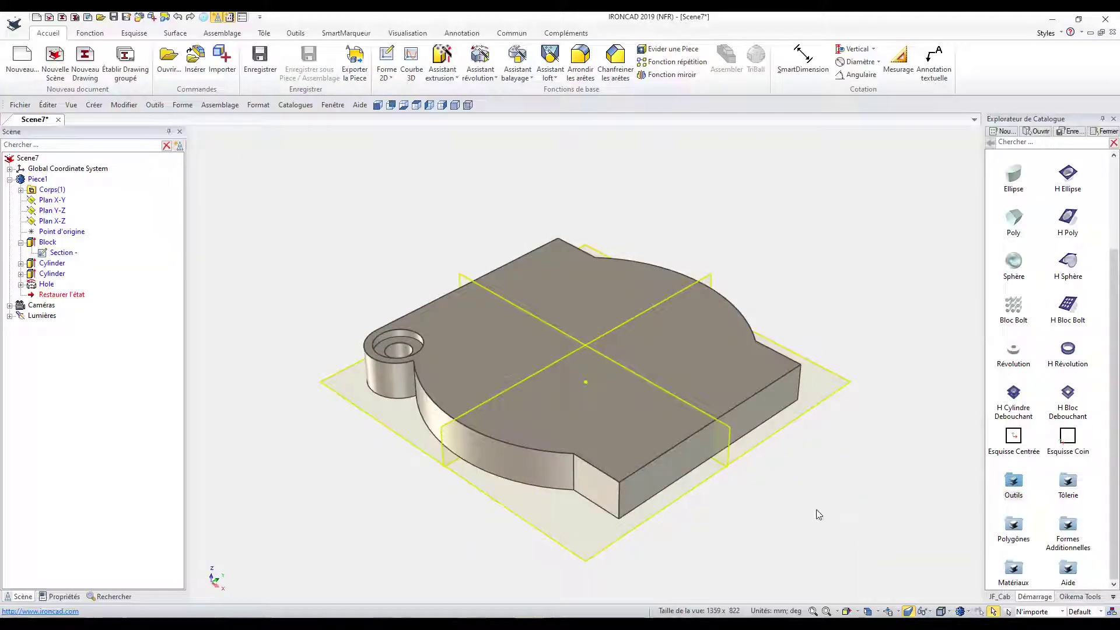
click(580, 62)
click(415, 391)
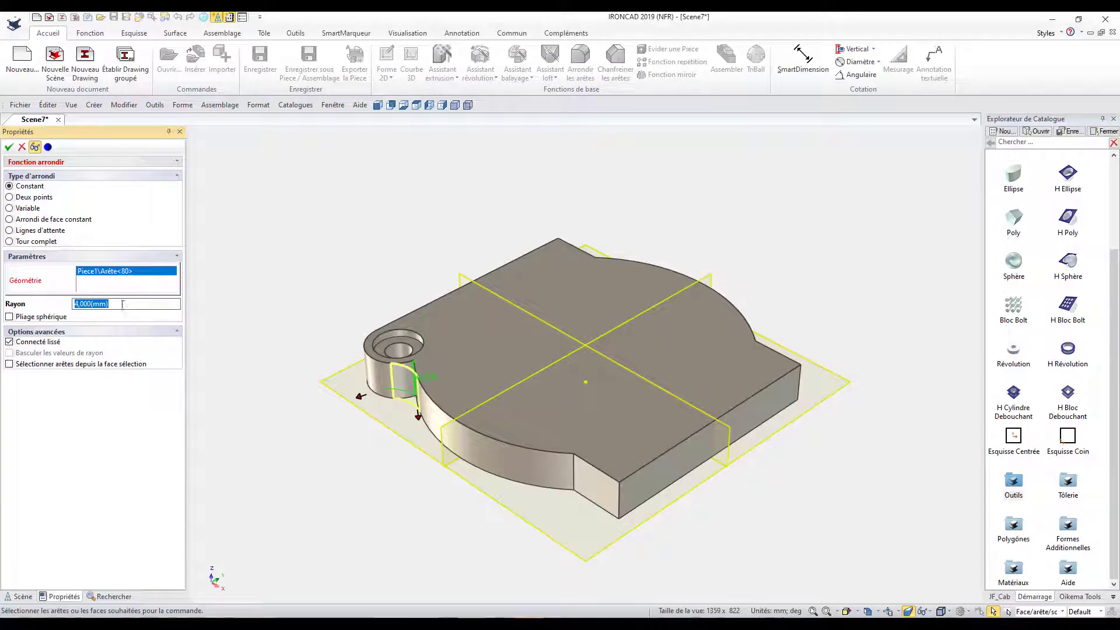
click(9, 147)
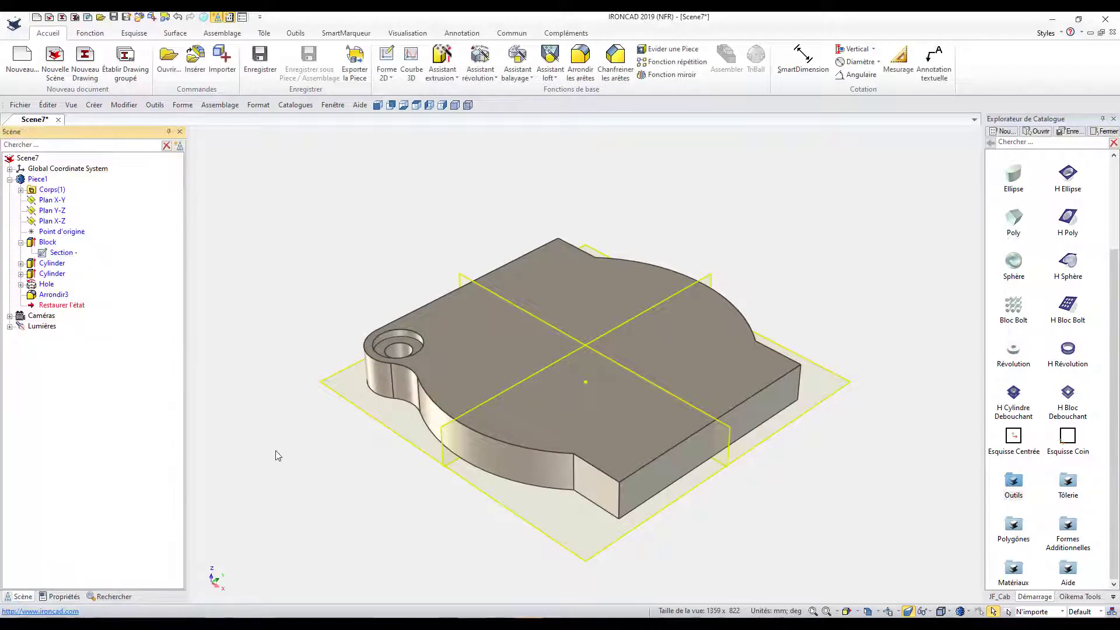
click(55, 294)
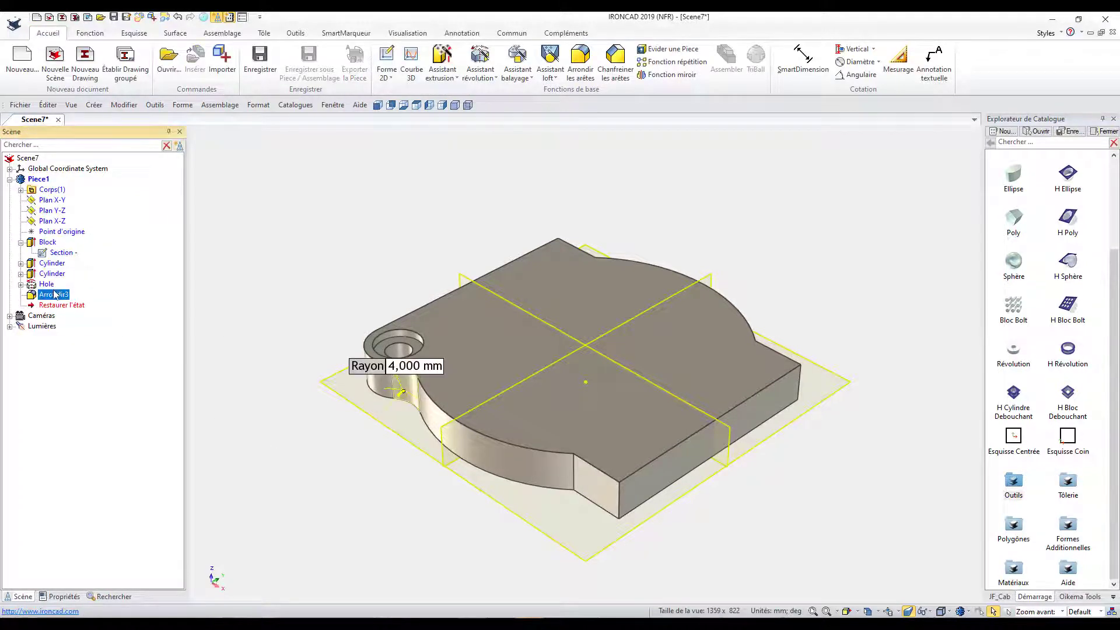
click(223, 302)
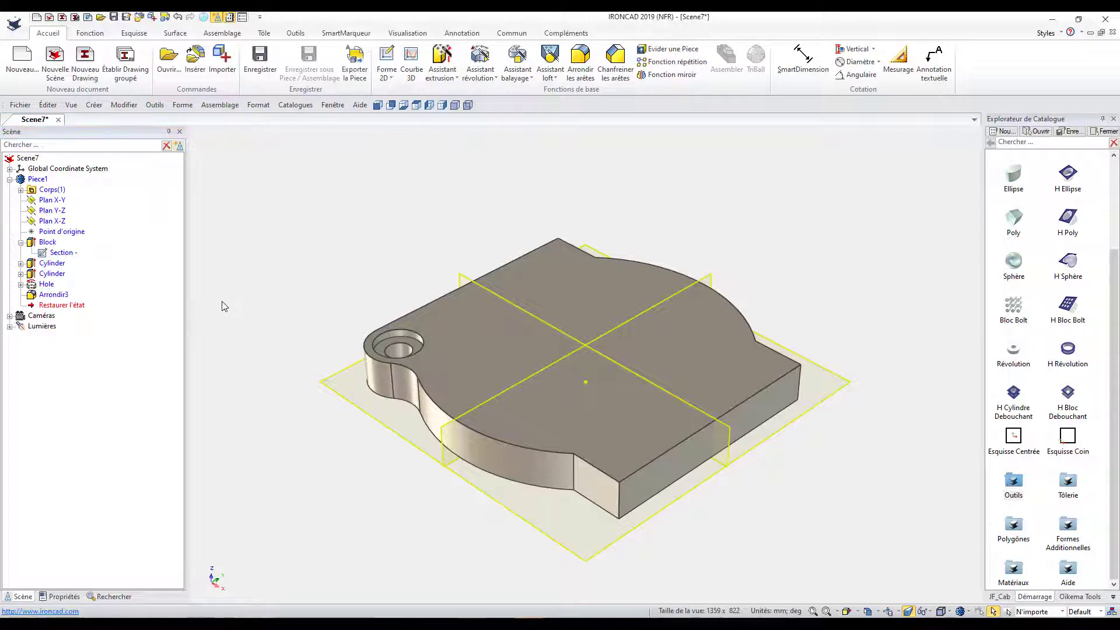
Step: Mirror the hole, cylinder boss and fillet across the Y-Z plane
click(445, 442)
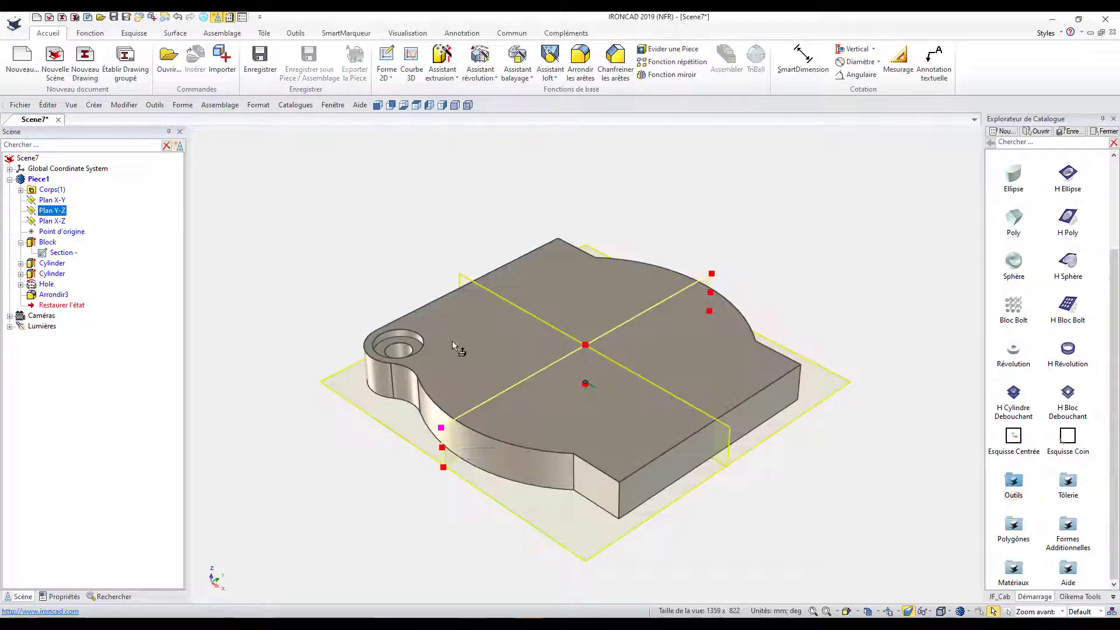
key(Escape)
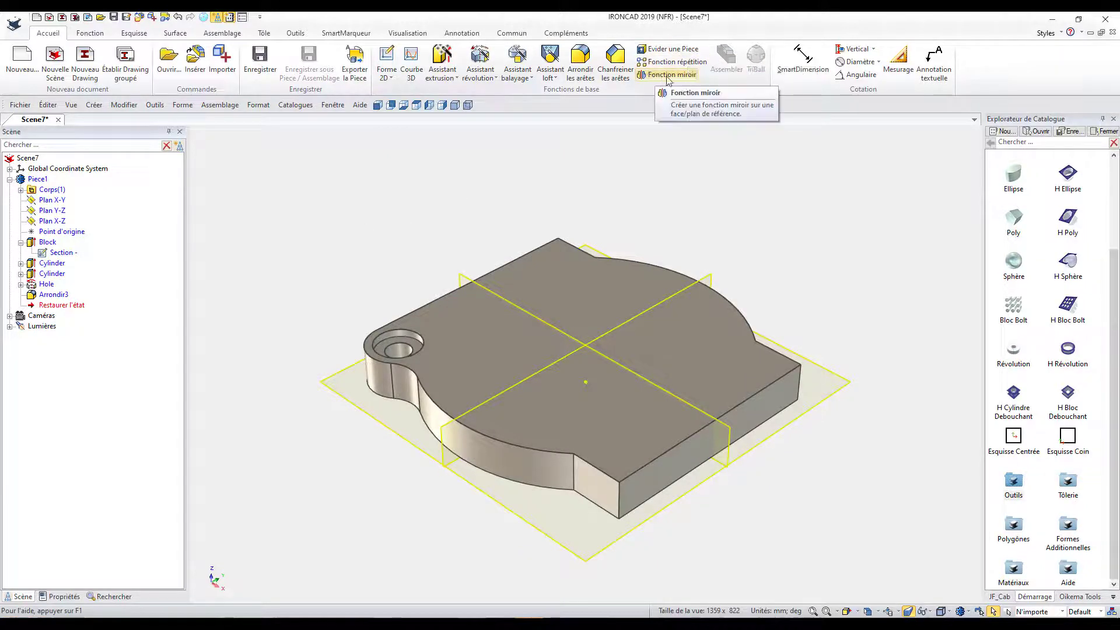
click(682, 76)
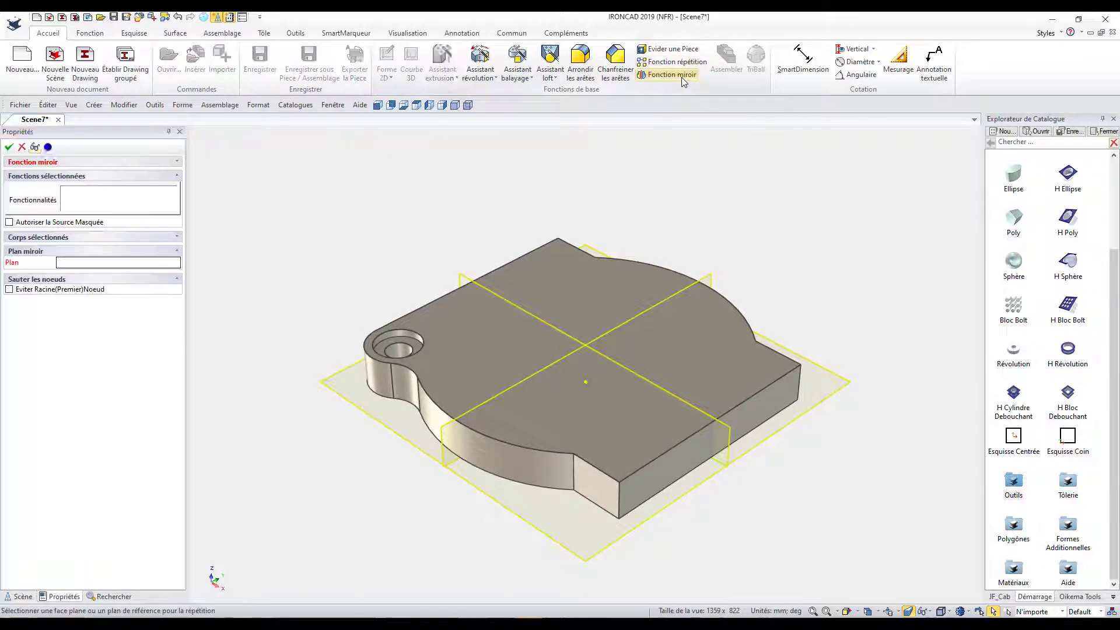
click(446, 453)
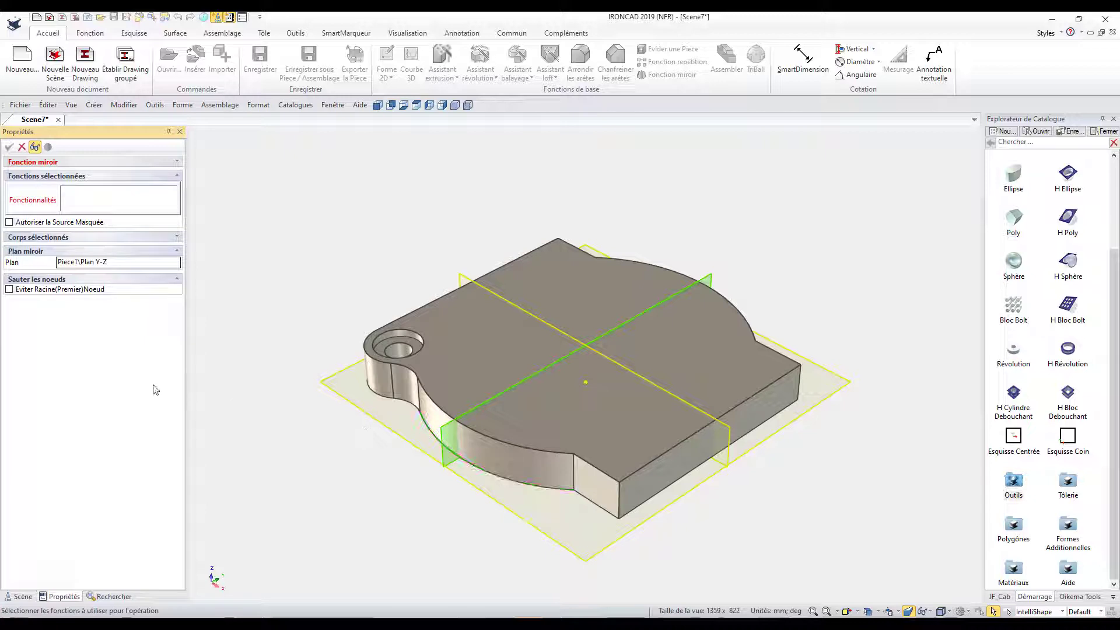
click(388, 344)
click(378, 371)
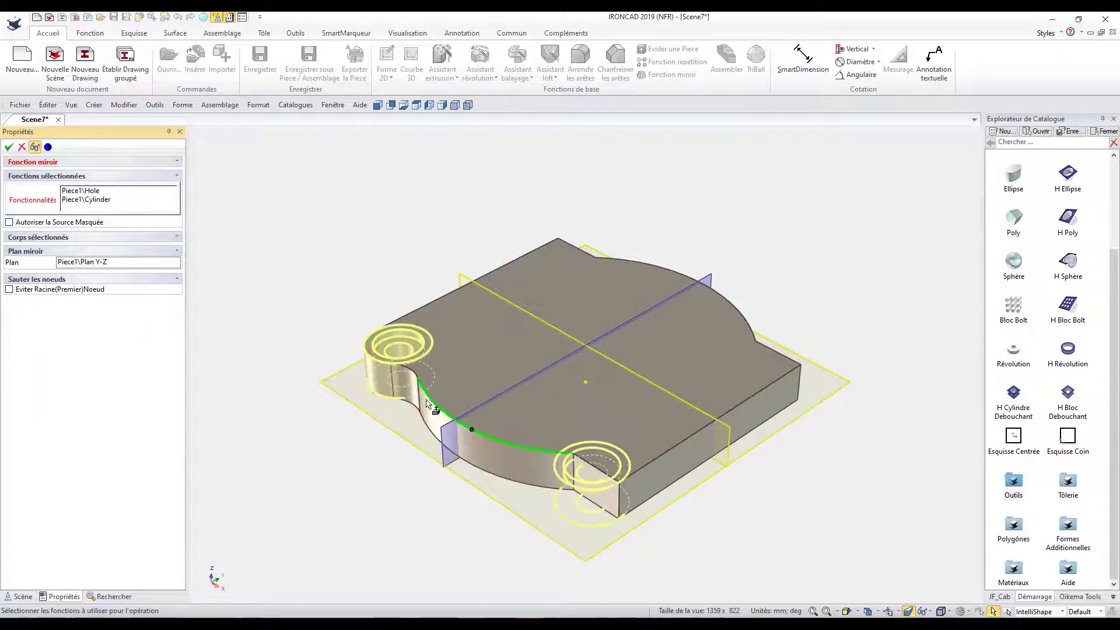
click(410, 393)
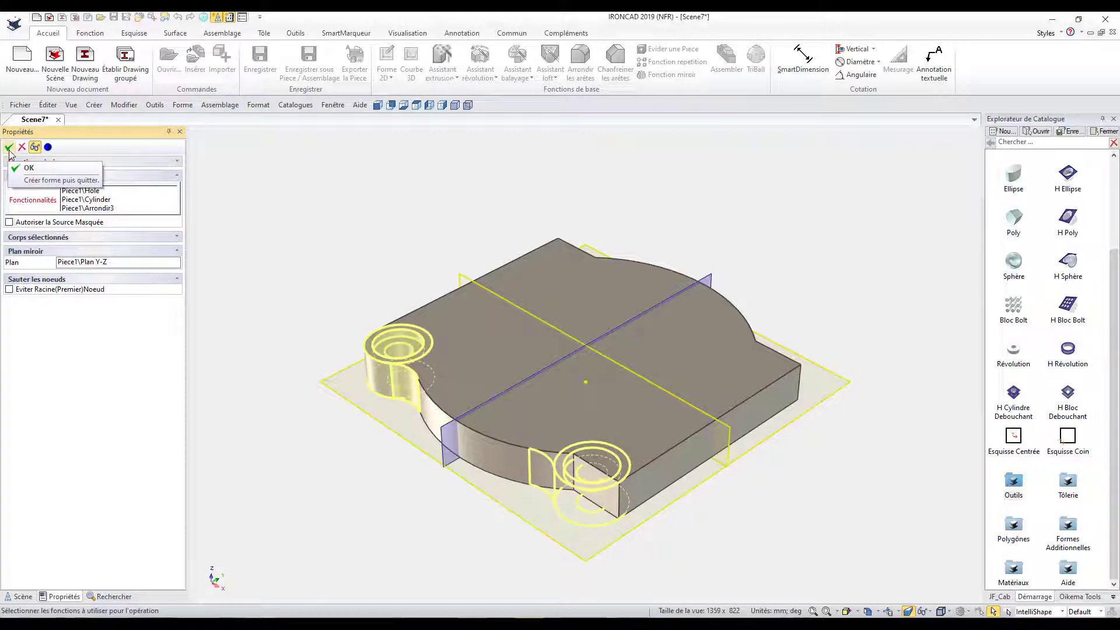
click(8, 149)
Step: Mirror the first mirrored bosses across the X-Z plane to fill all four corners
click(672, 74)
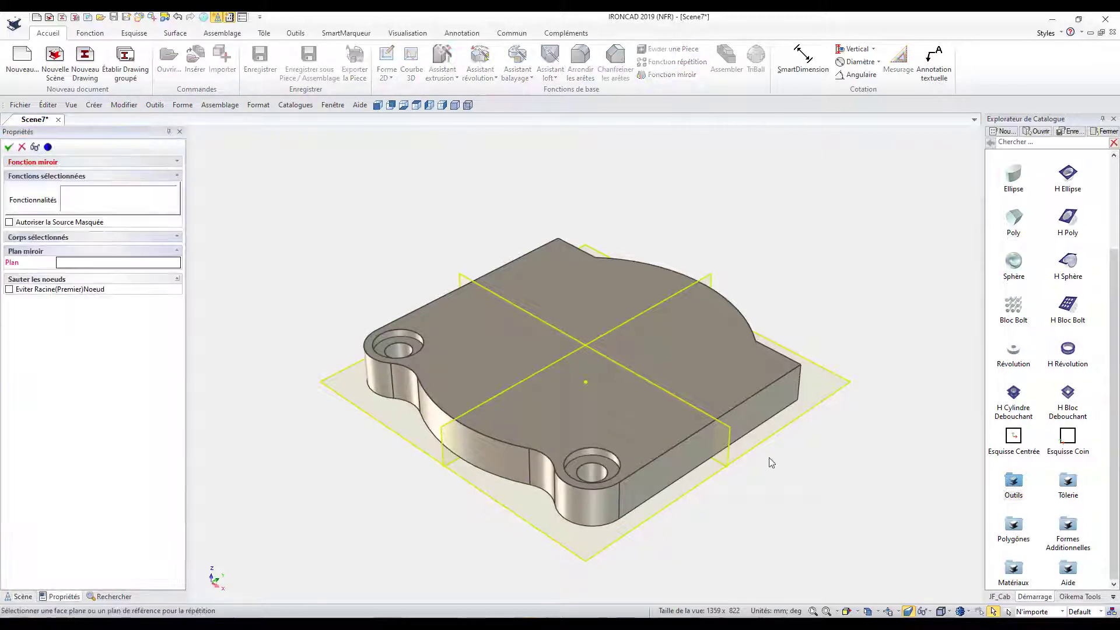
click(725, 450)
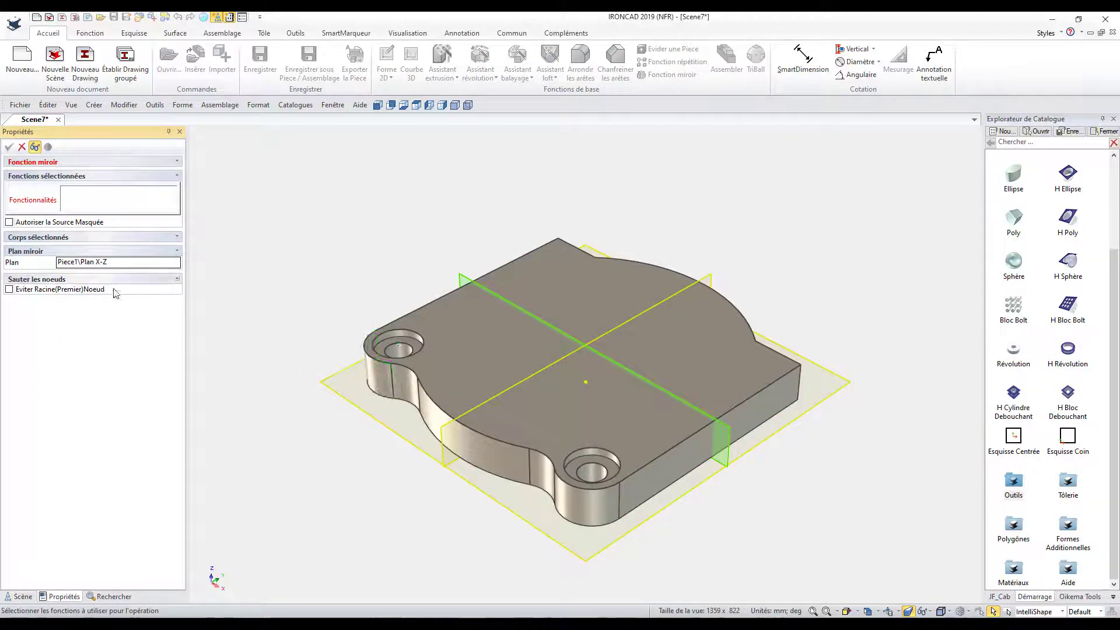
click(605, 471)
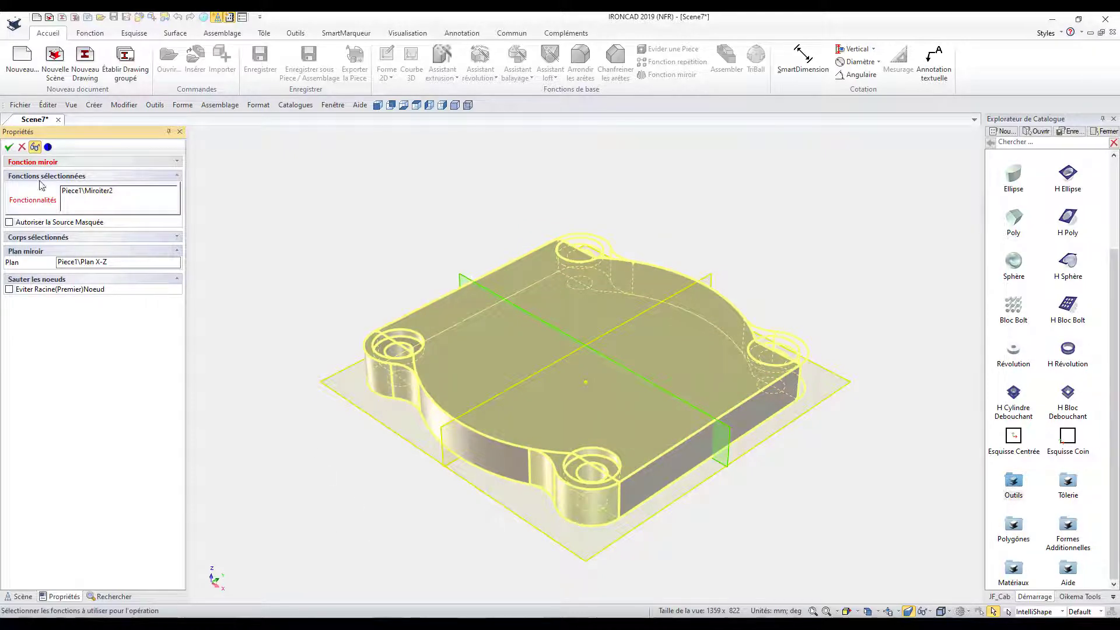
click(9, 147)
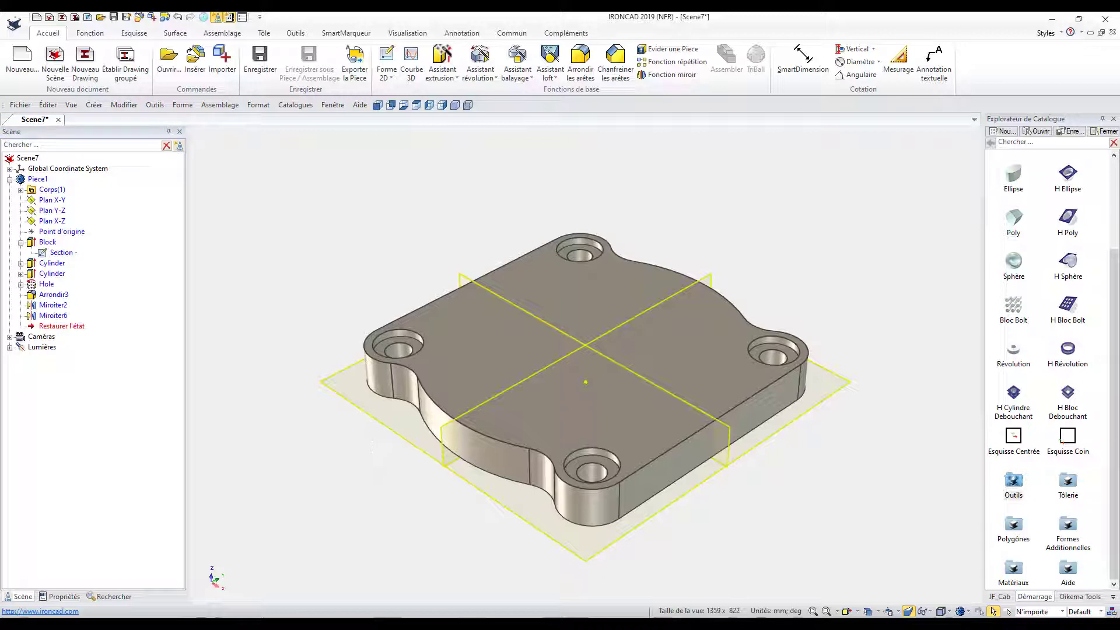
scroll(316, 317, down, 2)
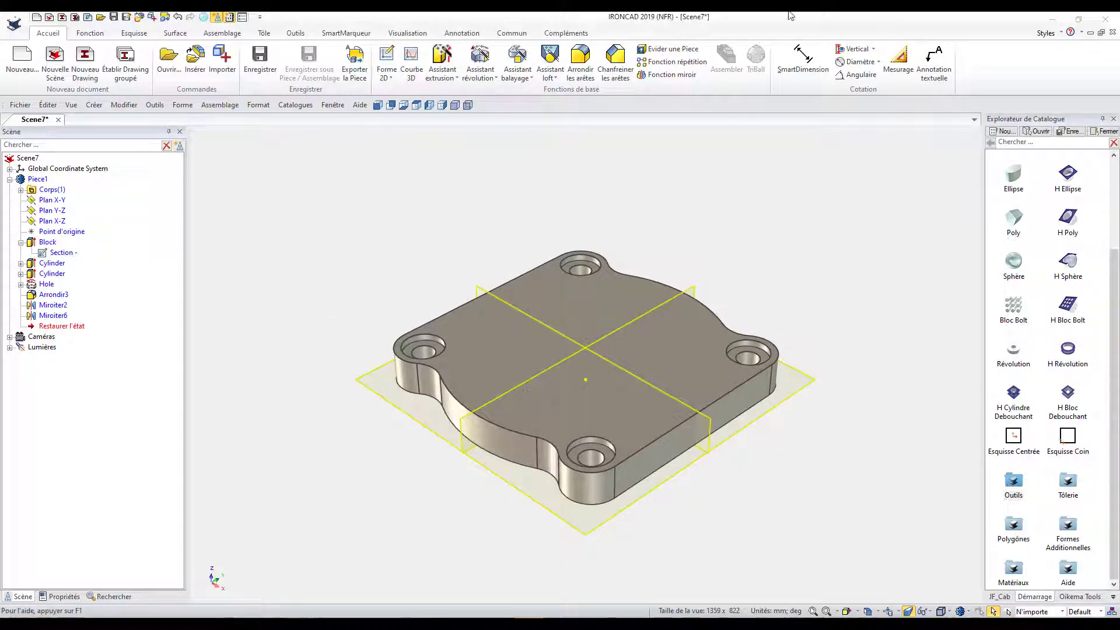
scroll(685, 216, down, 1)
Step: Create a reference plane offset from the X-Y plane face with a height of 45/2
scroll(691, 45, down, 1)
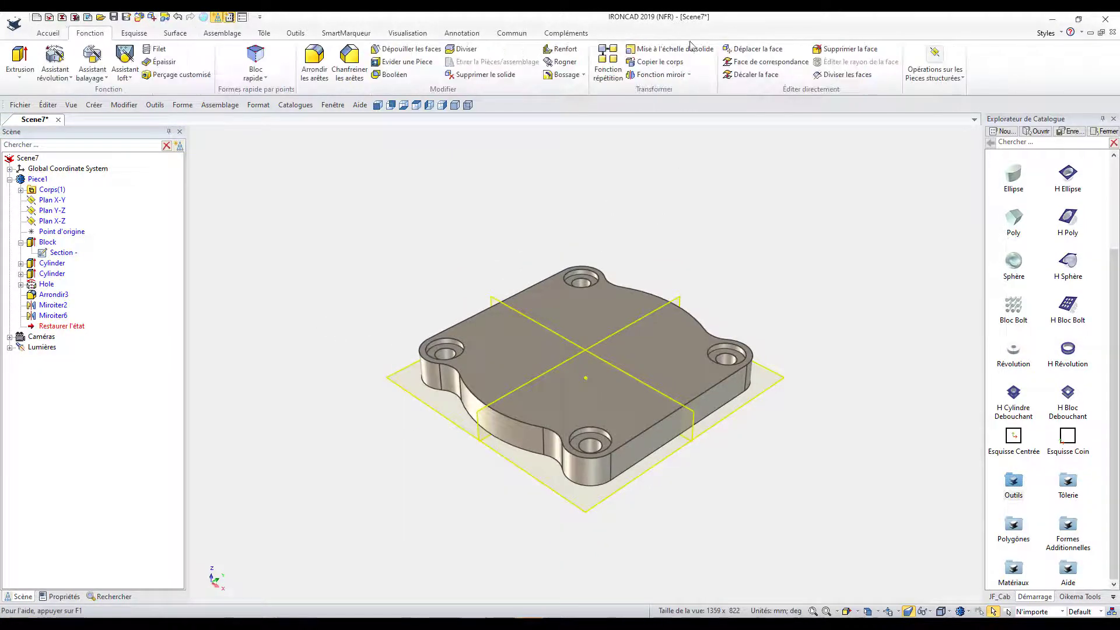
click(963, 79)
click(855, 111)
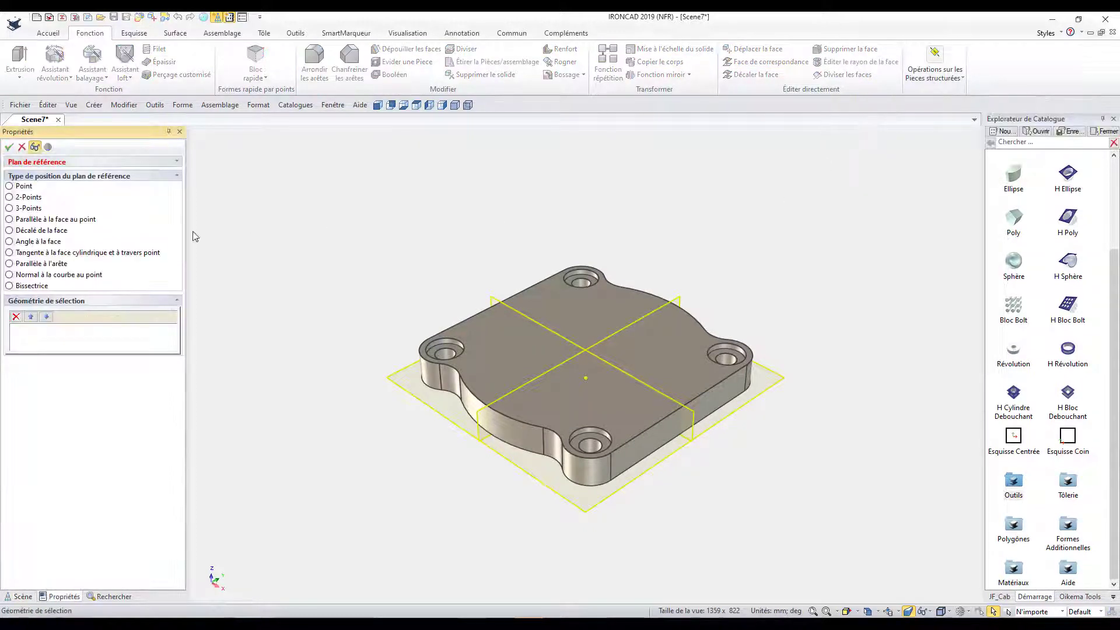
click(37, 231)
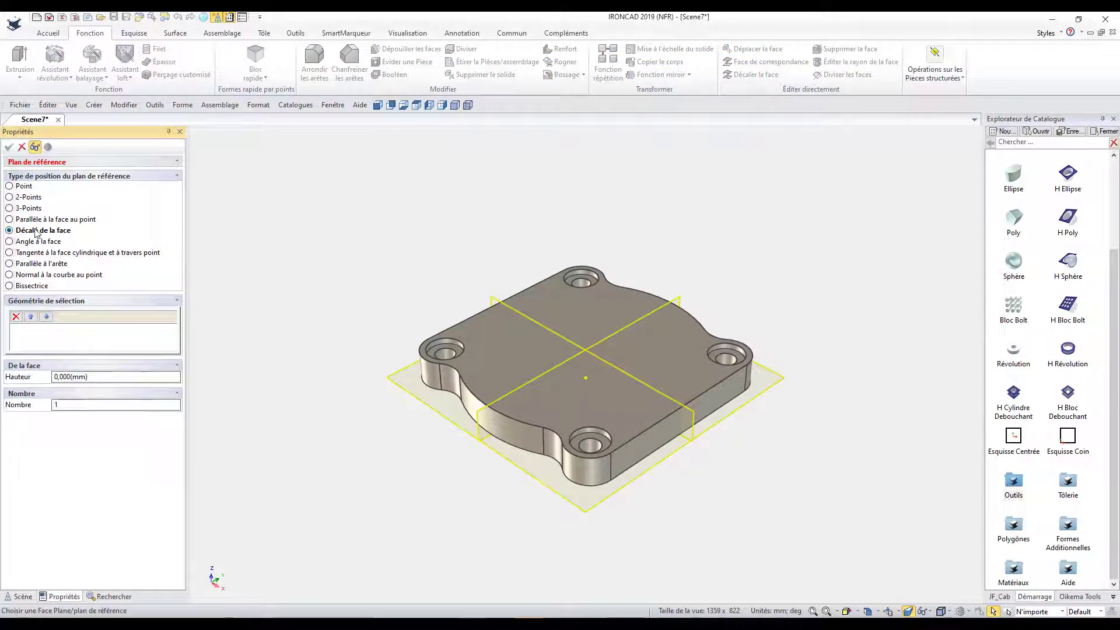
click(557, 487)
click(128, 376)
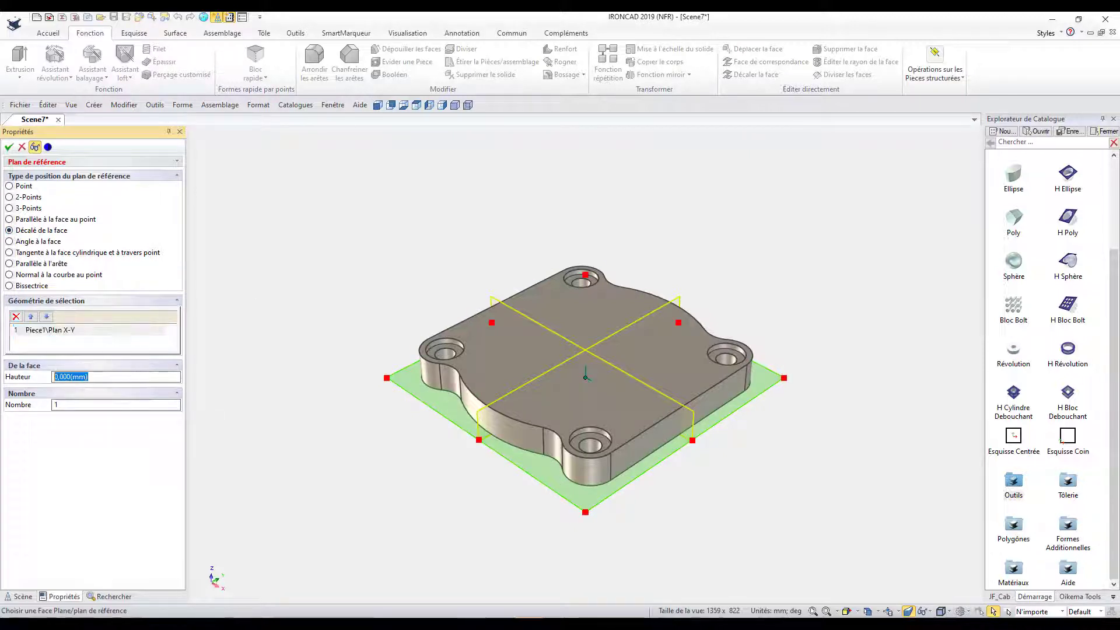
text(45/2)
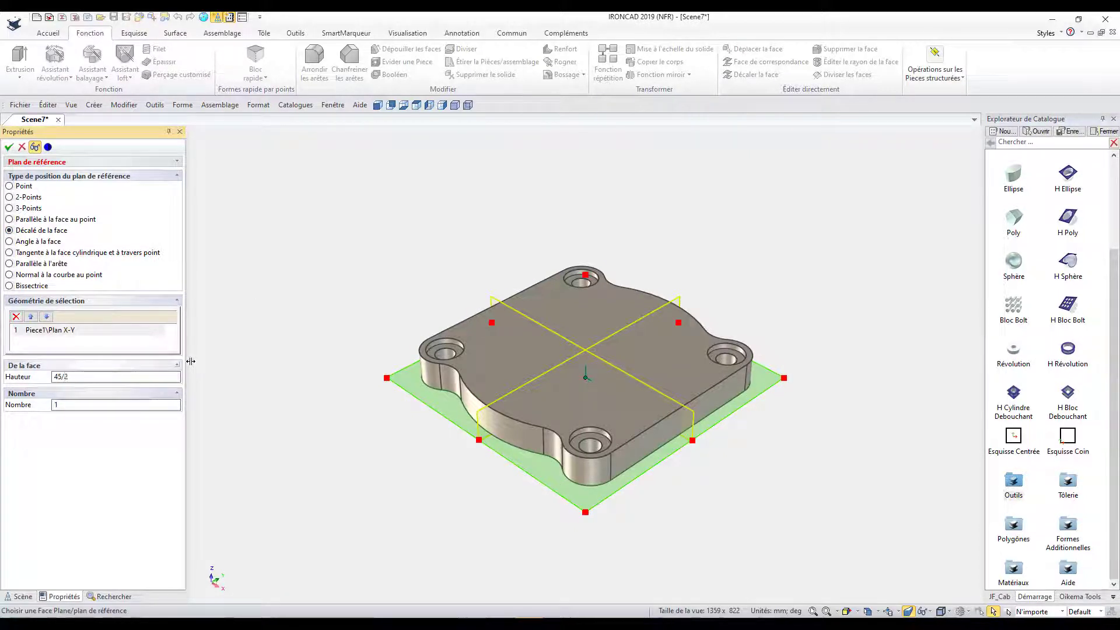
key(Return)
click(8, 147)
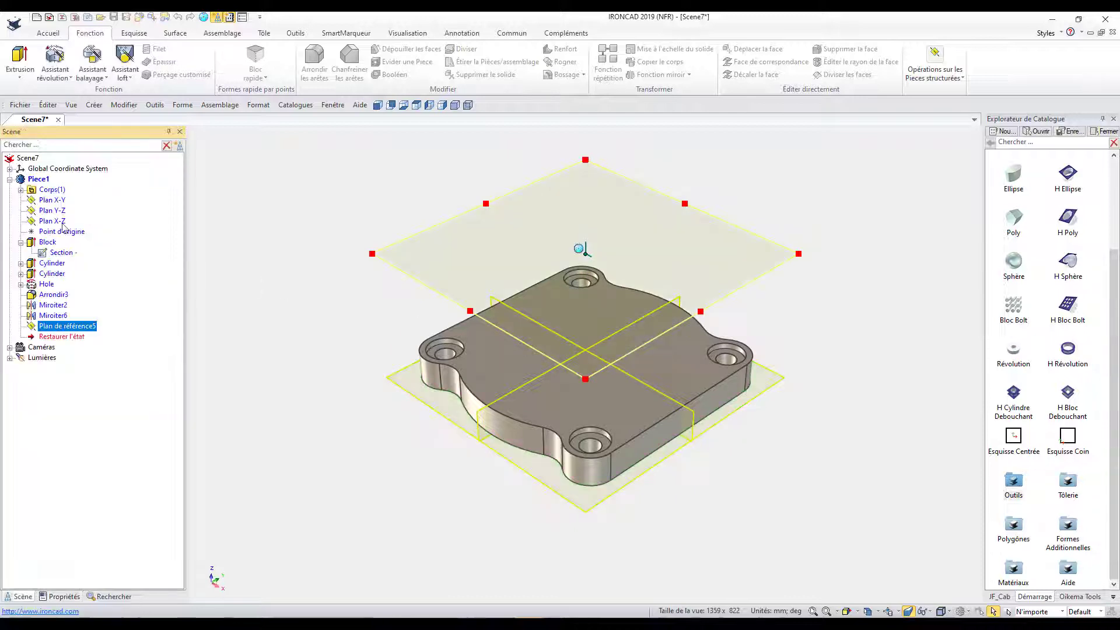
Step: Mirror the whole slab body about Plan de référence5 instead of the individual picked features
scroll(373, 452, down, 2)
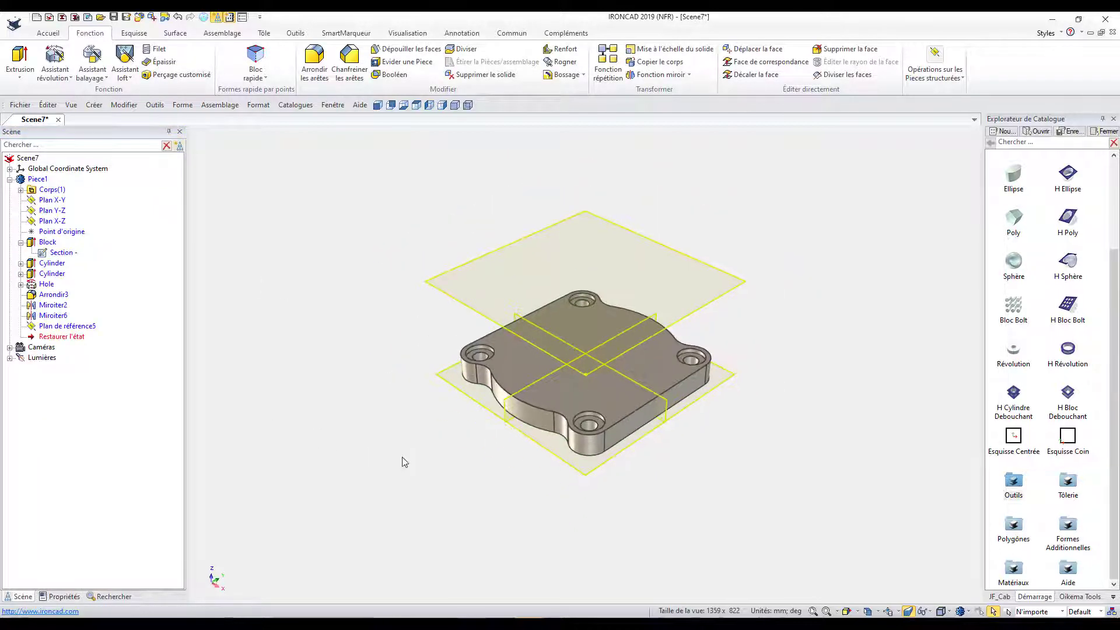
middle_drag(400, 457, 388, 430)
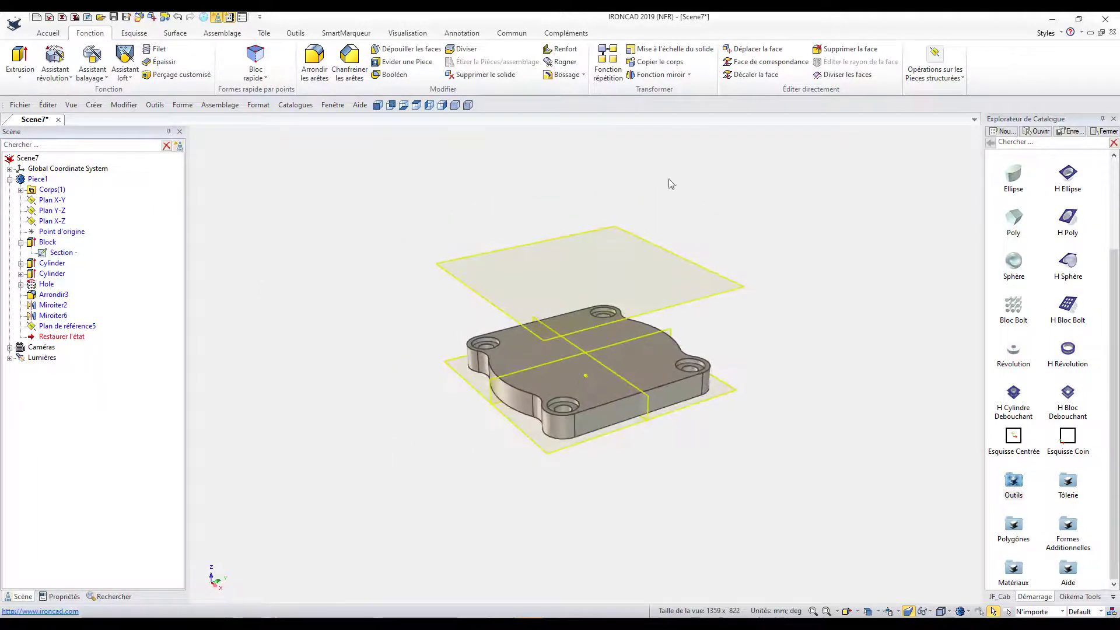
click(661, 75)
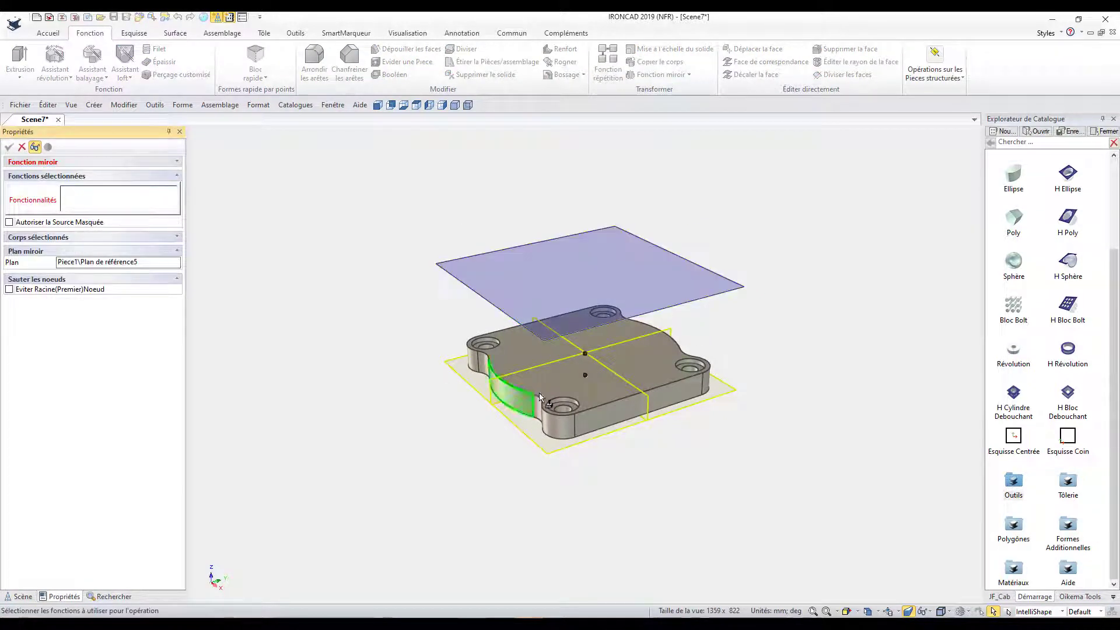
click(575, 400)
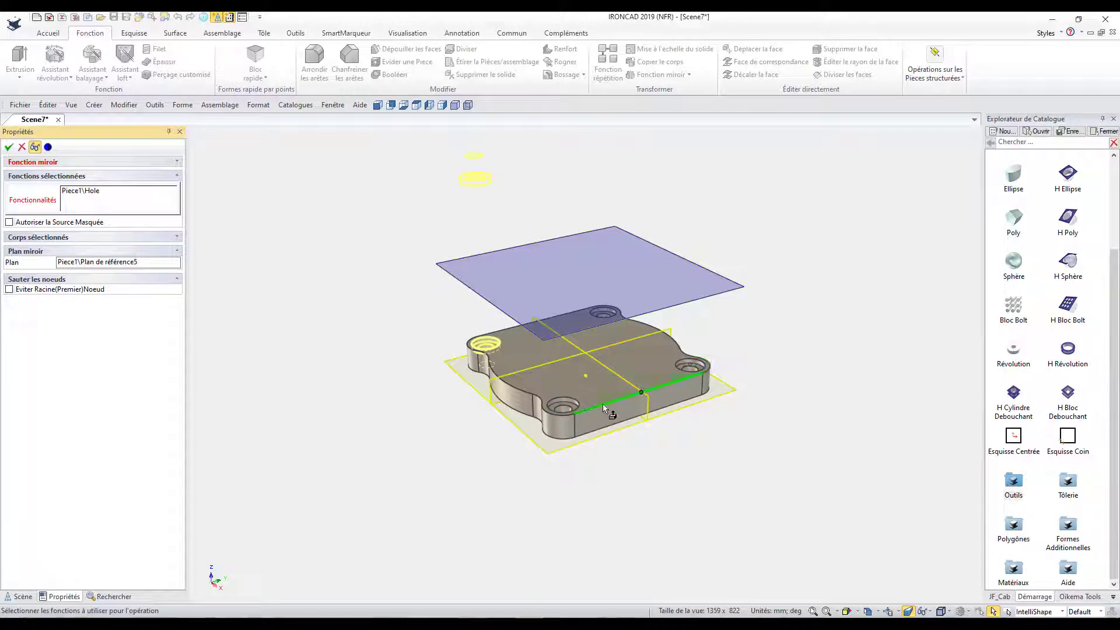
click(714, 391)
click(124, 200)
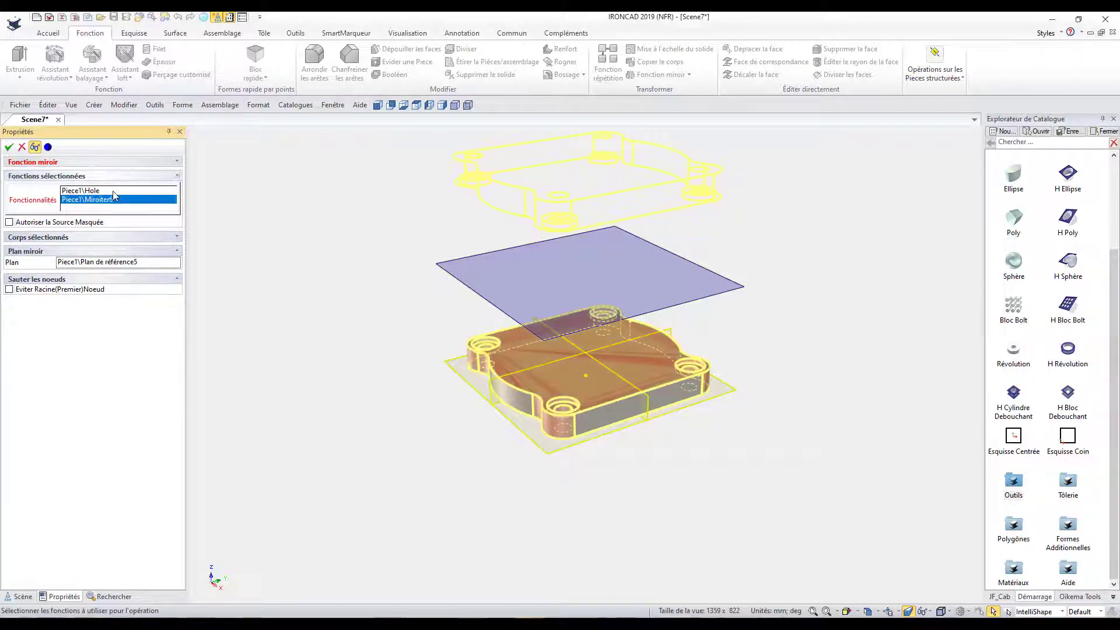
right_click(114, 195)
click(146, 211)
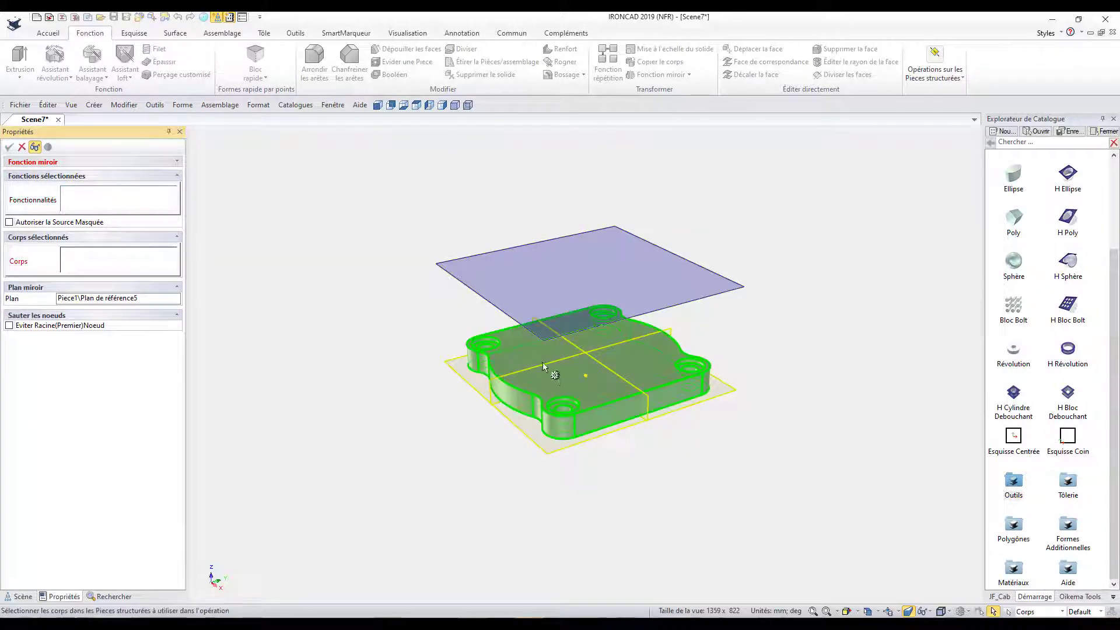
click(559, 377)
click(9, 146)
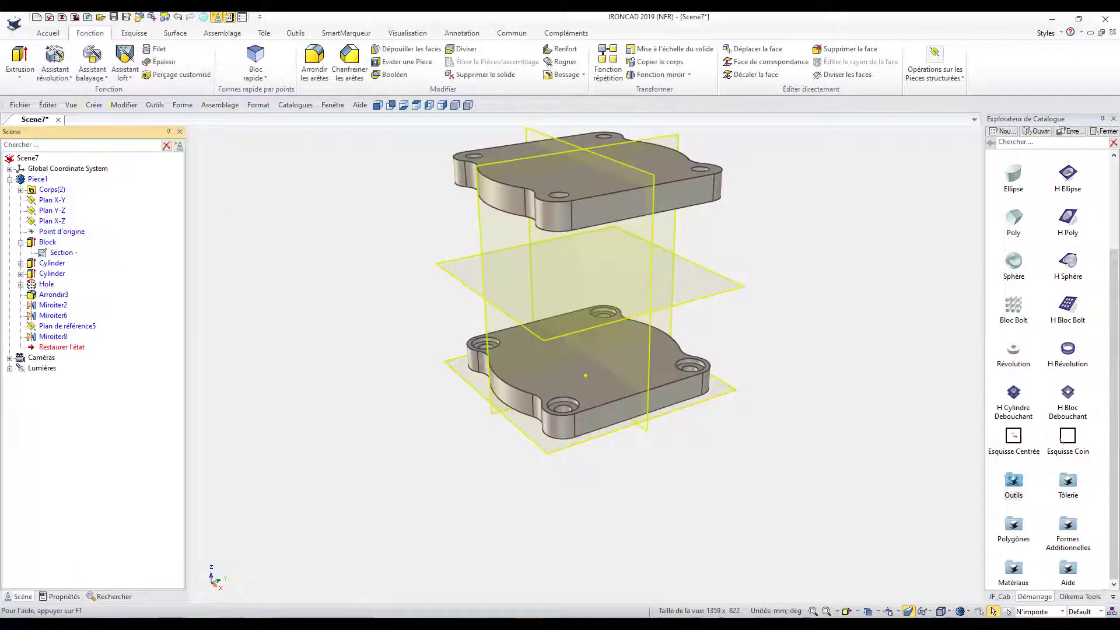
Step: Union the upper and lower plate bodies with Booléen and check the single merged body
click(395, 76)
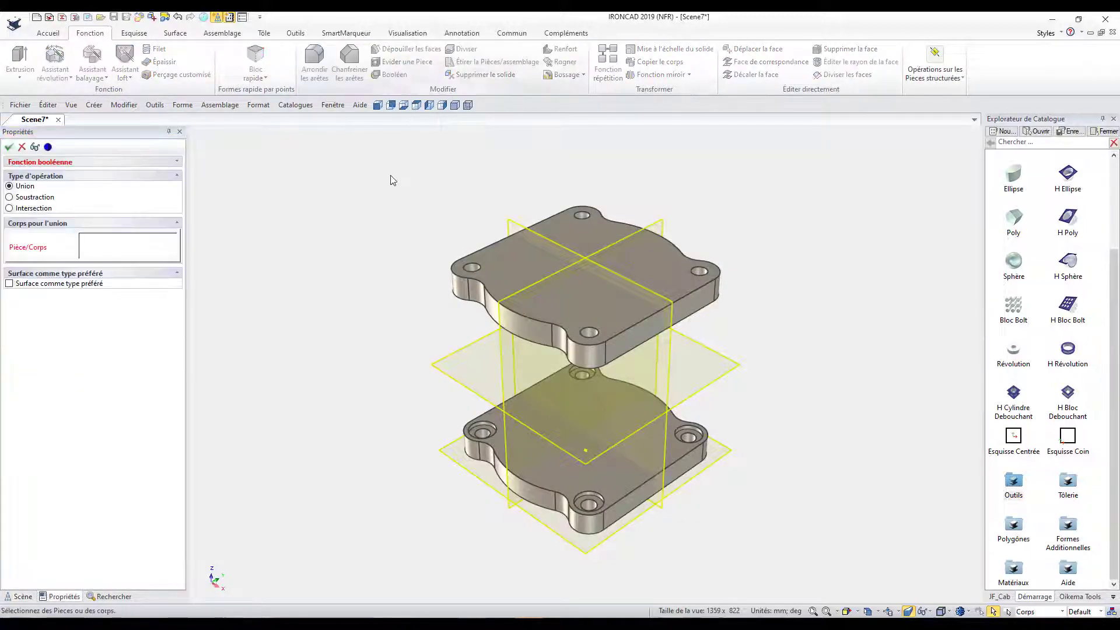
click(541, 266)
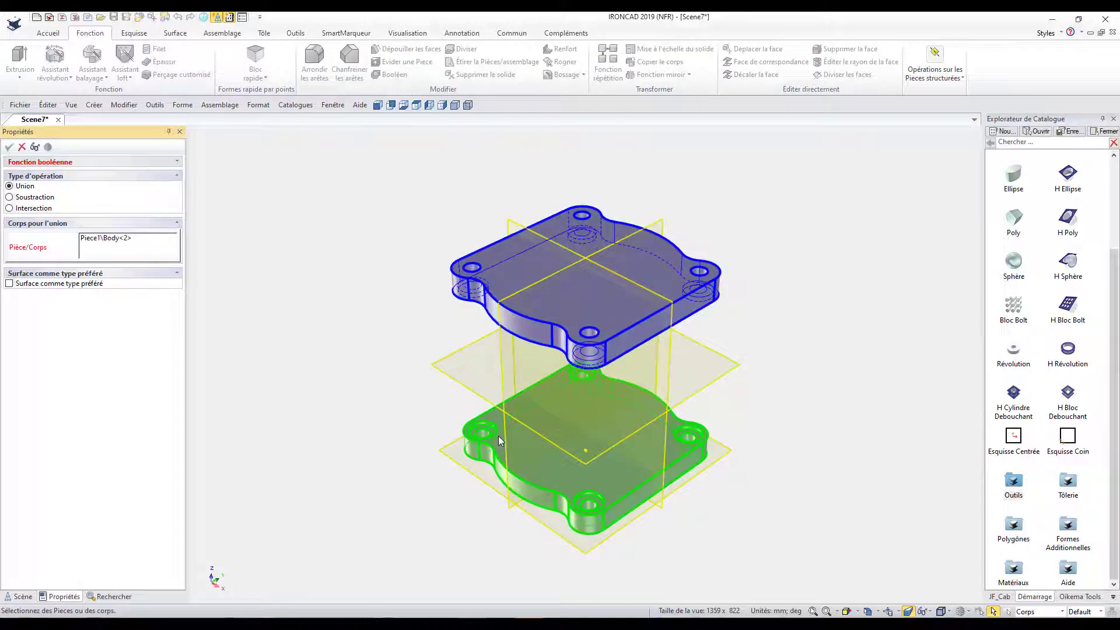
click(500, 442)
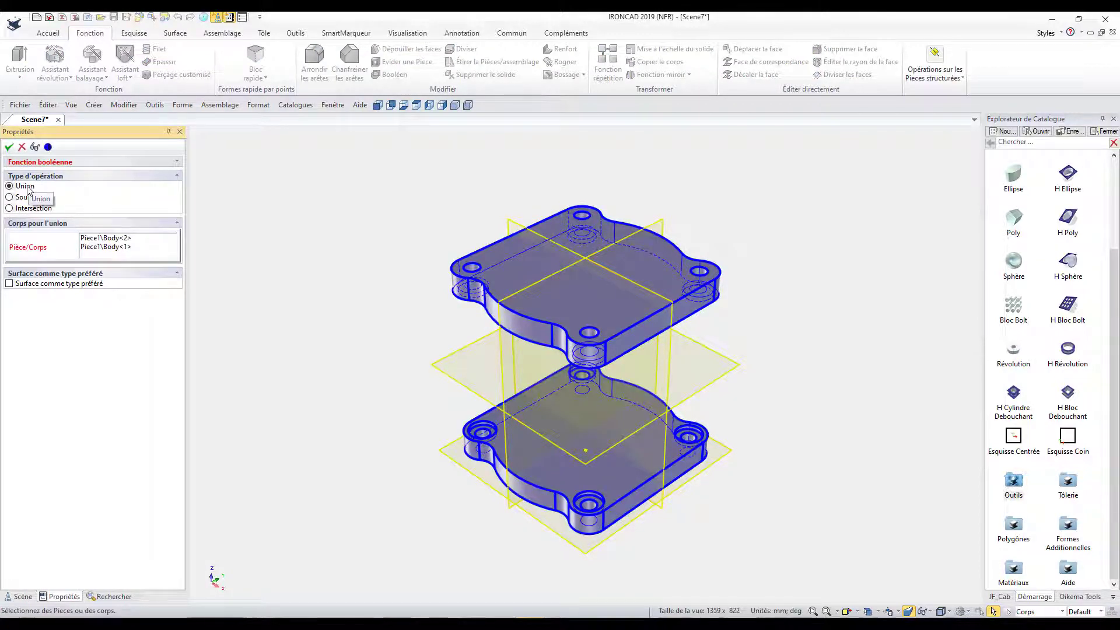
click(9, 147)
click(73, 201)
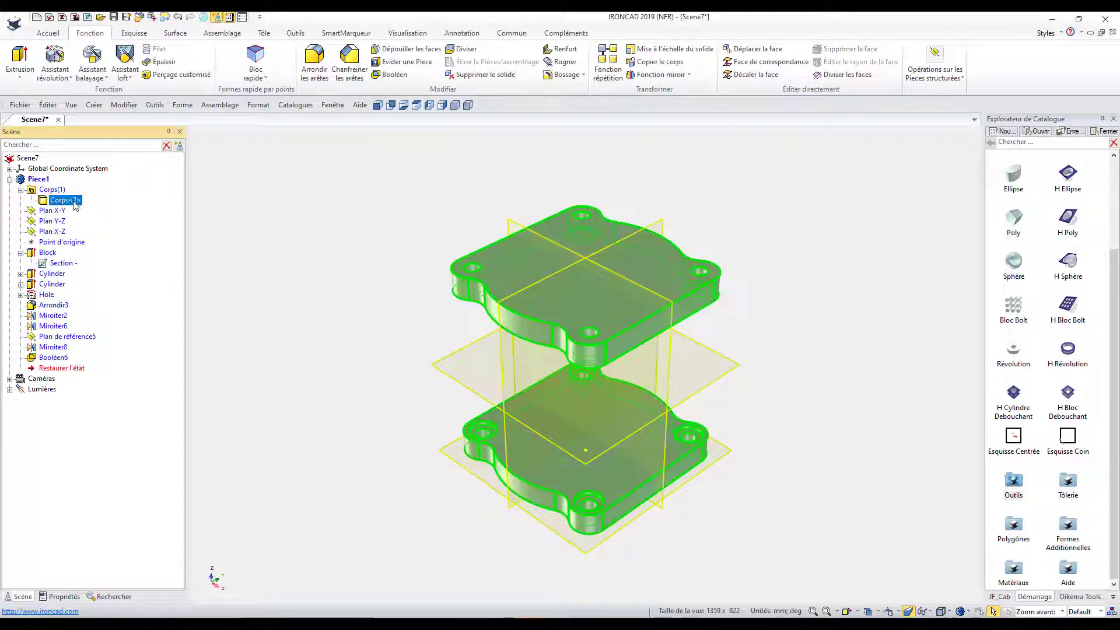
click(316, 258)
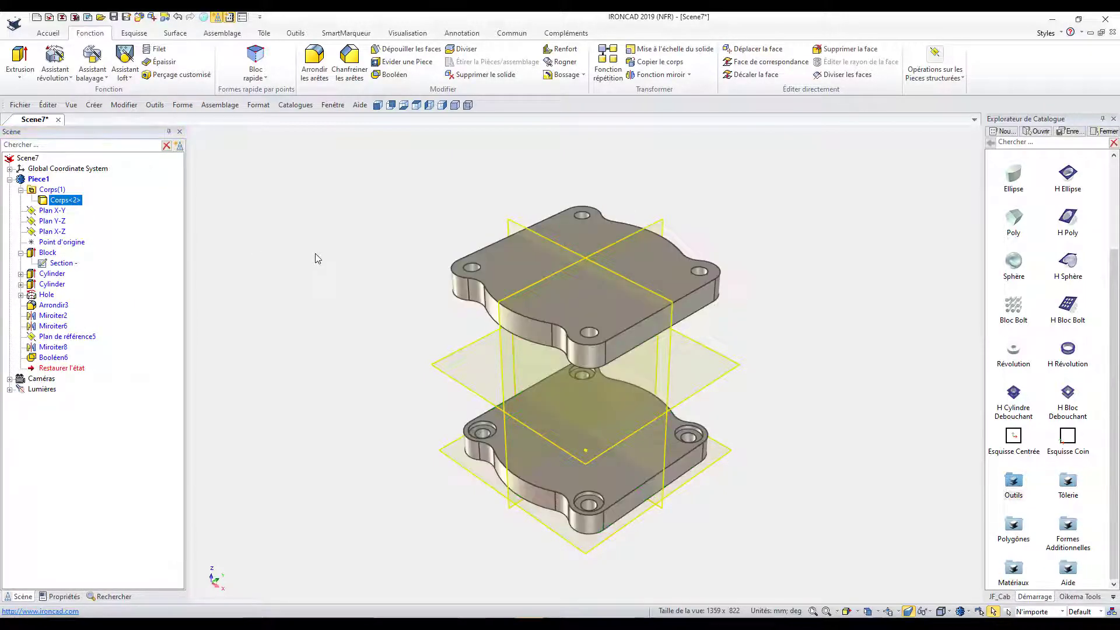
click(254, 241)
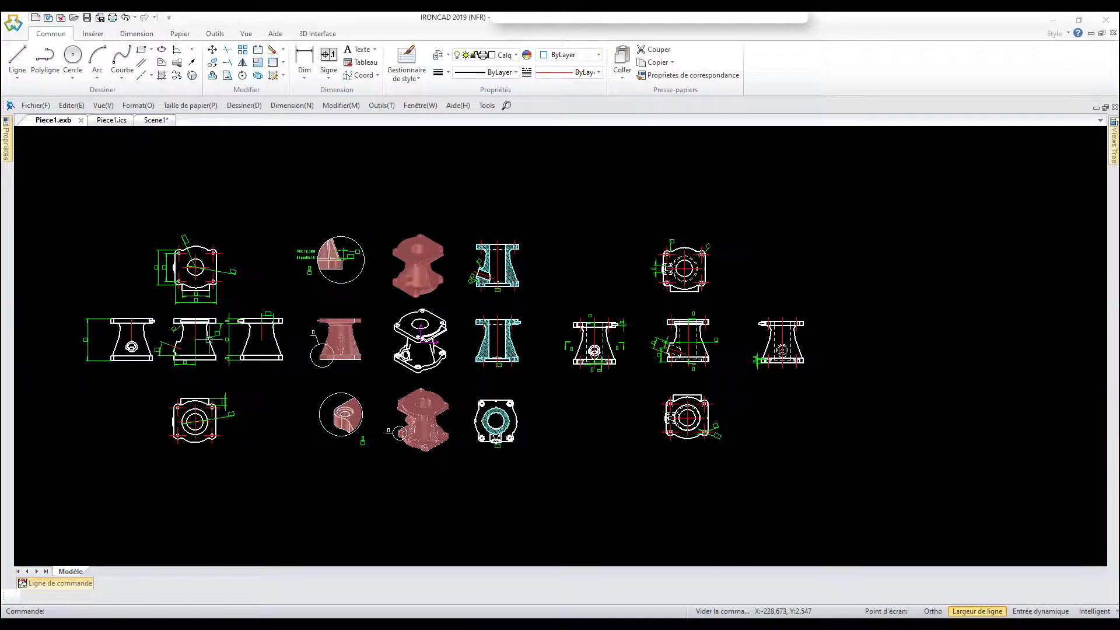
scroll(208, 339, up, 1)
scroll(198, 340, up, 1)
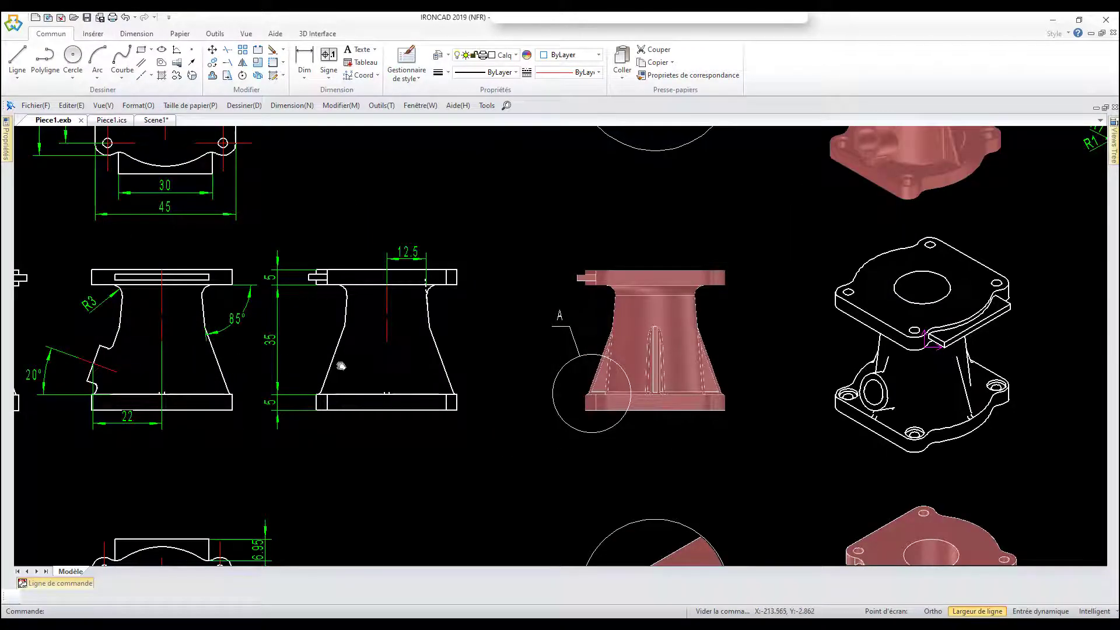
scroll(324, 365, left, 3)
scroll(340, 340, left, 2)
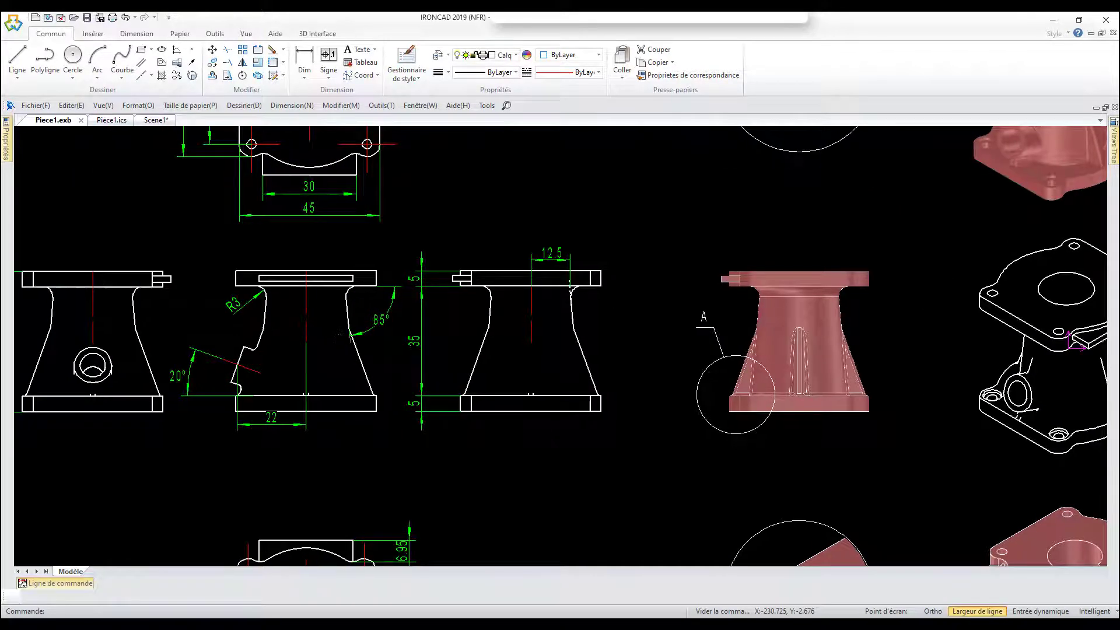
scroll(338, 336, up, 1)
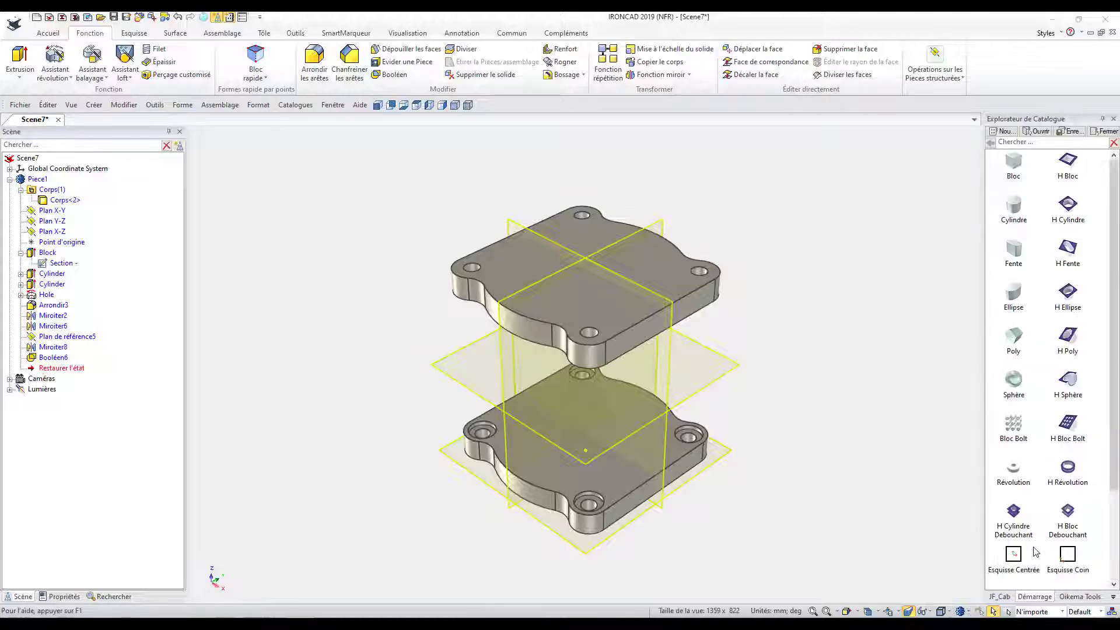
Step: Drop a Partie Cône from the Formes catalog onto the lower plate
click(1111, 598)
click(1058, 465)
scroll(1042, 437, down, 2)
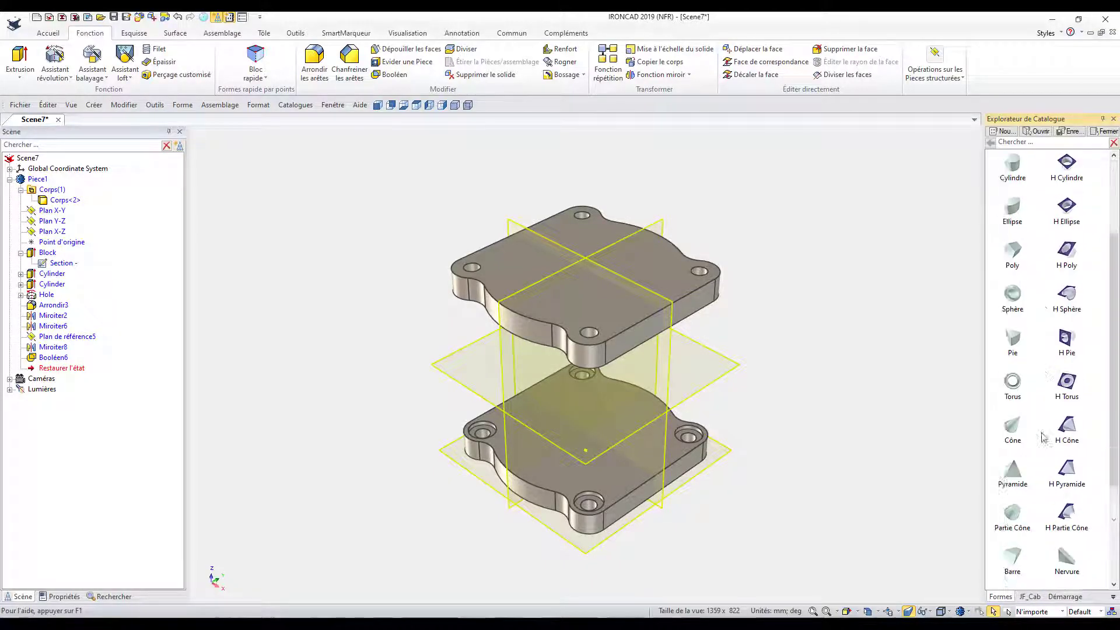
scroll(1040, 434, down, 4)
click(1010, 411)
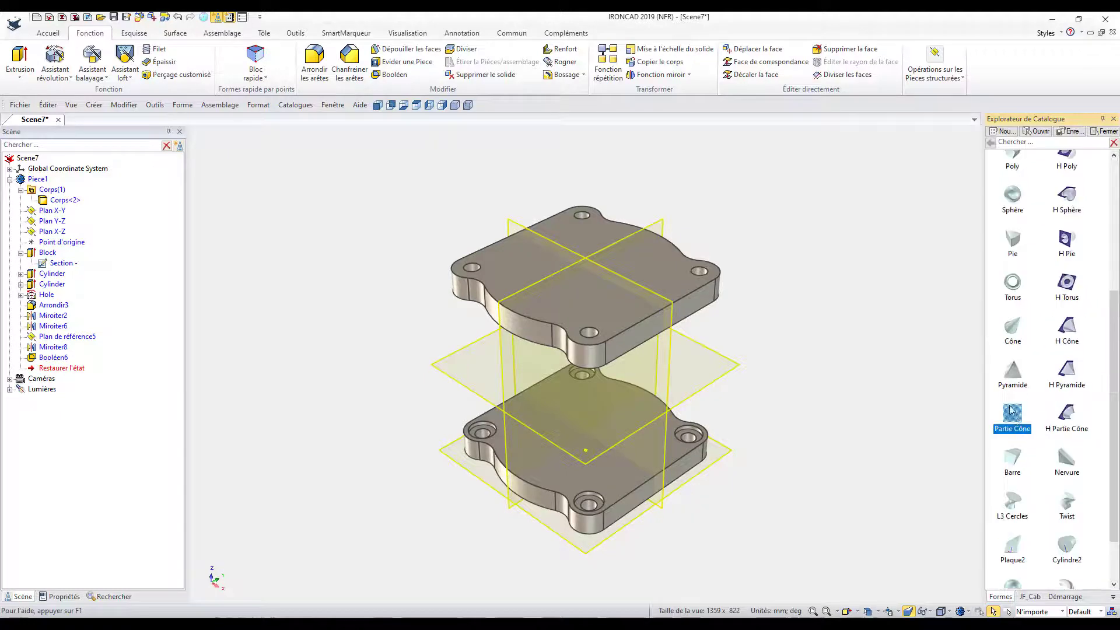
drag(1011, 411, 588, 442)
Step: Size the cone to 35 tall with its base radius widened to 28,915
scroll(589, 432, up, 2)
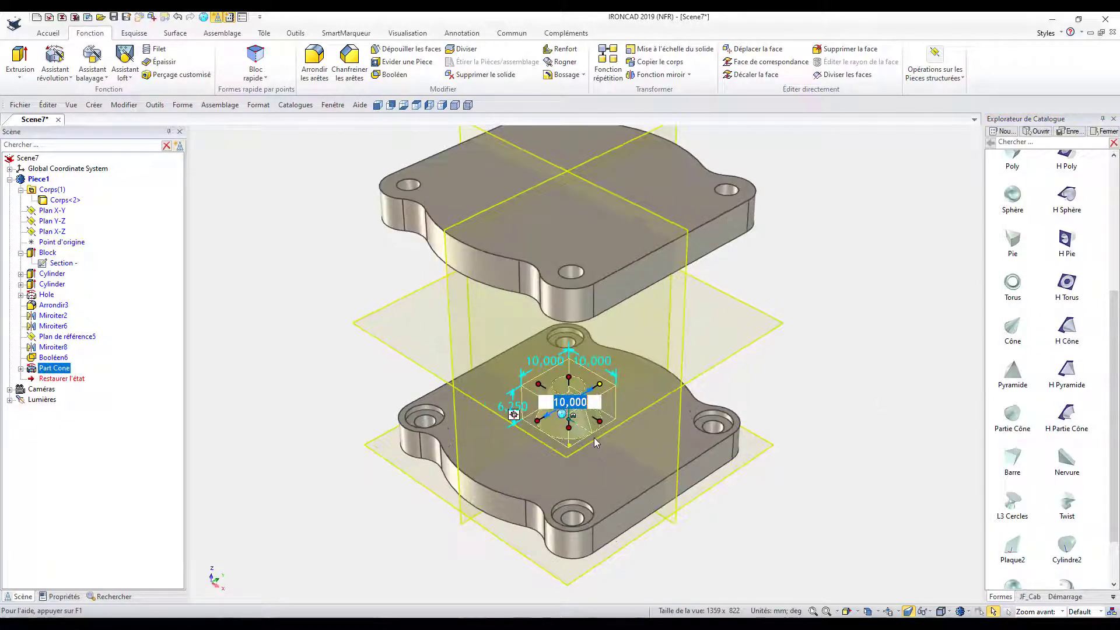
middle_drag(593, 441, 612, 510)
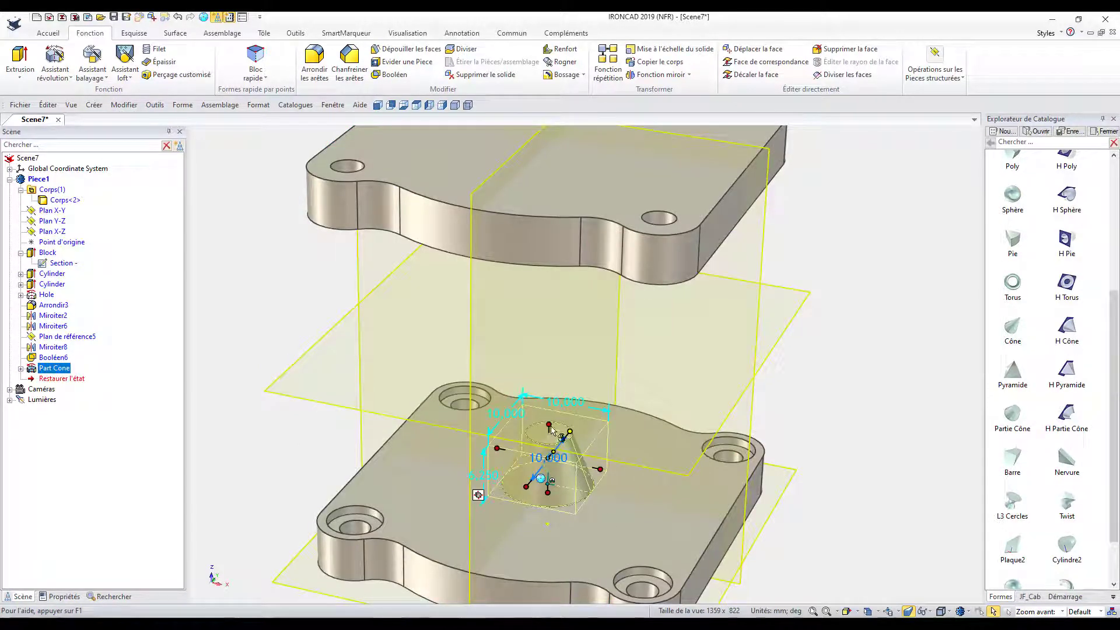
drag(570, 432, 522, 261)
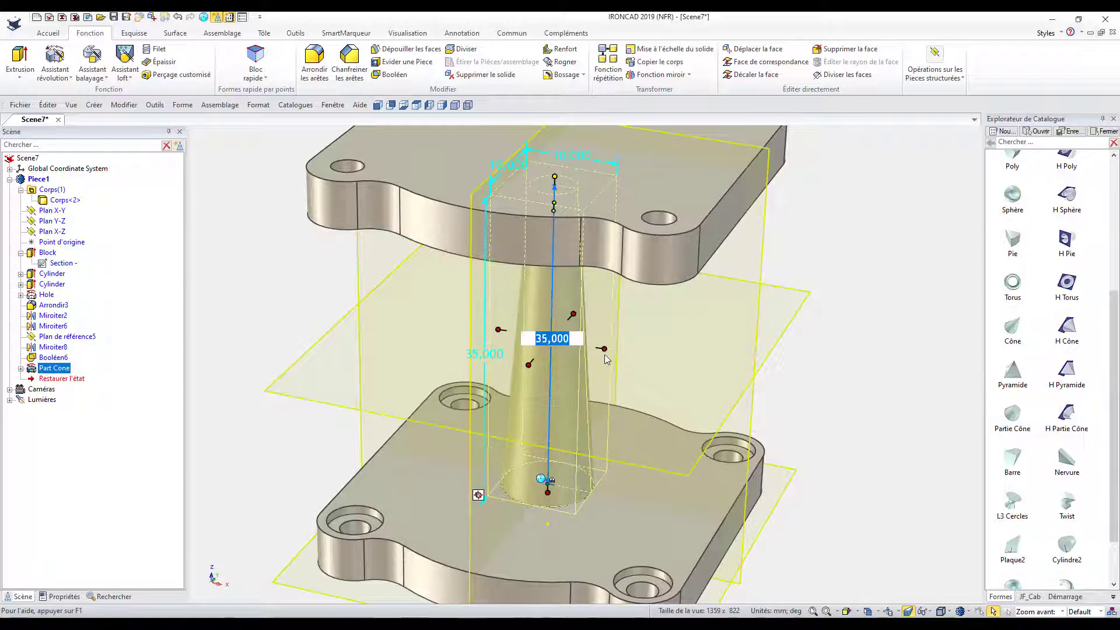
drag(548, 337, 698, 371)
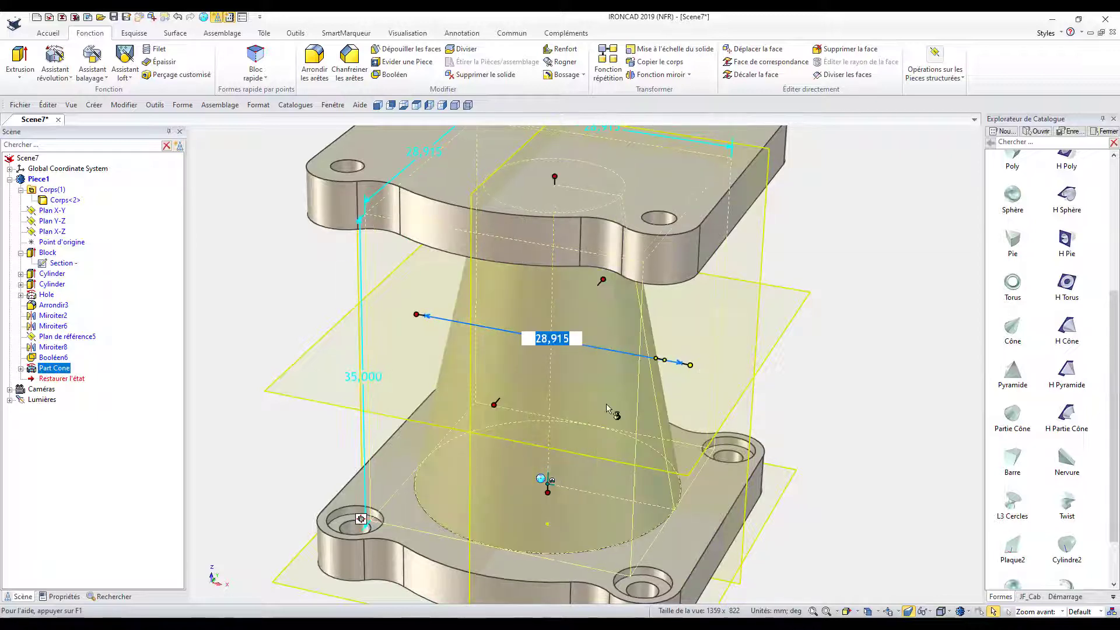
Step: Edit the cone's profile sketch and set the top line length to 12,5
right_click(607, 408)
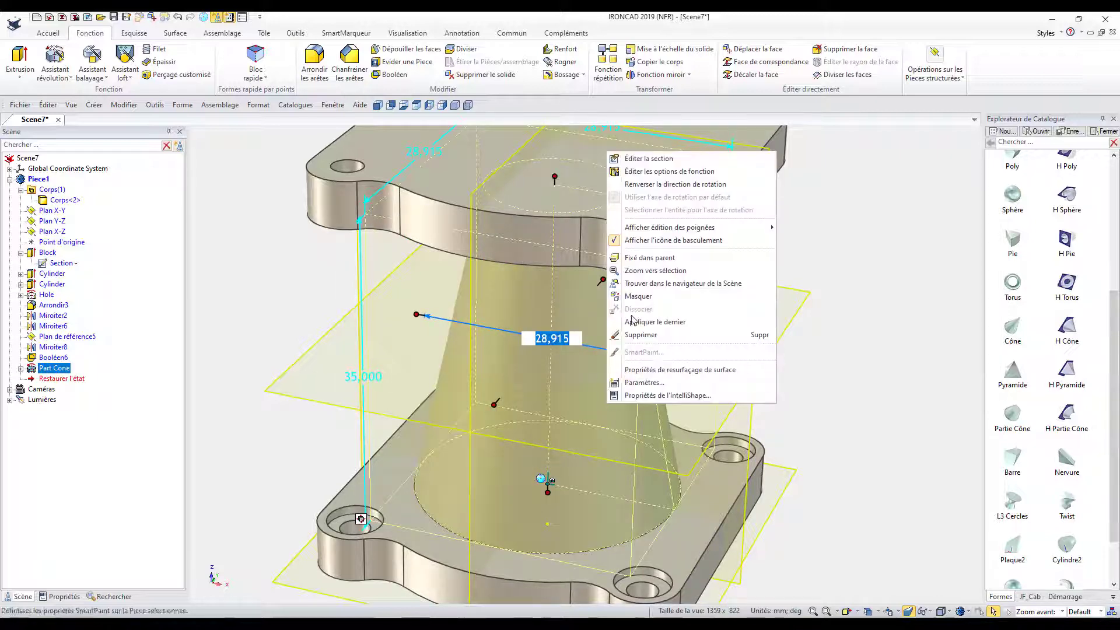
click(657, 166)
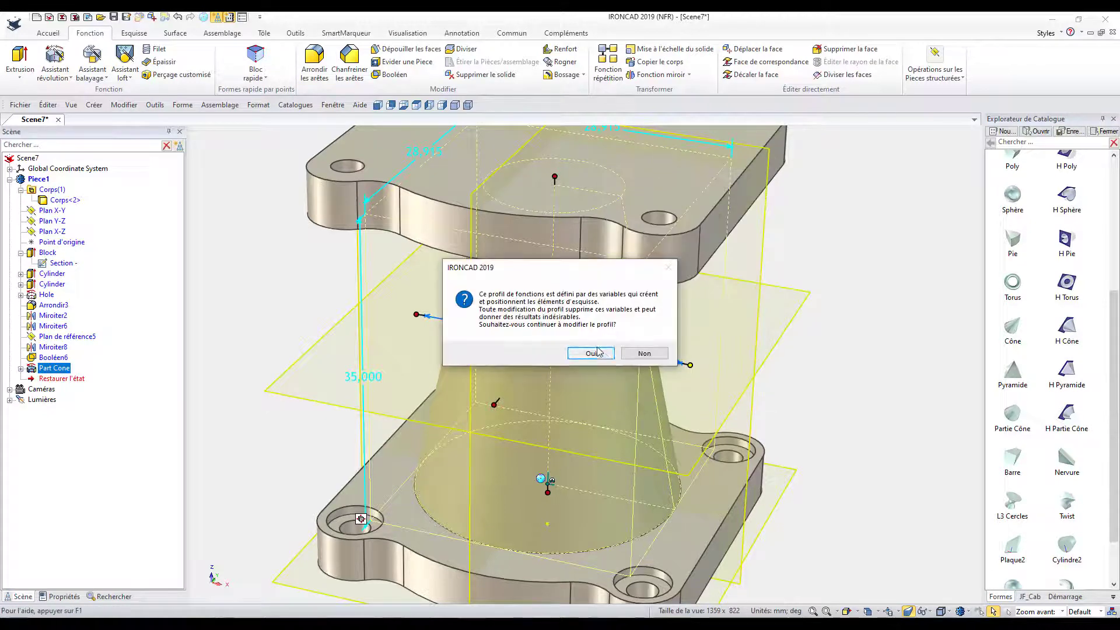
click(591, 353)
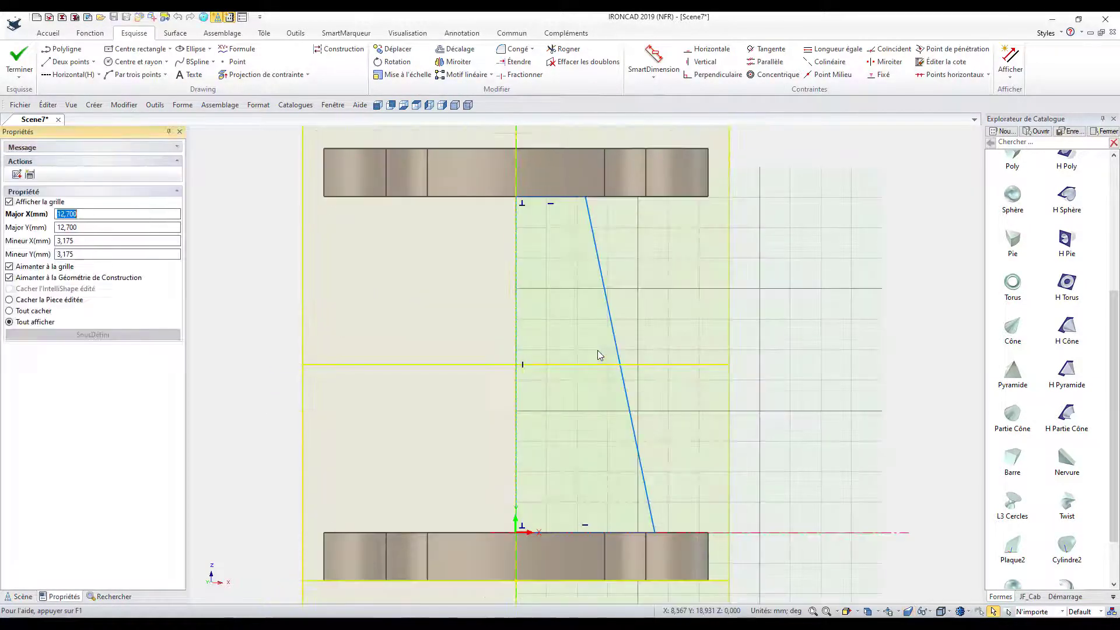
click(578, 198)
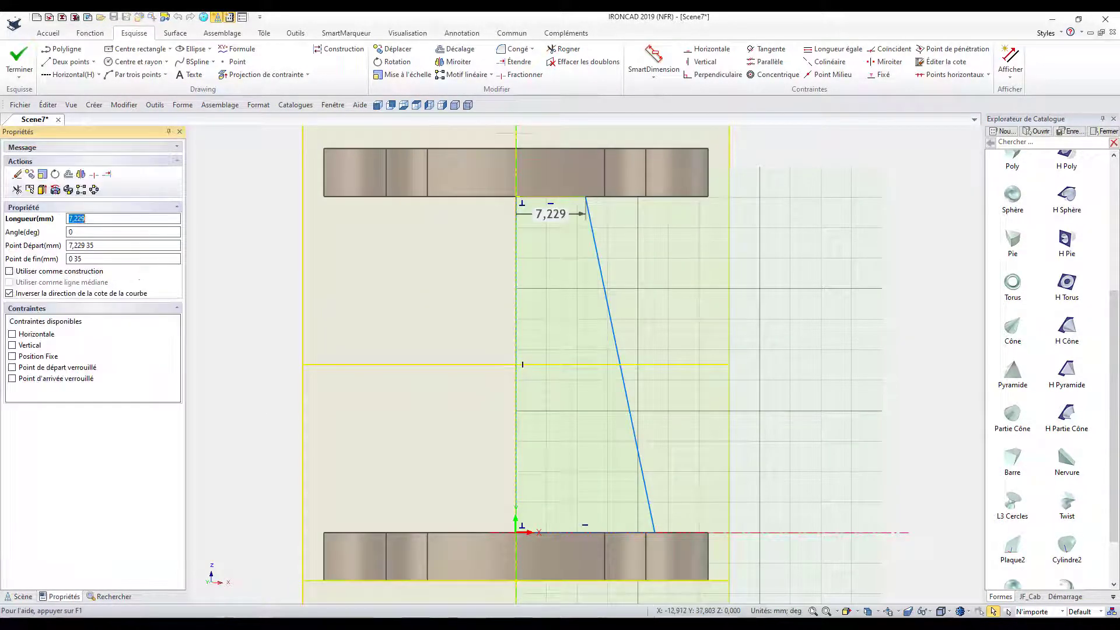
double_click(564, 219)
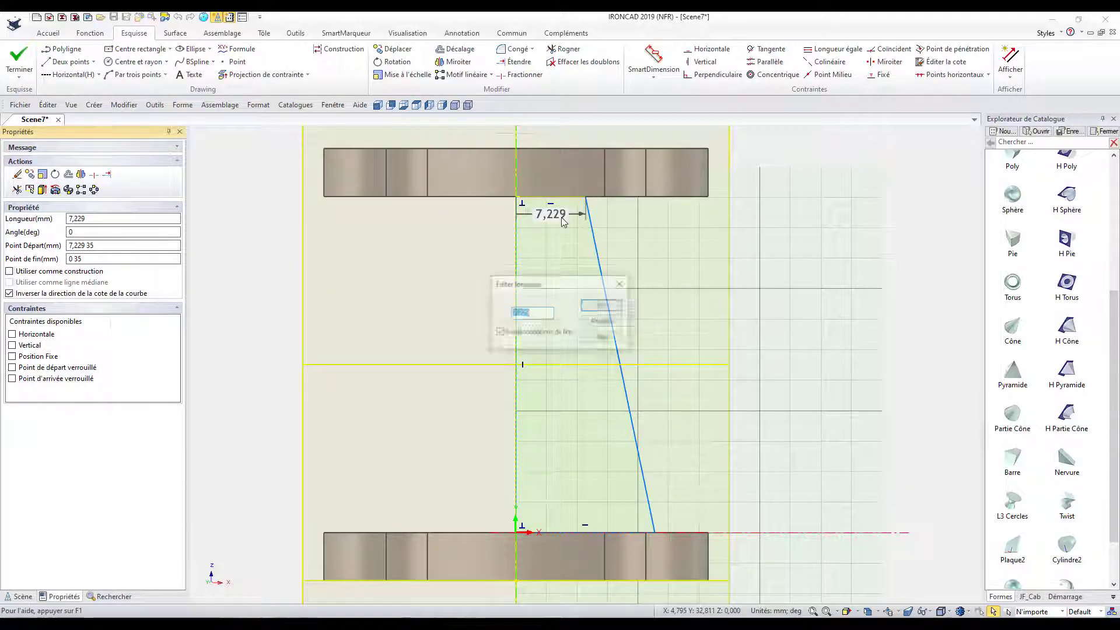
text(,5)
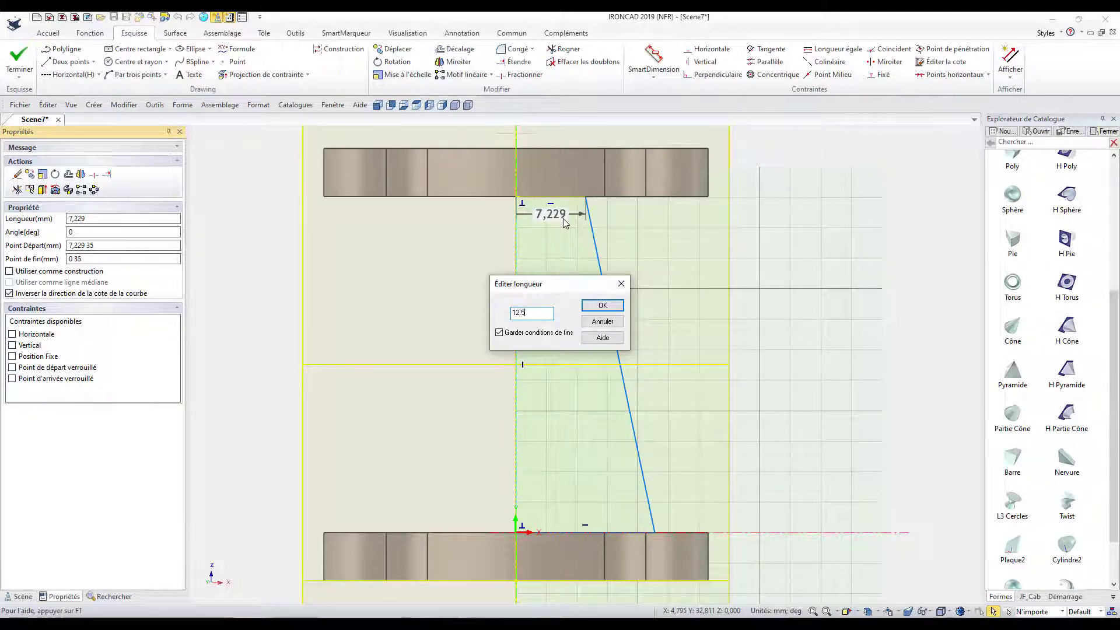
key(Return)
Step: Set the slanted profile line to -85°, finish the sketch, and zoom out to the housing
click(700, 500)
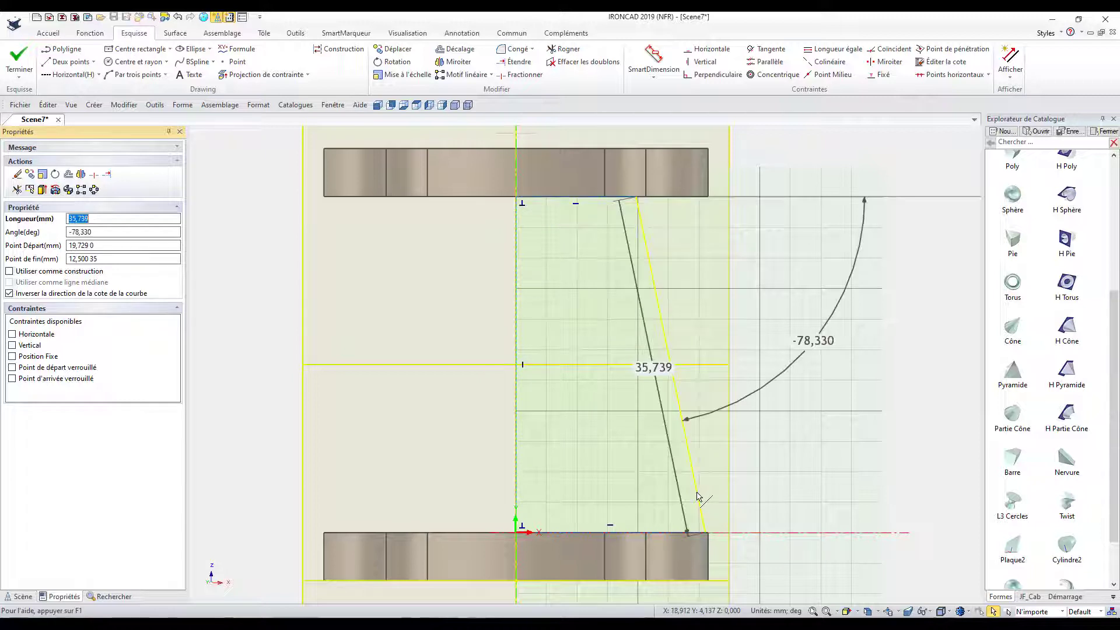
double_click(824, 340)
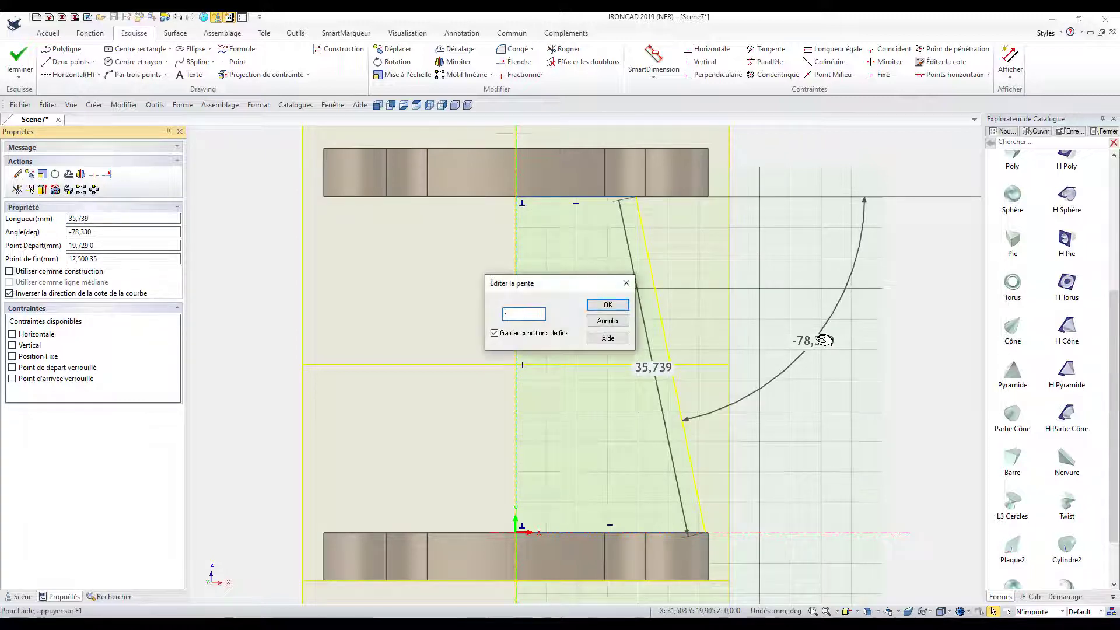
text(-85)
key(Return)
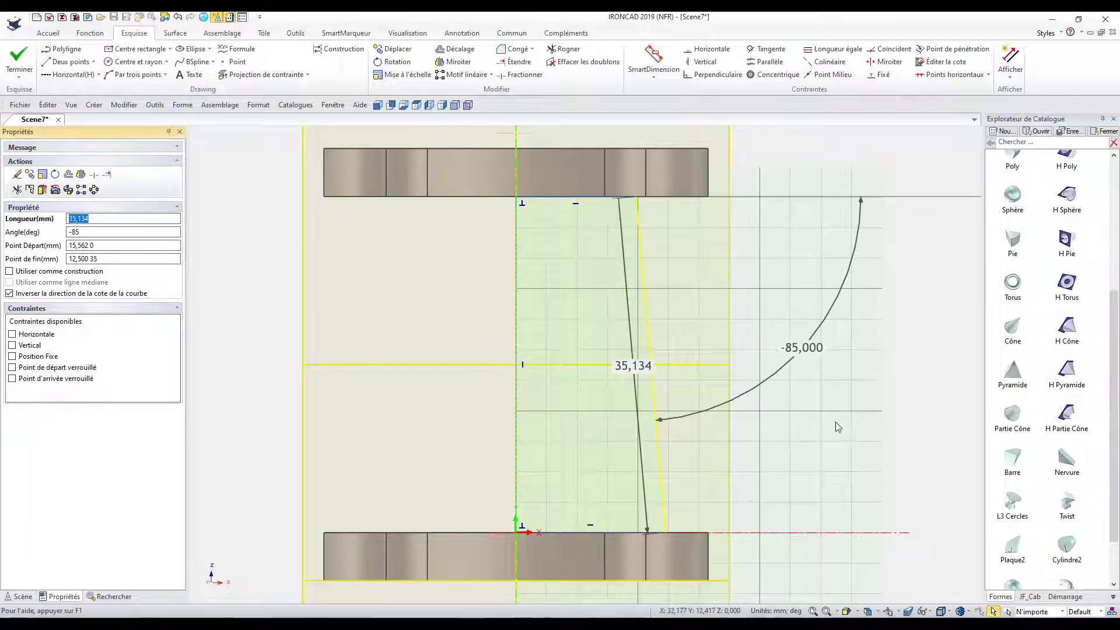
click(835, 421)
click(20, 58)
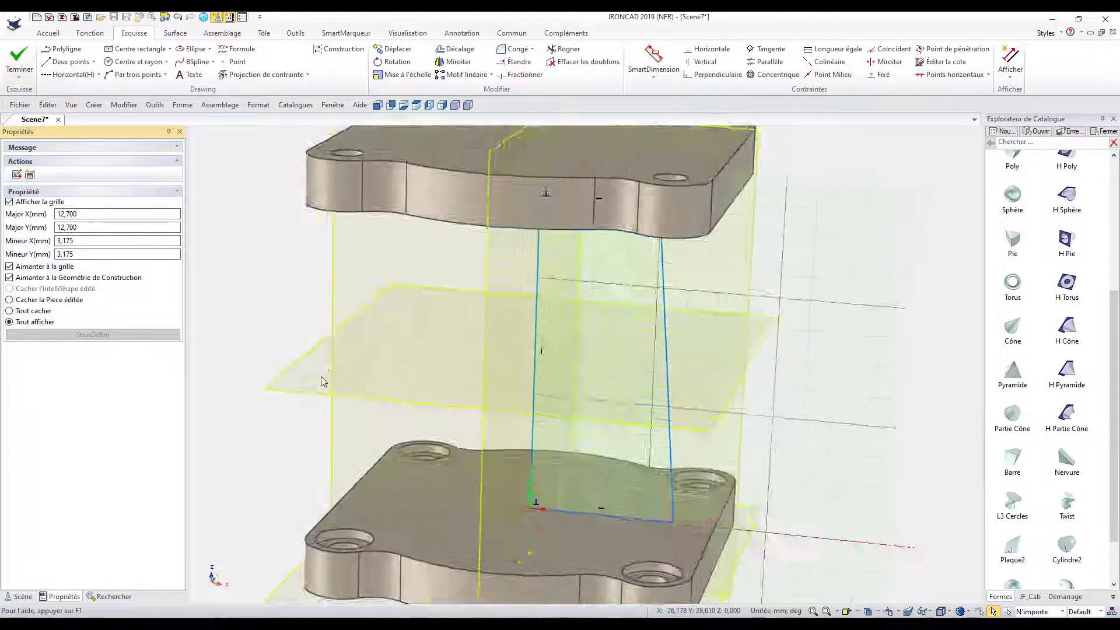
click(902, 480)
scroll(843, 501, down, 2)
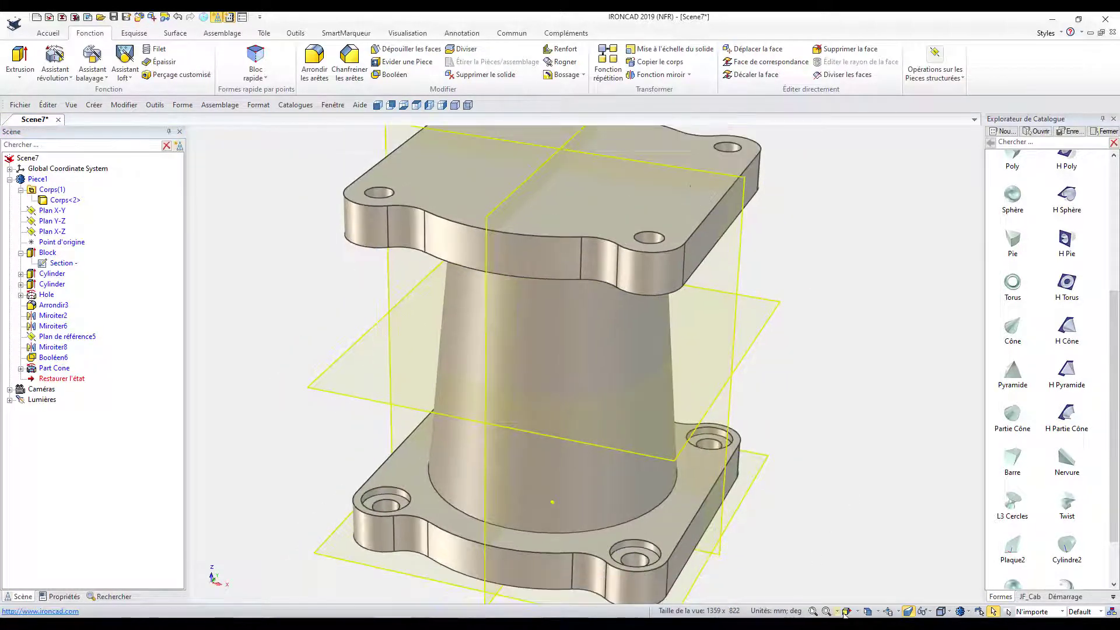
scroll(828, 586, down, 2)
scroll(822, 485, down, 1)
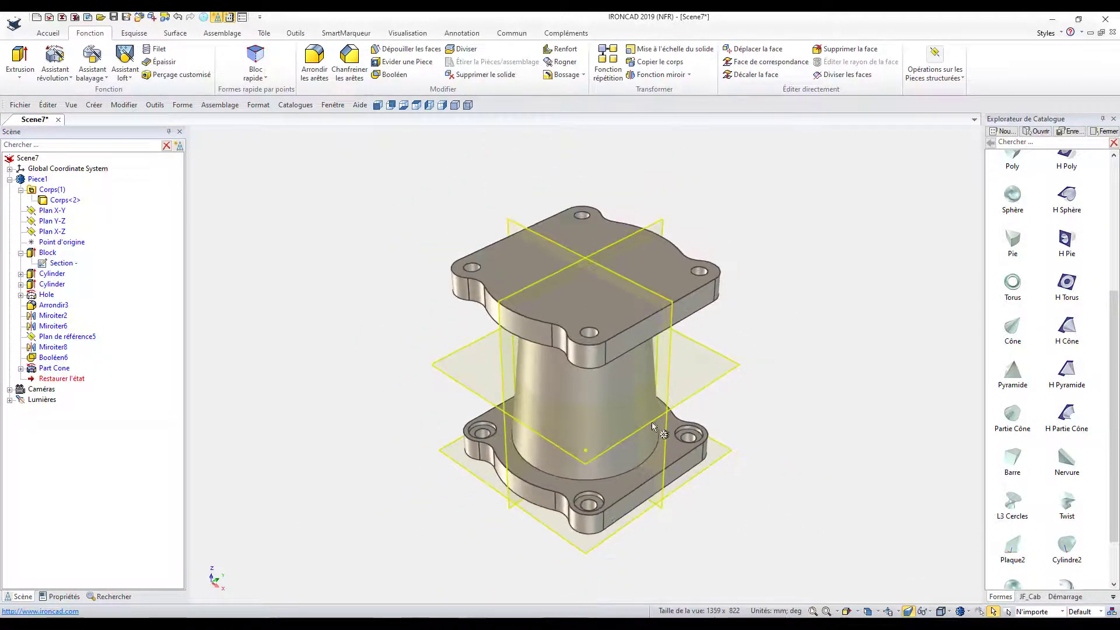
Step: Fillet the cone's base and top edges where they meet the flanges with a 1 mm radius
click(633, 471)
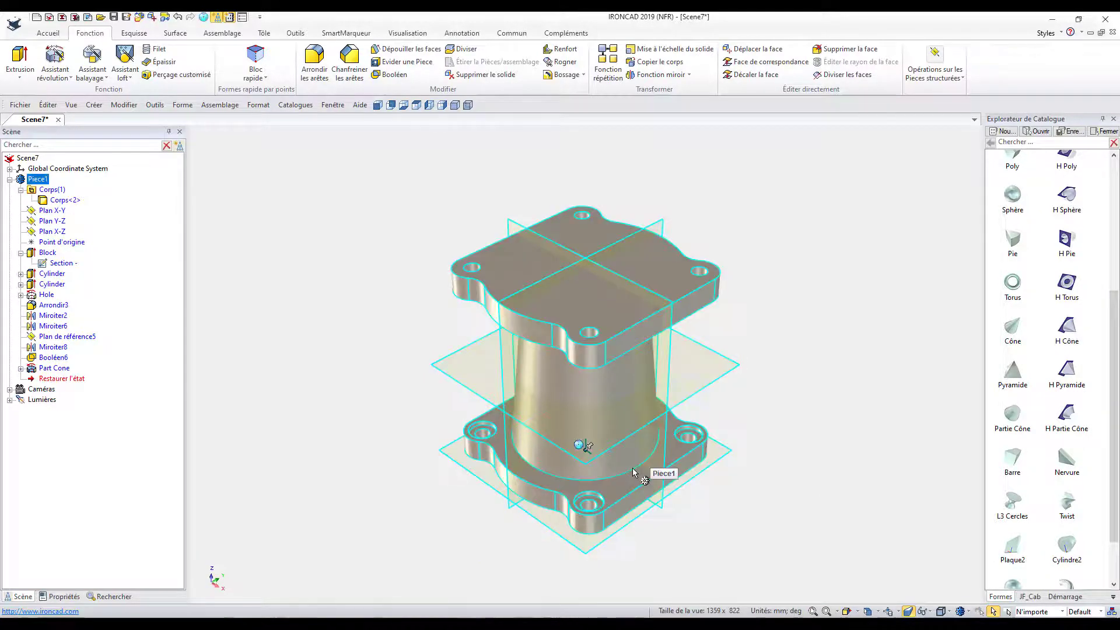
right_click(634, 472)
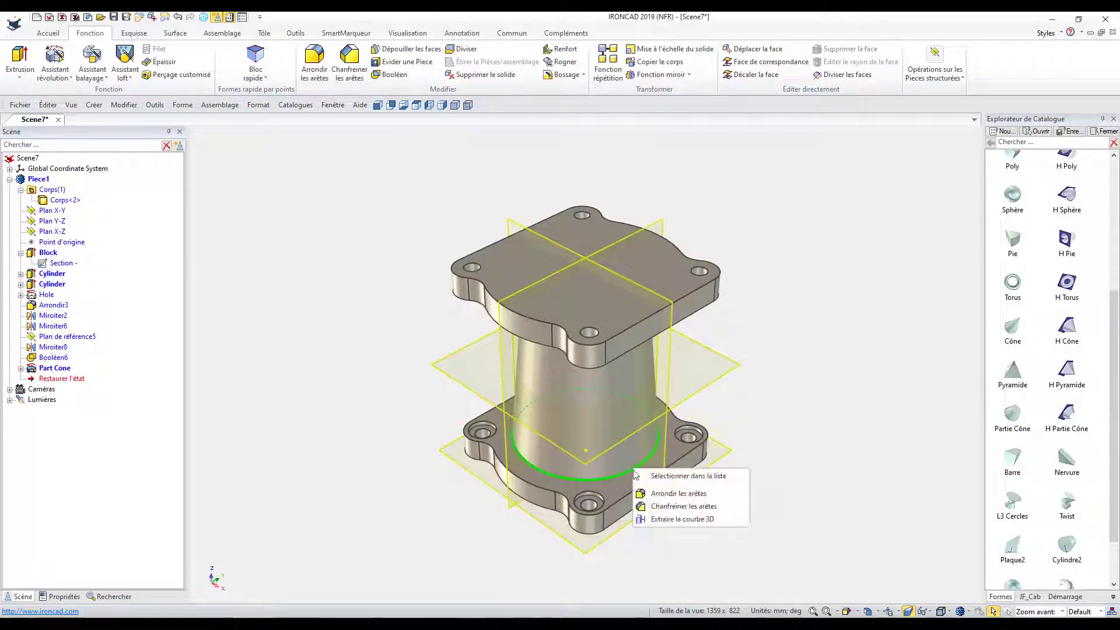
click(714, 497)
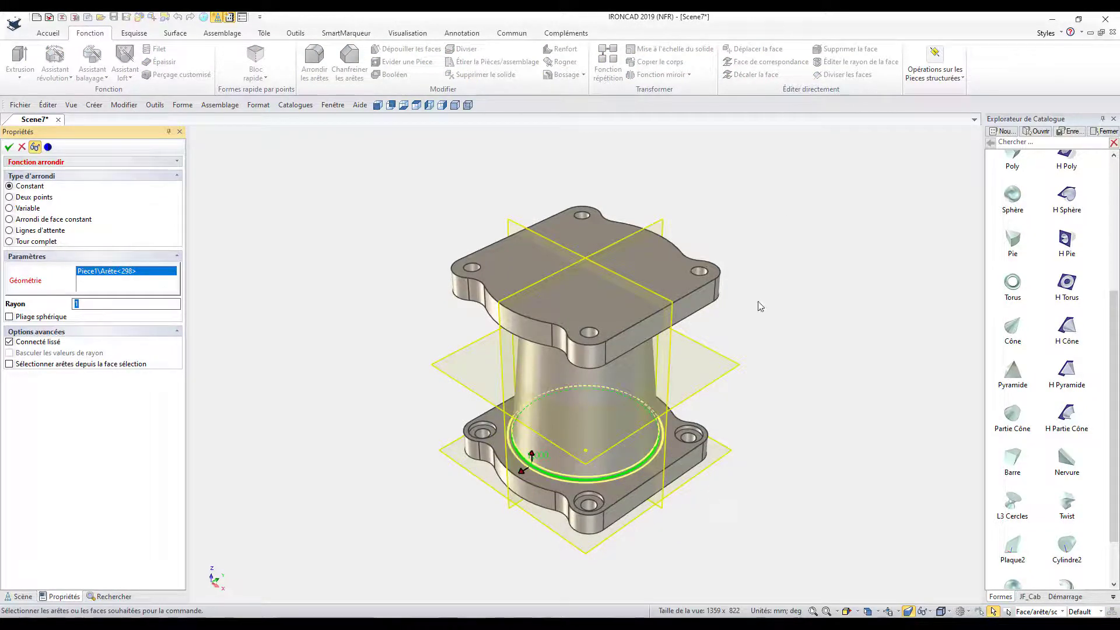
middle_drag(760, 305, 612, 272)
click(603, 268)
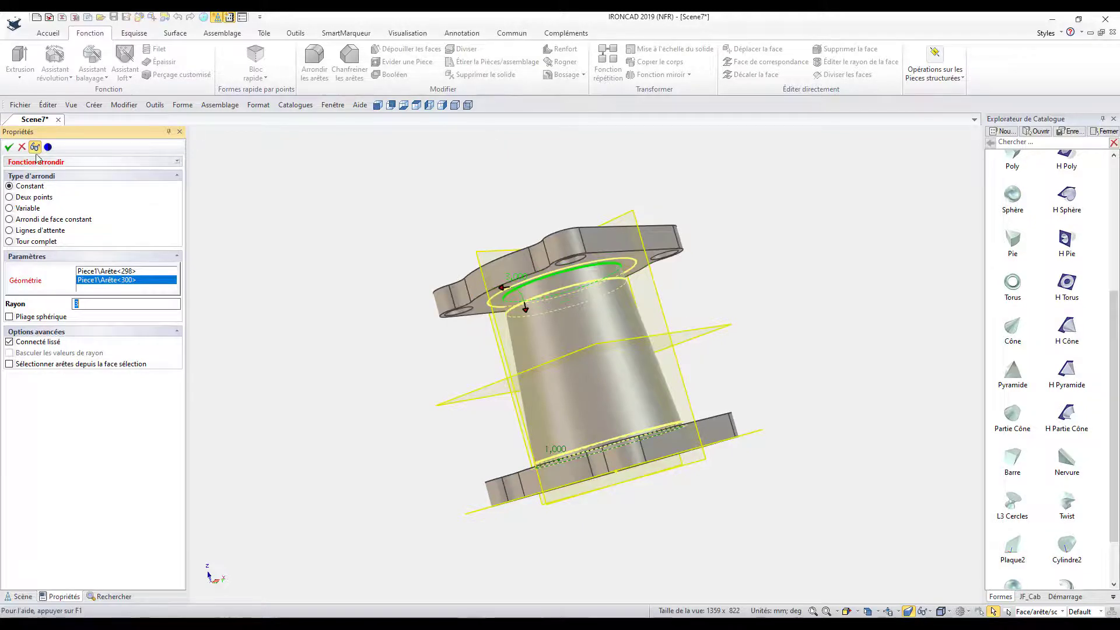
click(9, 146)
click(814, 612)
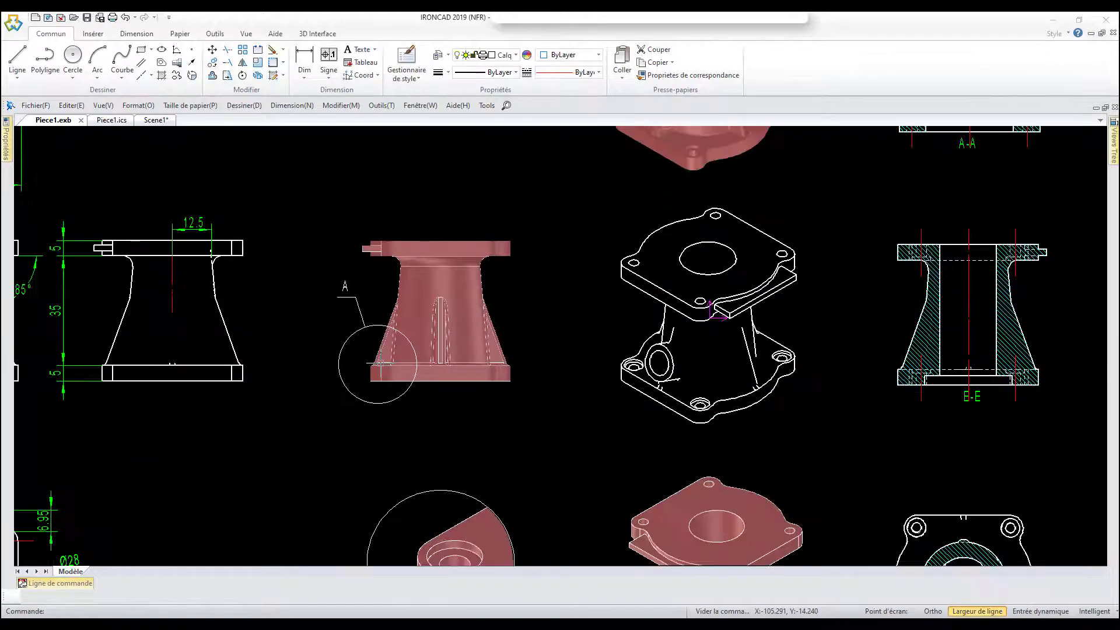
Step: Pan the drawing to rib detail A, then drag a Bloc toward the lower flange in 3D
scroll(379, 362, up, 2)
middle_drag(417, 307, 424, 503)
mouse_move(388, 136)
middle_down()
mouse_move(395, 241)
mouse_move(363, 443)
middle_up()
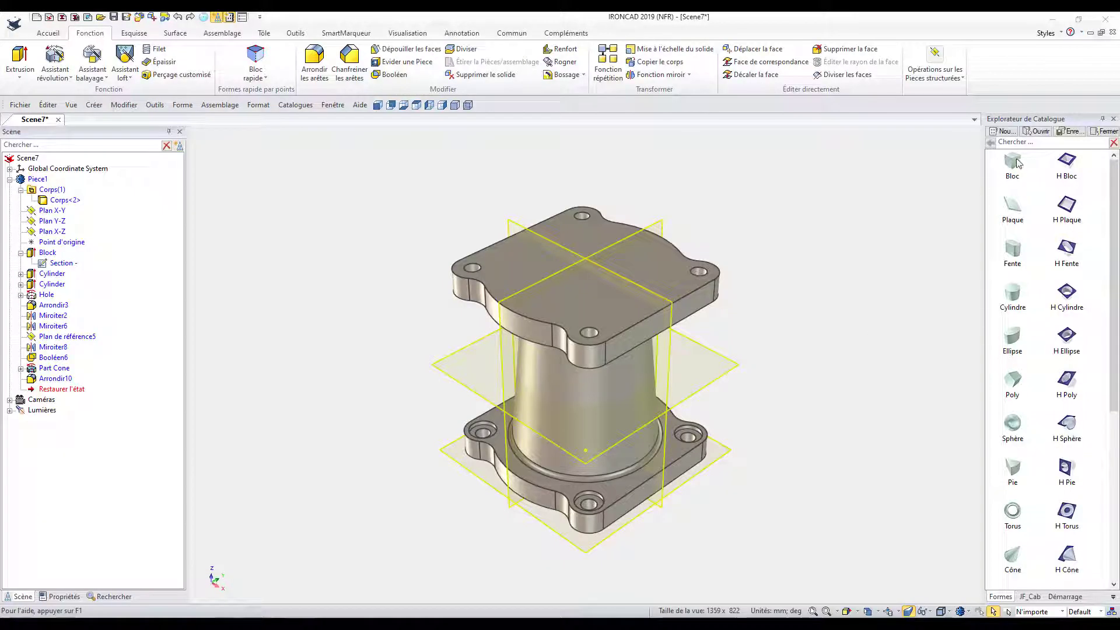
drag(1016, 163, 521, 479)
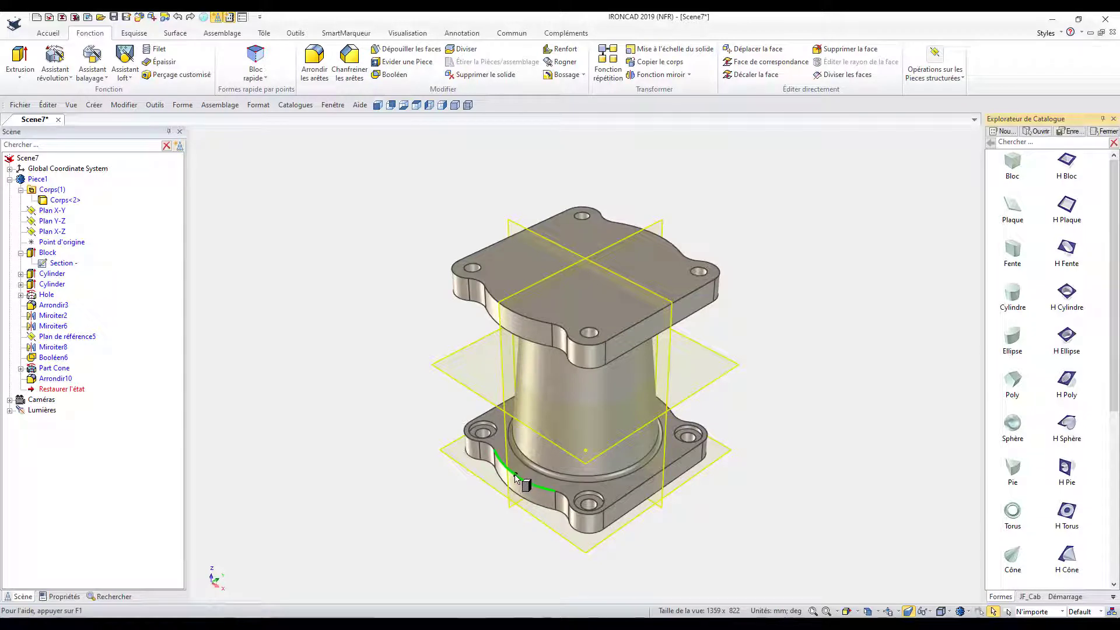
Step: Drop a Bloc on the lower flange beside the tapered body and set its thickness to 3
drag(516, 477, 515, 478)
click(749, 544)
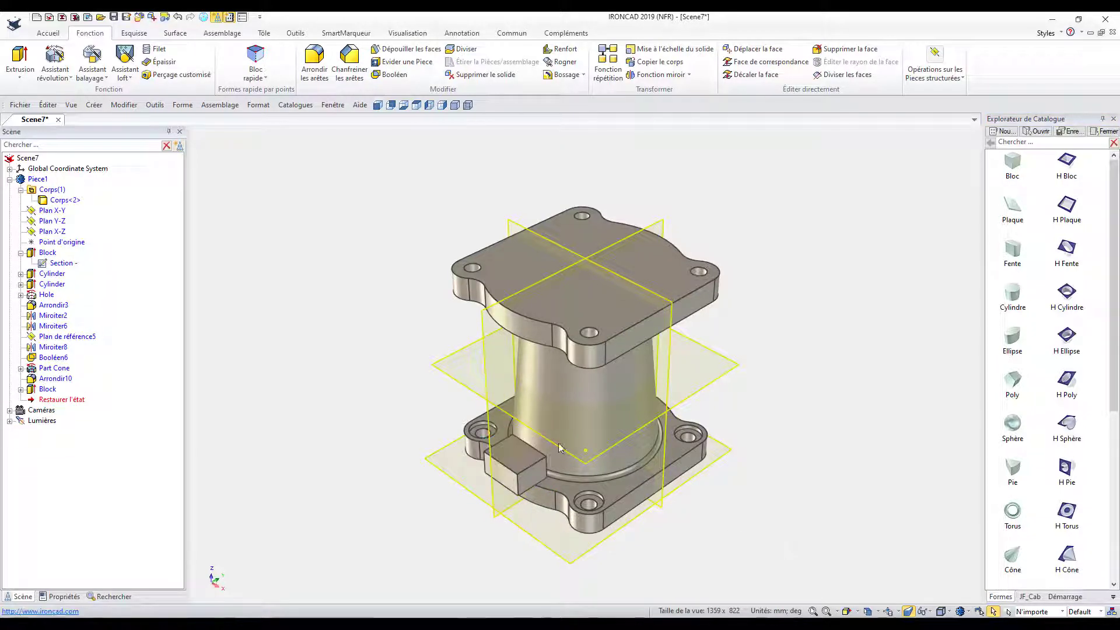
scroll(540, 442, up, 1)
scroll(540, 442, up, 1)
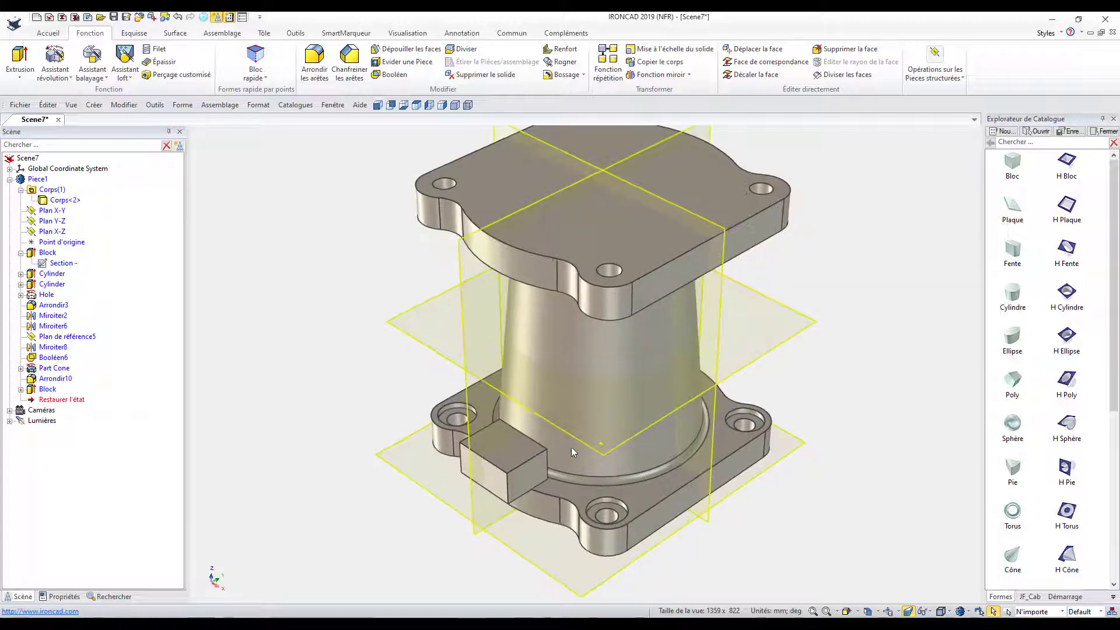
click(524, 467)
drag(524, 467, 457, 451)
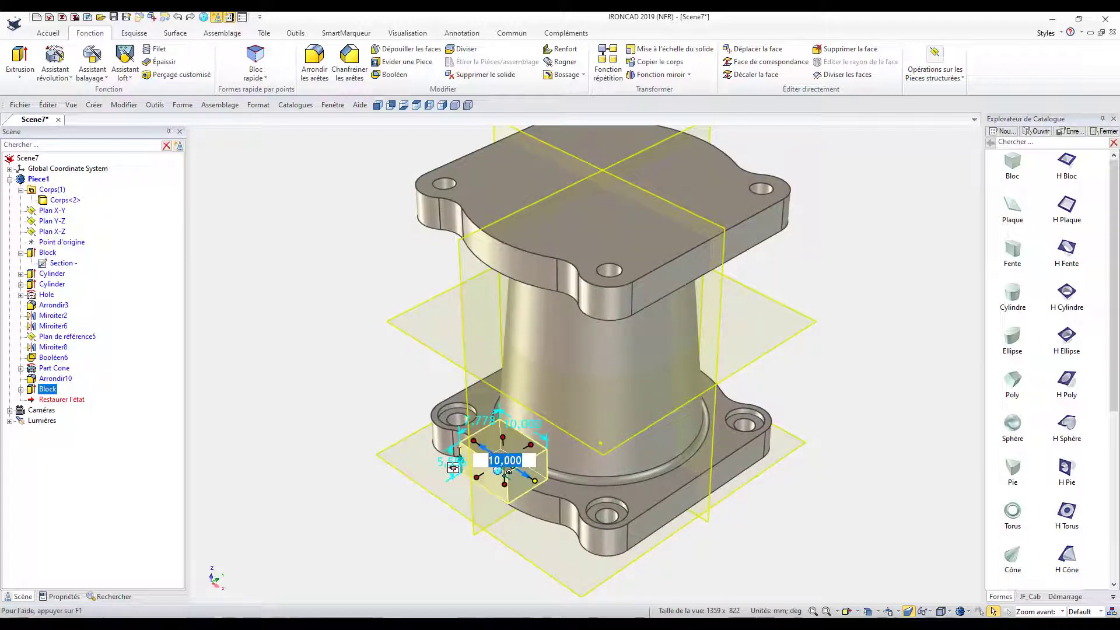
text(3)
key(Tab)
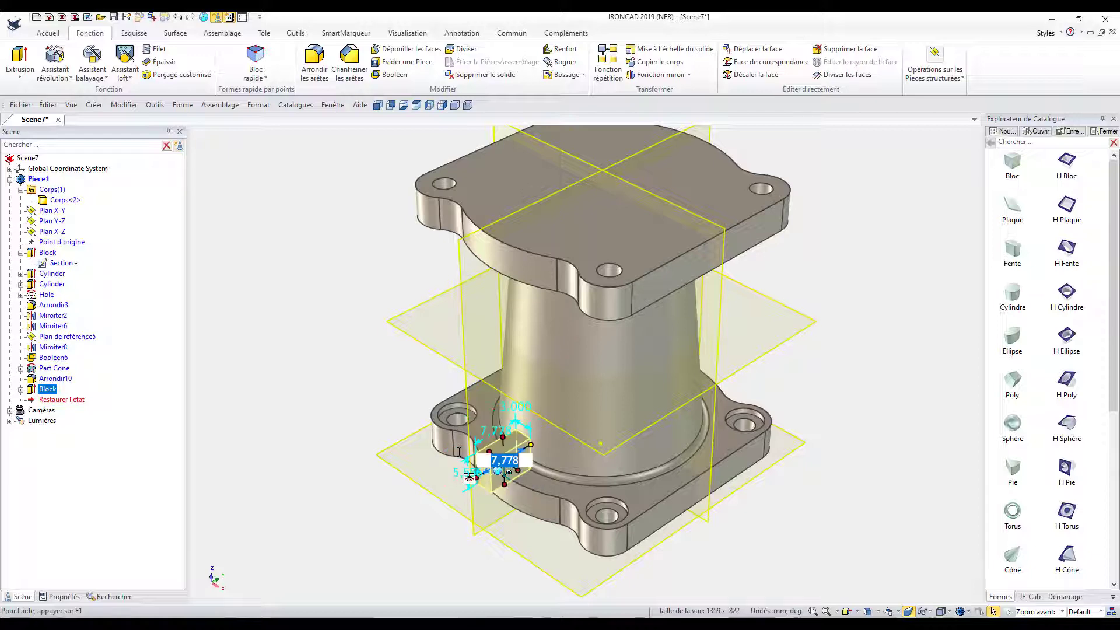
key(Return)
Step: Orbit to inspect the new 3 mm block and select it for editing
mouse_move(491, 517)
middle_down()
mouse_move(680, 503)
mouse_move(500, 467)
middle_up()
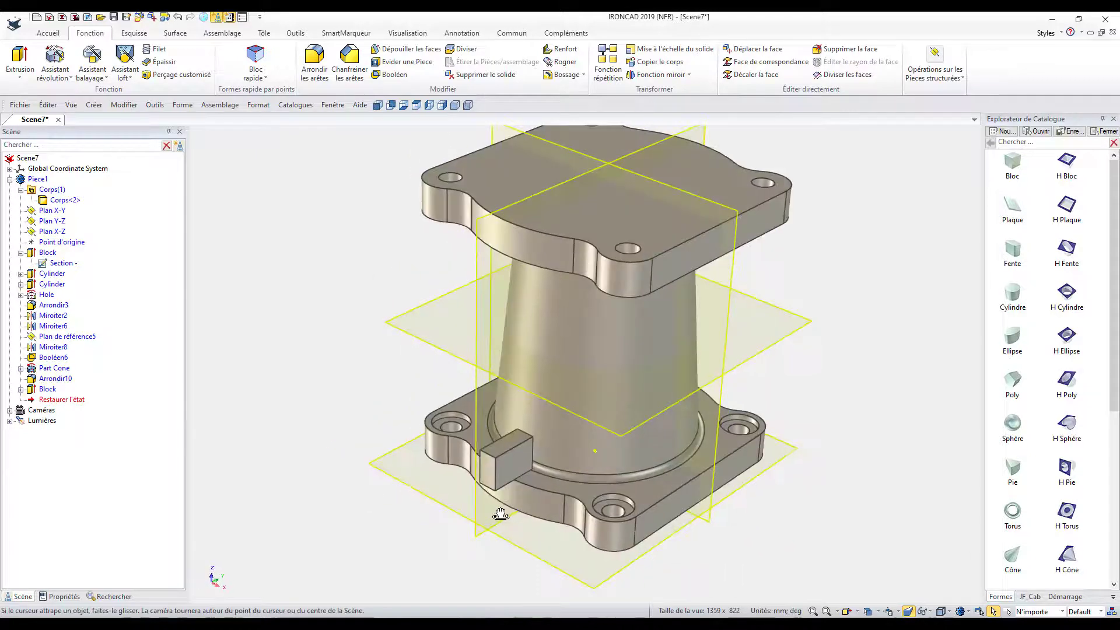
click(500, 466)
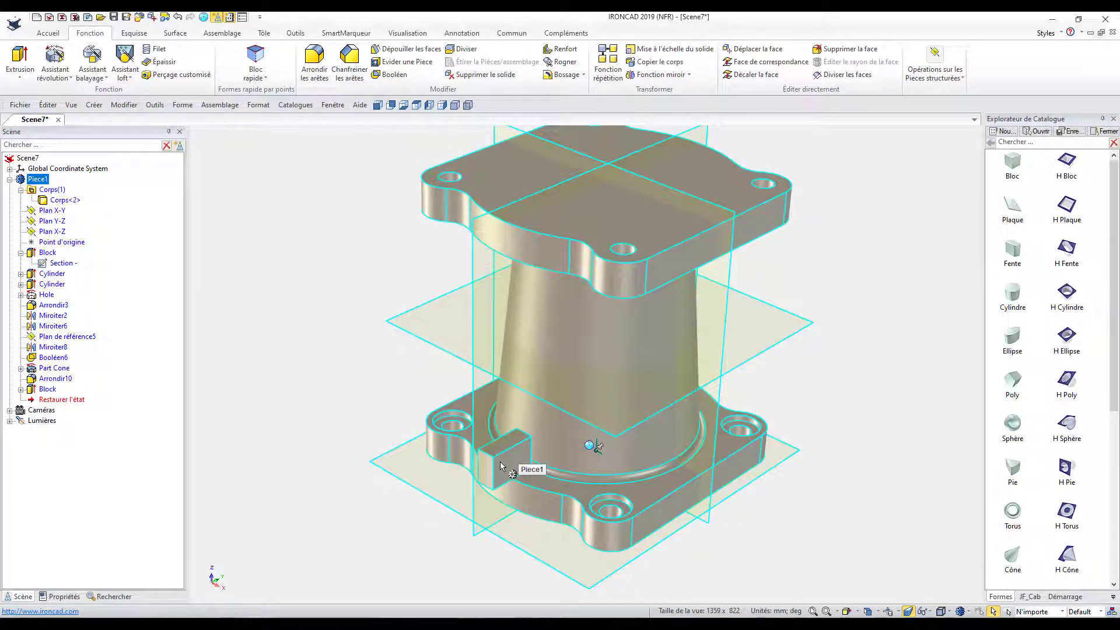
click(501, 467)
right_click(508, 465)
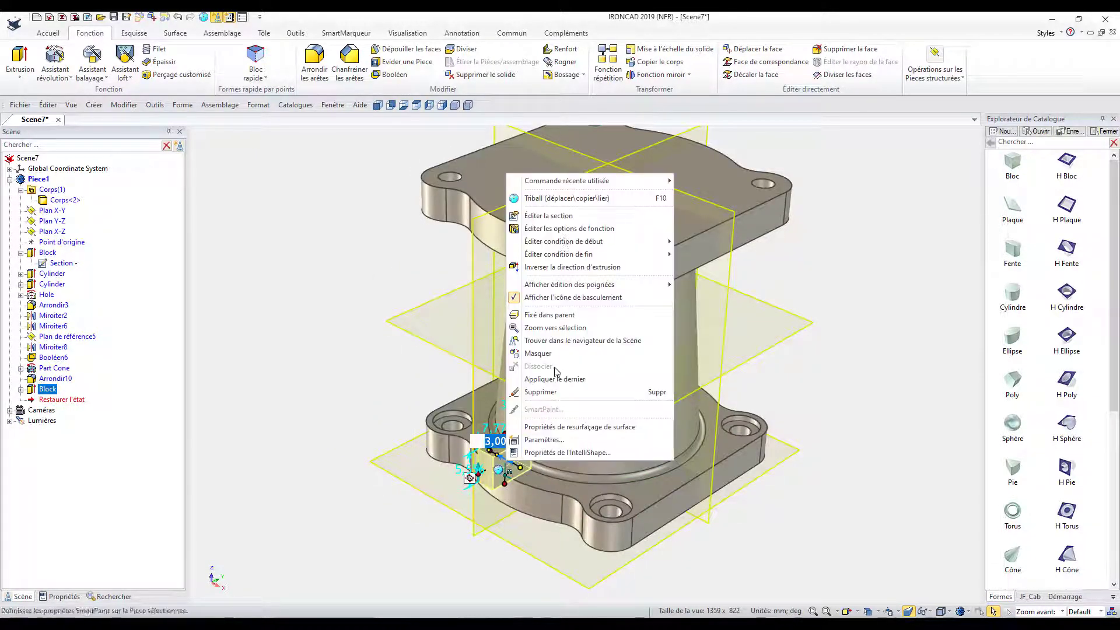
Step: Edit the block's cross-section sketch and move the rectangle up into the flange
click(548, 229)
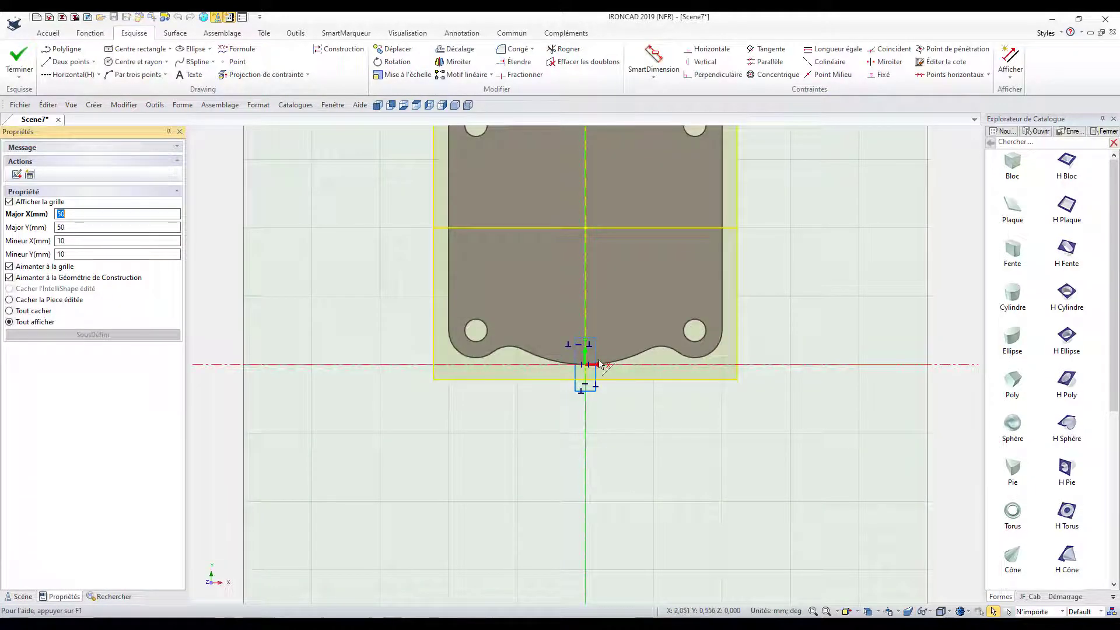
scroll(608, 315, up, 1)
scroll(607, 315, up, 1)
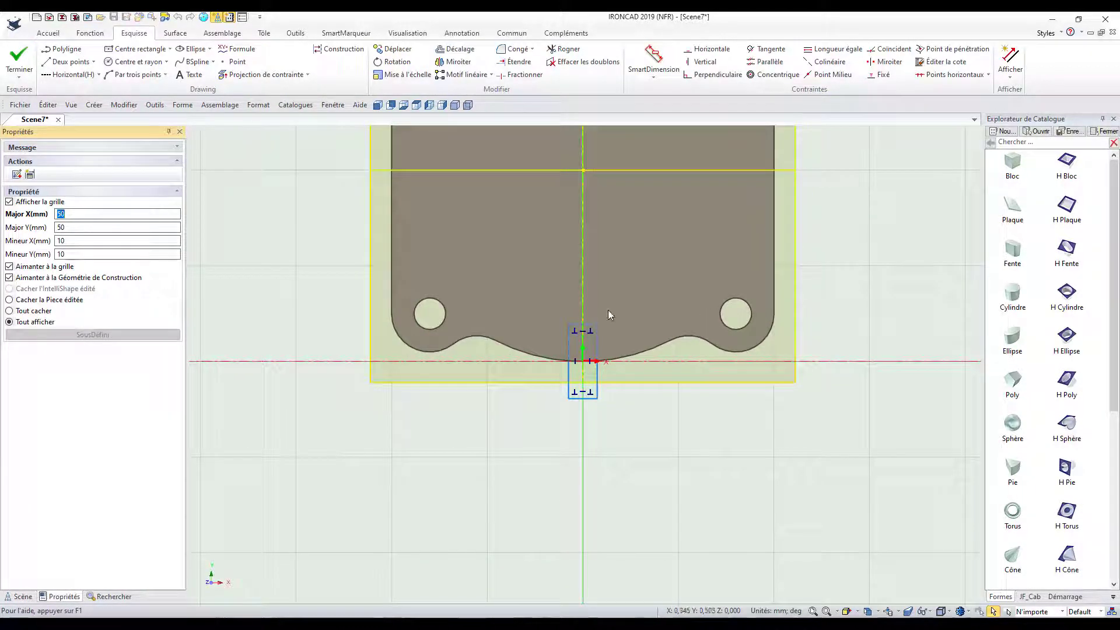
click(597, 394)
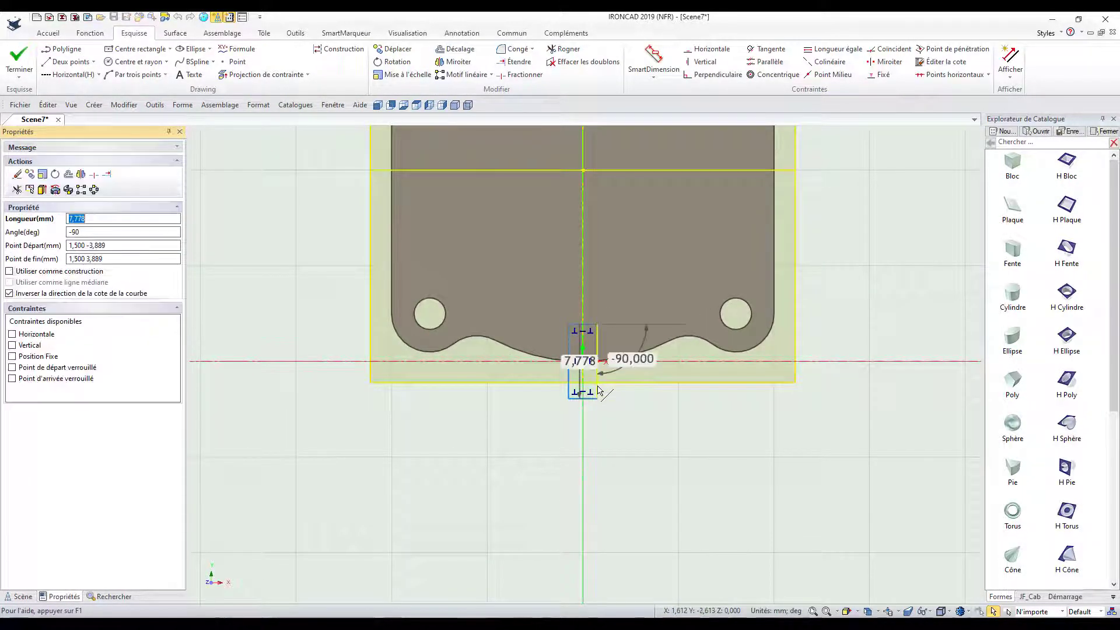
click(403, 50)
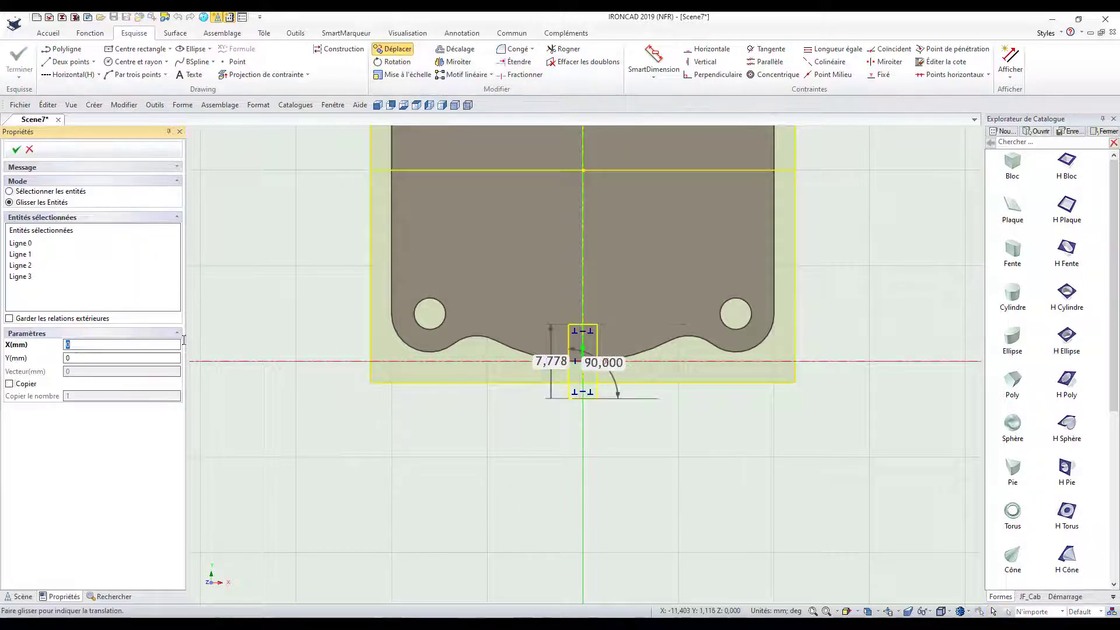
scroll(598, 247, down, 1)
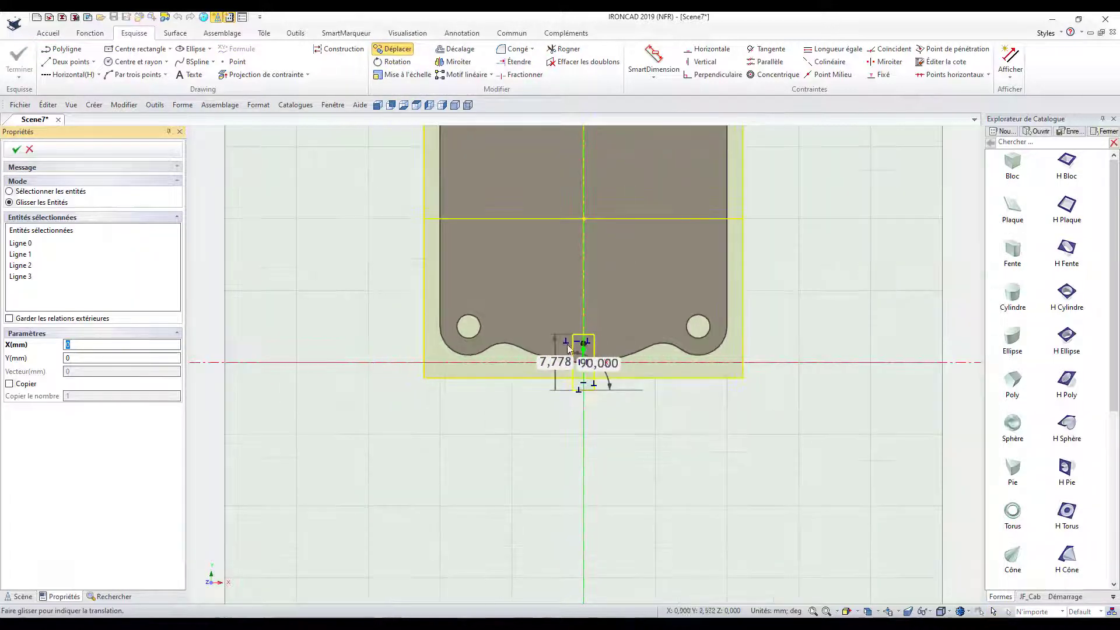
click(136, 358)
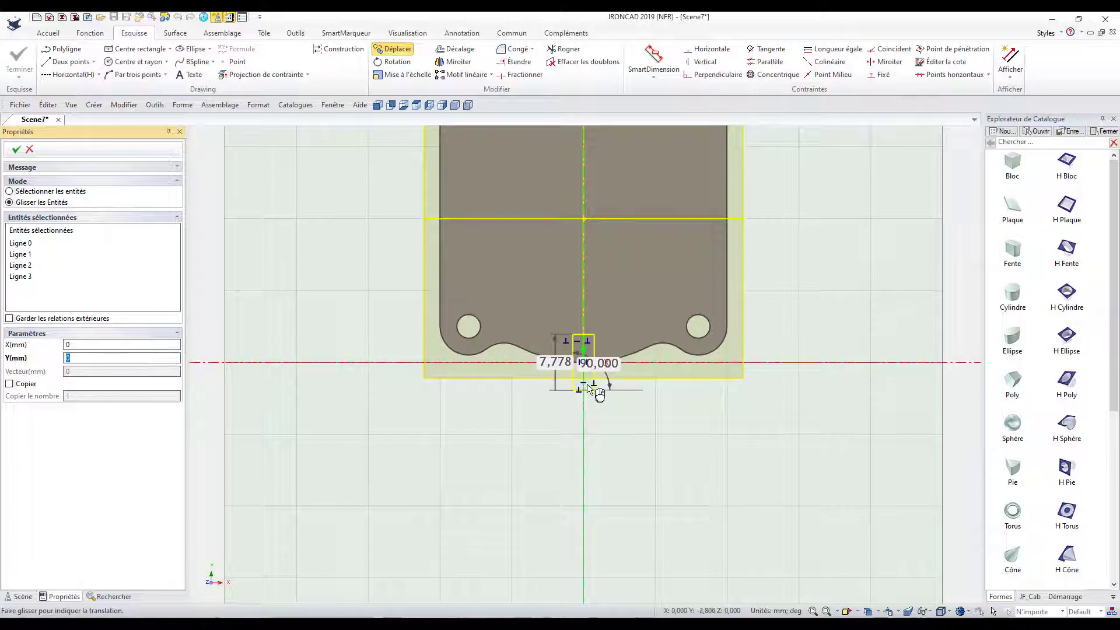
drag(586, 394, 584, 309)
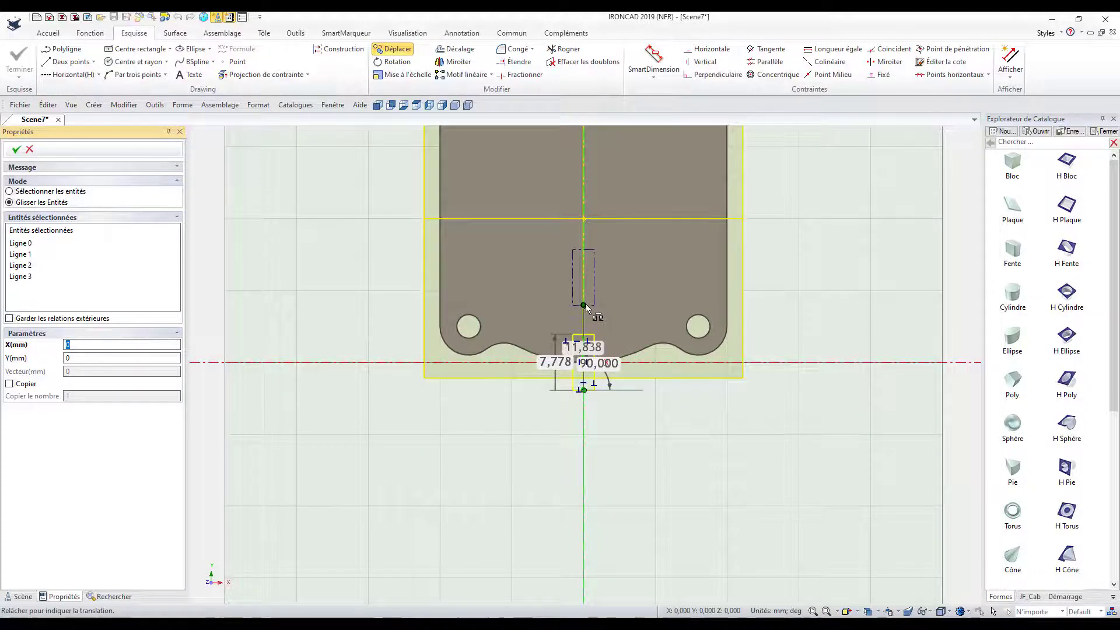
click(16, 149)
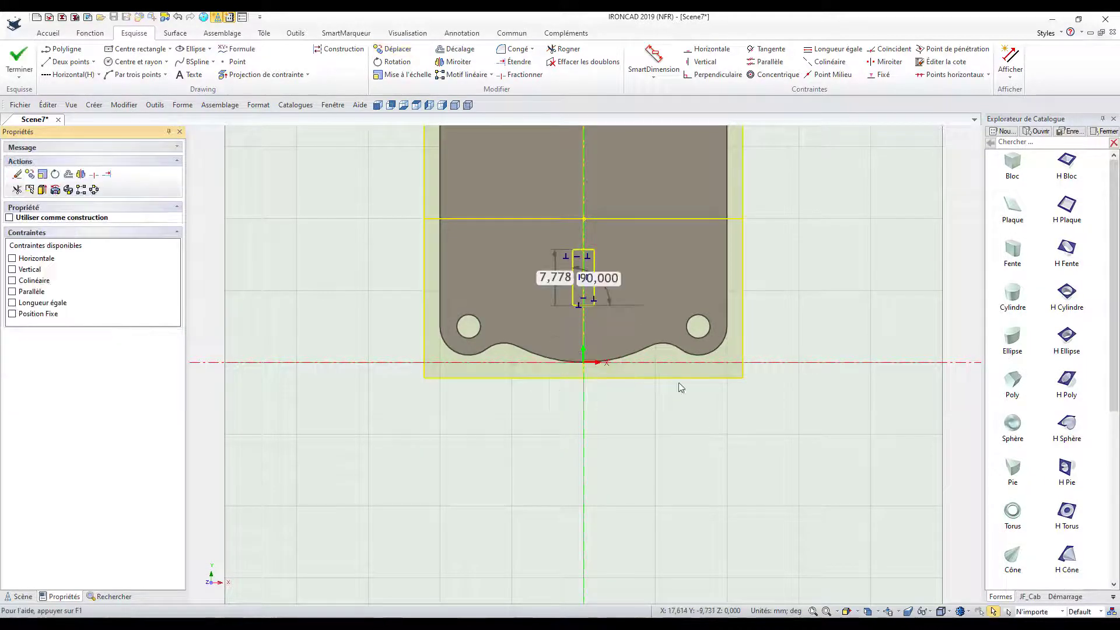
Step: Dimension the rectangle's width at 3,000
scroll(607, 262, up, 1)
scroll(584, 240, up, 1)
click(583, 240)
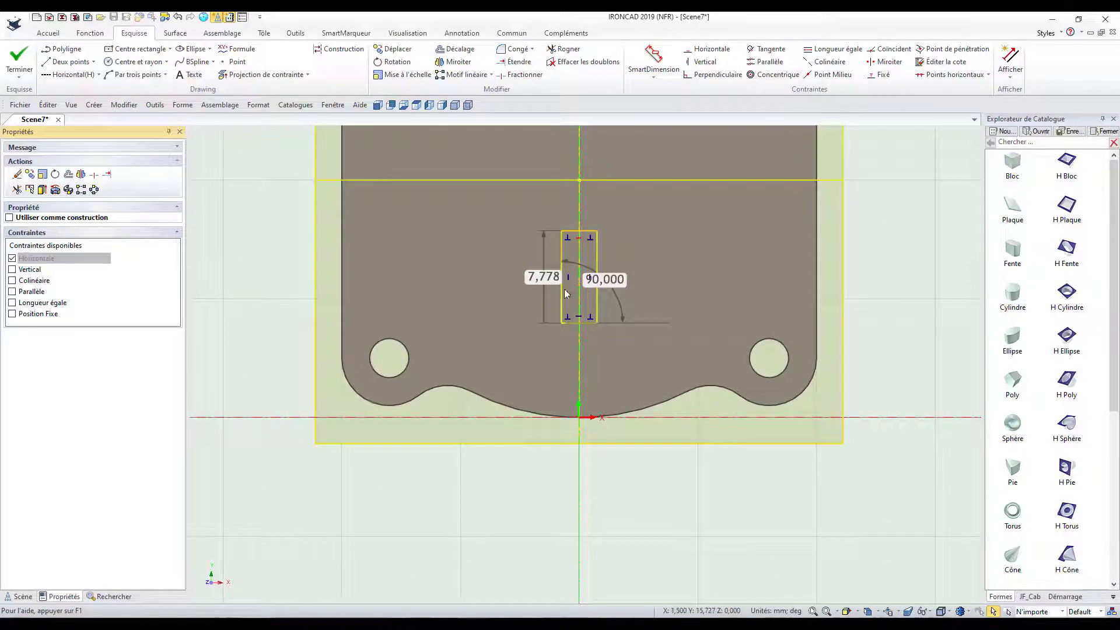
shift+click(564, 276)
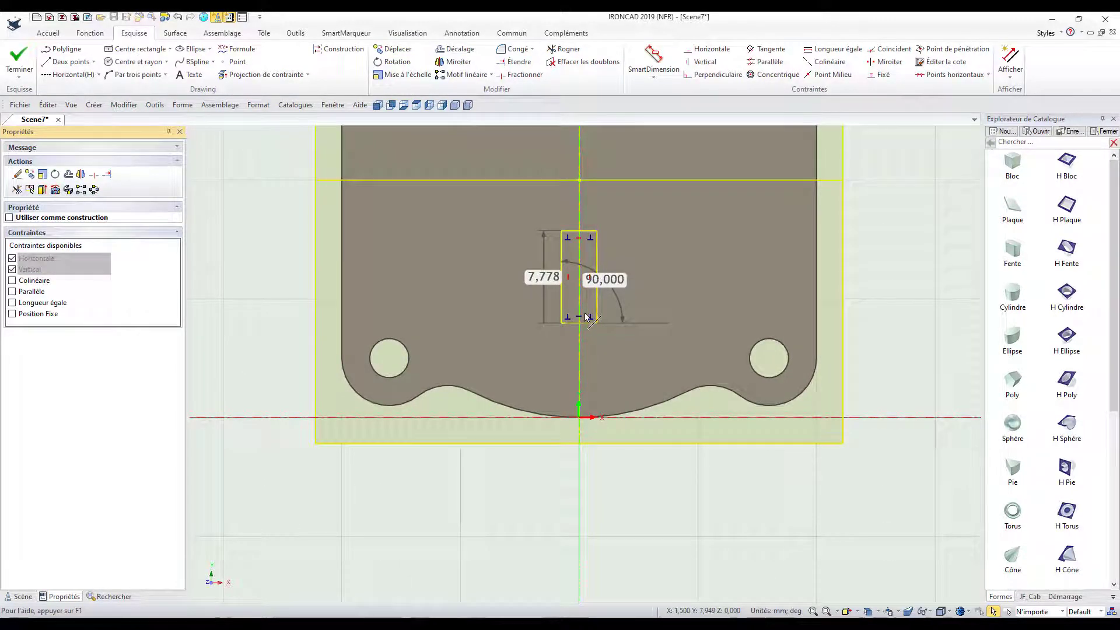
key(d)
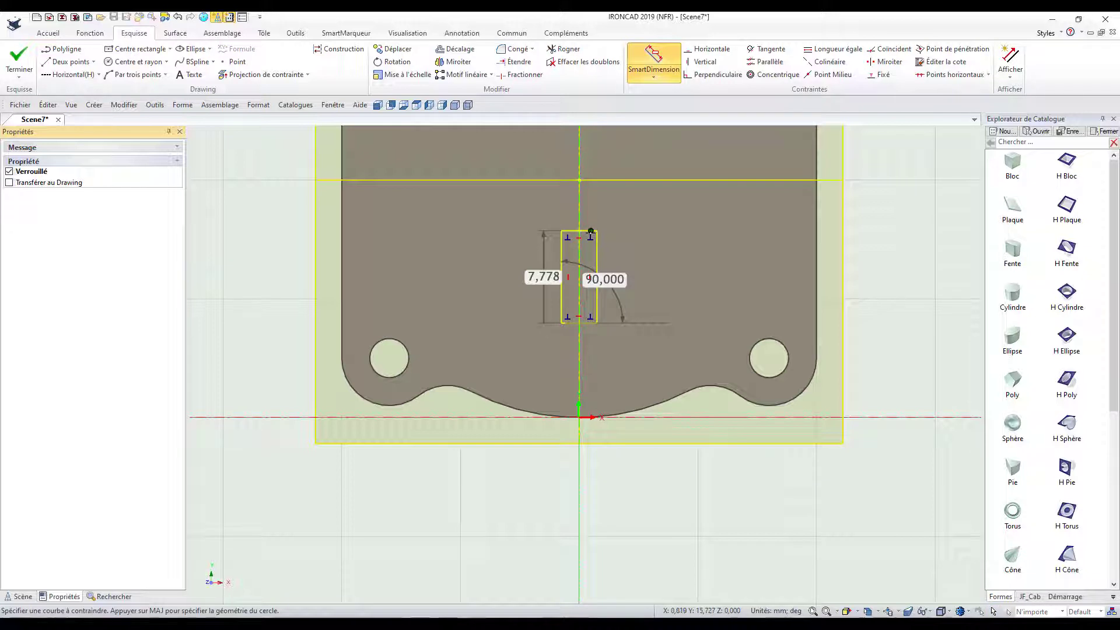
click(590, 232)
click(579, 200)
click(570, 220)
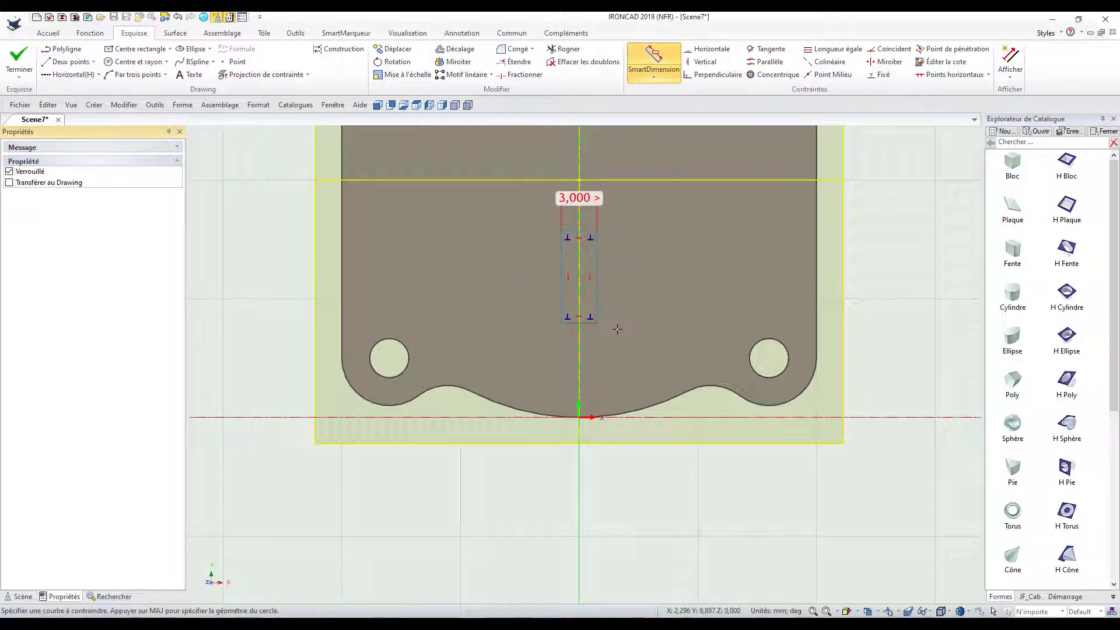
Step: Dimension a 1 mm gap from the rectangle to the flange curve and finish the sketch
click(662, 61)
click(579, 323)
click(584, 416)
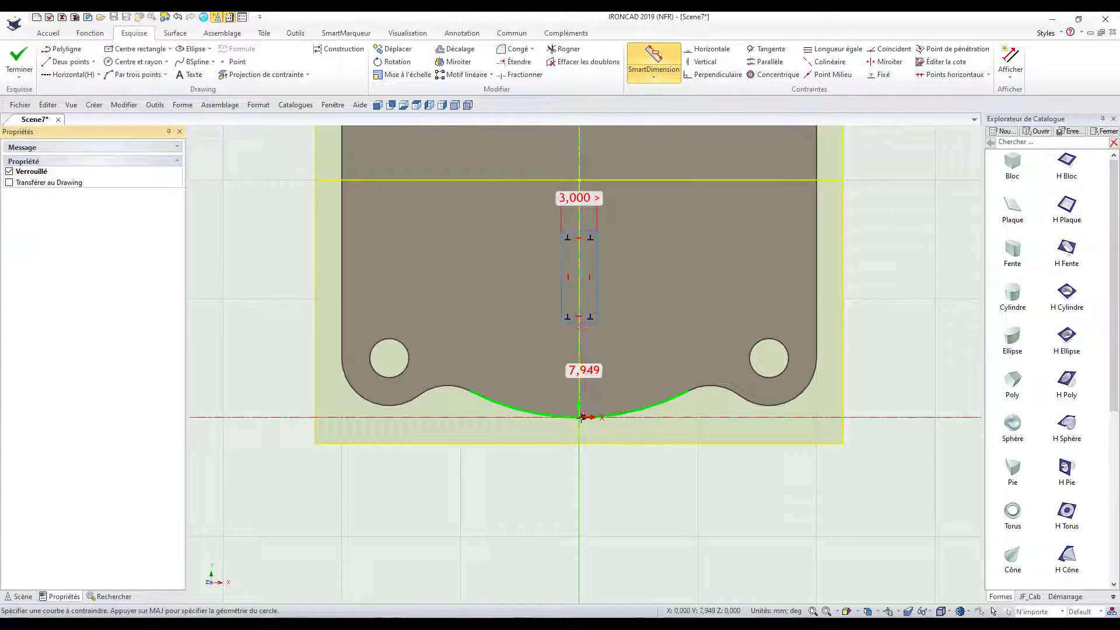
click(657, 376)
text(1)
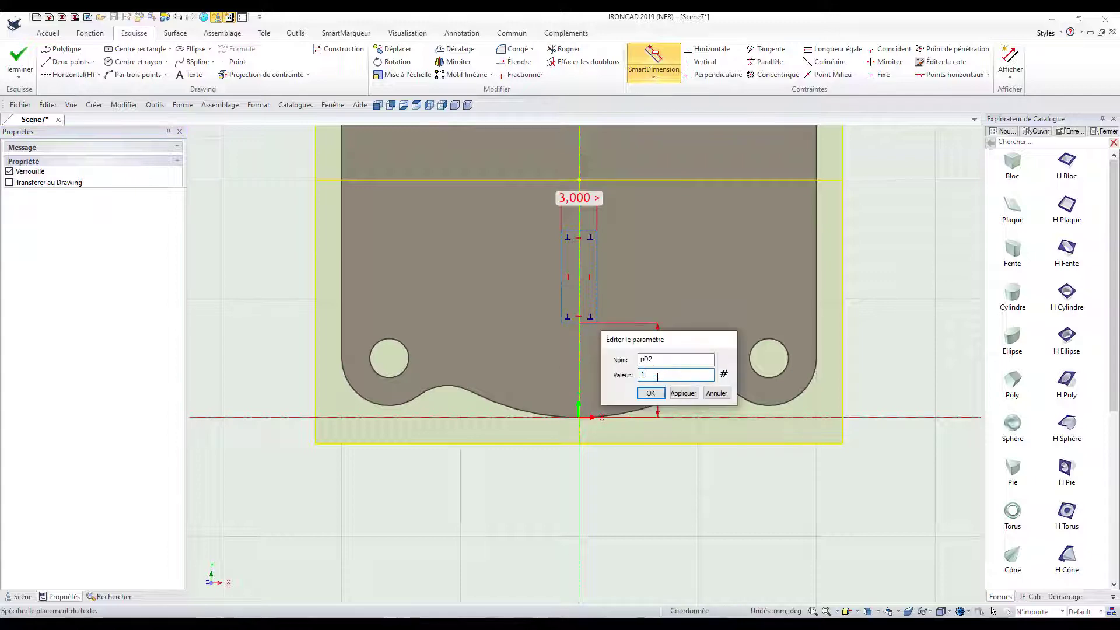
key(Return)
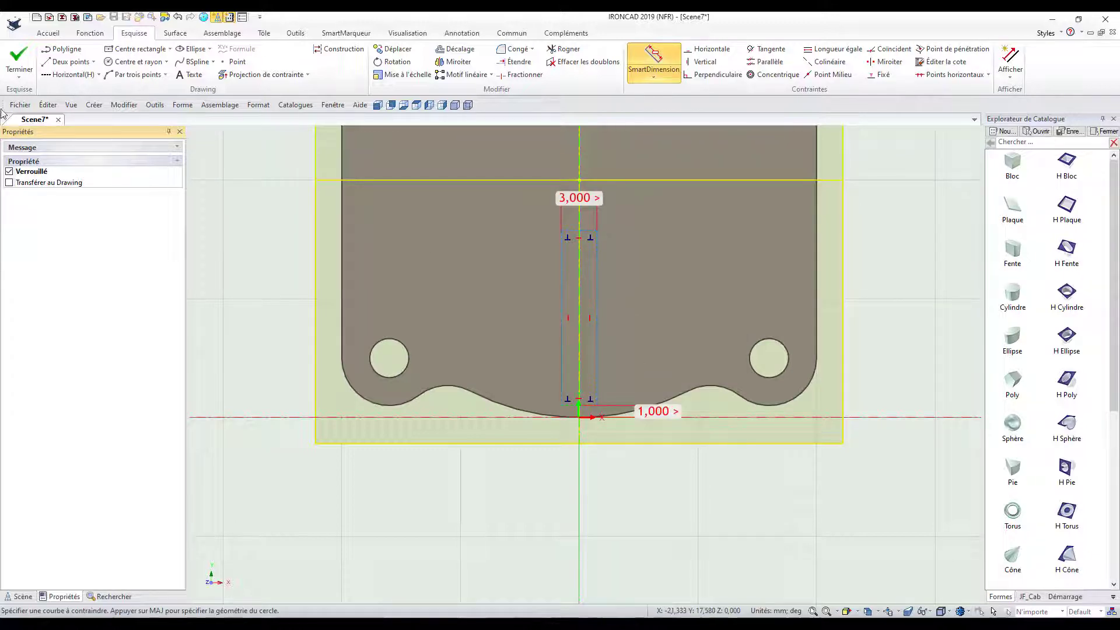
click(20, 60)
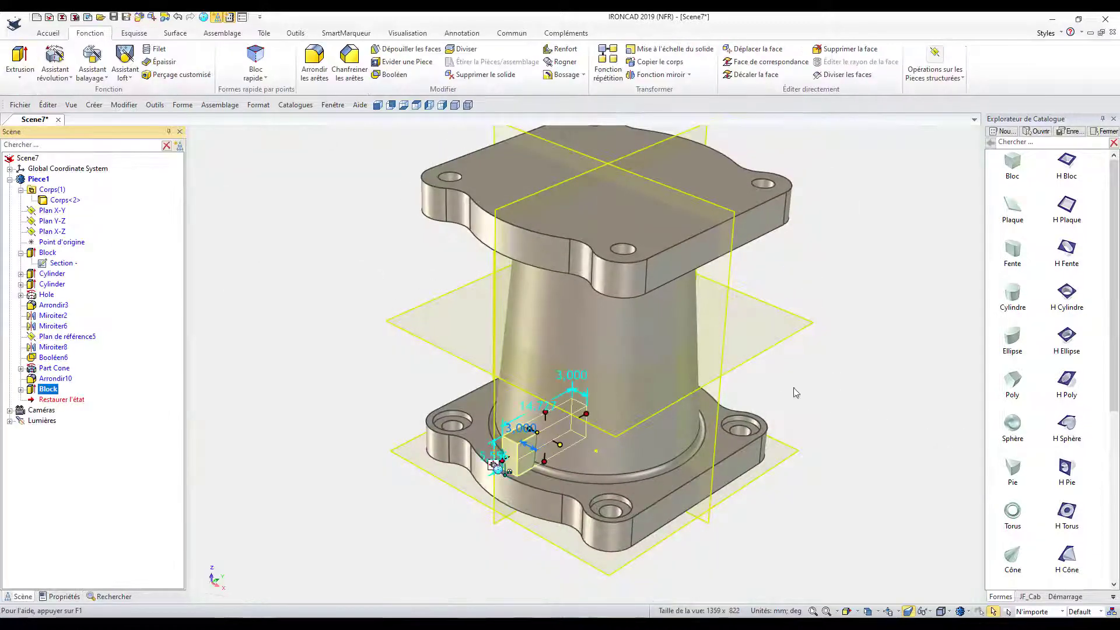
Step: Stretch the rib block to 22,617 tall and review its Remodelage surface properties
drag(537, 431, 547, 308)
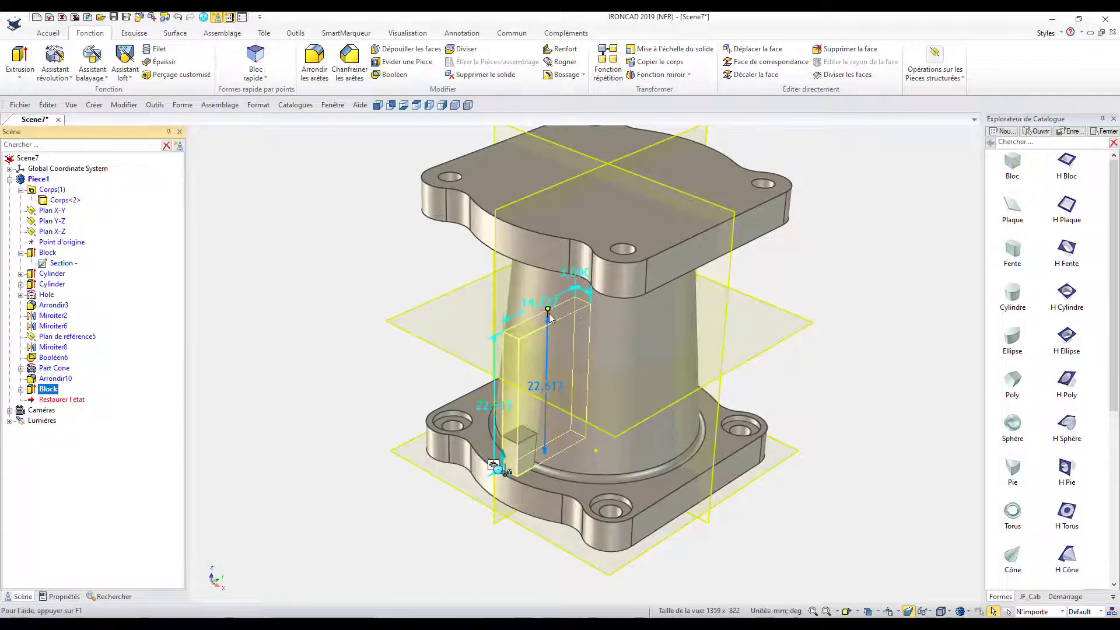
click(824, 549)
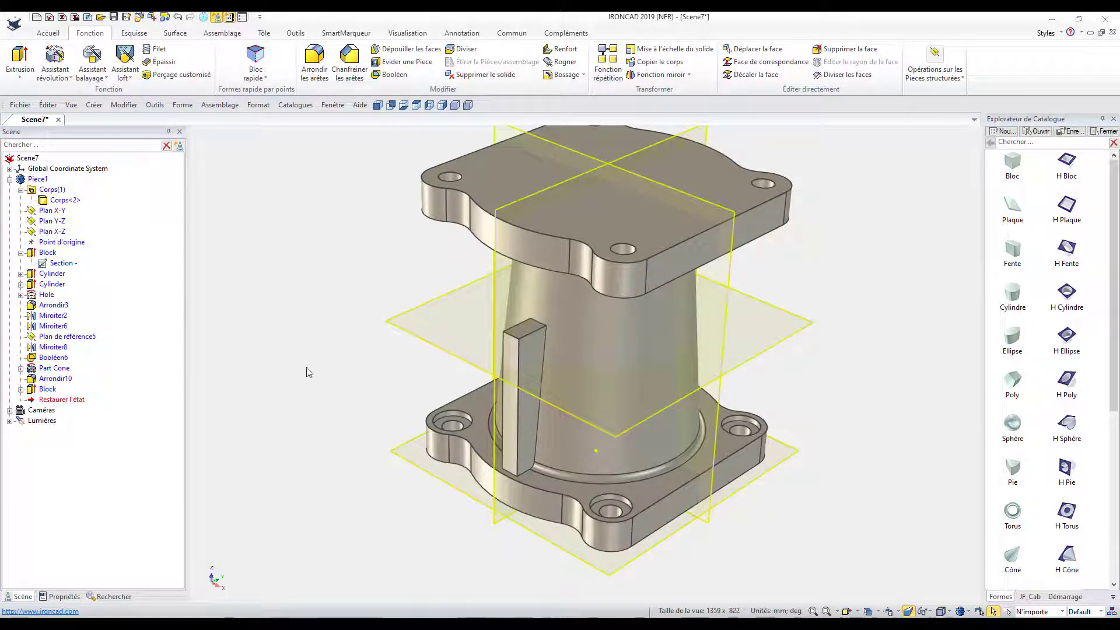
click(528, 417)
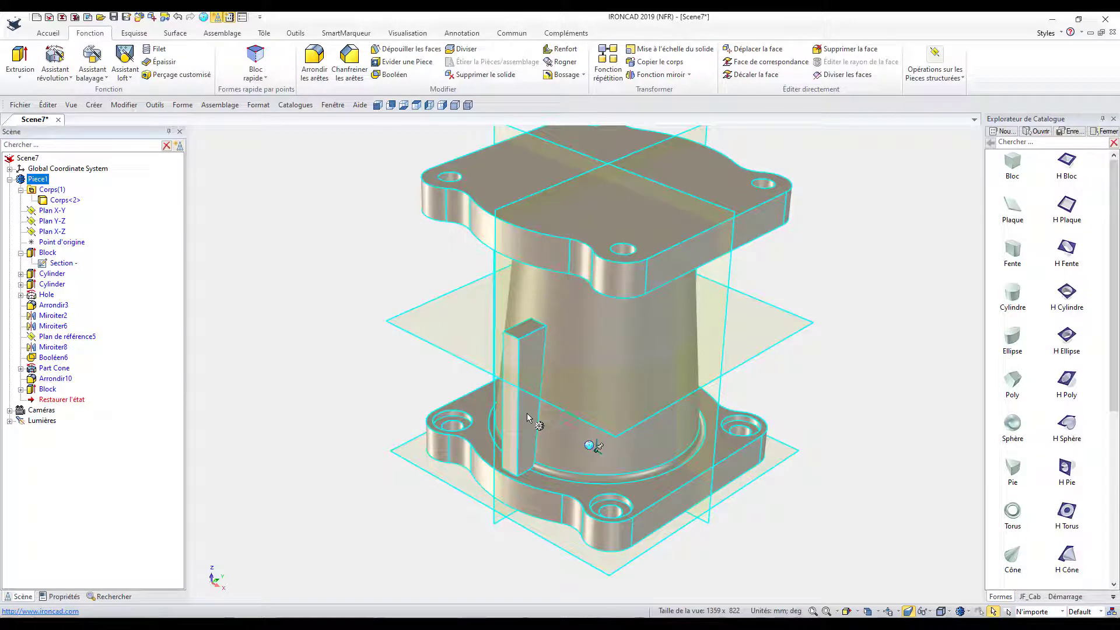
click(527, 417)
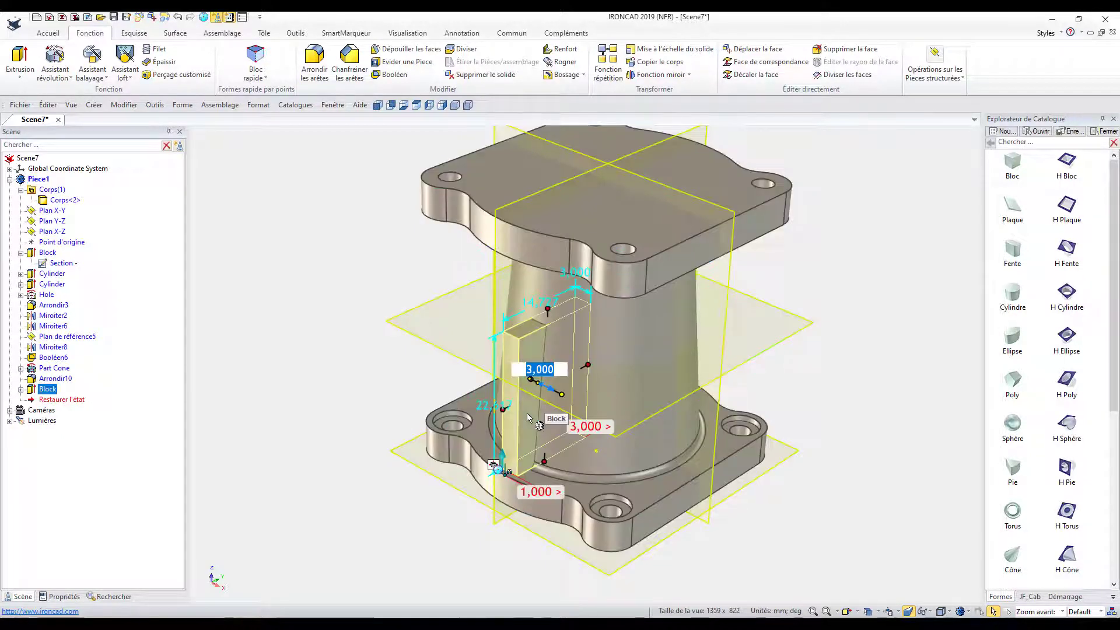
right_click(528, 417)
click(583, 406)
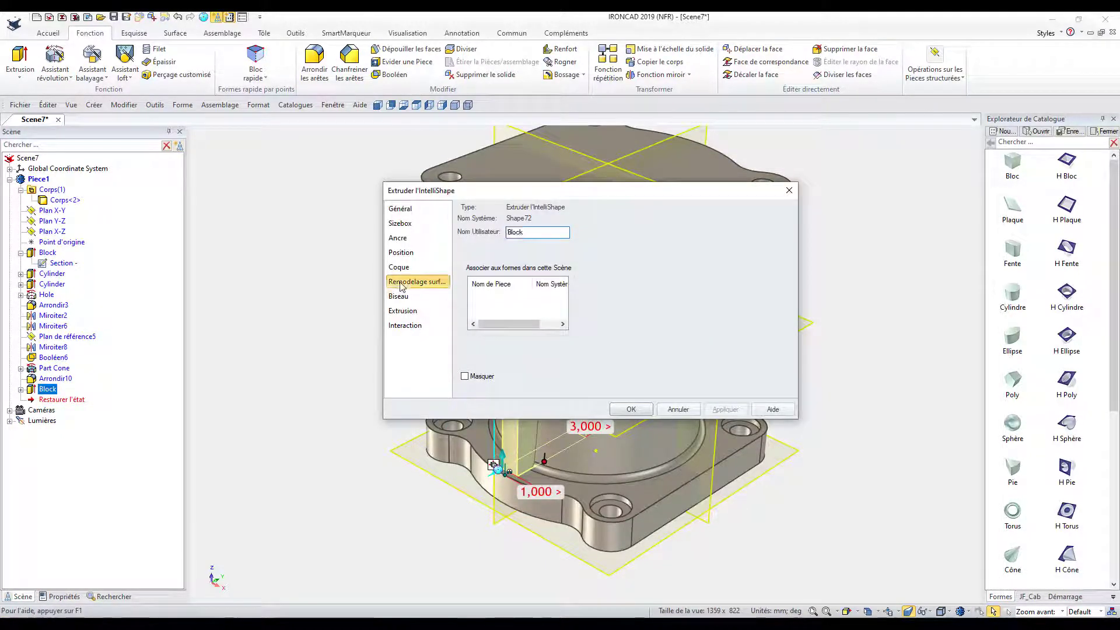
click(401, 285)
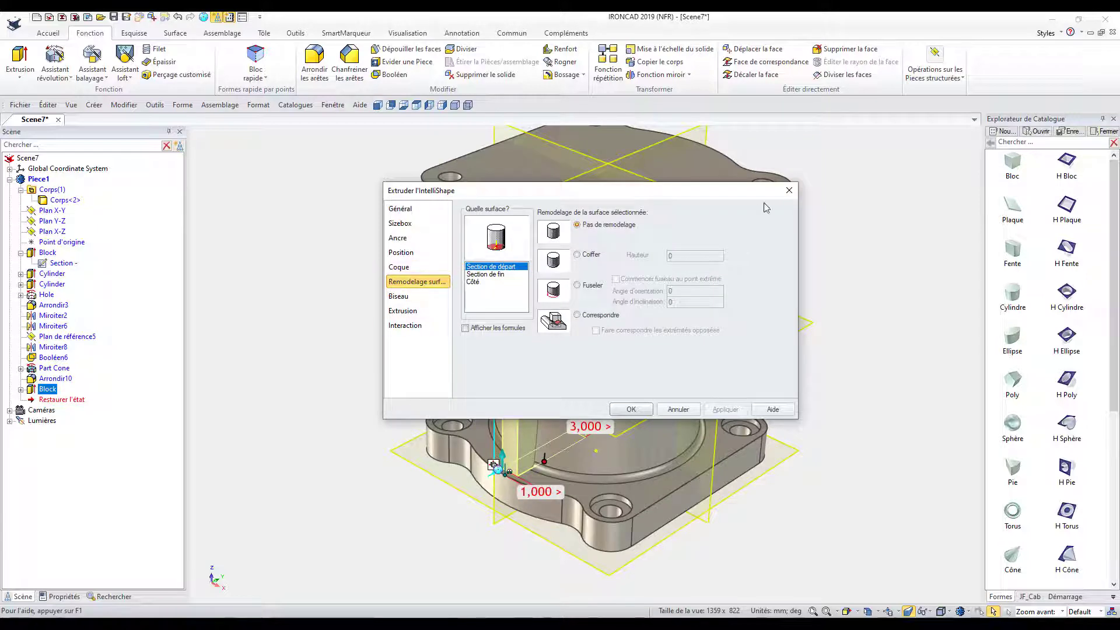
click(684, 411)
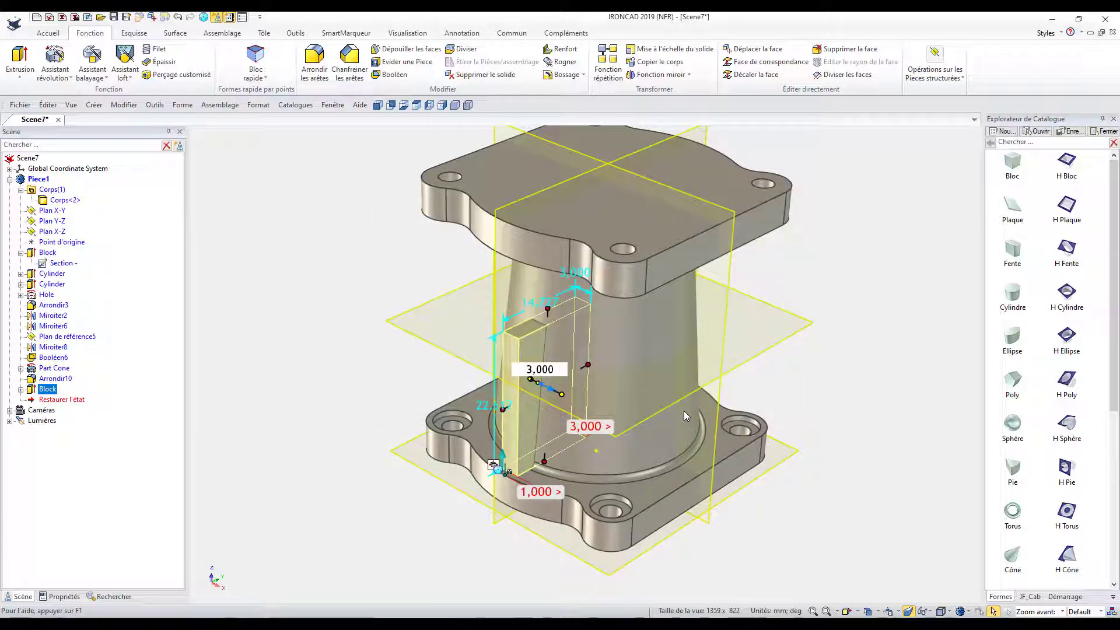
click(782, 372)
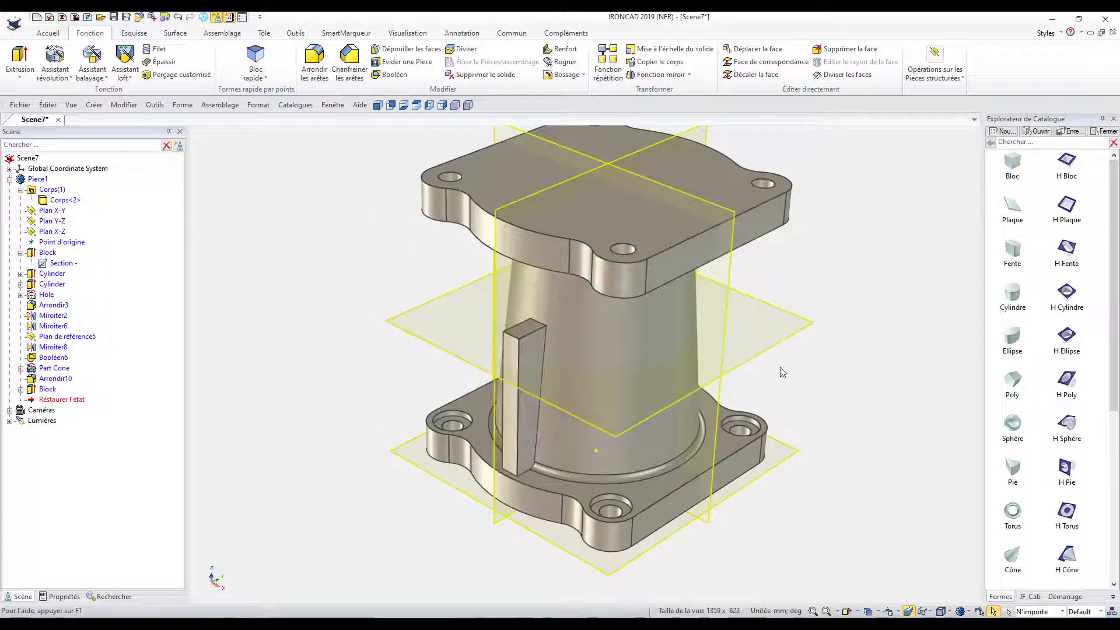
Step: Draft the rib's side face at 15° with the flange top as neutral plane, creating Dépouille1
click(408, 49)
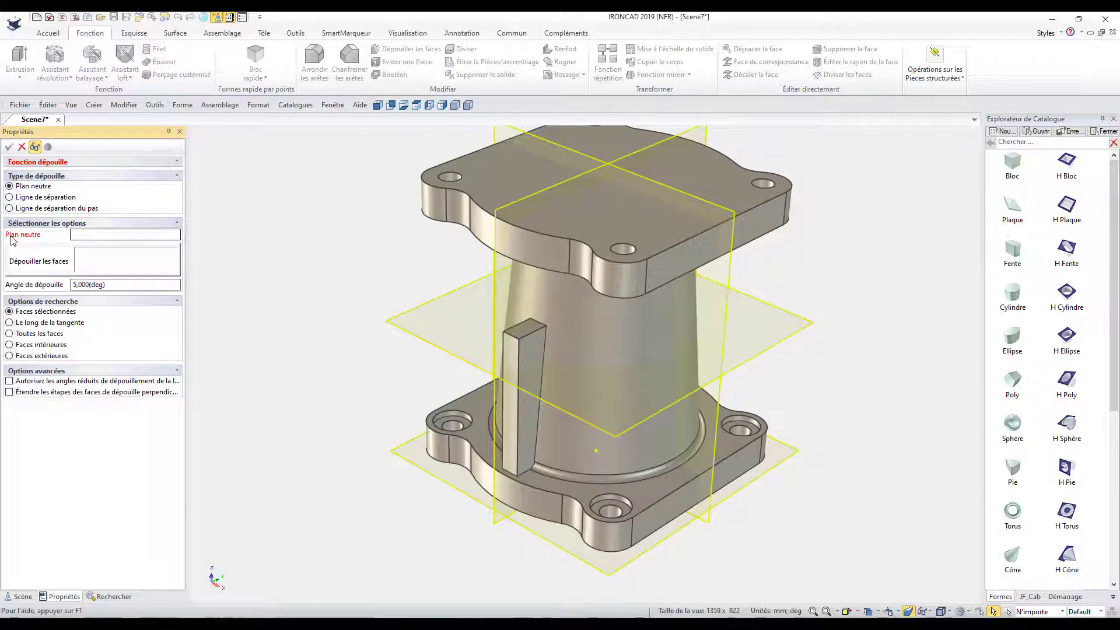
click(551, 492)
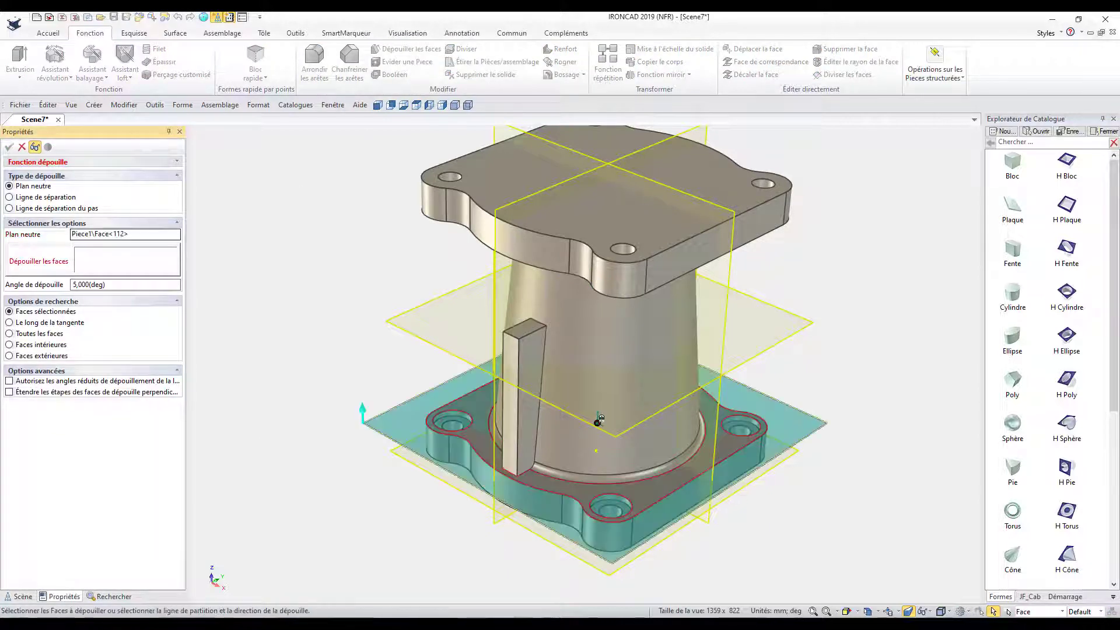
click(505, 403)
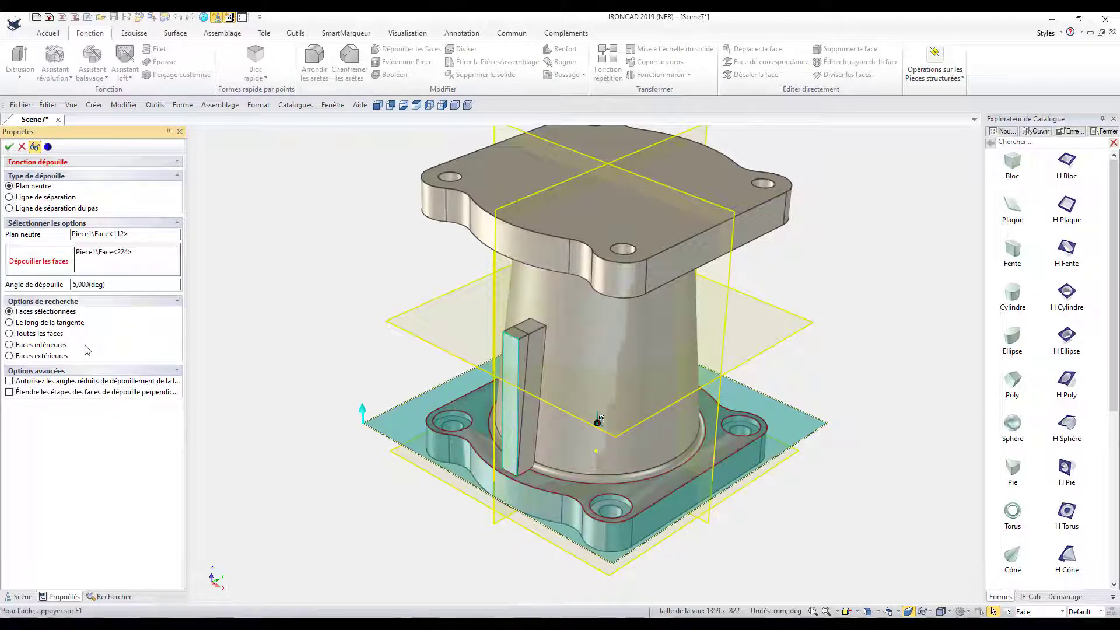
click(121, 285)
text(15)
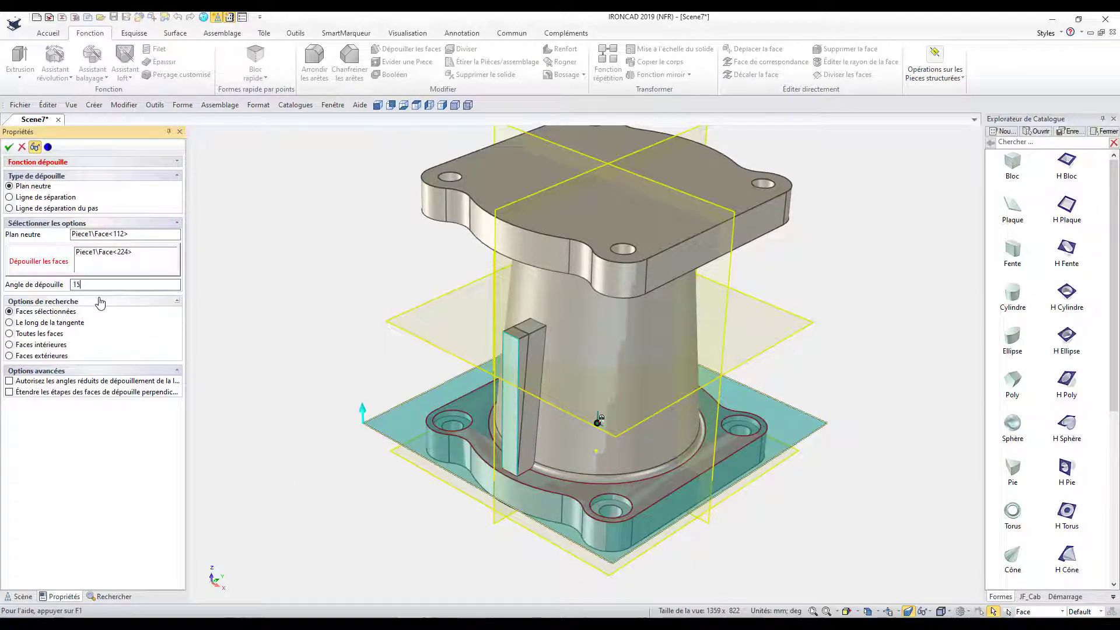
key(Return)
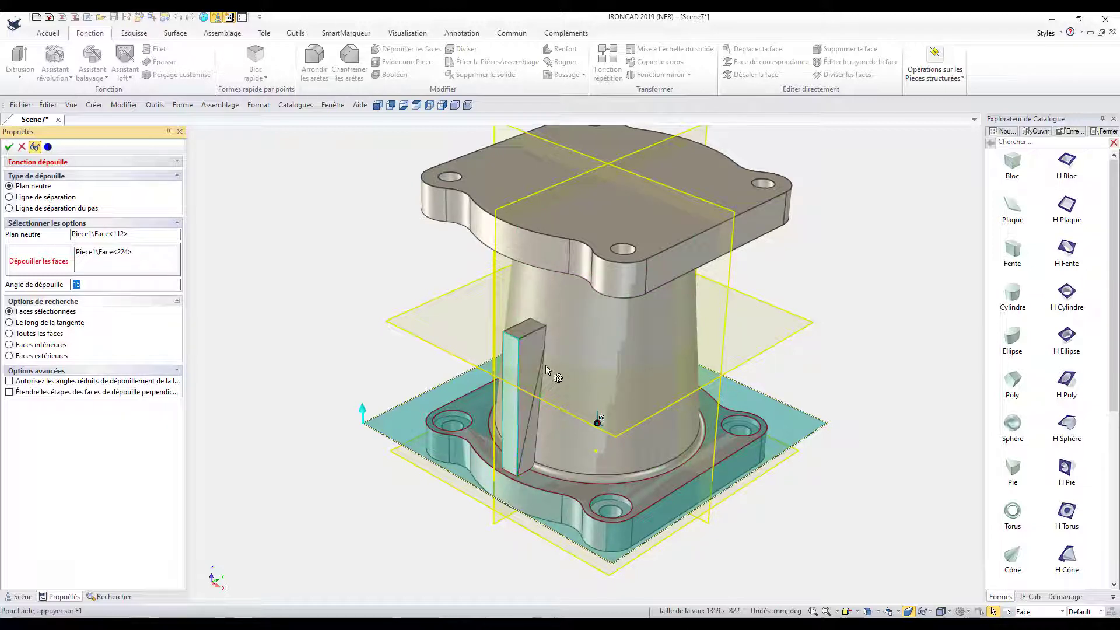
click(9, 147)
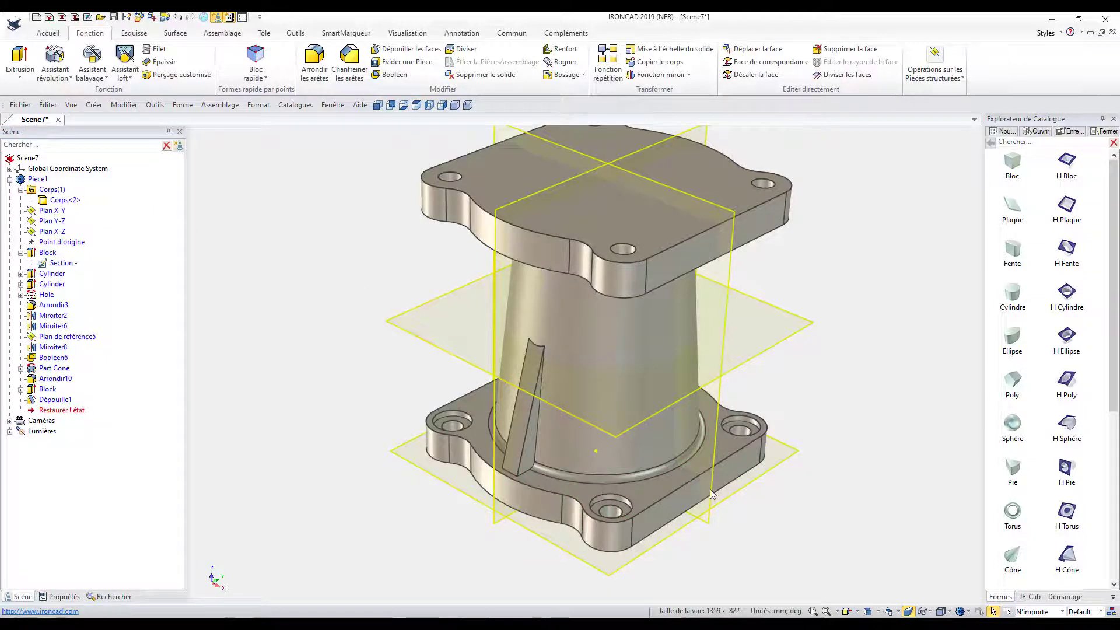
Step: Draft rib faces Face<225> and Face<223> at 10° from neutral plane Face<224>, creating Dépouille2
mouse_move(711, 494)
middle_down()
mouse_move(790, 510)
mouse_move(890, 480)
mouse_move(688, 518)
mouse_move(615, 151)
middle_up()
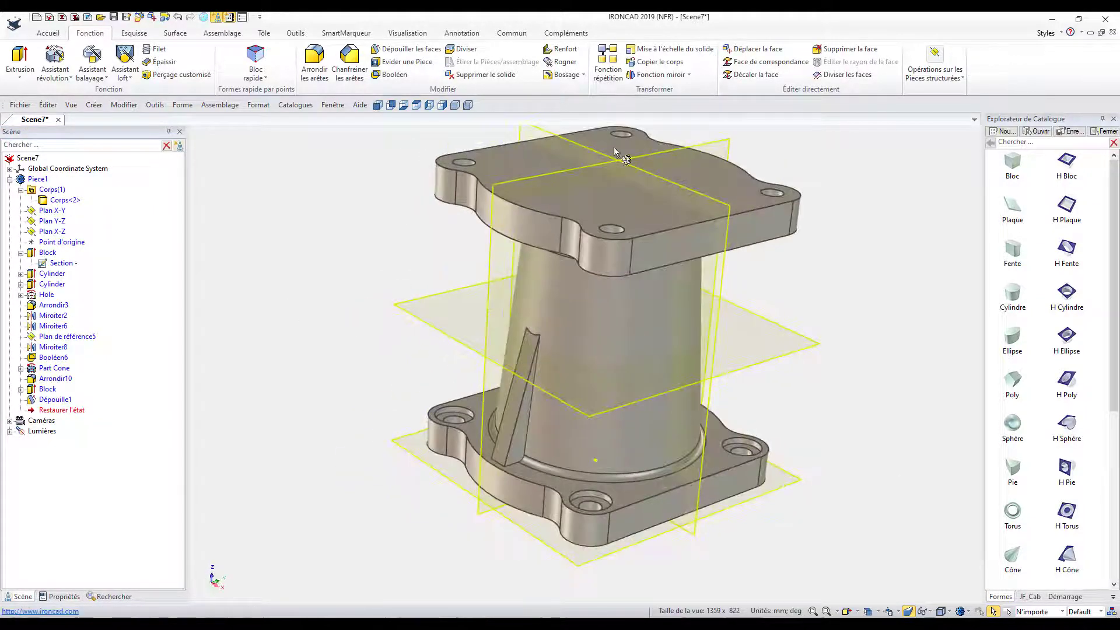
click(417, 55)
click(508, 421)
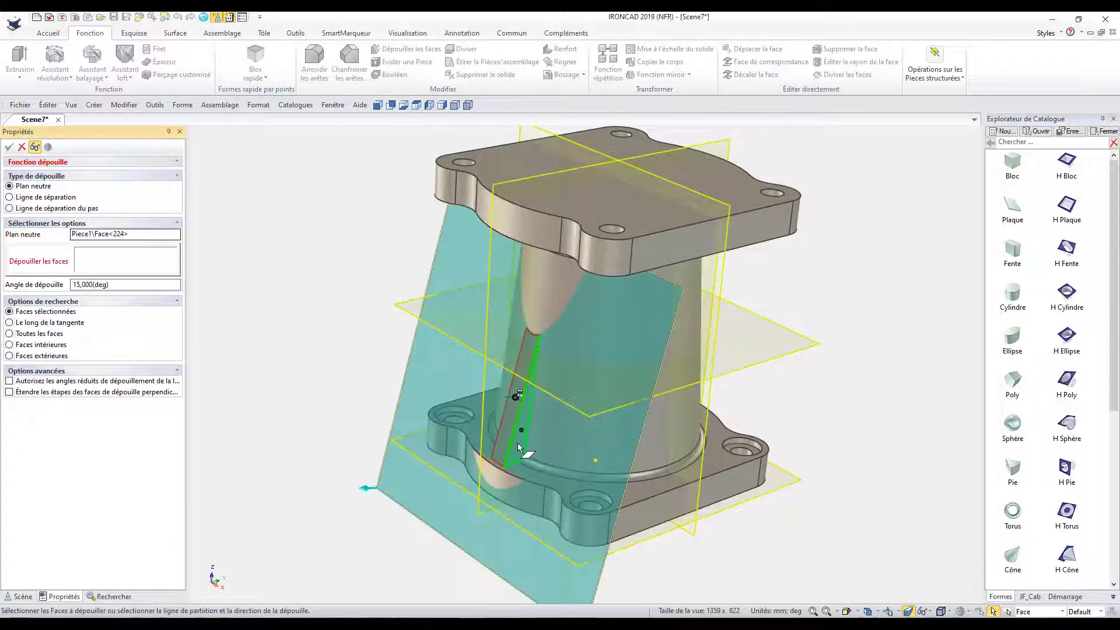
click(528, 455)
mouse_move(528, 455)
middle_down()
mouse_move(757, 457)
mouse_move(532, 461)
middle_up()
click(531, 461)
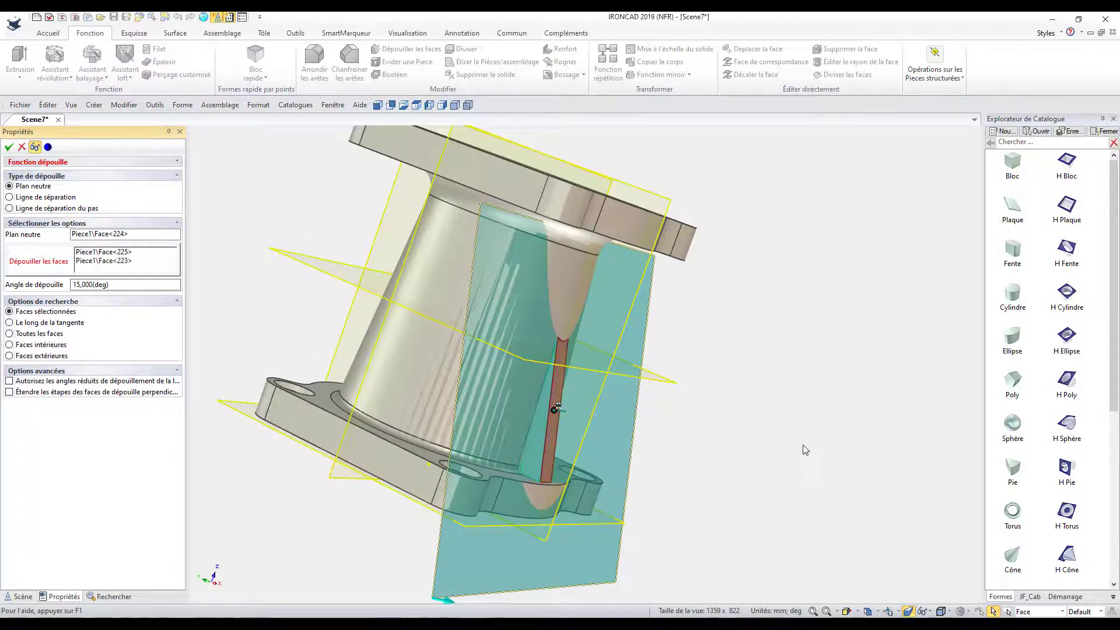
mouse_move(802, 450)
middle_down()
mouse_move(649, 500)
mouse_move(612, 496)
middle_up()
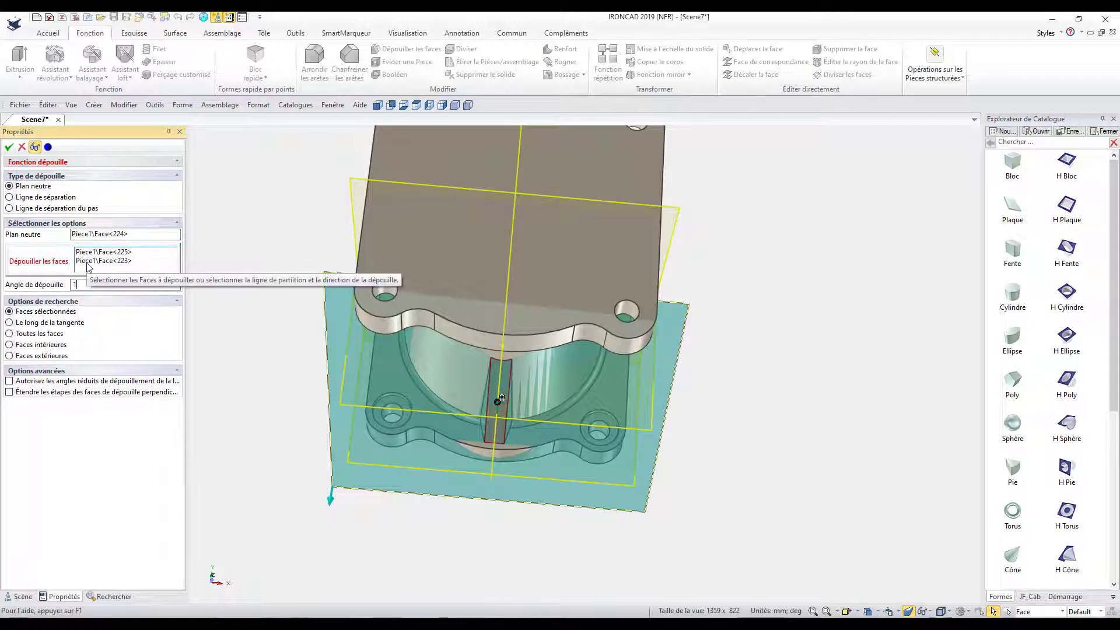
text(10)
click(9, 148)
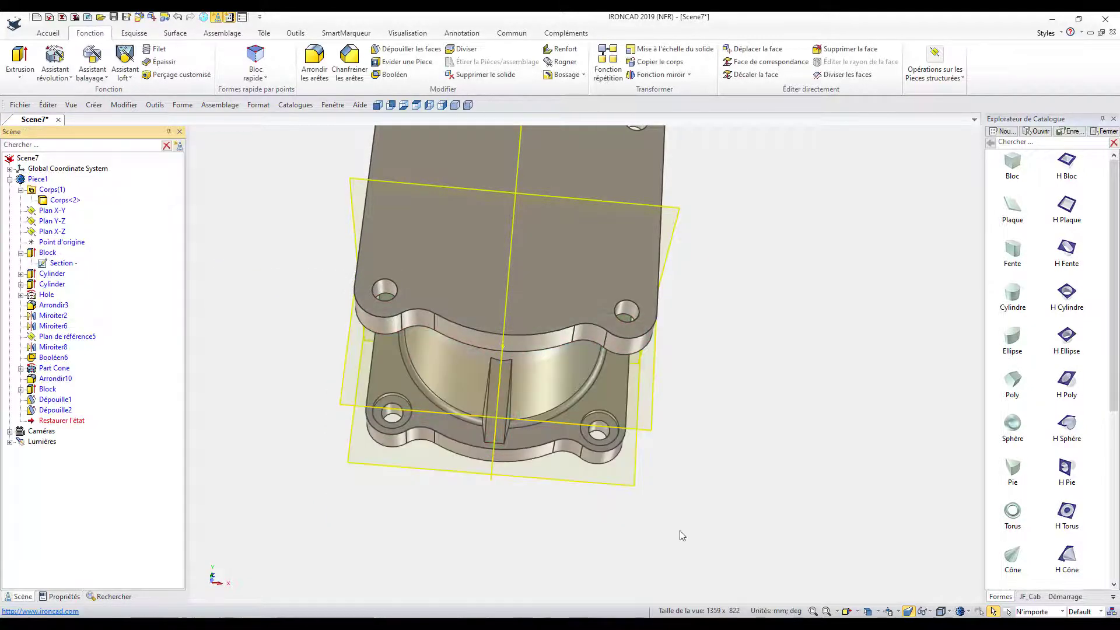
middle_drag(502, 402, 448, 461)
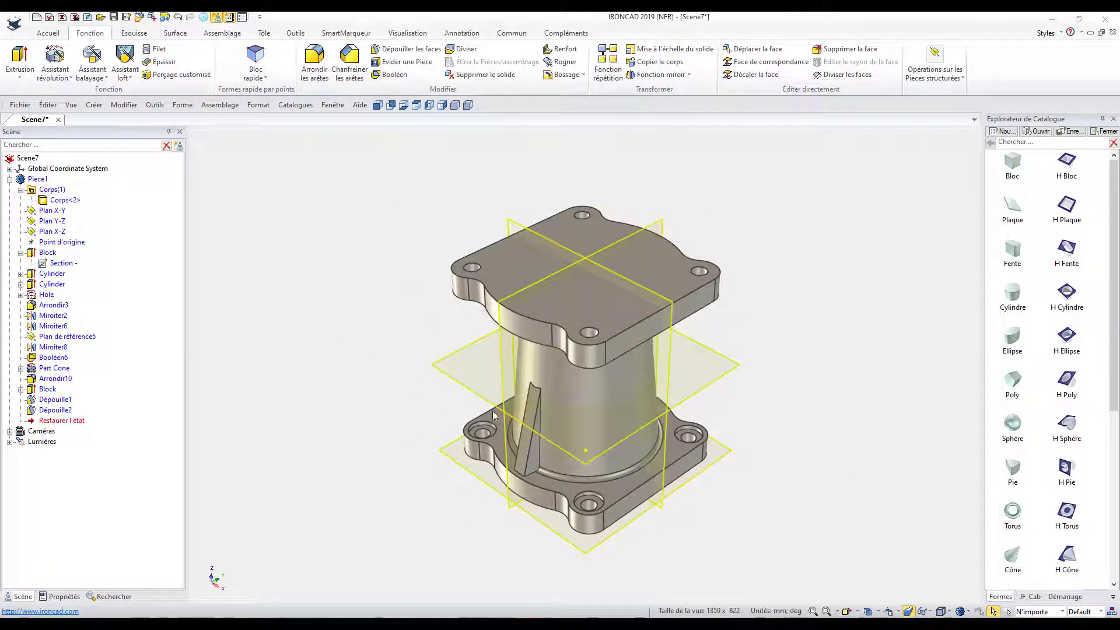
Step: Start an edge fillet from a rib edge, then remove that edge from the fillet list
scroll(548, 460, up, 2)
scroll(548, 459, up, 1)
scroll(548, 459, up, 1)
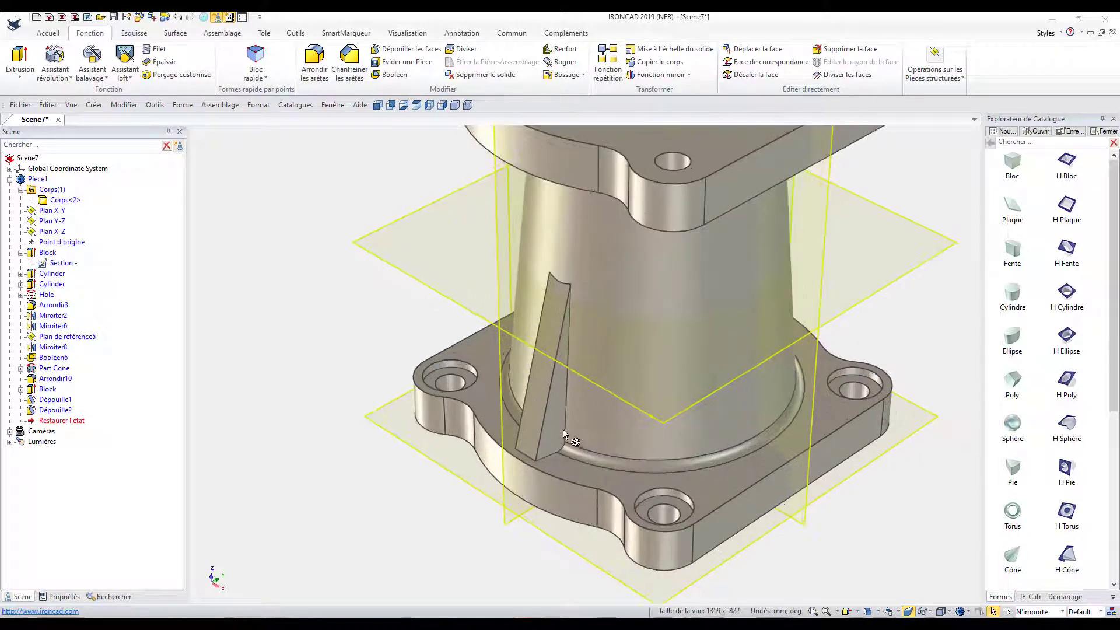
click(564, 432)
click(571, 345)
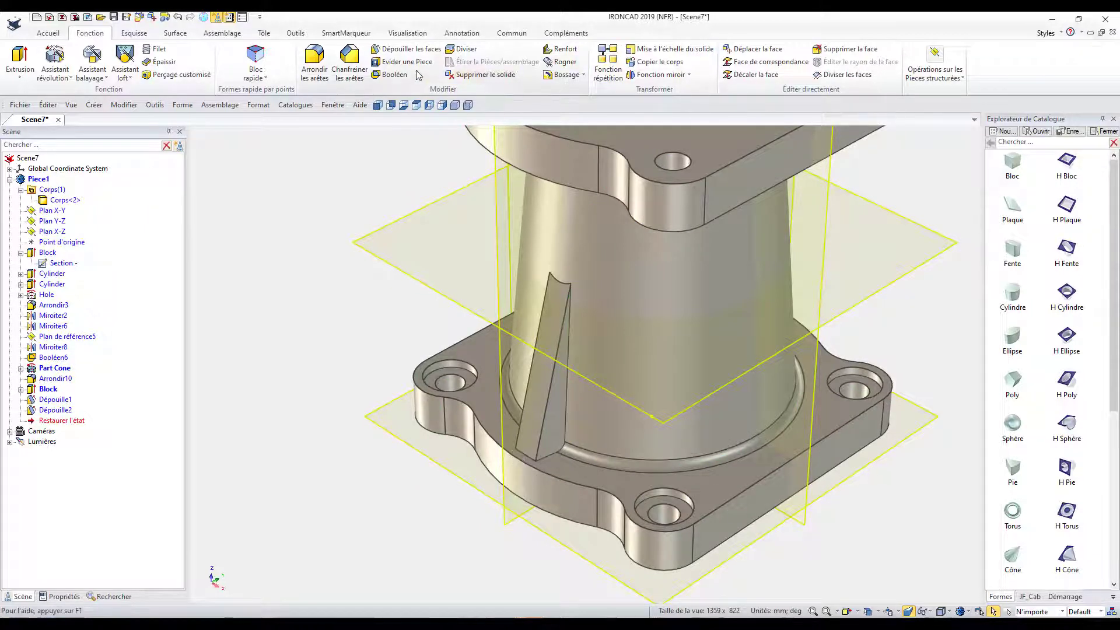
click(315, 59)
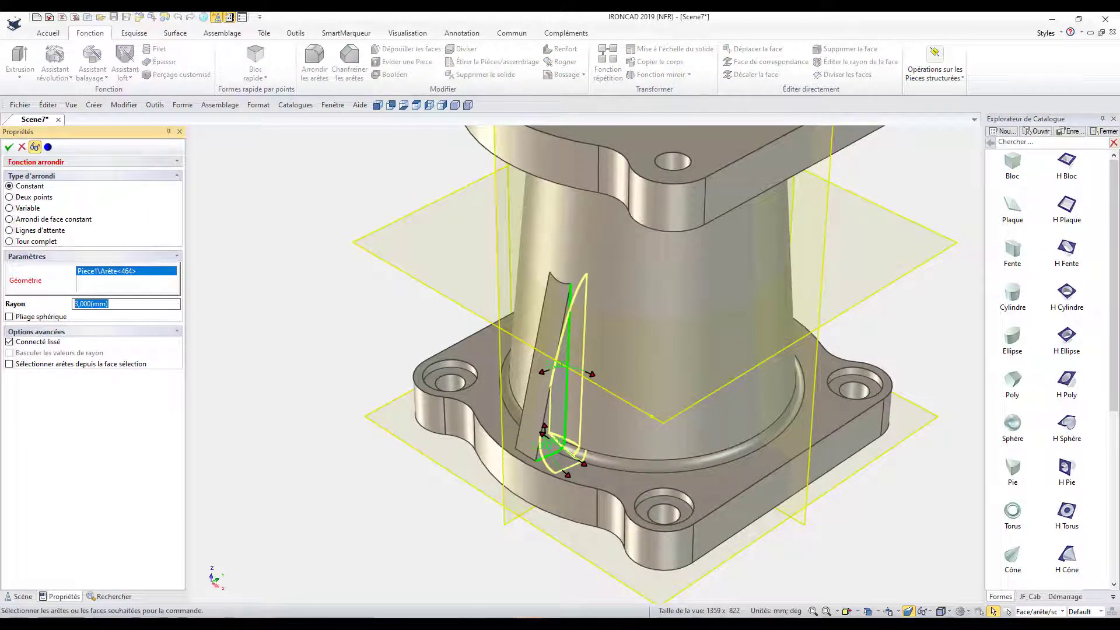
right_click(105, 271)
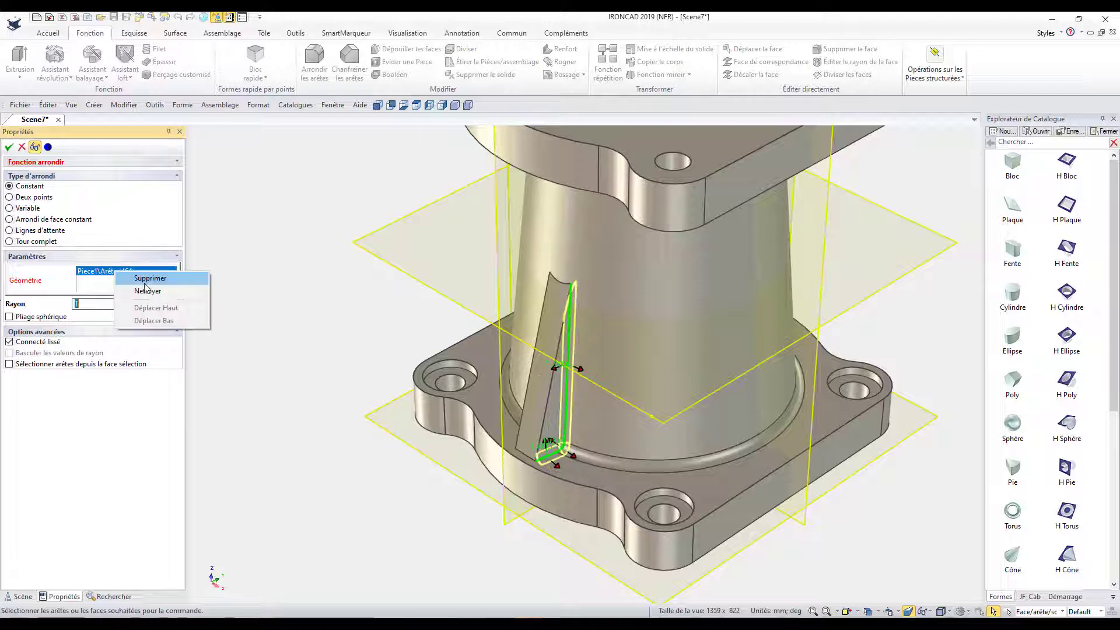
click(146, 275)
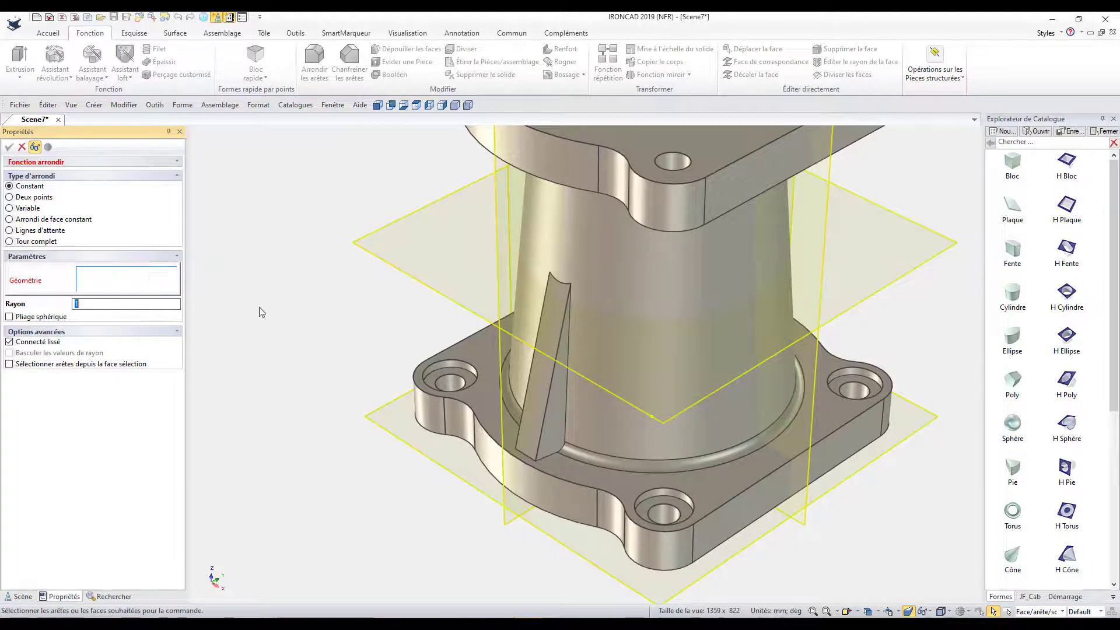
Step: Fillet the three rib faces with a 1 mm radius, creating Arrondir35, and reset the view
click(546, 399)
click(593, 443)
mouse_move(594, 443)
middle_down()
mouse_move(785, 437)
mouse_move(580, 409)
mouse_move(743, 400)
mouse_move(642, 379)
middle_up()
click(580, 408)
click(9, 147)
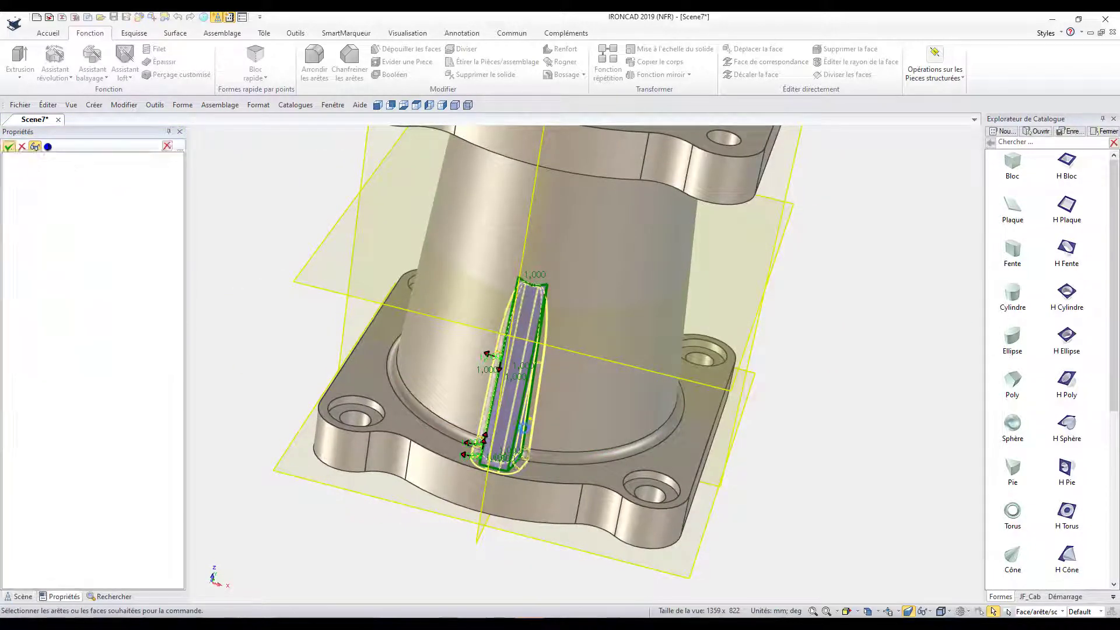
key(F8)
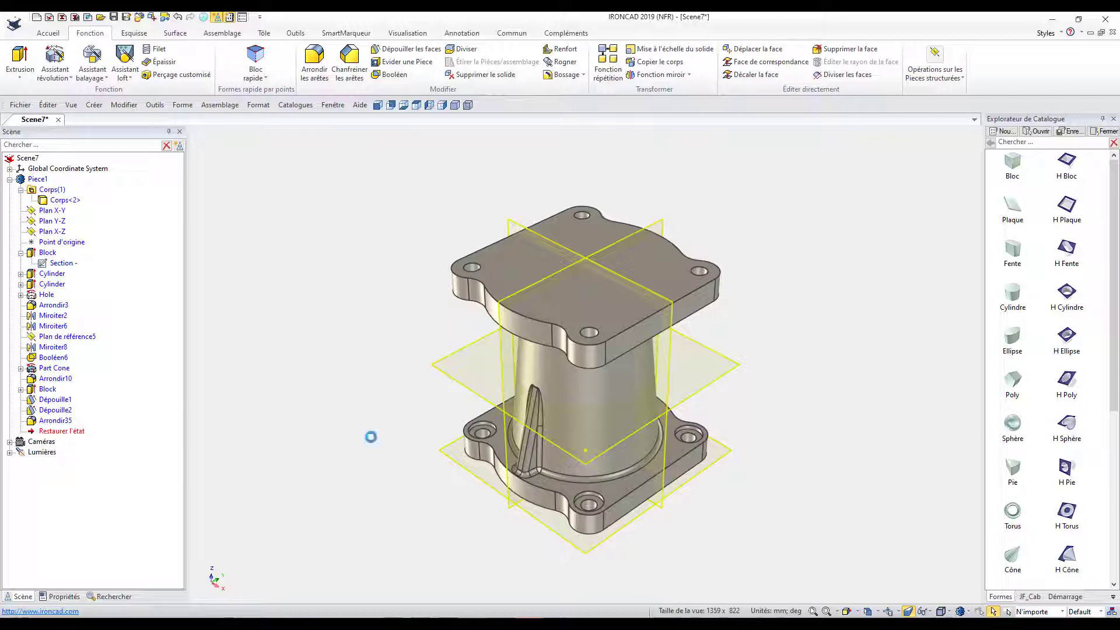
Step: Start a circular pattern around the central axis Axe<103>
scroll(565, 464, up, 1)
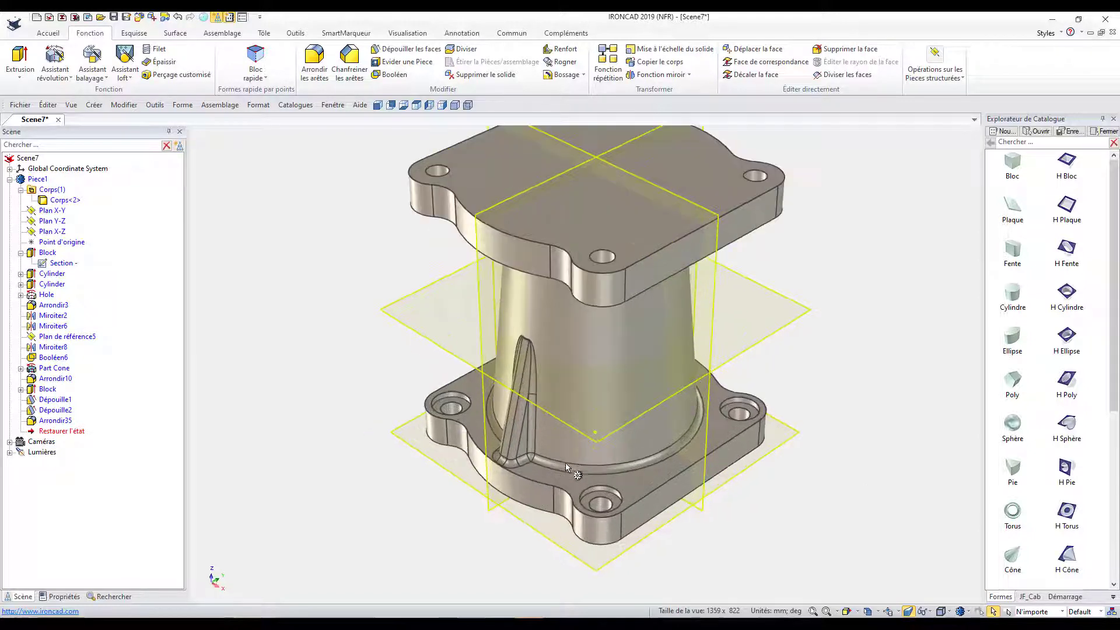
scroll(566, 464, up, 1)
click(602, 64)
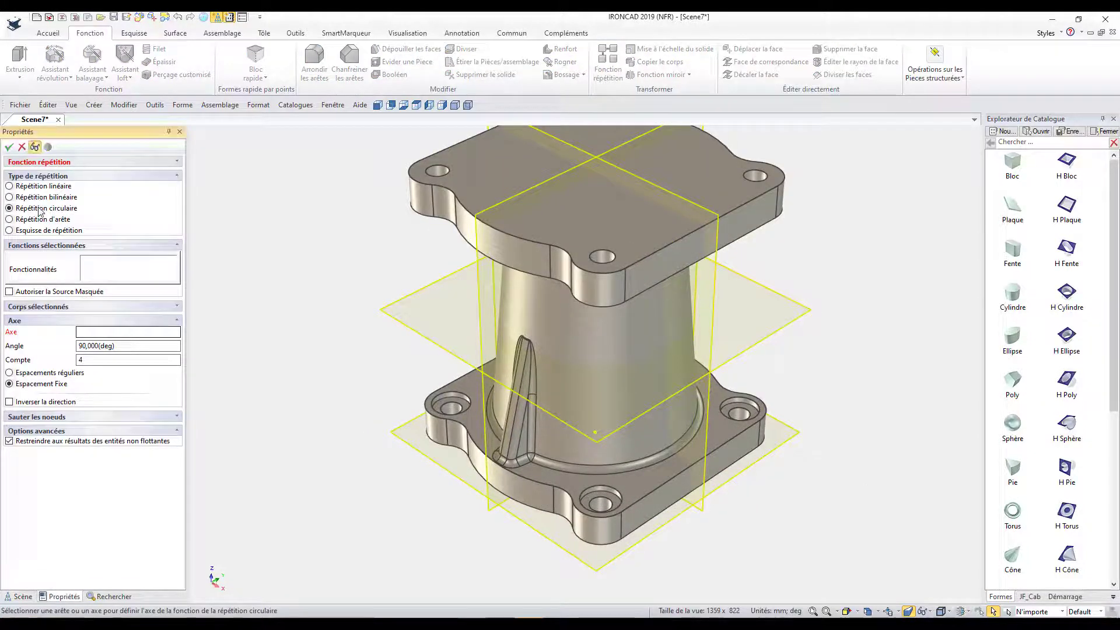
click(41, 208)
click(595, 435)
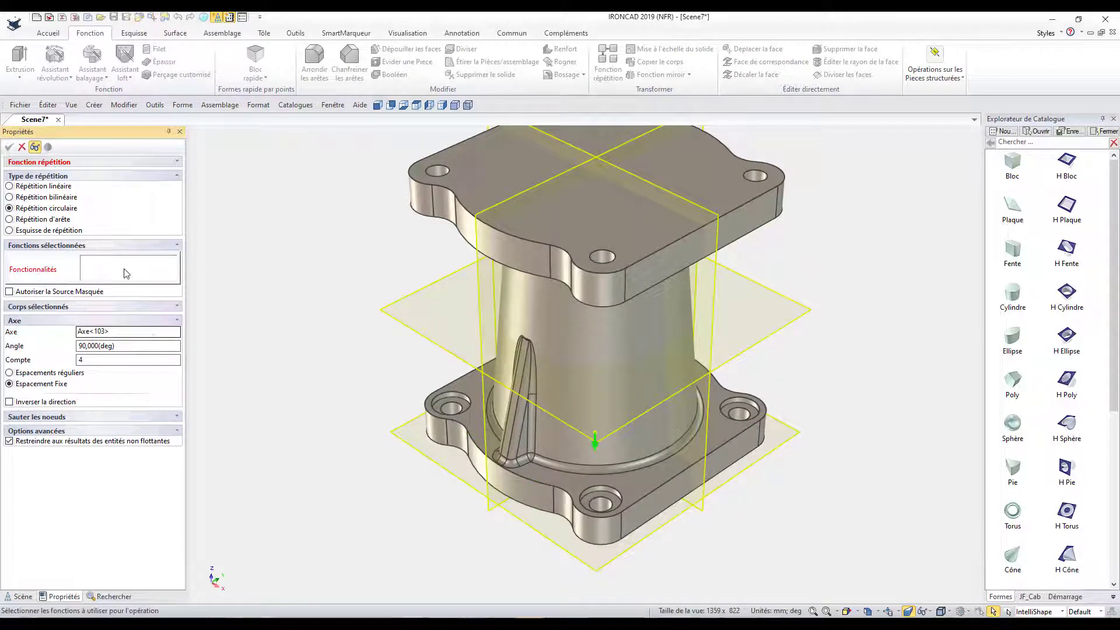
scroll(554, 425, up, 2)
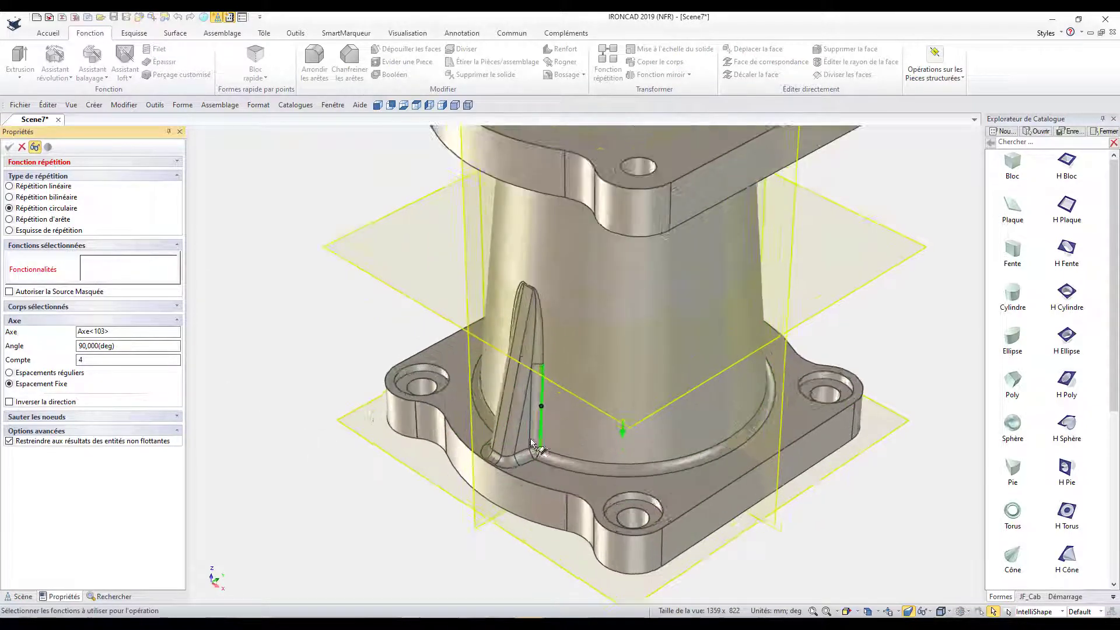
scroll(557, 417, up, 3)
Step: Add Arrondir35, Dépouille1 and Dépouille2 to the pattern's features
click(560, 406)
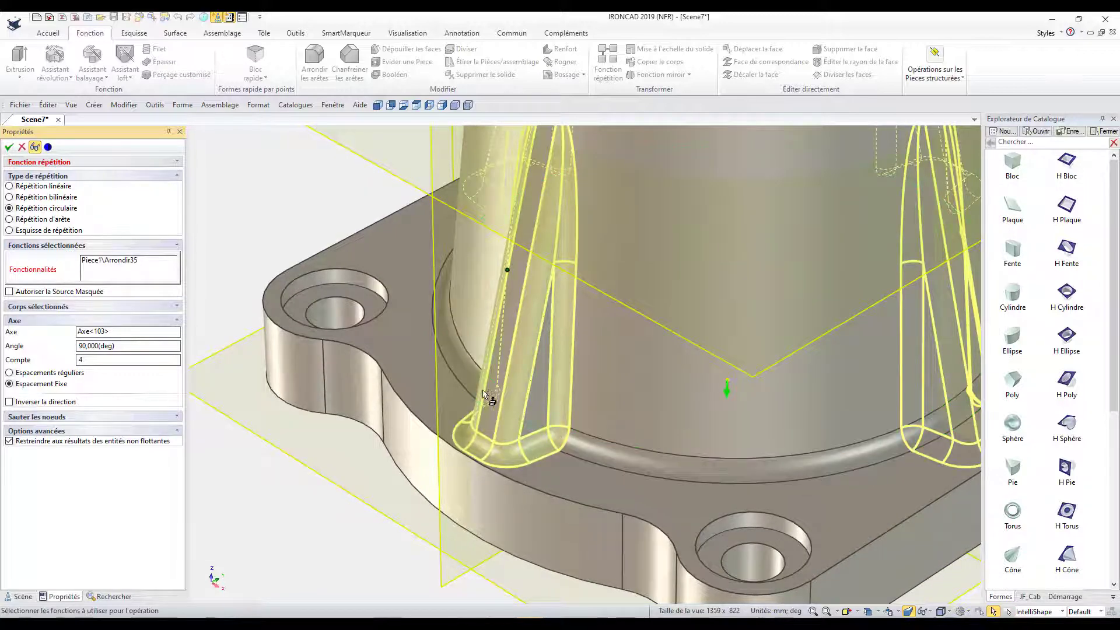
click(495, 392)
click(540, 402)
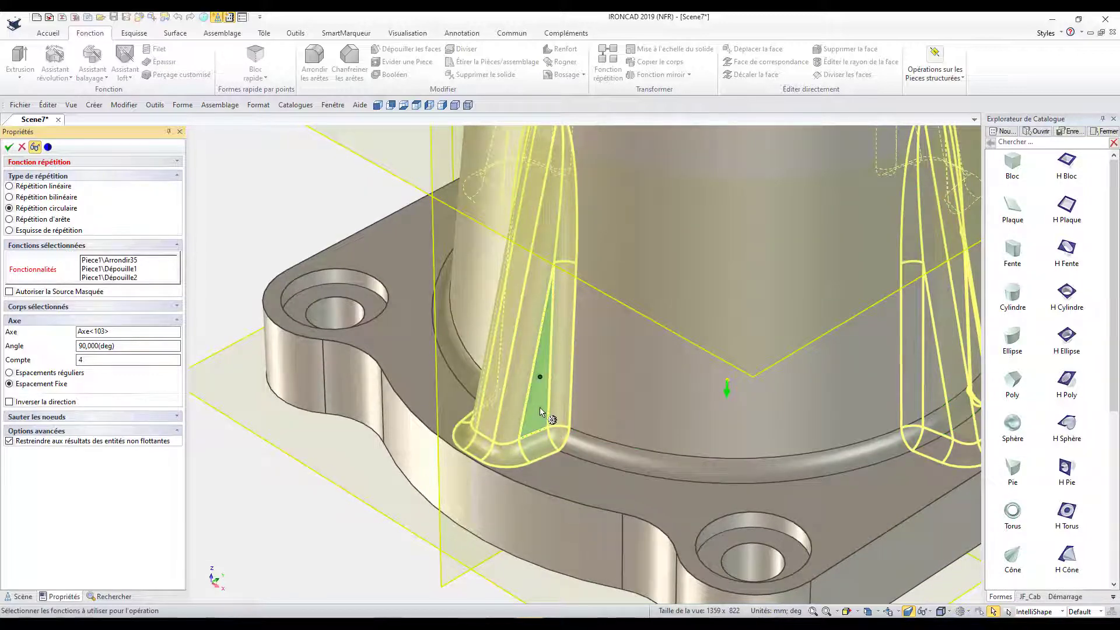
click(149, 260)
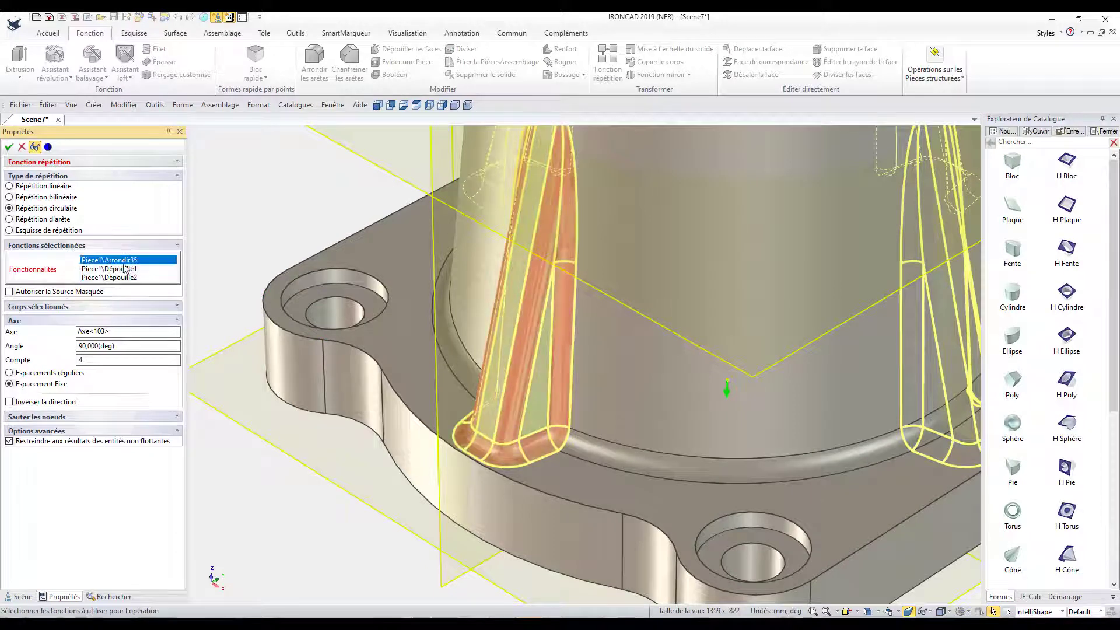
click(154, 277)
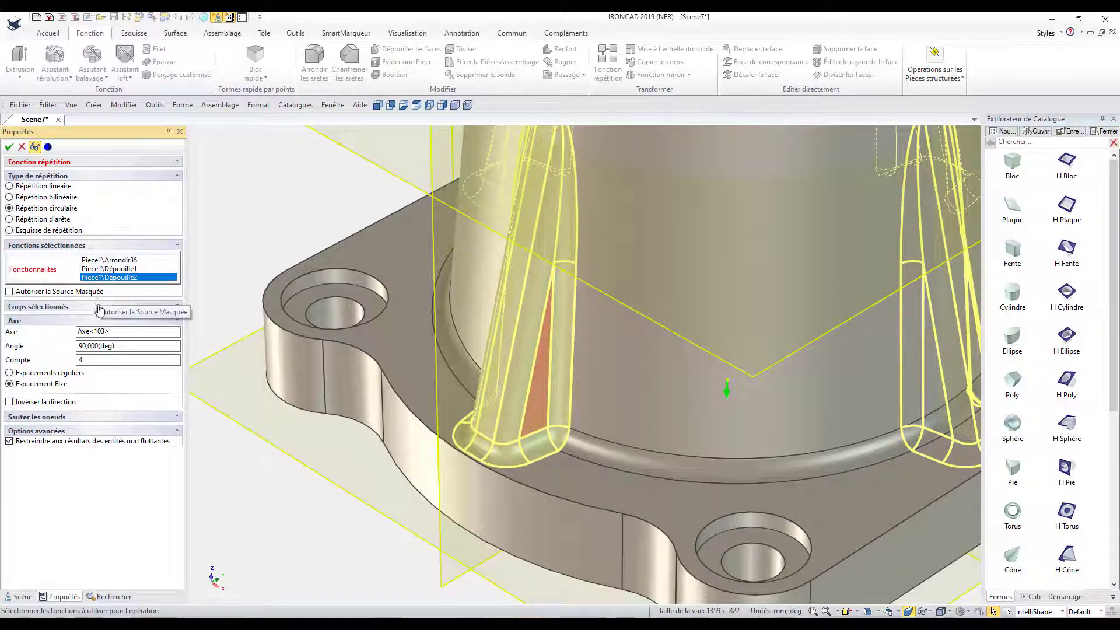
Step: Add the rib Block and finish the pattern as 4 copies at 90°, Répétition circulaire77
click(23, 597)
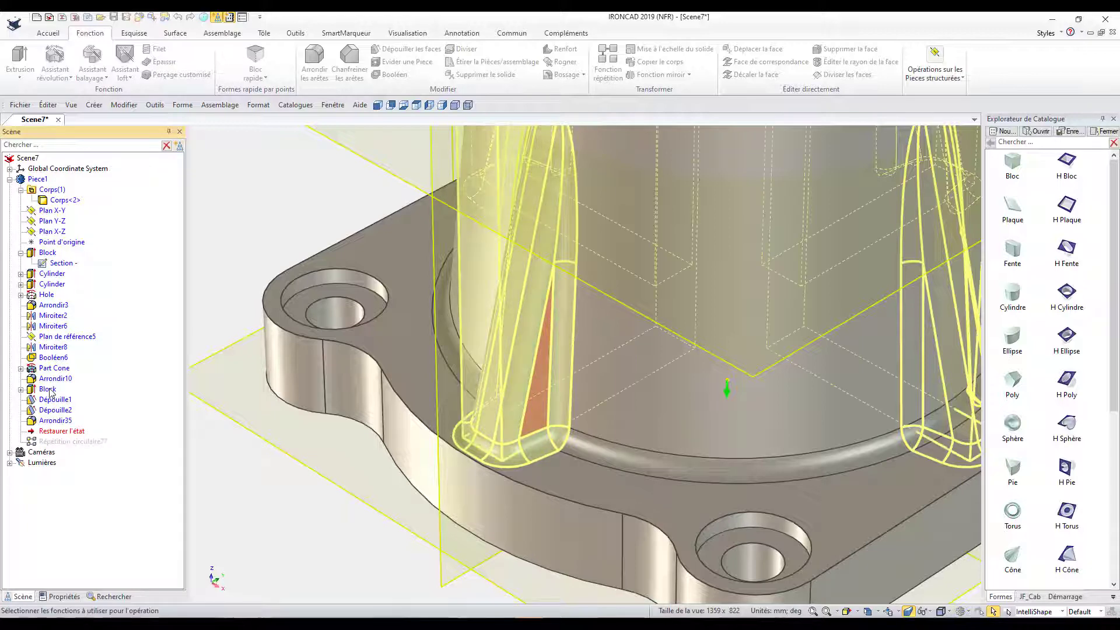
click(63, 597)
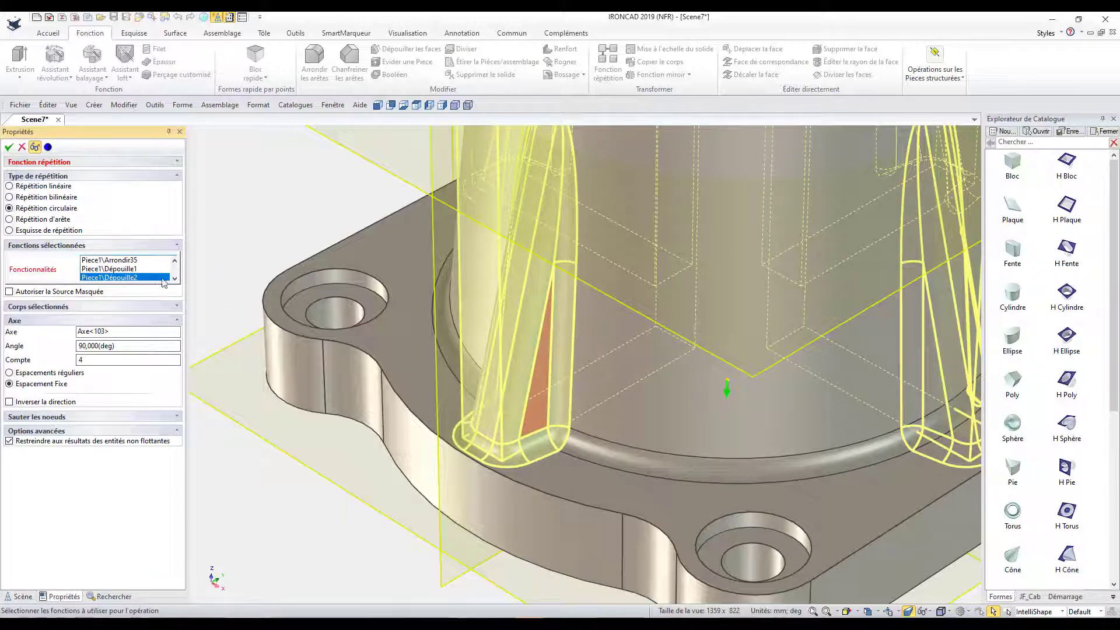
scroll(164, 282, down, 1)
click(123, 279)
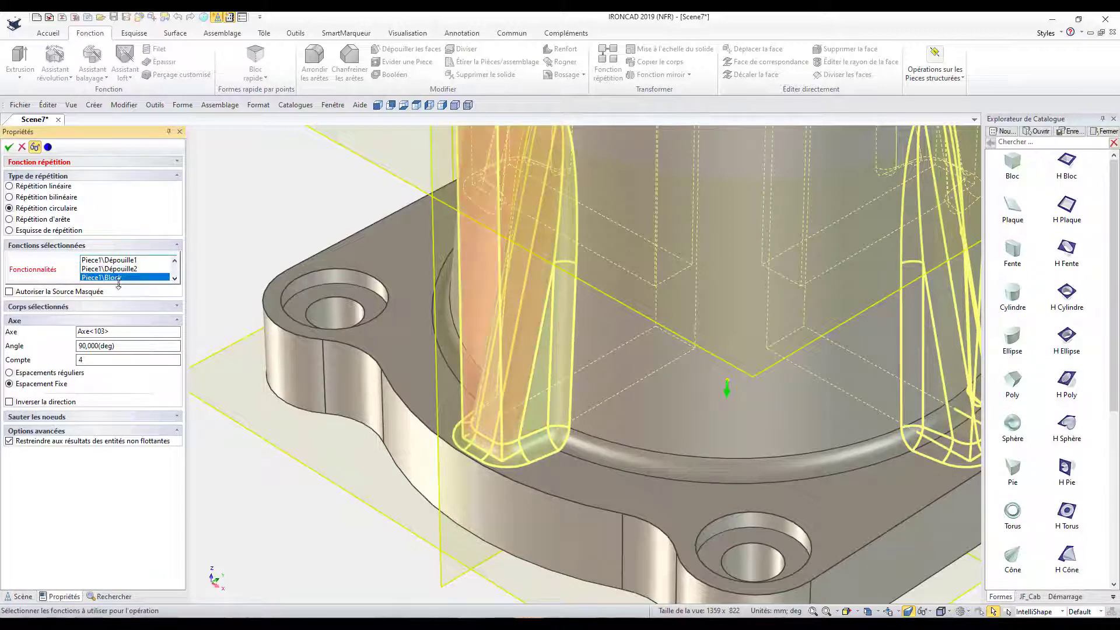
scroll(379, 531, down, 5)
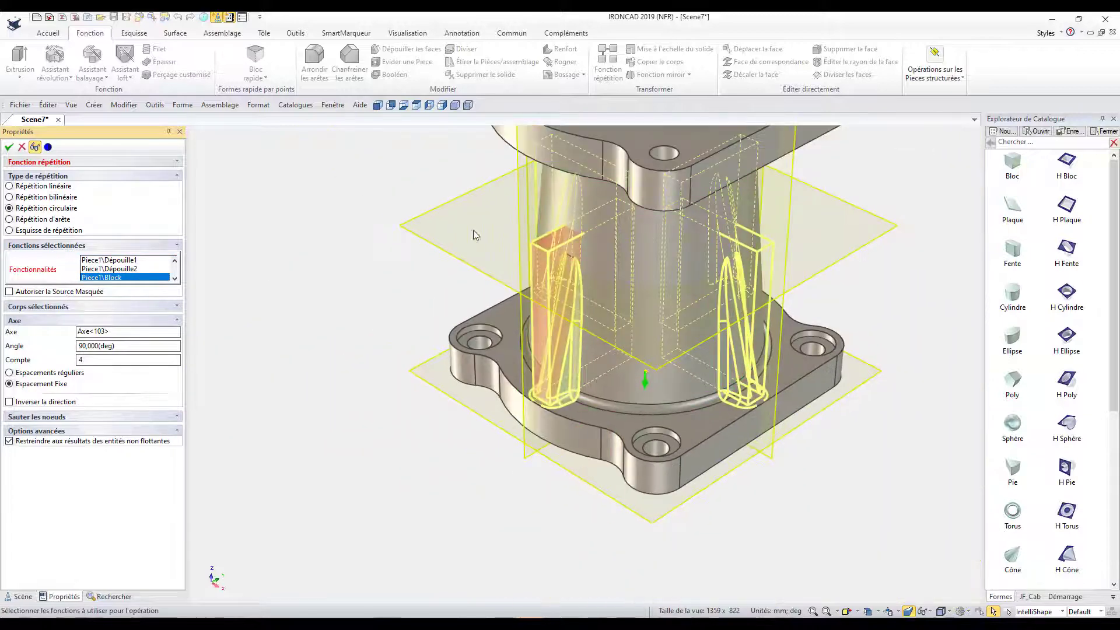
click(9, 147)
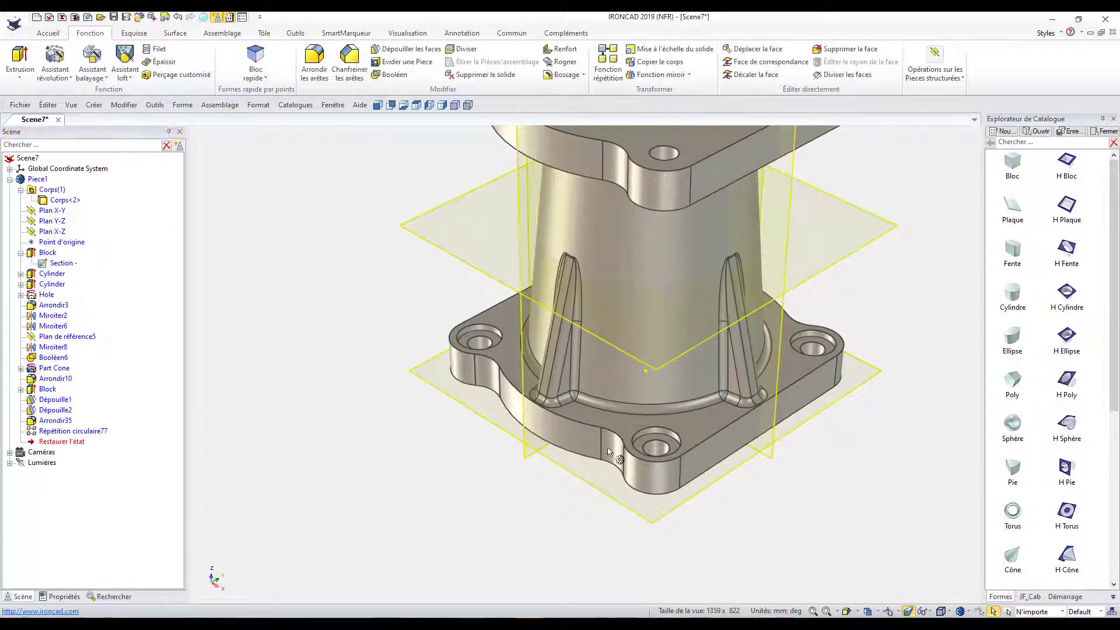
mouse_move(283, 430)
middle_down()
mouse_move(740, 391)
mouse_move(691, 434)
middle_up()
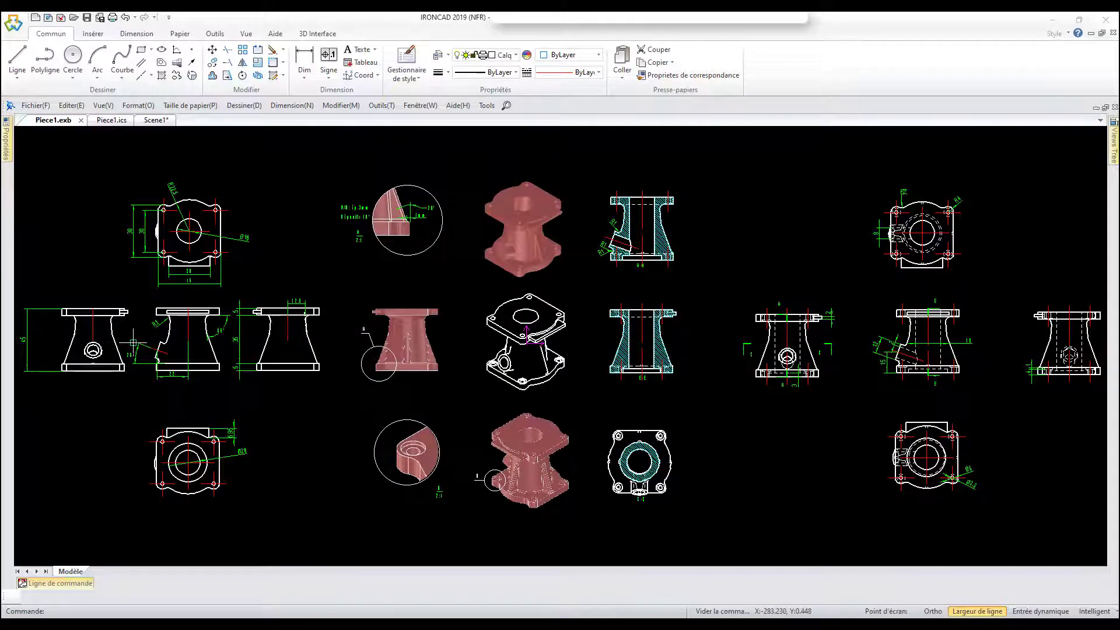
scroll(134, 343, up, 2)
scroll(133, 343, up, 2)
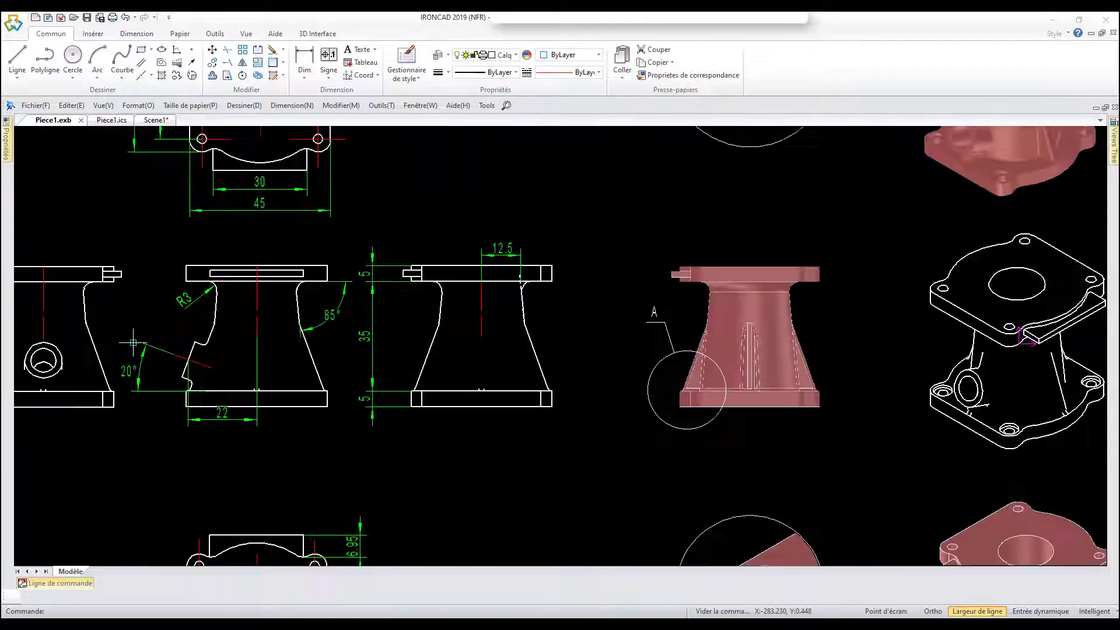
scroll(133, 343, up, 2)
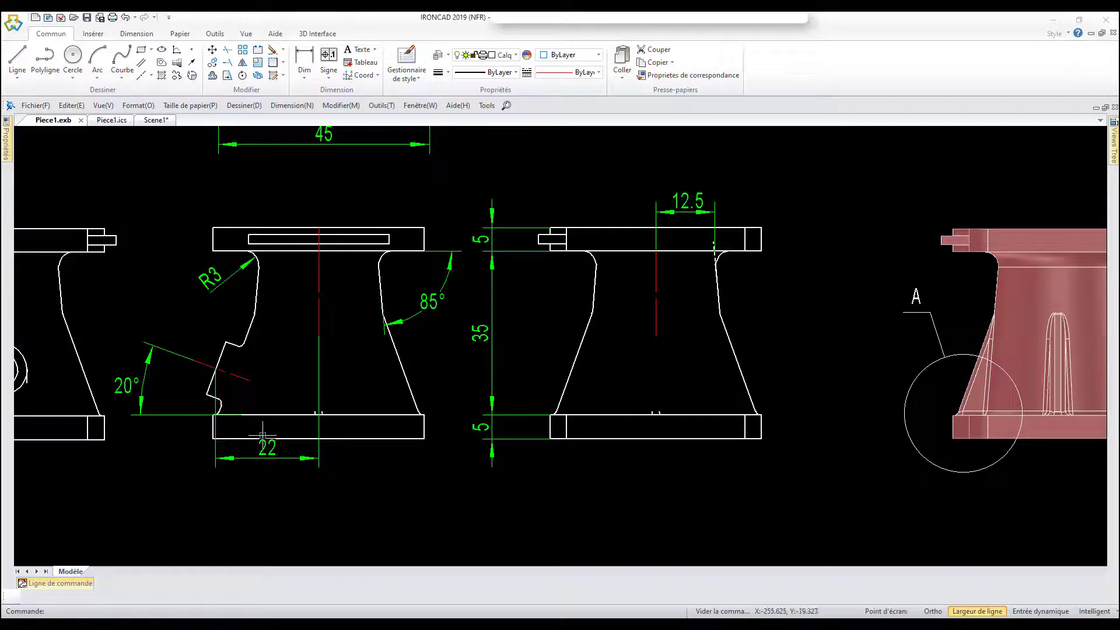
scroll(352, 452, down, 3)
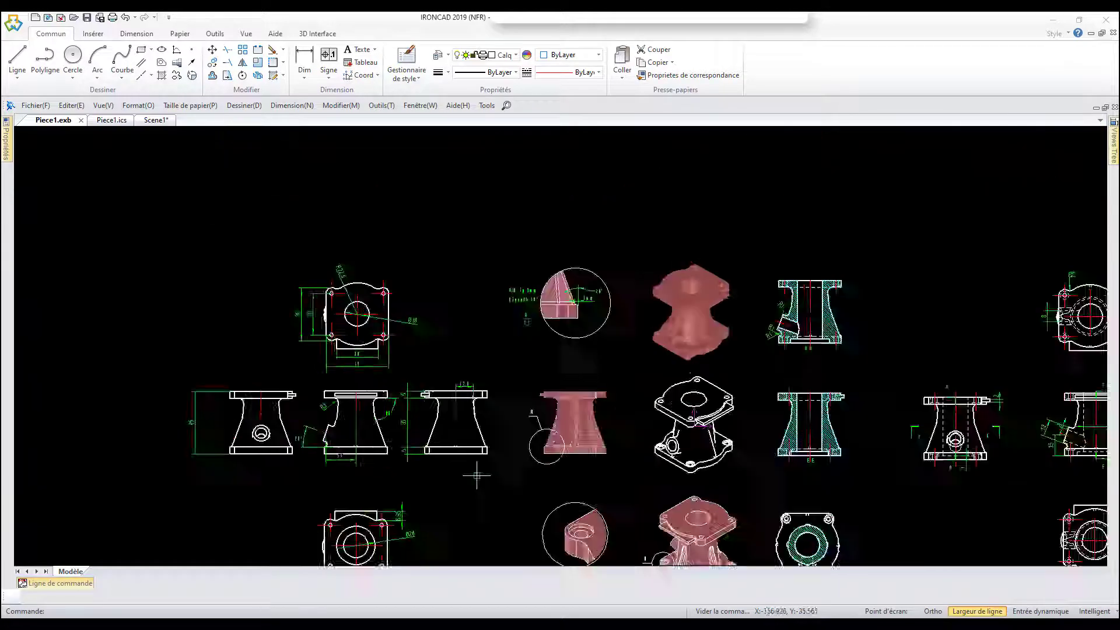
scroll(475, 470, down, 2)
middle_drag(734, 415, 619, 385)
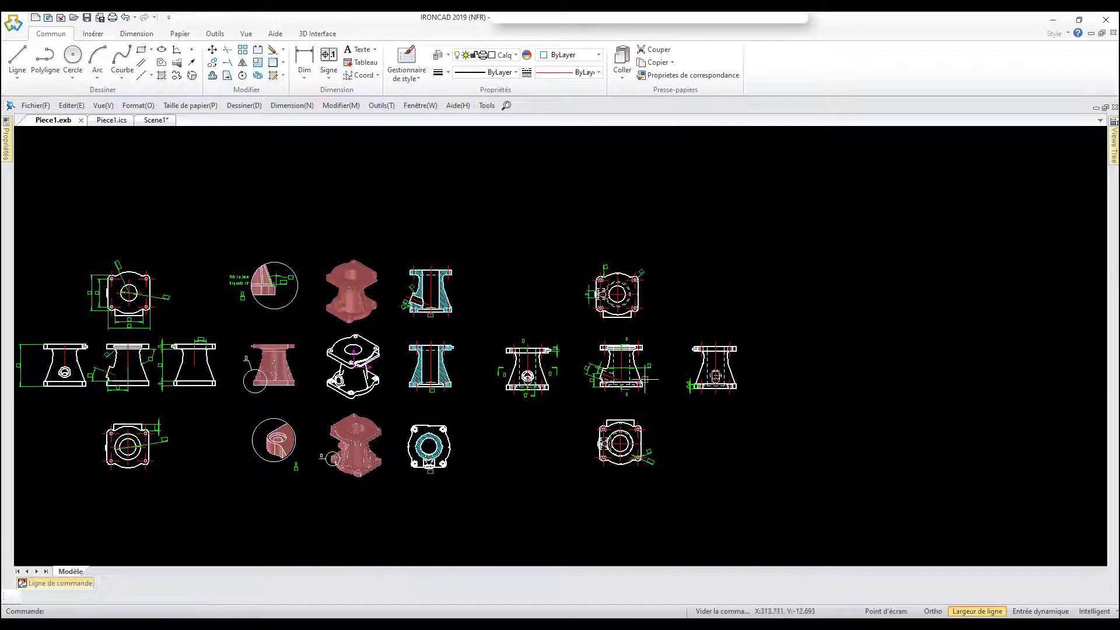
scroll(619, 385, up, 3)
scroll(618, 385, up, 2)
scroll(619, 385, up, 2)
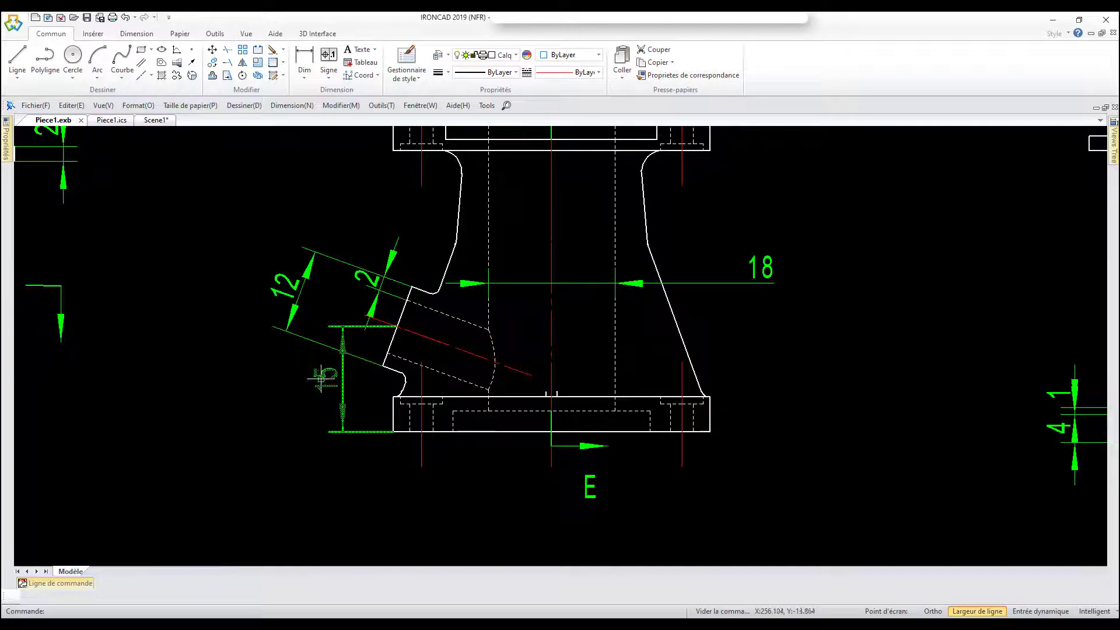
scroll(318, 383, down, 2)
scroll(274, 387, down, 1)
scroll(300, 392, down, 1)
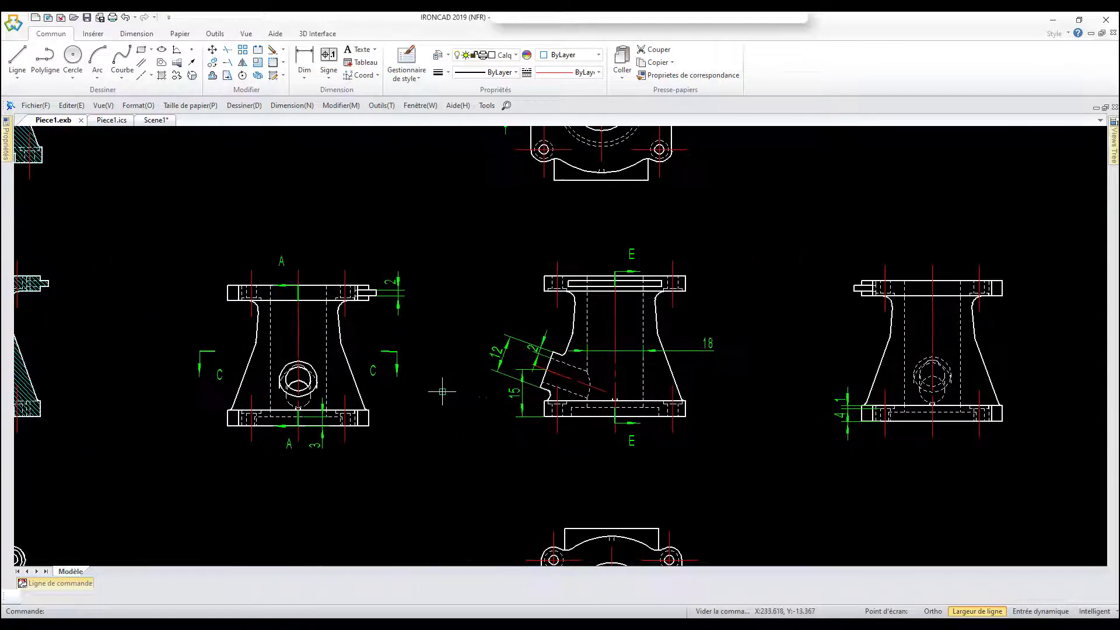
scroll(439, 386, down, 2)
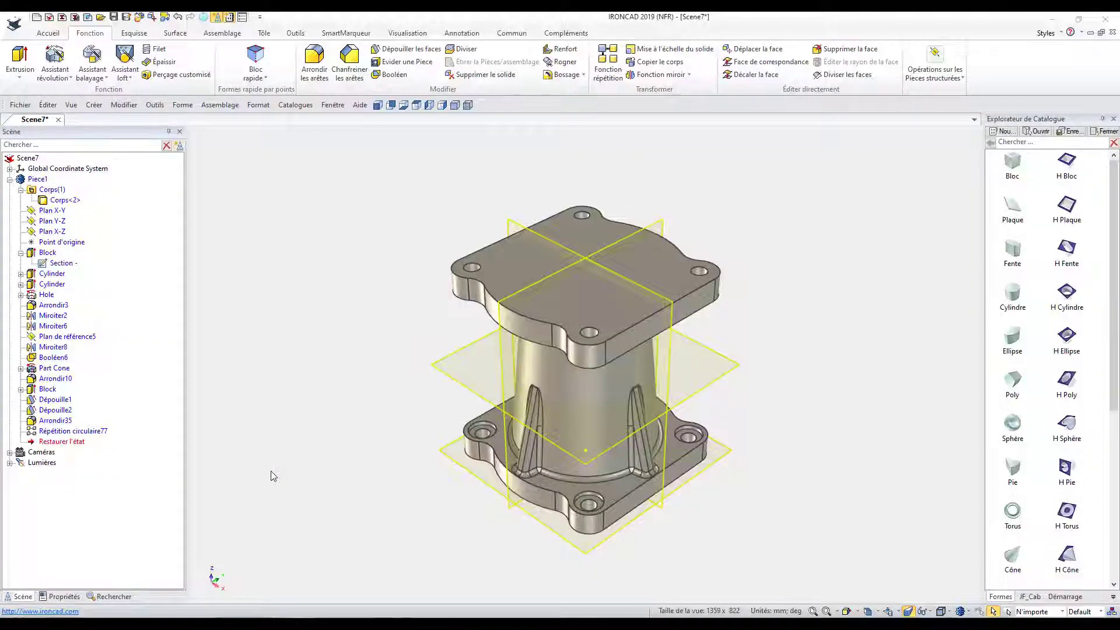
Step: Add Plan de référence7, offset -22 mm from the Y-Z plane
click(876, 611)
click(883, 558)
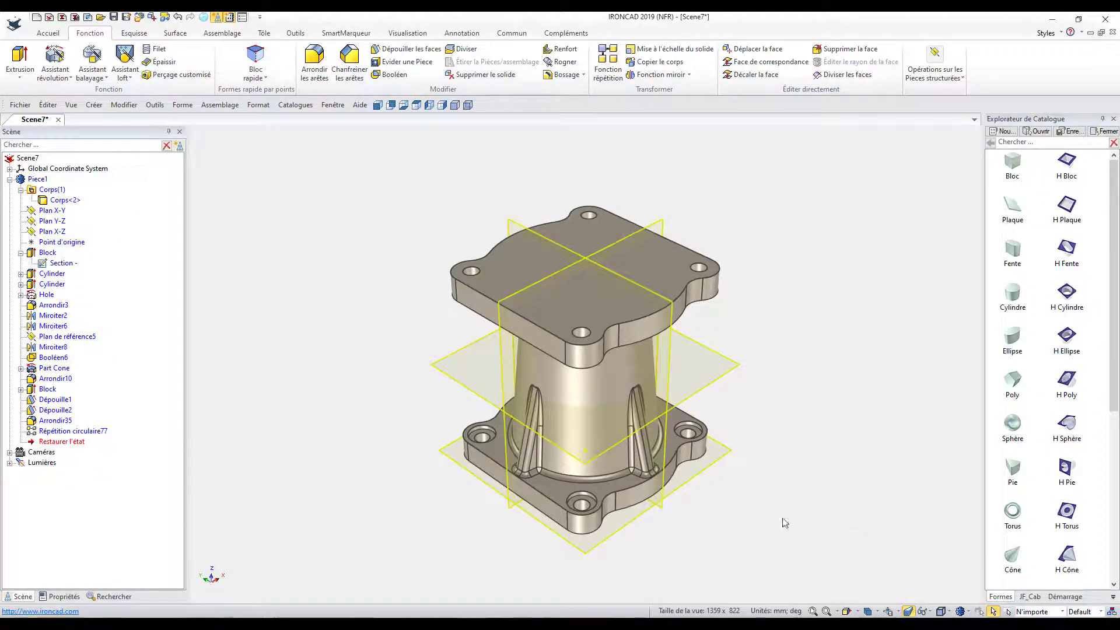
click(935, 68)
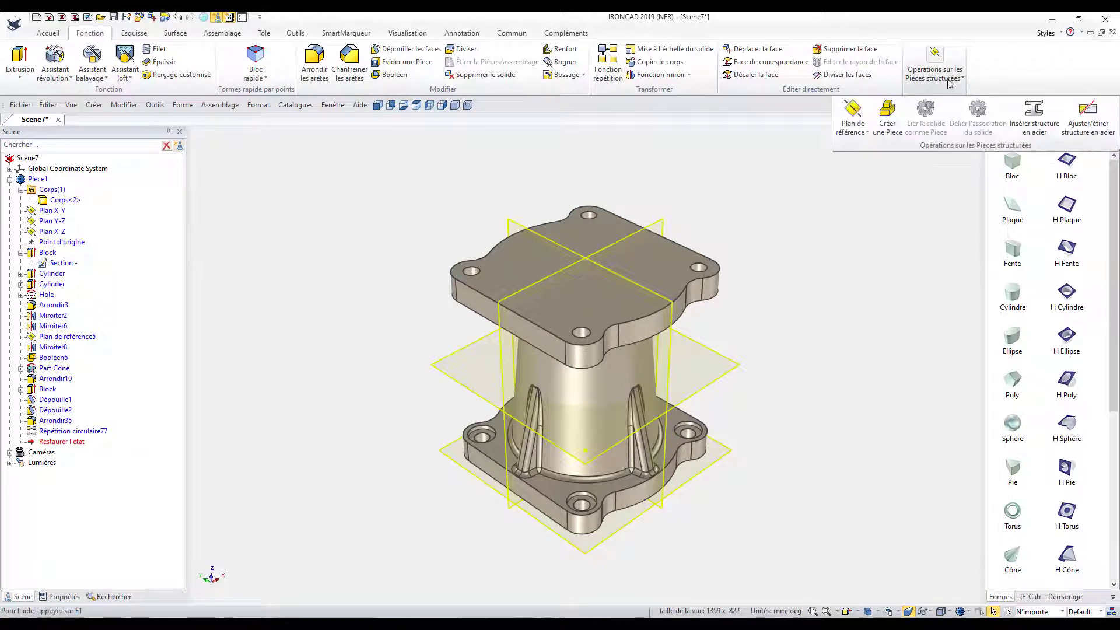
click(851, 114)
click(9, 231)
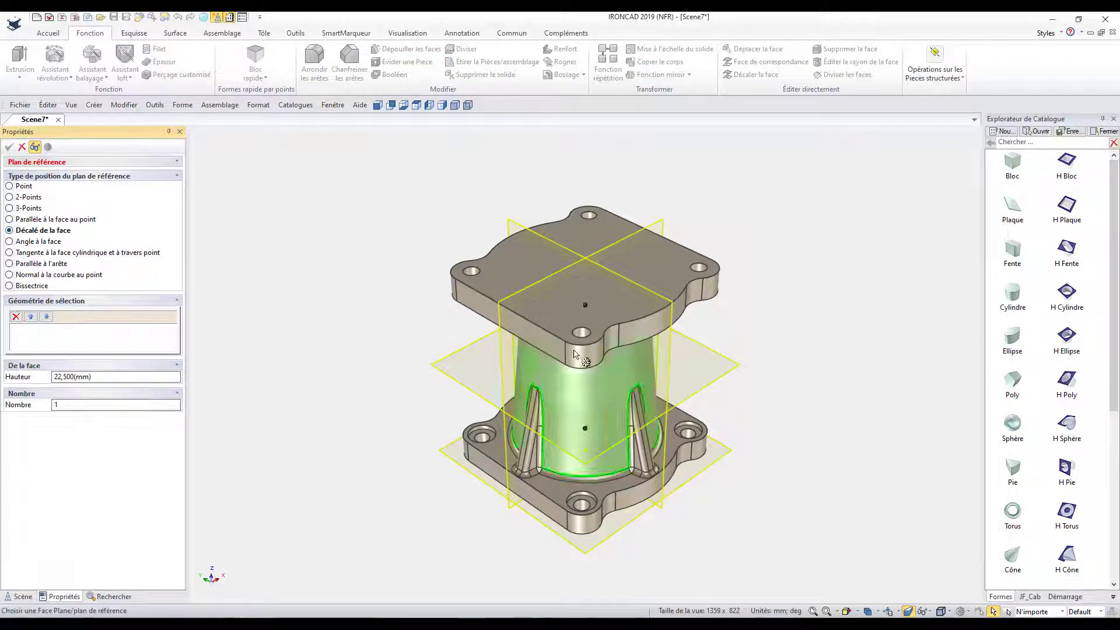
click(669, 365)
click(107, 378)
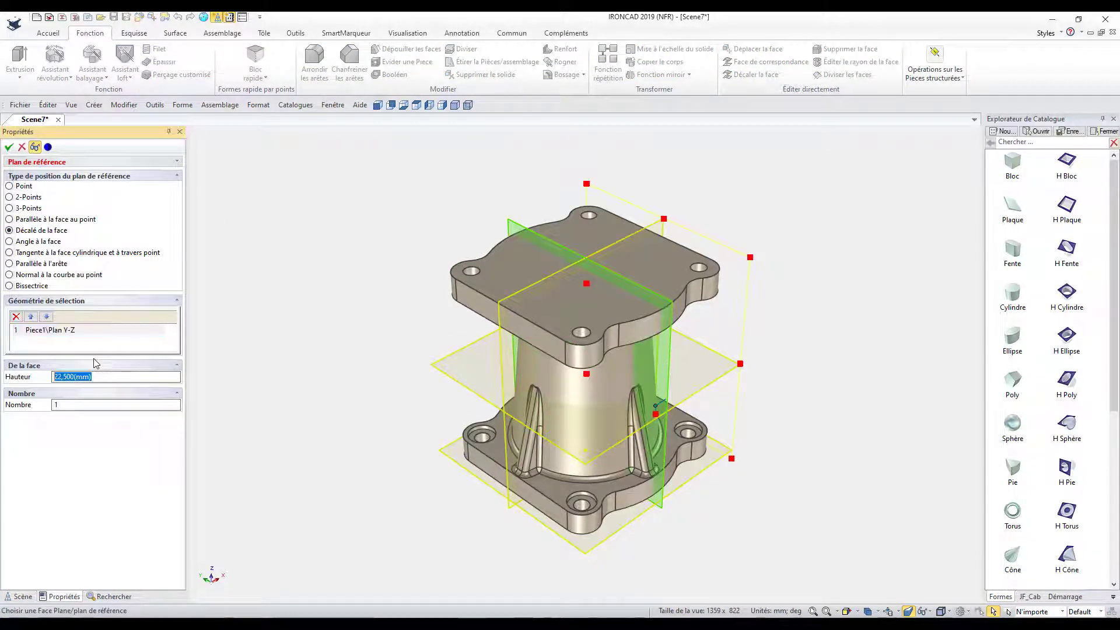
text(22)
key(Tab)
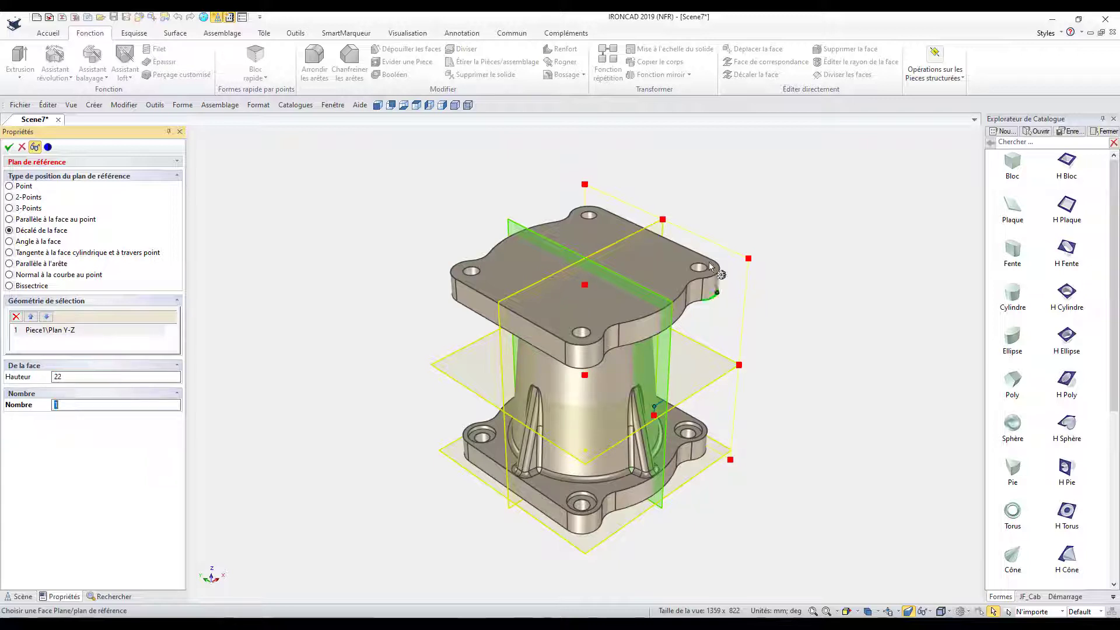
click(90, 376)
key(Return)
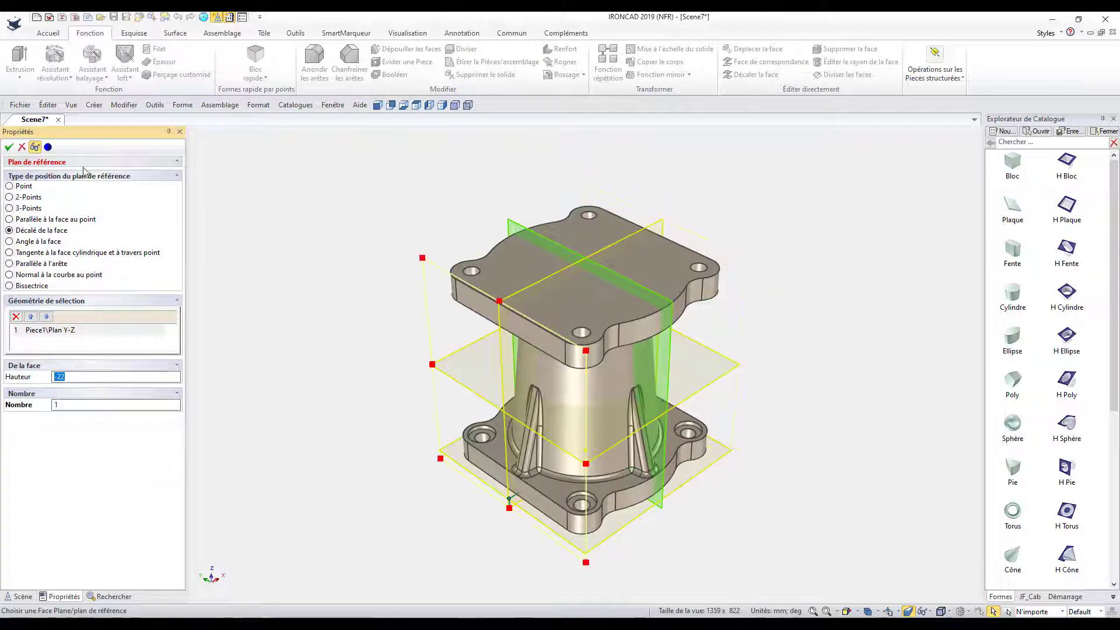
click(11, 149)
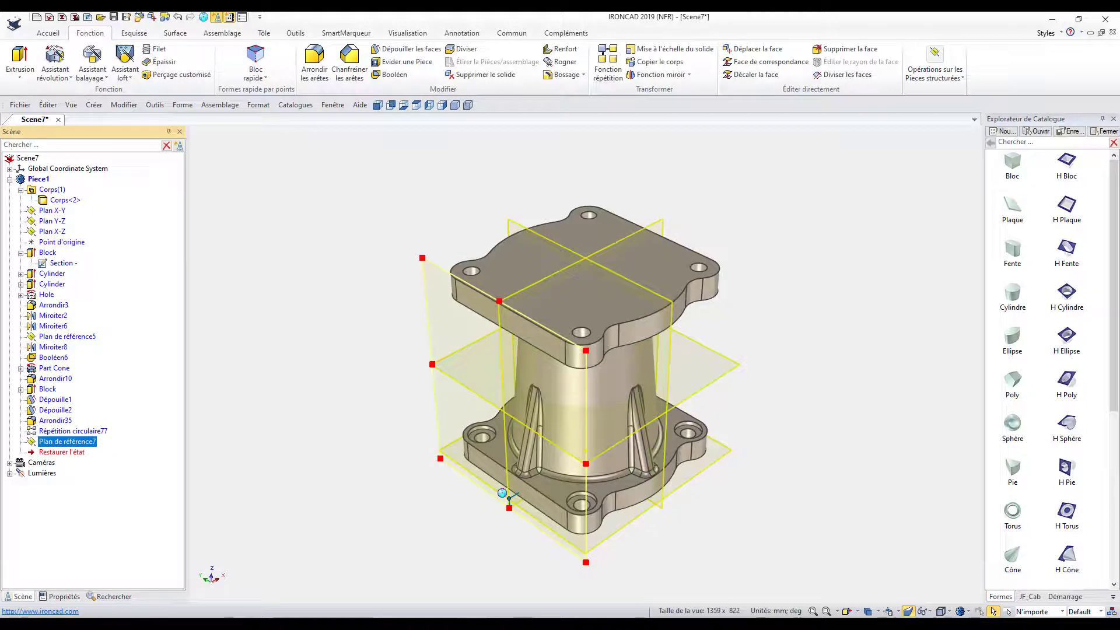
Step: Add Plan de référence8 as an offset reference plane from the X-Y plane
click(934, 65)
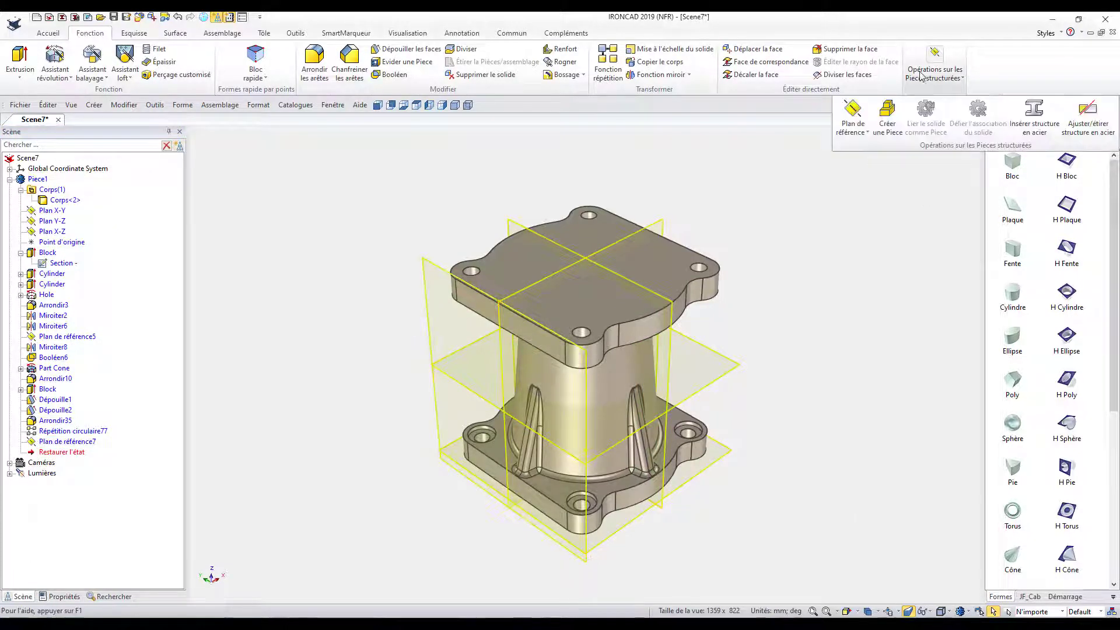
click(853, 114)
click(41, 231)
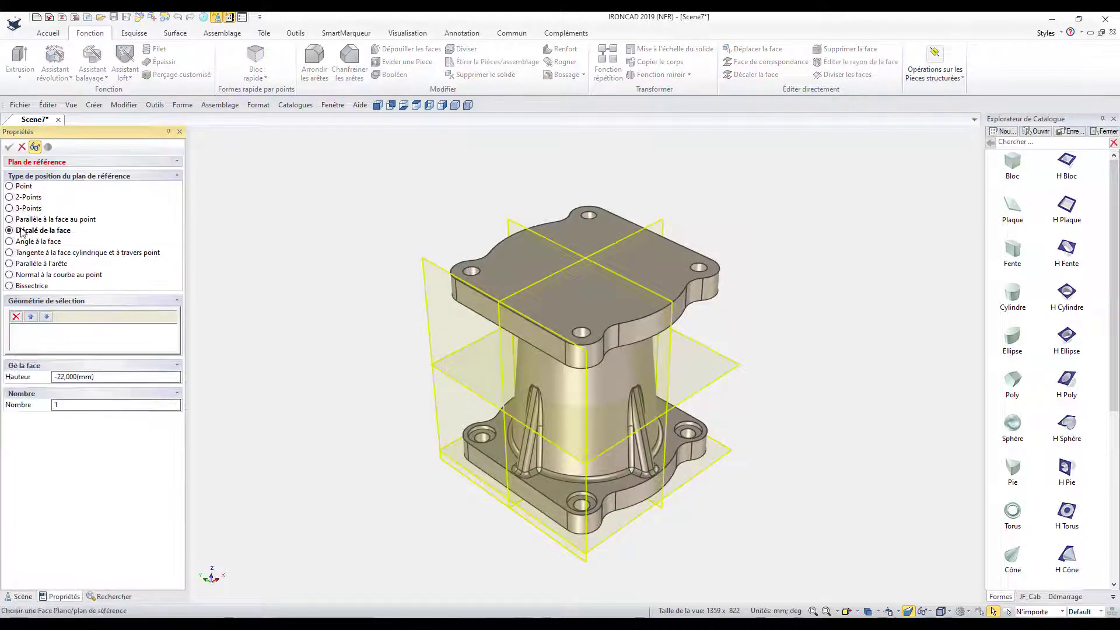
click(613, 523)
middle_drag(408, 490, 413, 445)
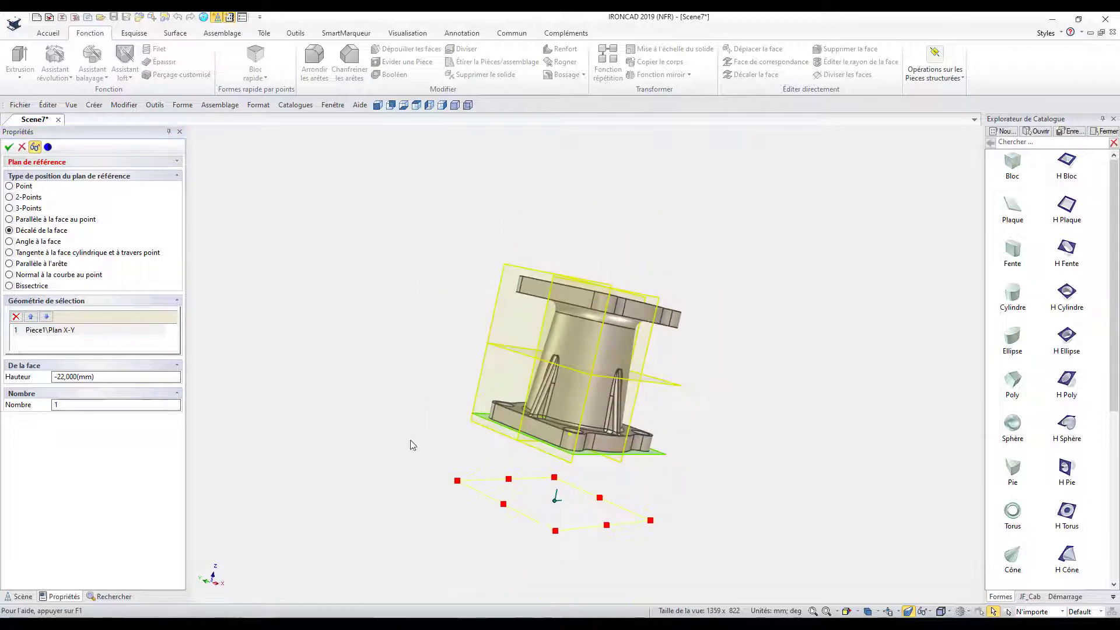
click(18, 366)
text(15)
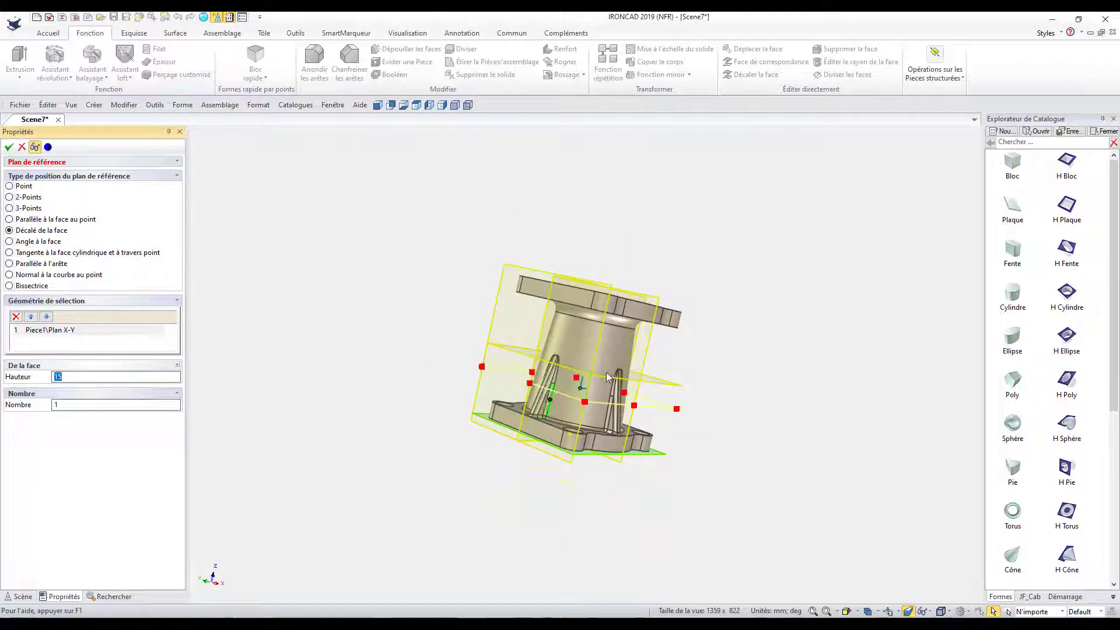
click(9, 147)
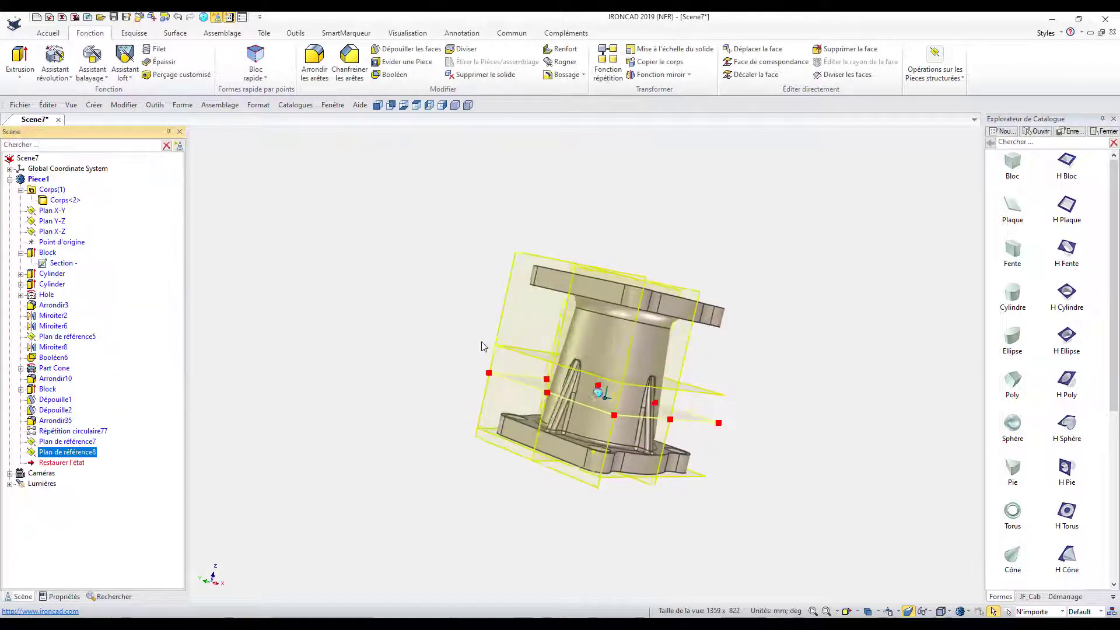
click(869, 611)
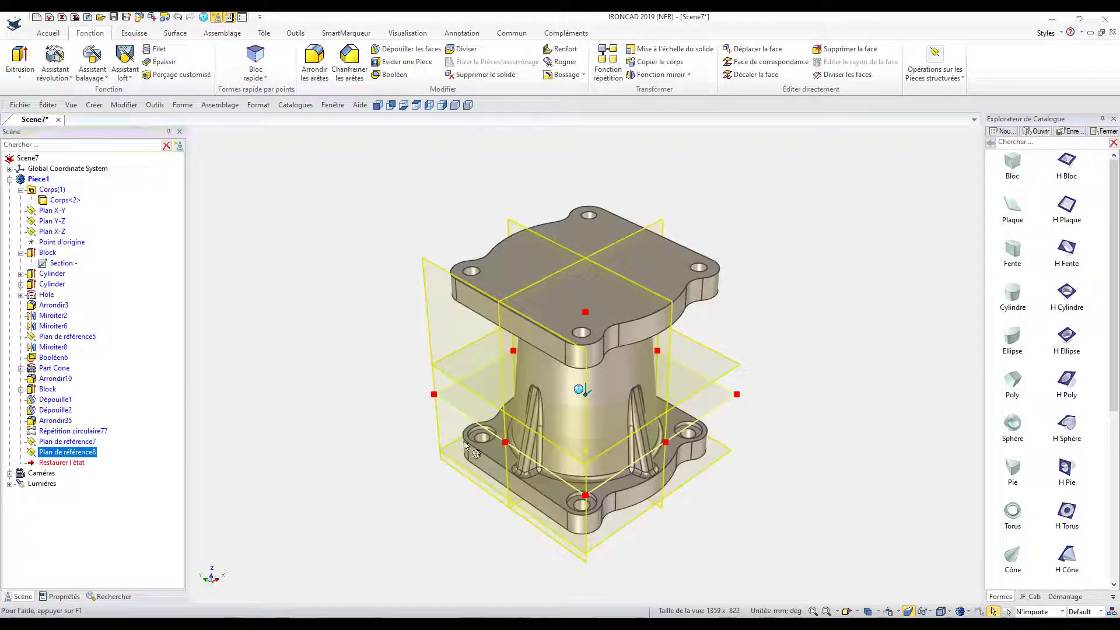
click(93, 443)
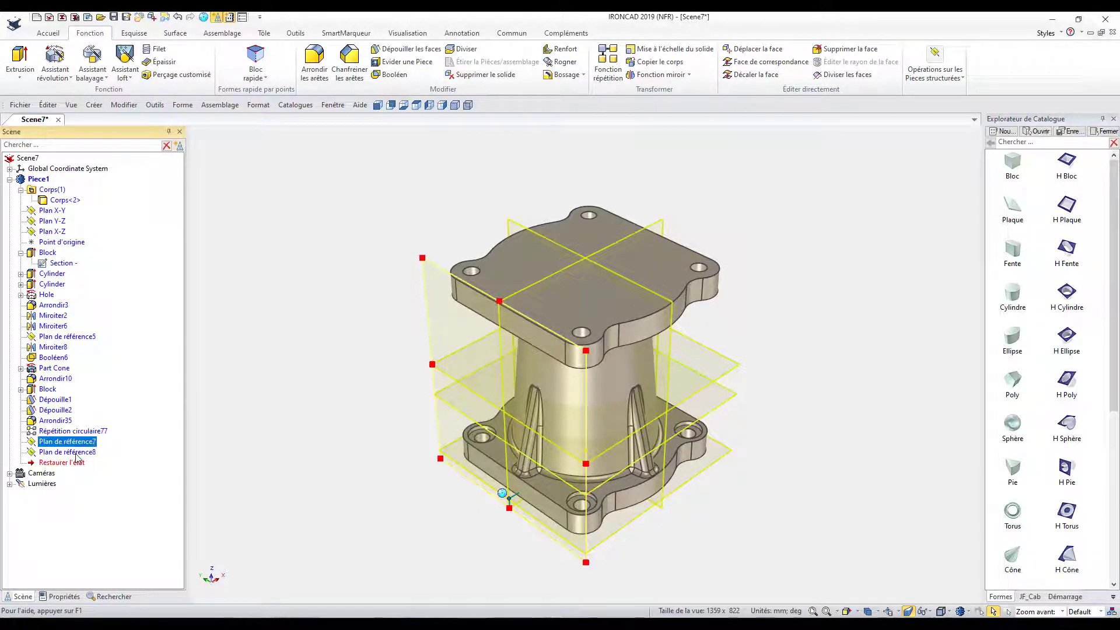
Step: Create Axe du plan de référence9 where Plan de référence8 and 7 intersect, direction reversed
click(253, 430)
click(934, 73)
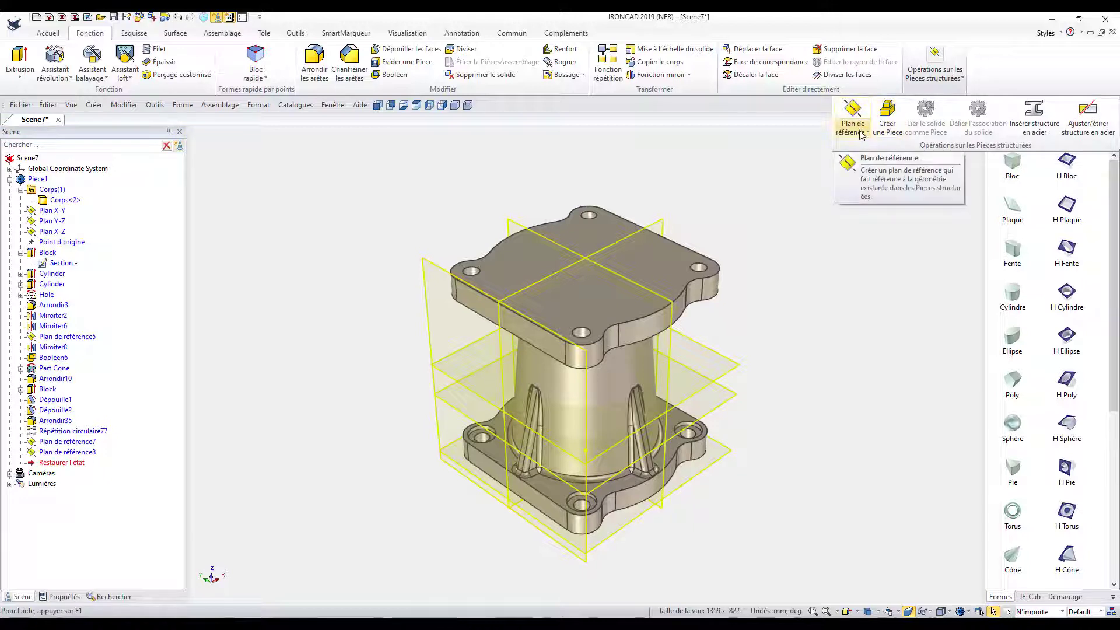
click(863, 133)
click(884, 156)
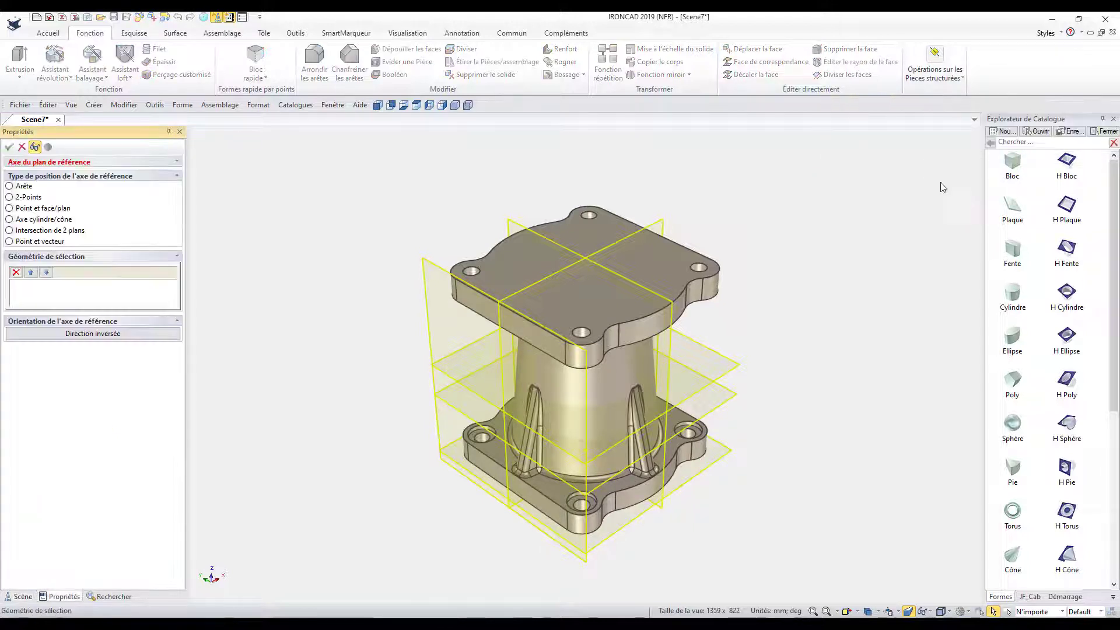
click(725, 397)
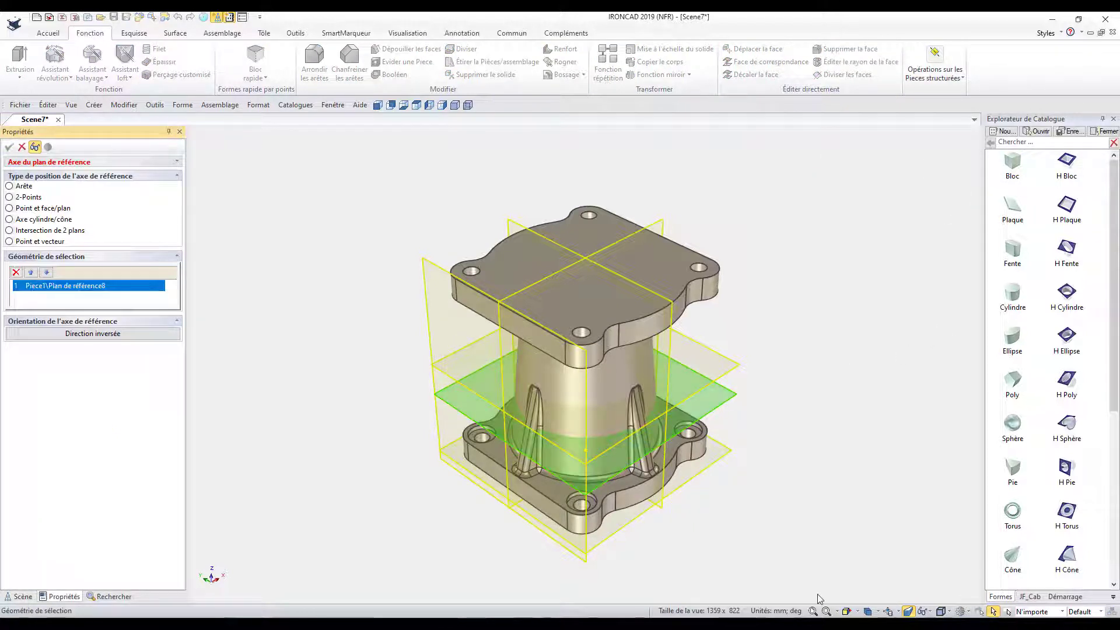
click(439, 310)
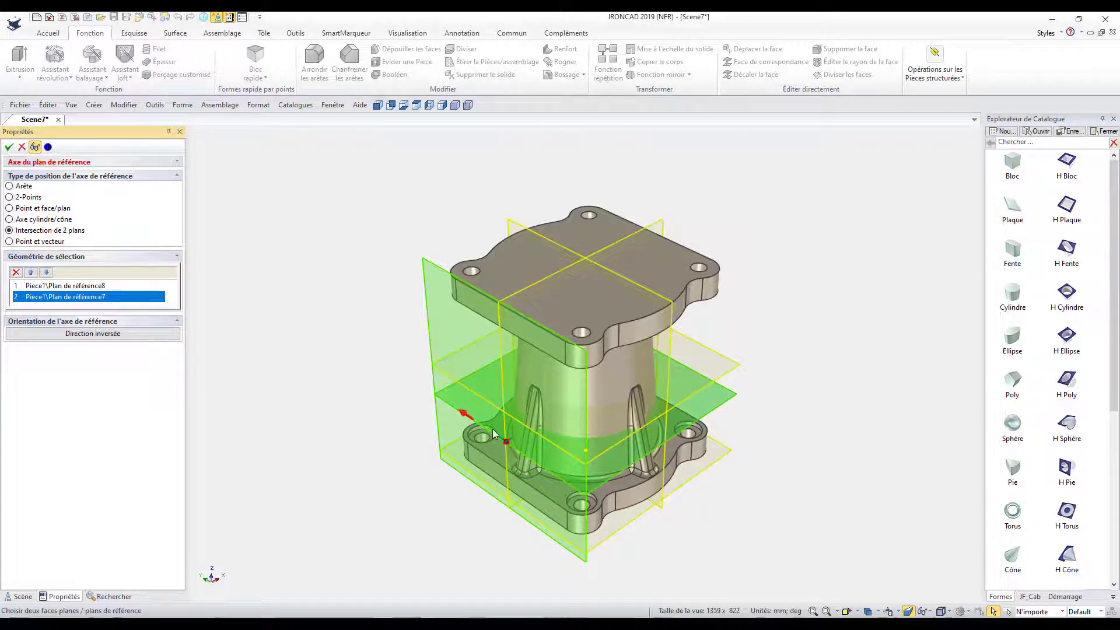
click(92, 333)
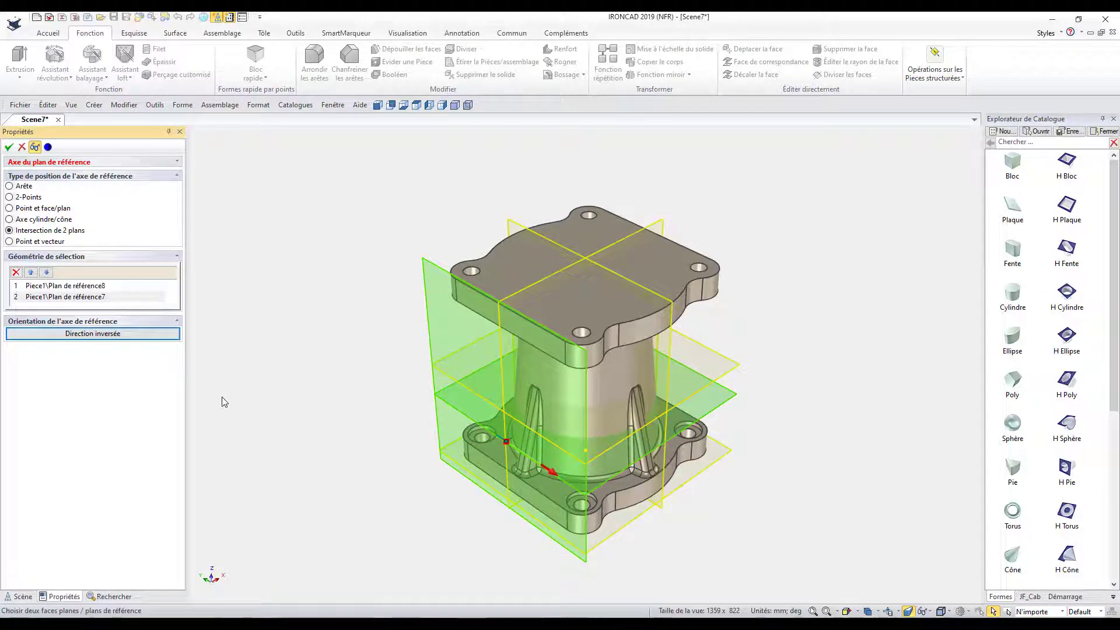
click(9, 147)
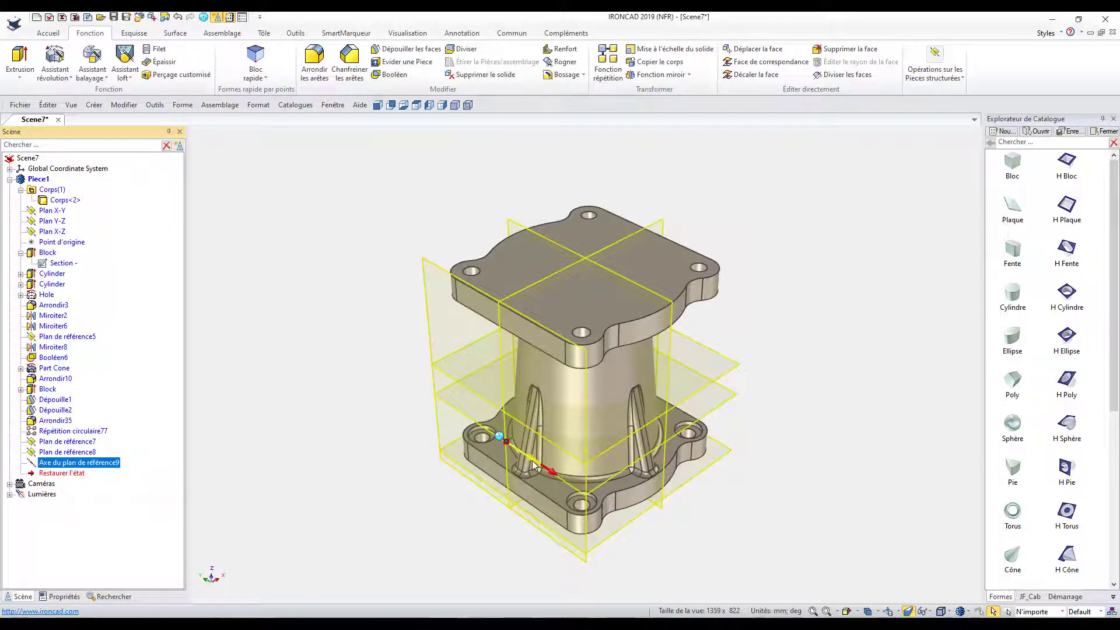
scroll(533, 465, up, 2)
scroll(534, 464, up, 2)
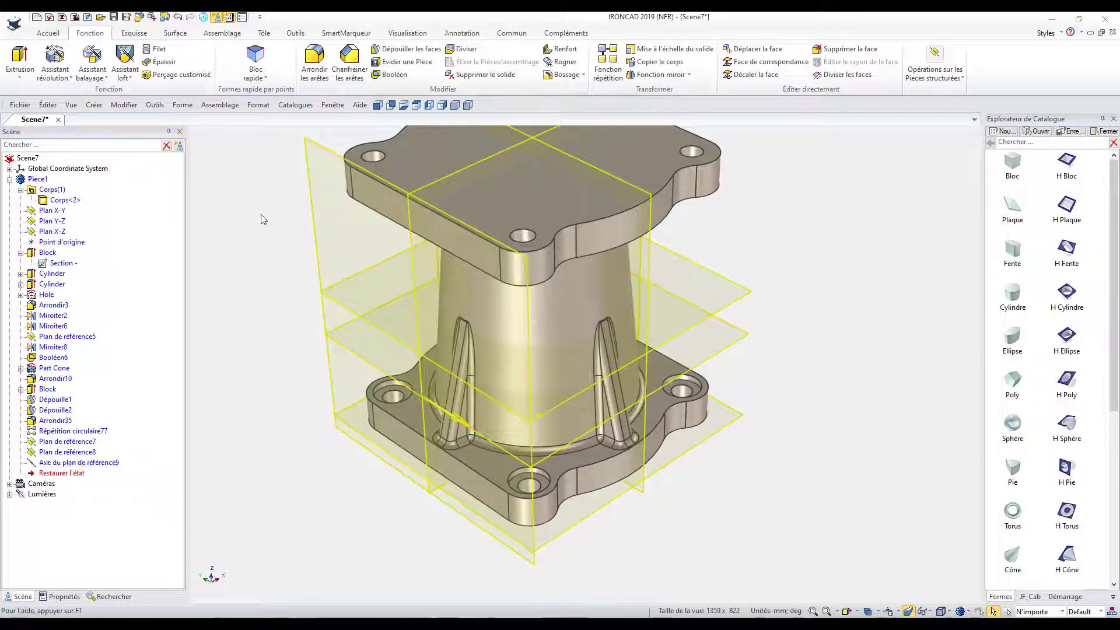
Step: Start an Angle à la face plane on Plan de référence7, hinged on Axe du plan de référence9
click(933, 65)
click(851, 117)
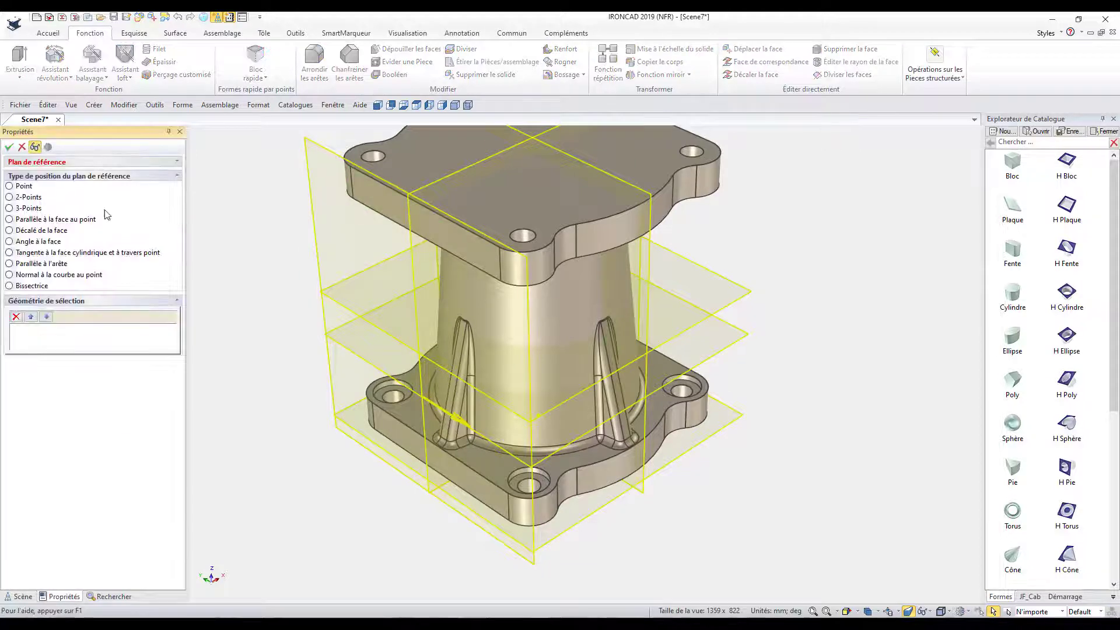
click(59, 242)
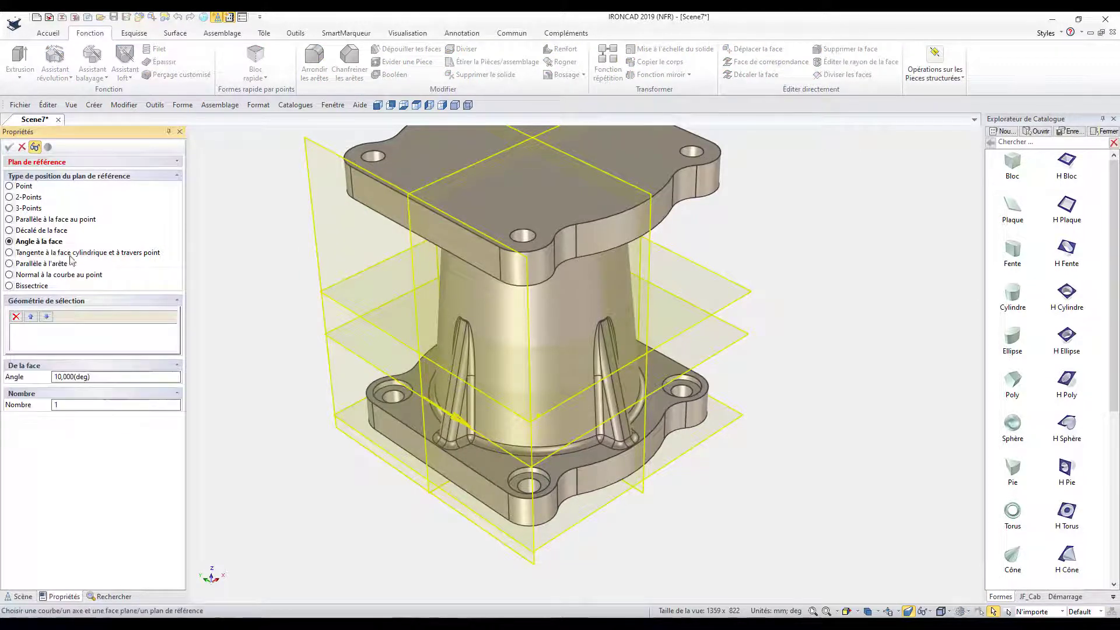
click(368, 239)
click(453, 414)
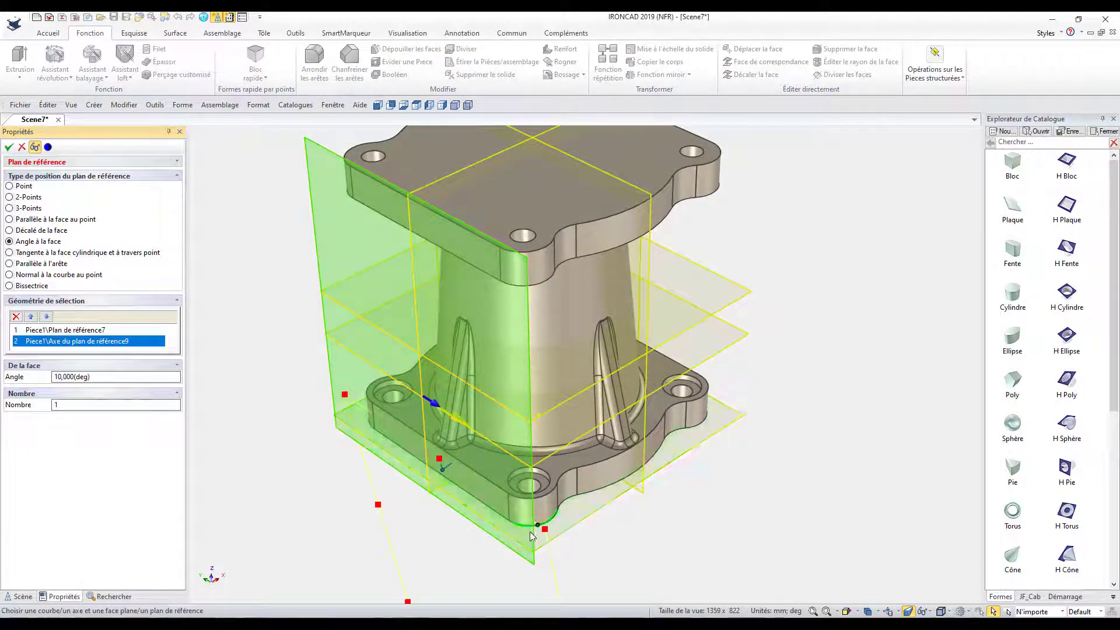
middle_drag(453, 414, 294, 484)
Step: Set the plane's tilt to -20° and confirm it as Plan de référence11
double_click(81, 376)
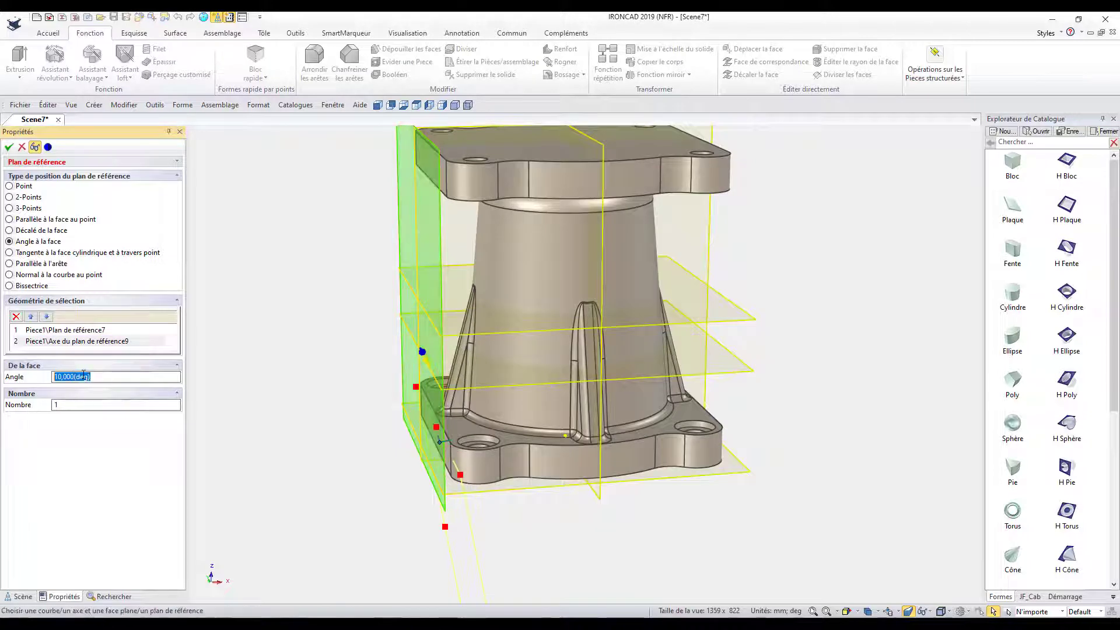
text(22)
key(Return)
text(-22)
key(Return)
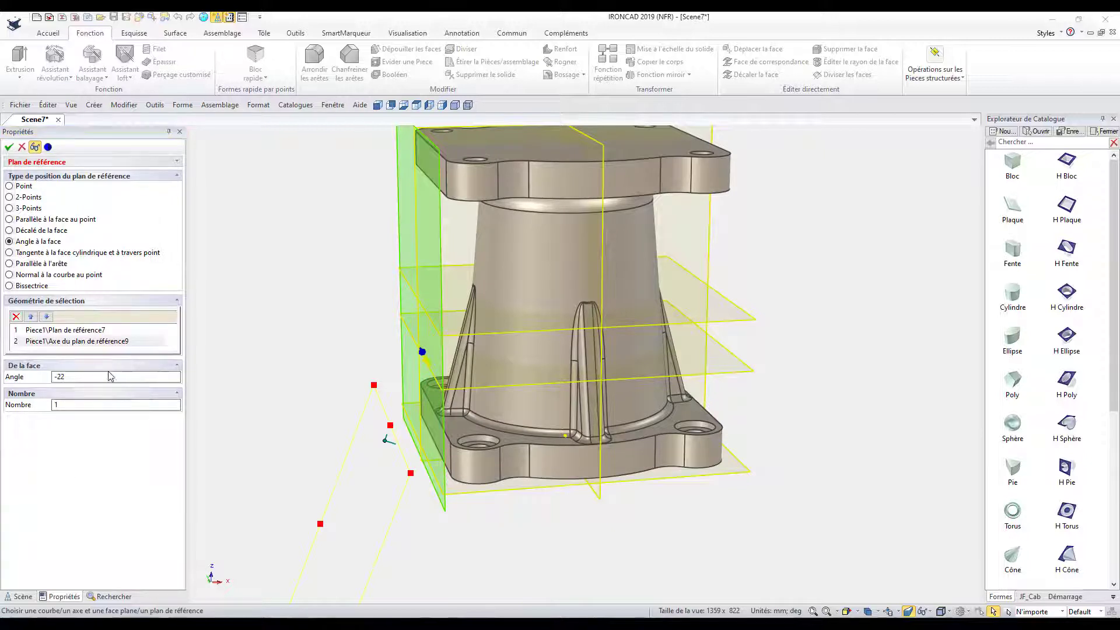
text(0)
key(Return)
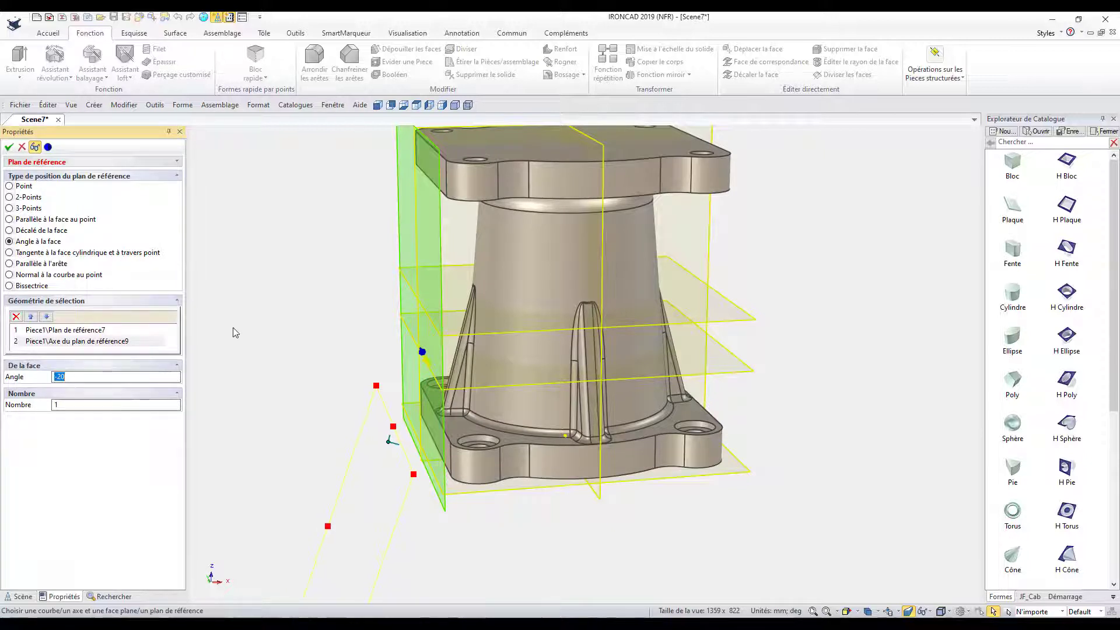
drag(395, 427, 490, 149)
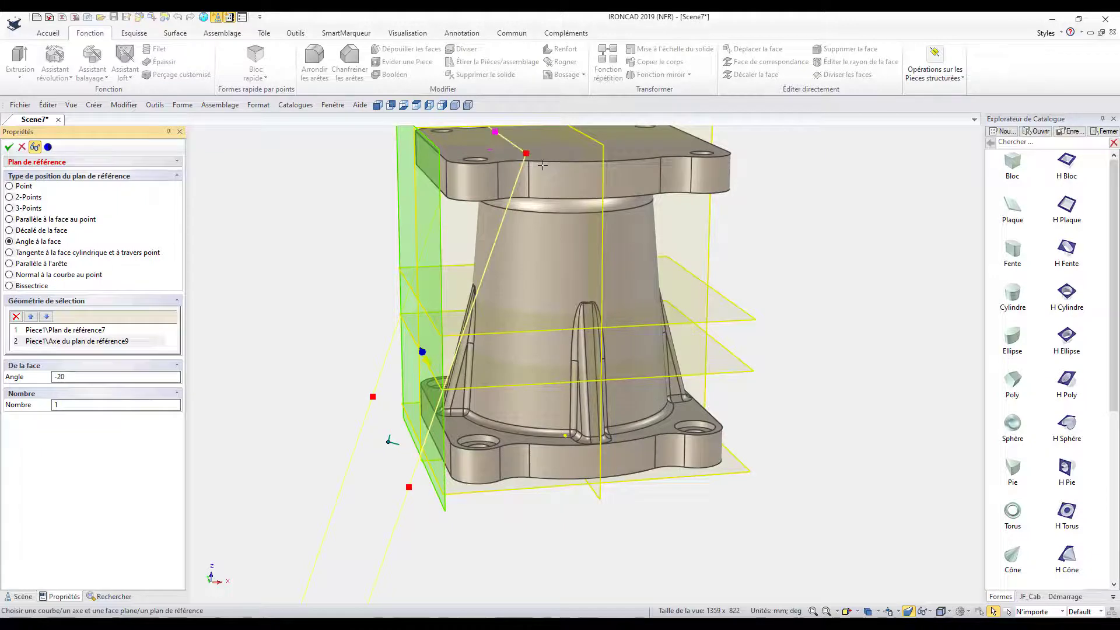
click(10, 148)
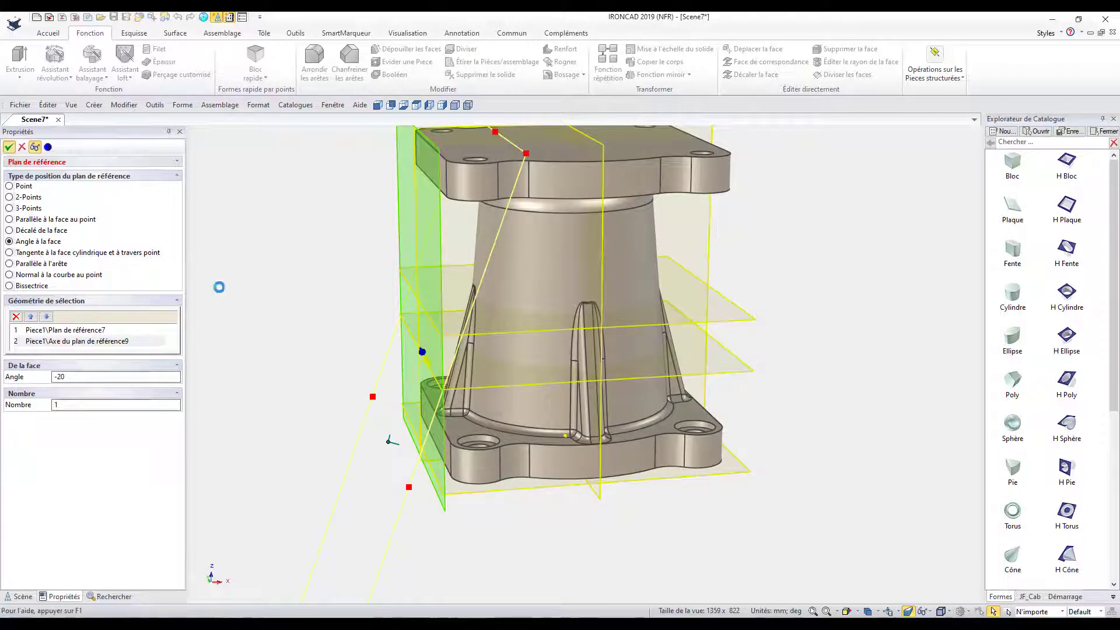
click(219, 288)
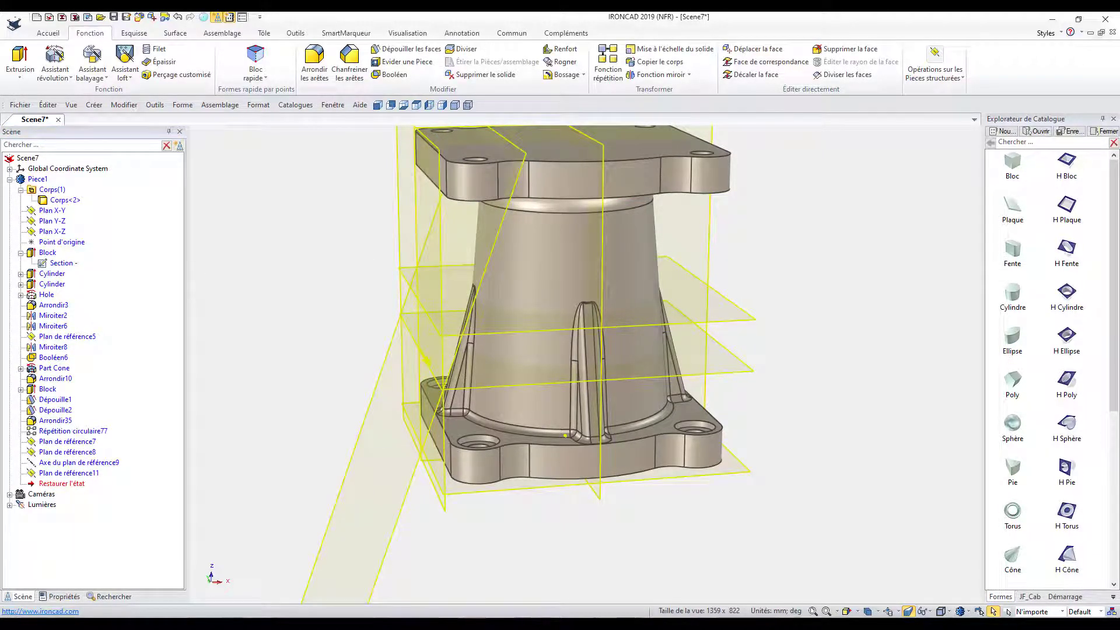
click(868, 611)
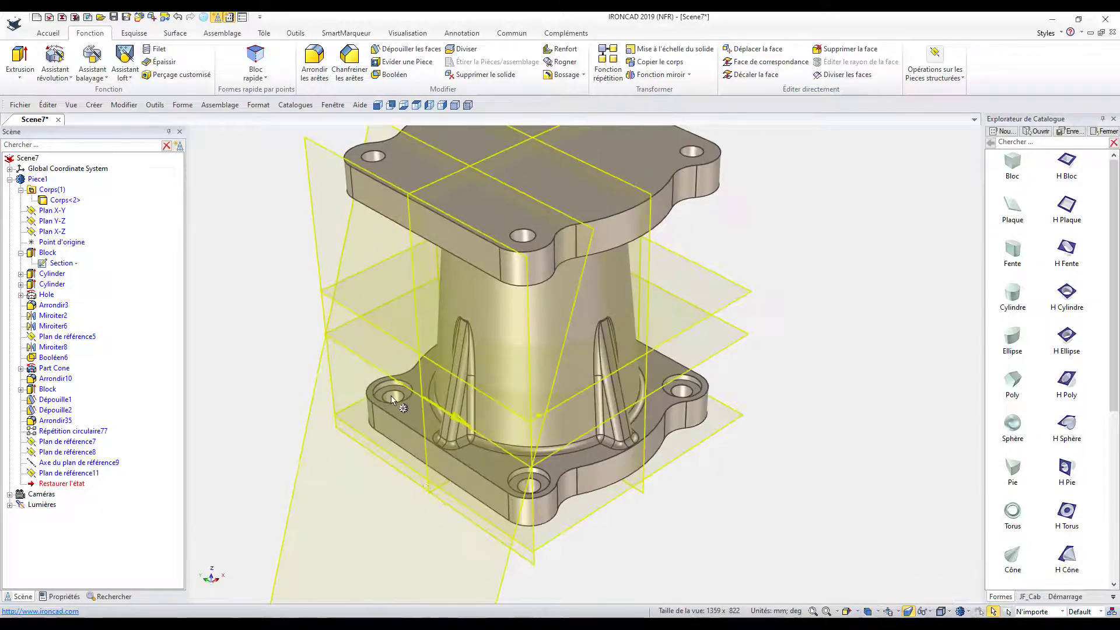
Step: Create Point de référence12 by entering coordinates -22, 0, 15 mm
scroll(420, 398, up, 1)
scroll(420, 398, up, 1)
scroll(420, 398, up, 1)
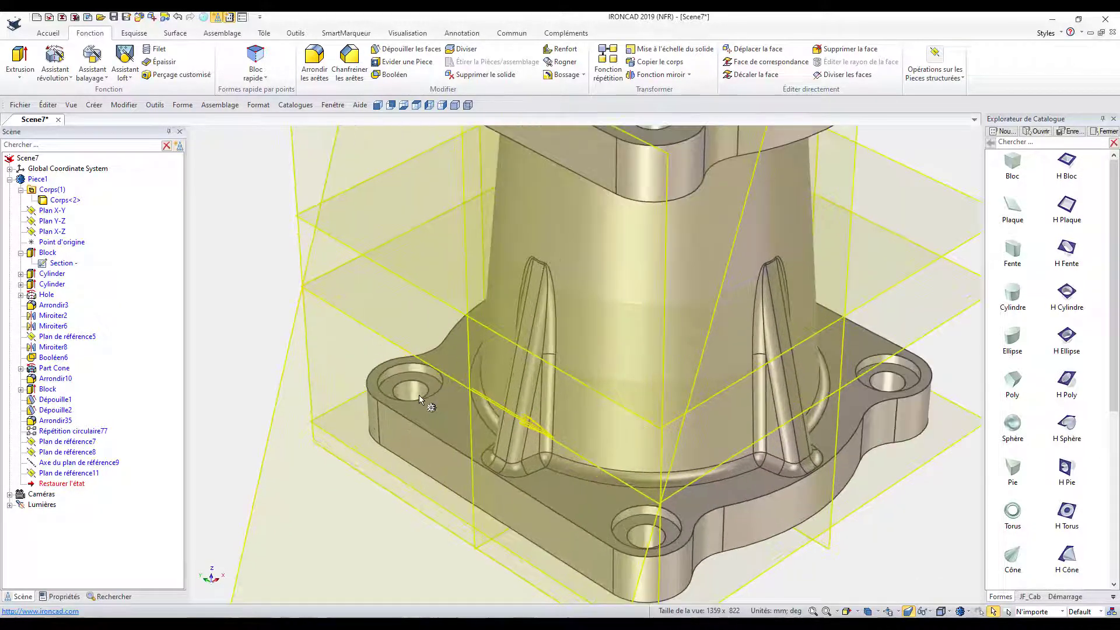
click(935, 72)
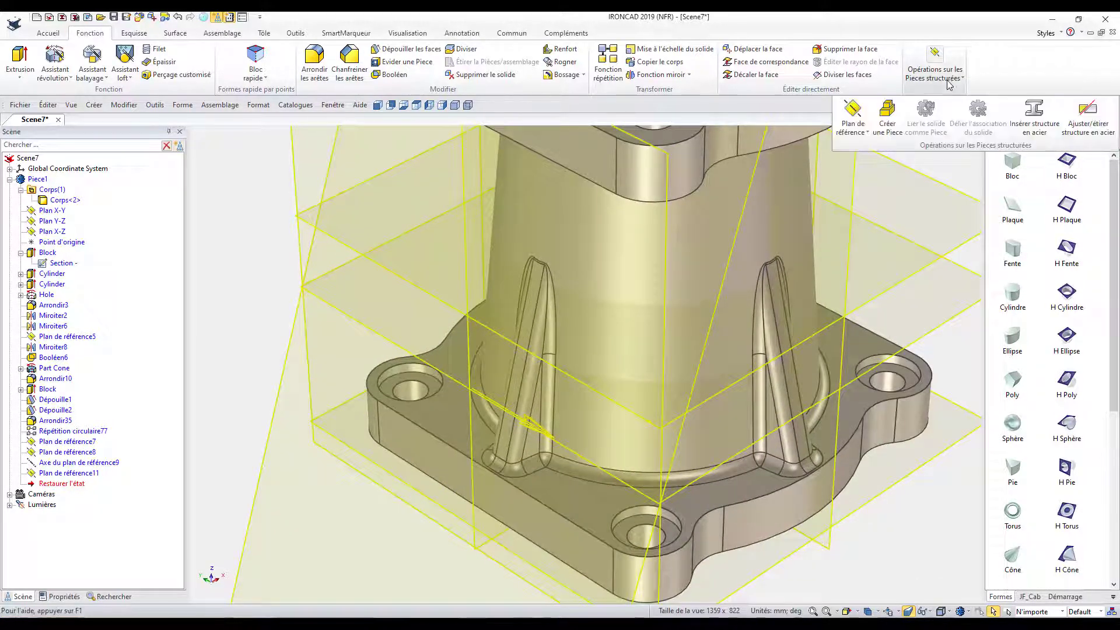
click(865, 133)
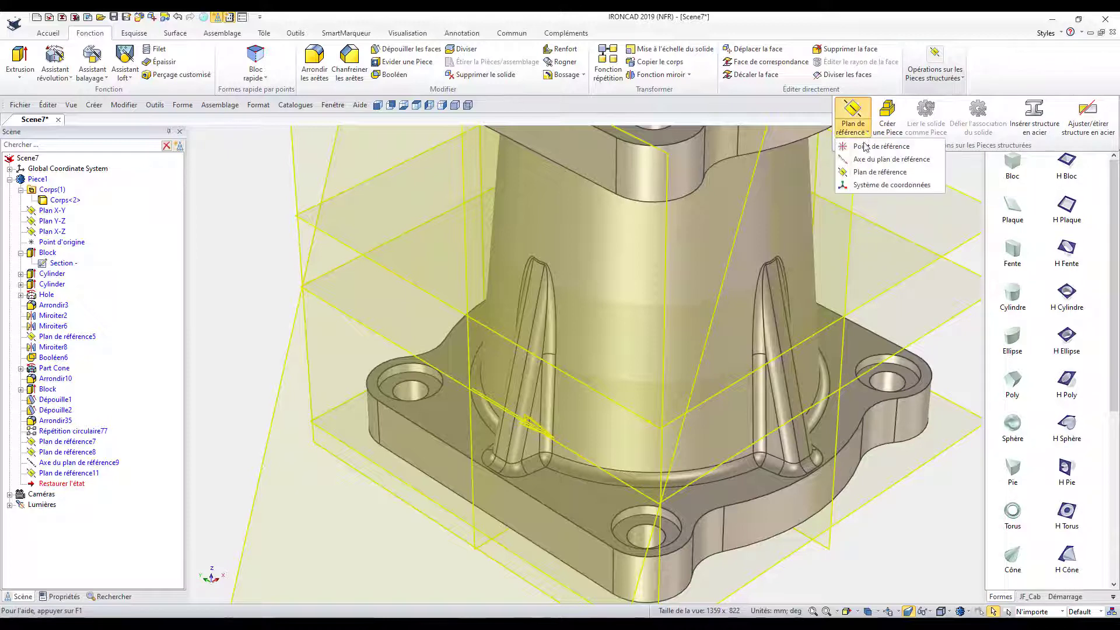
click(918, 149)
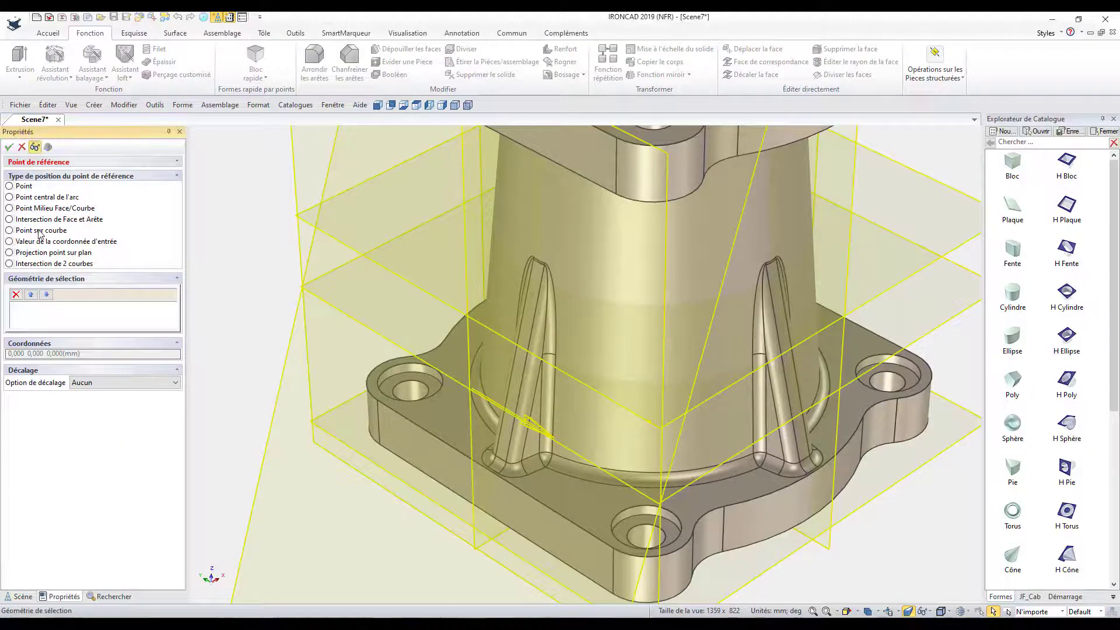
click(91, 242)
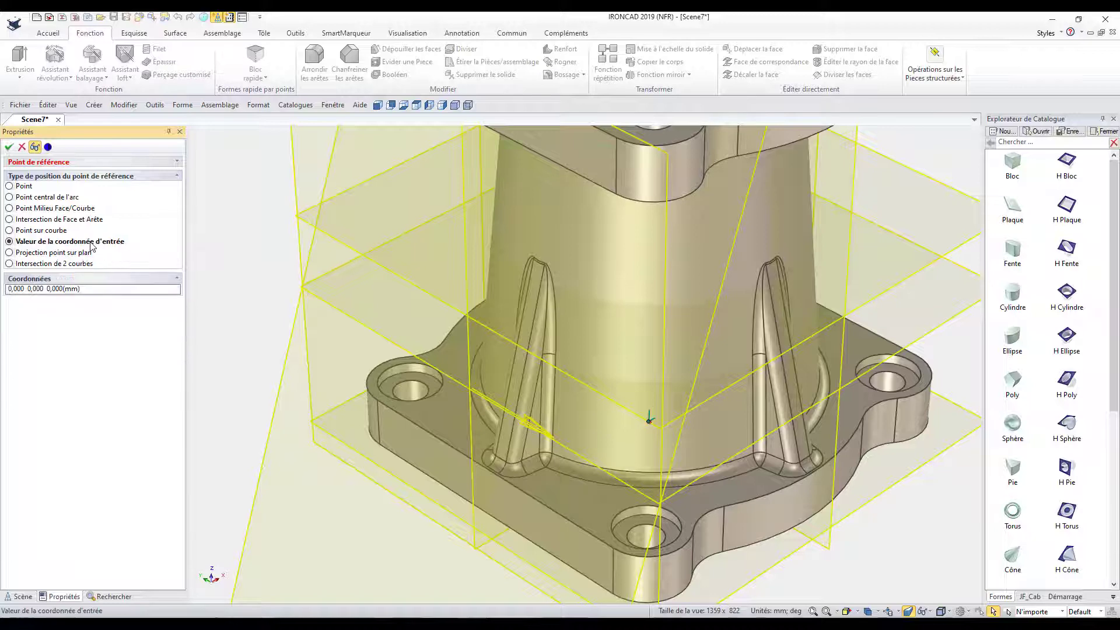
click(469, 386)
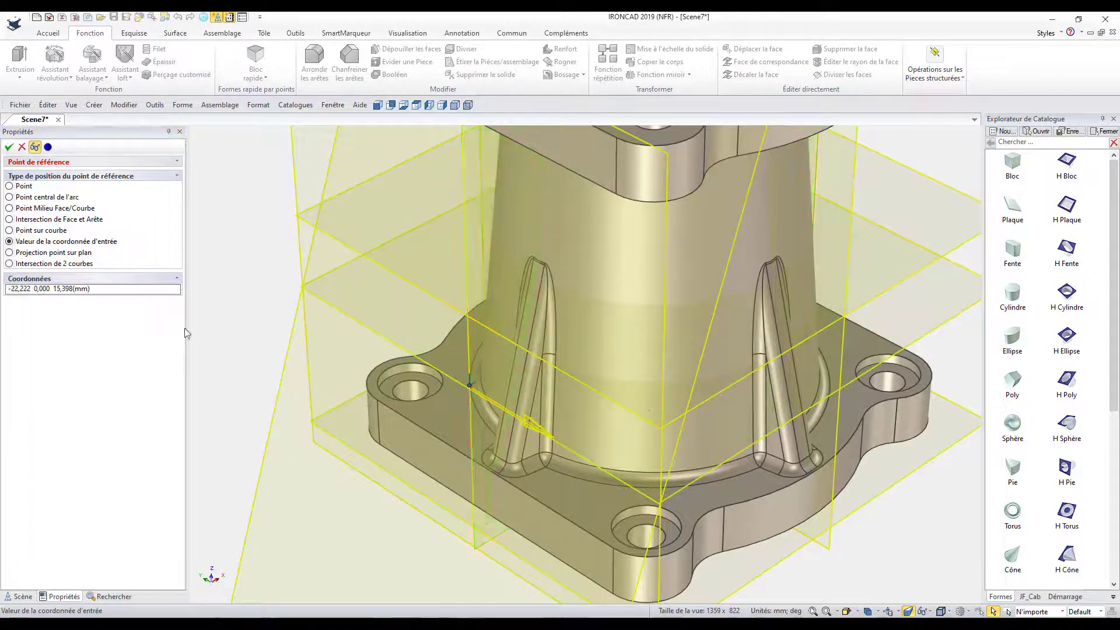
double_click(32, 291)
text(-22)
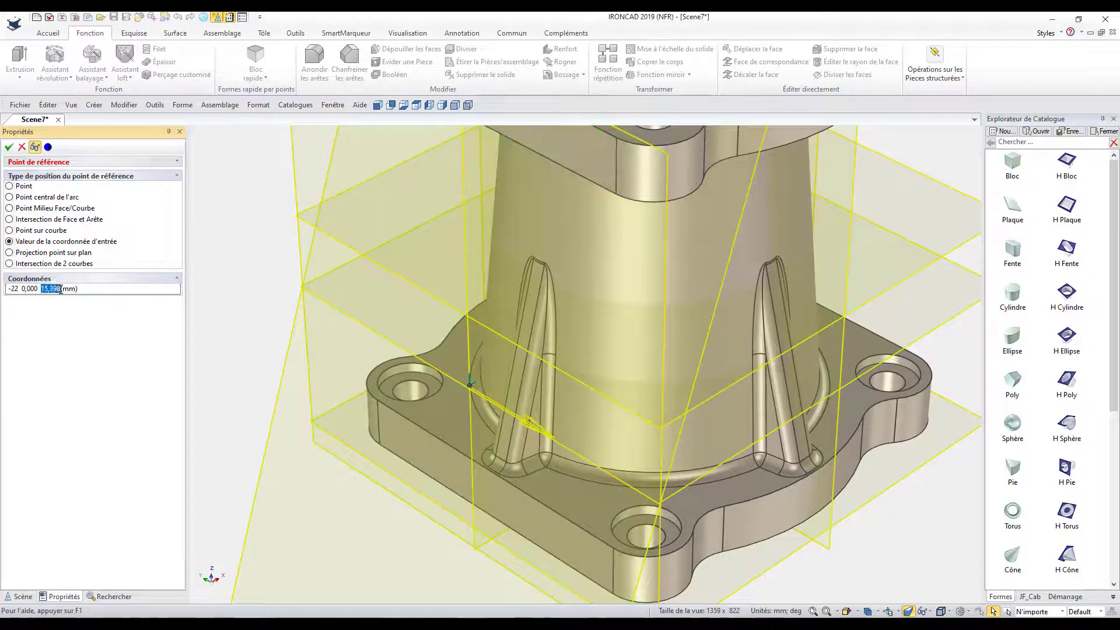
text(15)
key(Return)
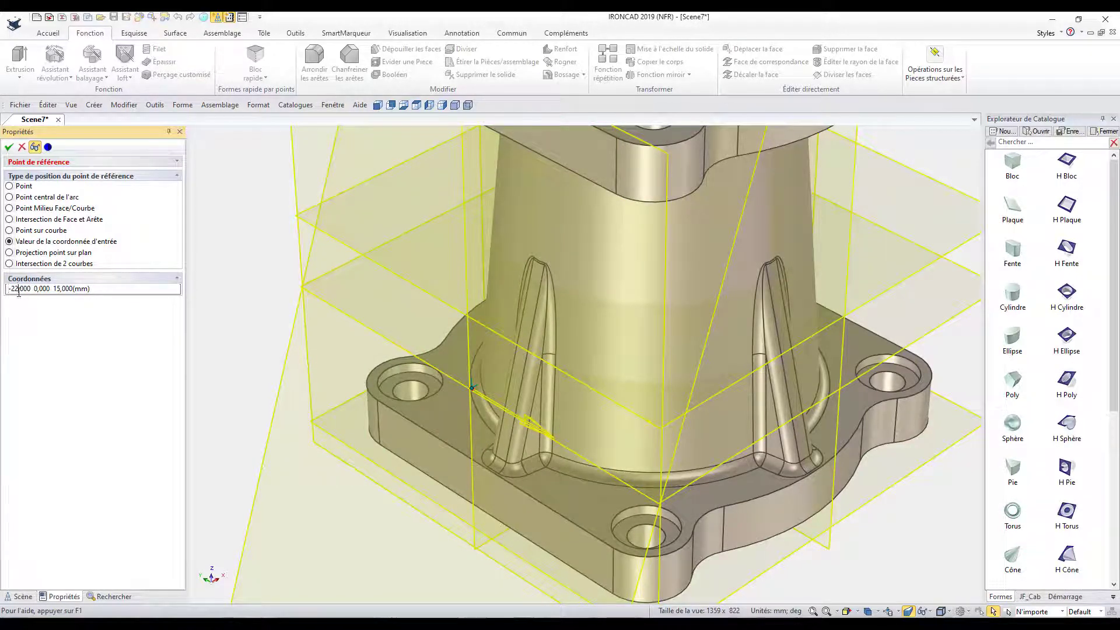
click(9, 146)
middle_drag(462, 464, 361, 385)
drag(1012, 292, 484, 403)
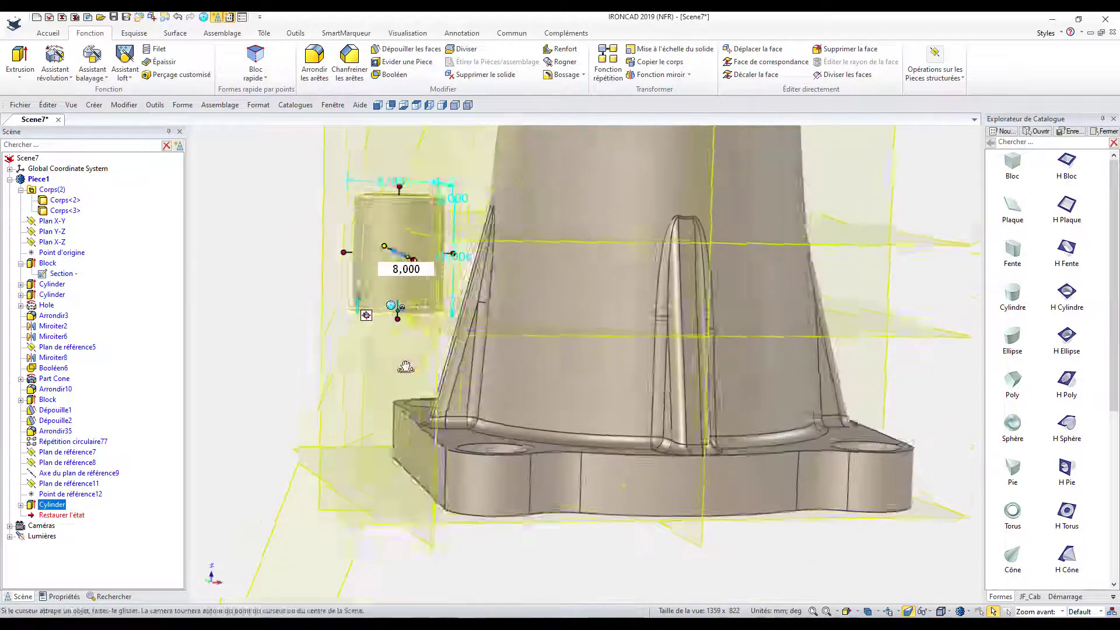
middle_drag(633, 502, 387, 369)
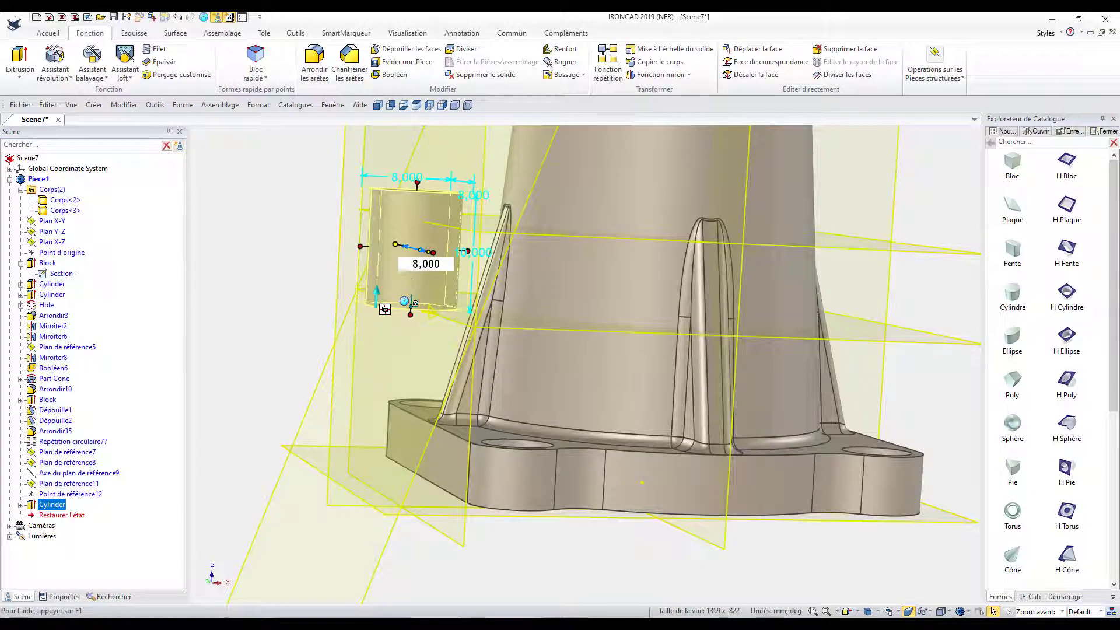
key(F10)
drag(425, 309, 381, 338)
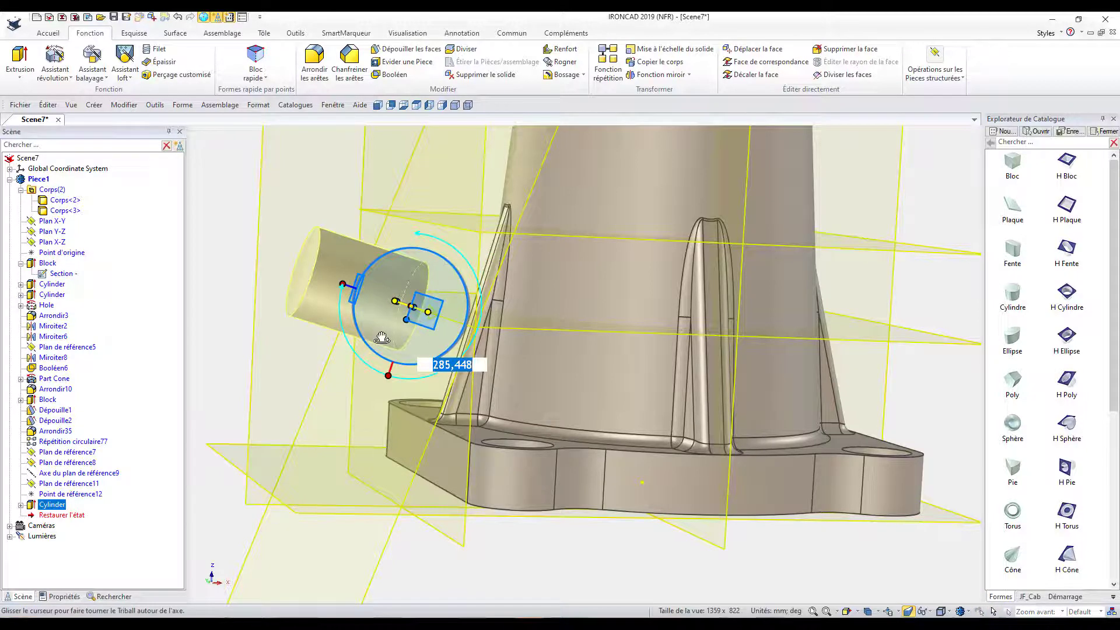
scroll(382, 338, down, 3)
middle_drag(382, 339, 616, 579)
key(Delete)
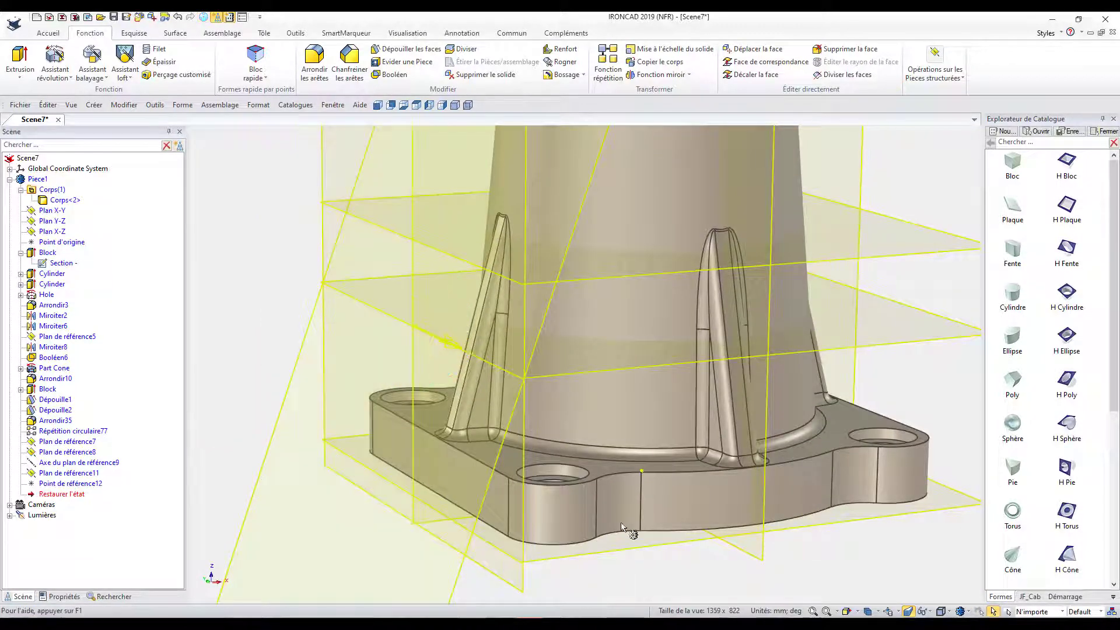
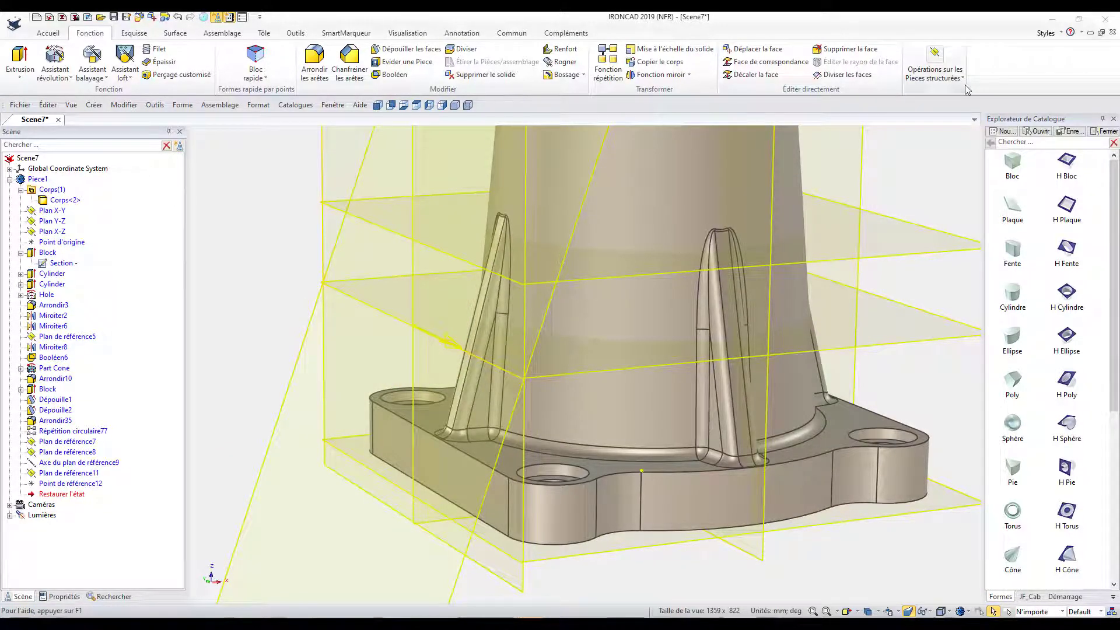
Step: Begin an extrusion with a Forme 2D sketch on Plan de référence11, origin at Point de référence12
click(20, 61)
click(101, 193)
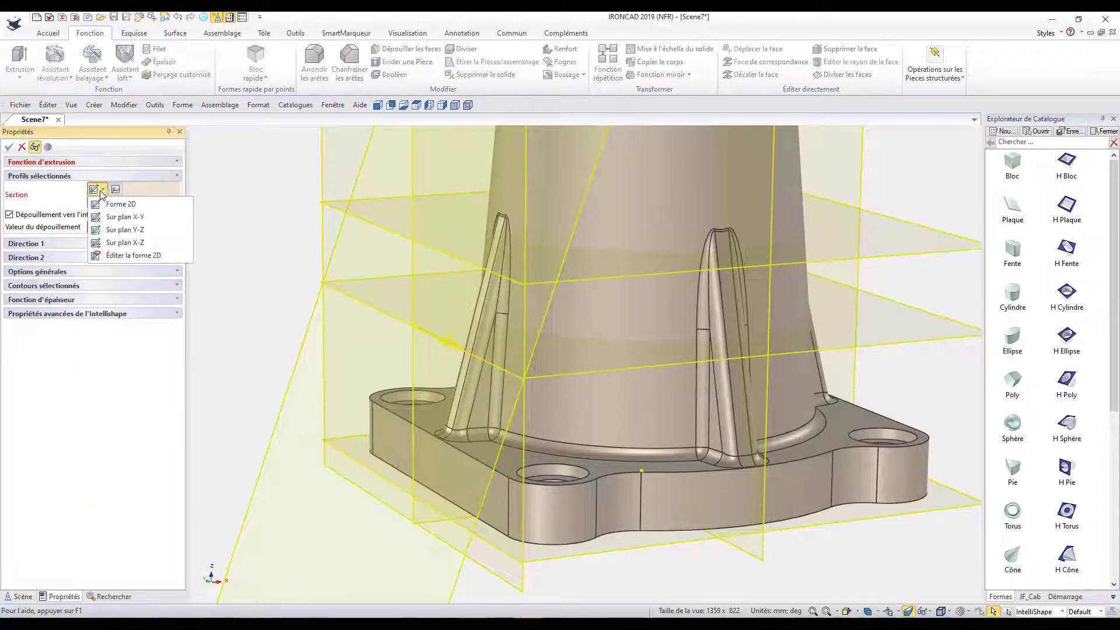
click(104, 205)
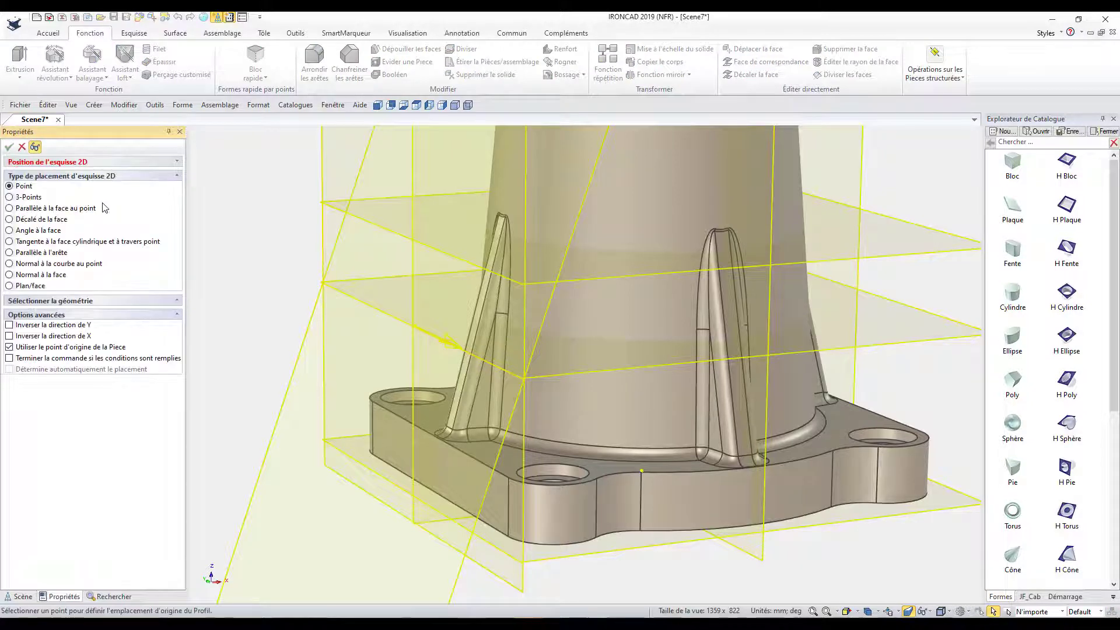
click(10, 286)
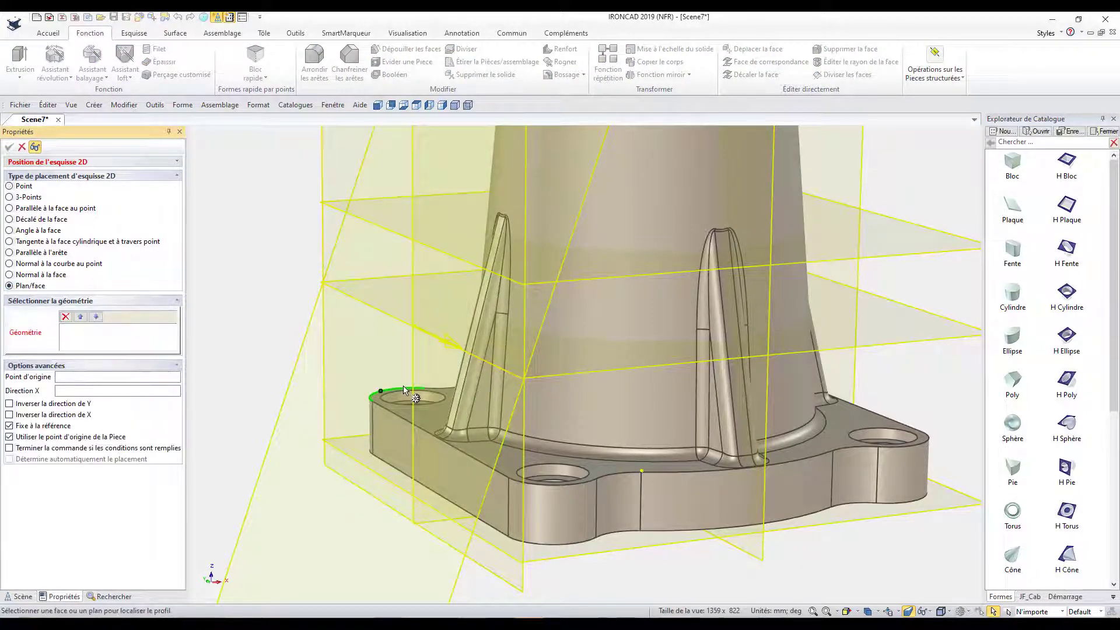
click(298, 418)
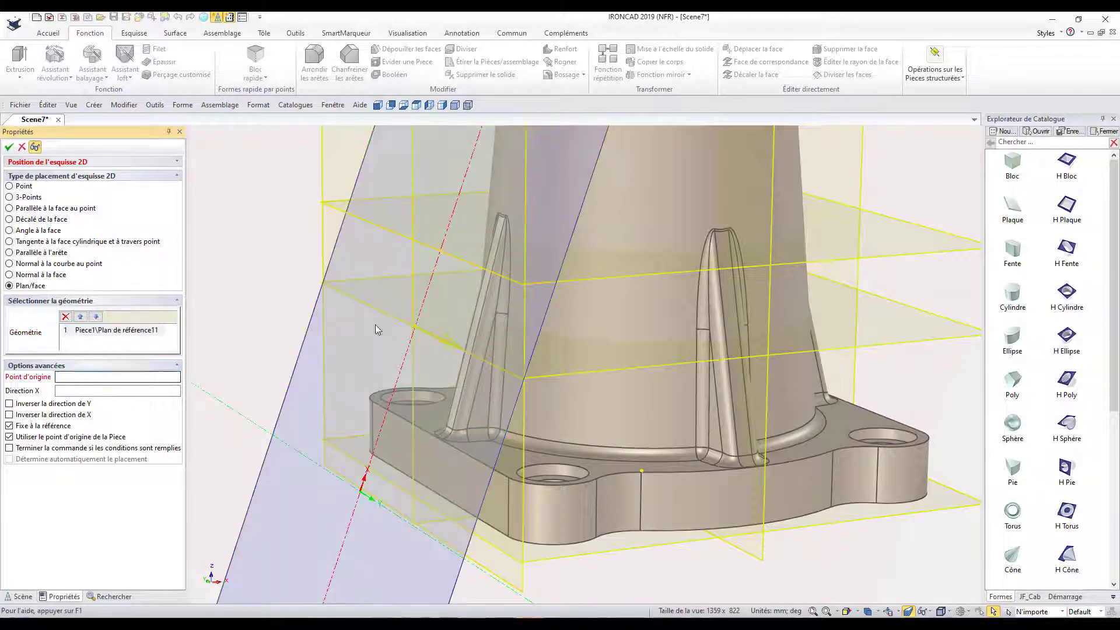
click(415, 327)
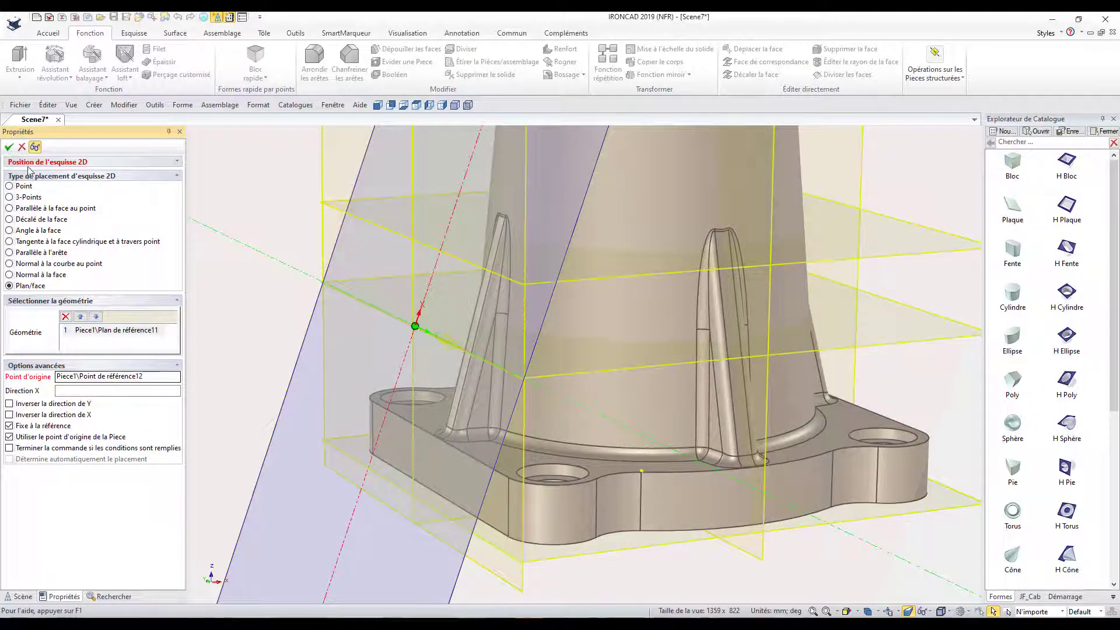
click(10, 147)
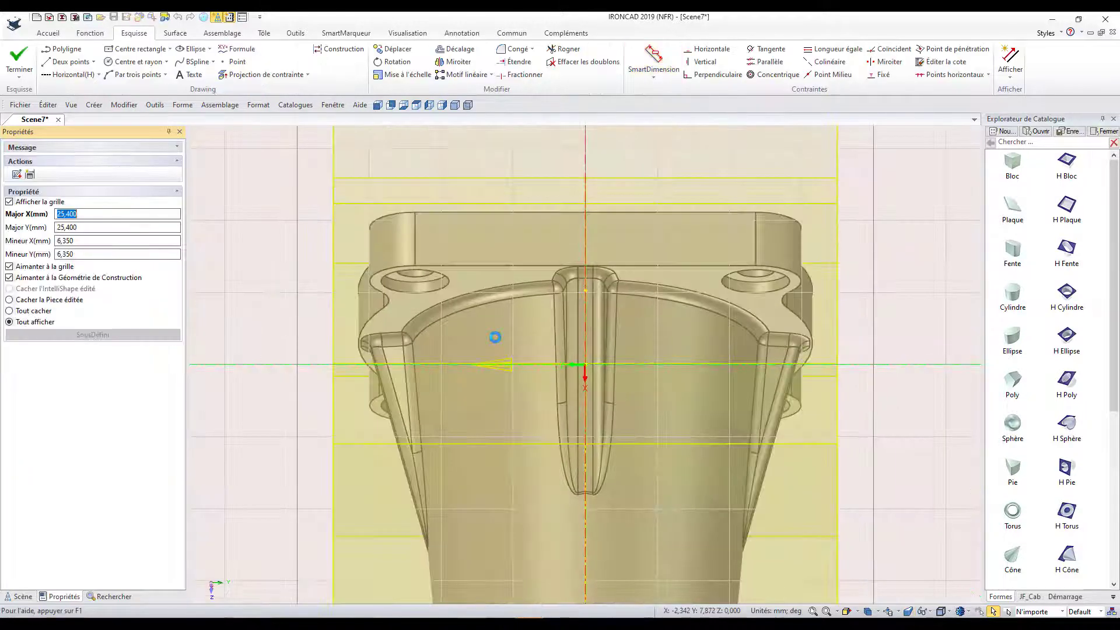
Step: Draw a centre-and-radius circle at the sketch origin and dimension its radius to 6 mm
click(134, 61)
click(585, 364)
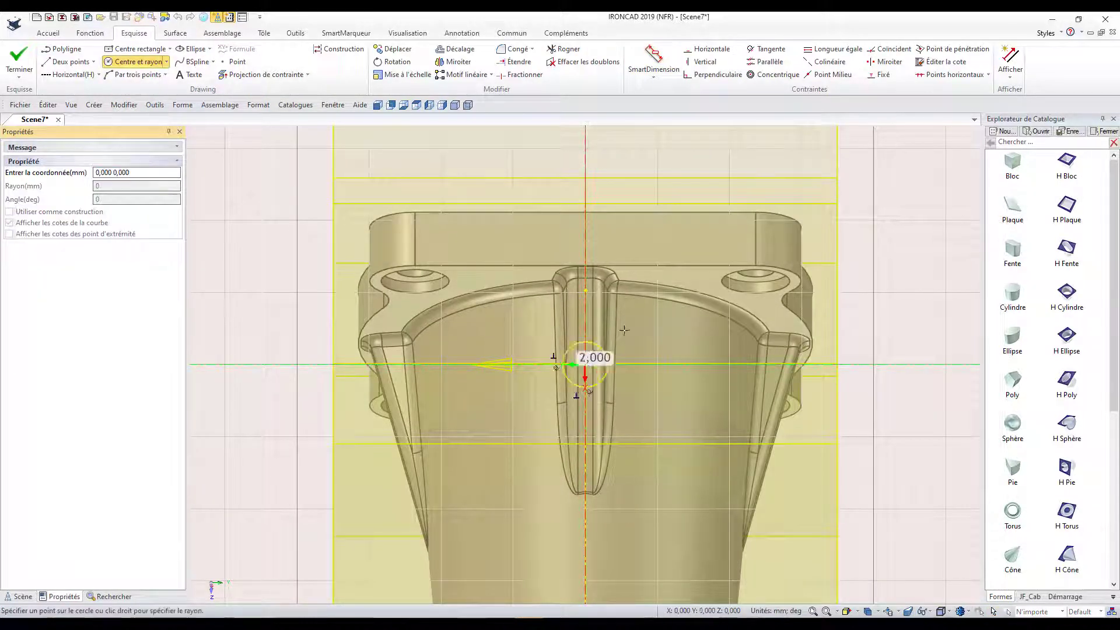
right_click(651, 306)
key(Return)
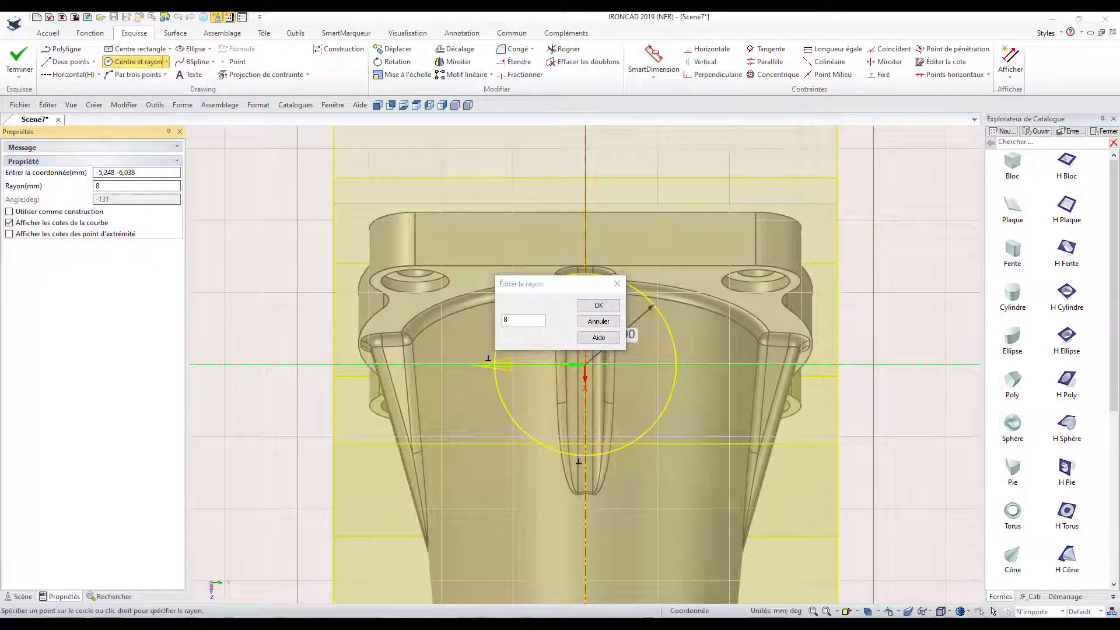
click(599, 305)
click(654, 59)
click(662, 318)
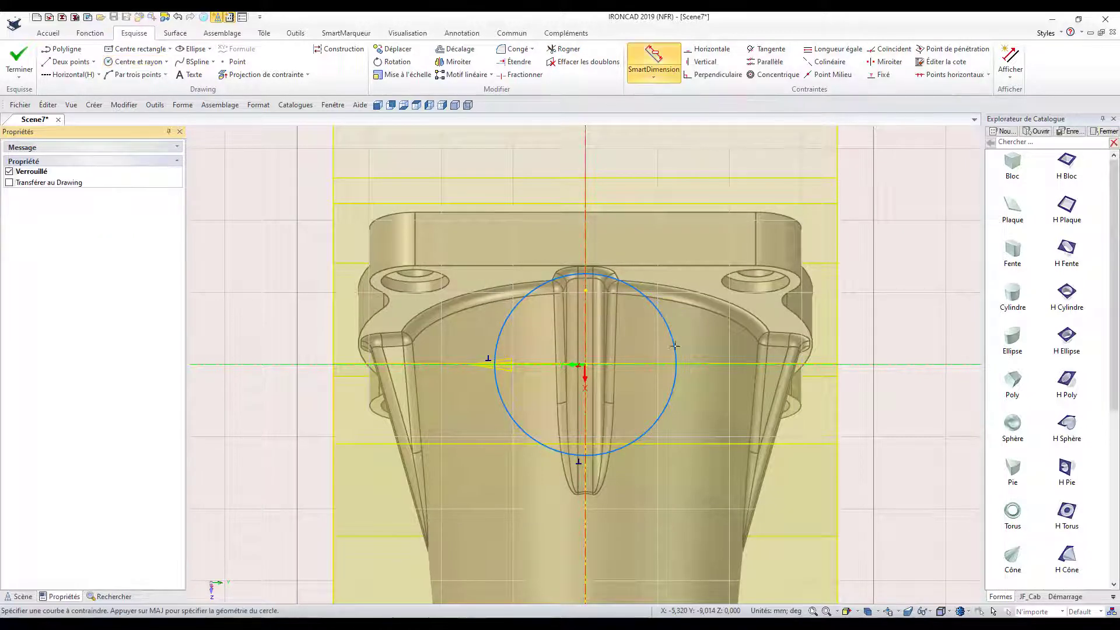
click(709, 339)
key(Return)
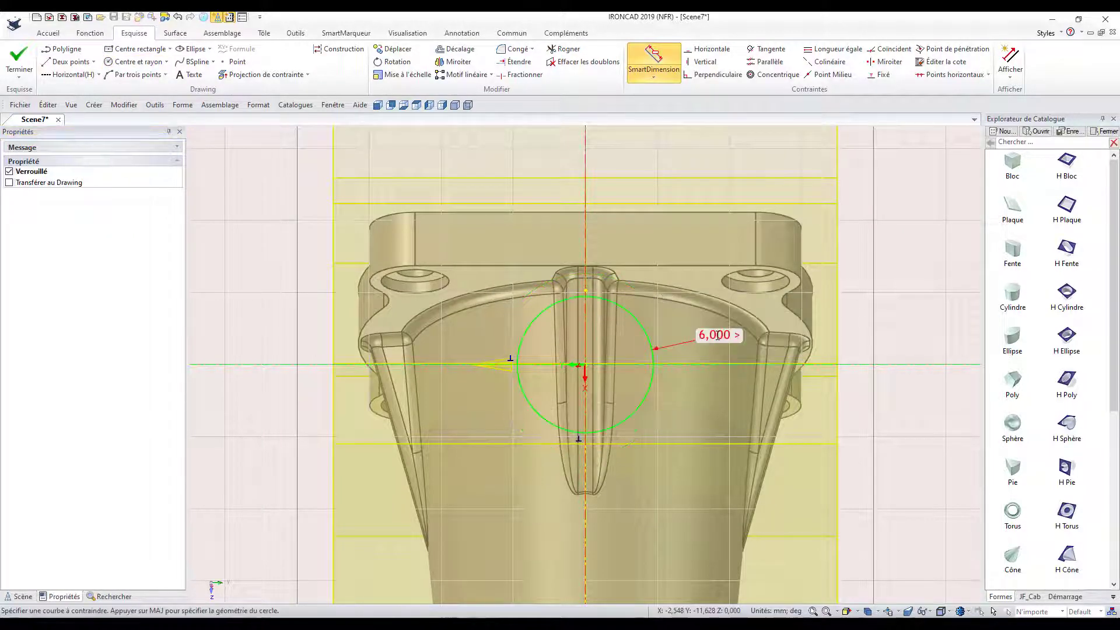
Step: Extrude the circle 20,661 mm into a solid boss, Extrusion9
click(22, 58)
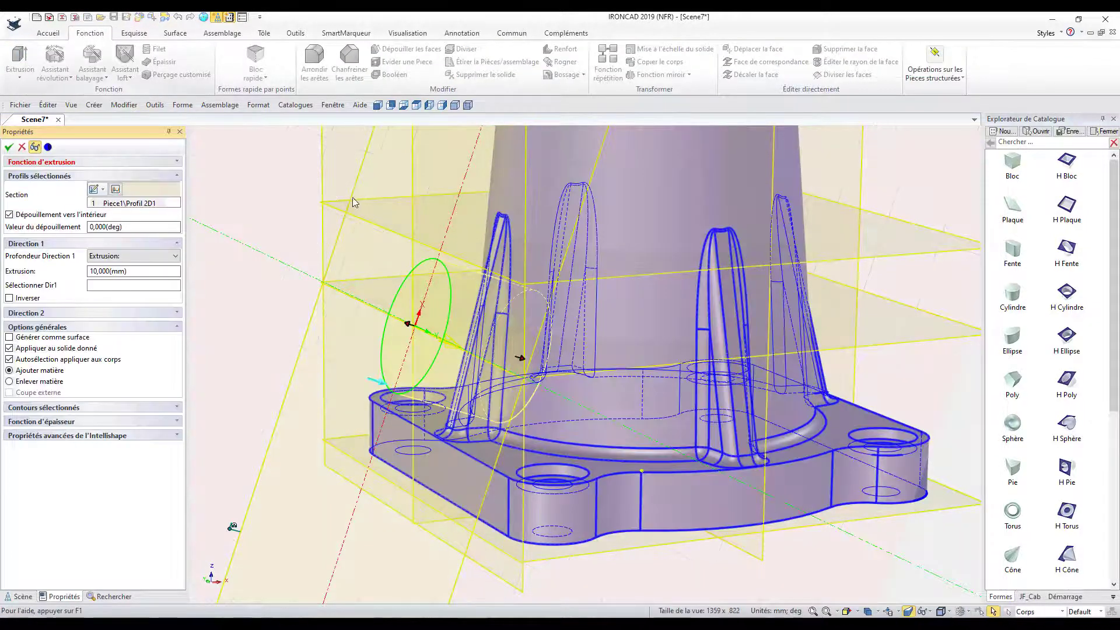
middle_drag(668, 487, 633, 344)
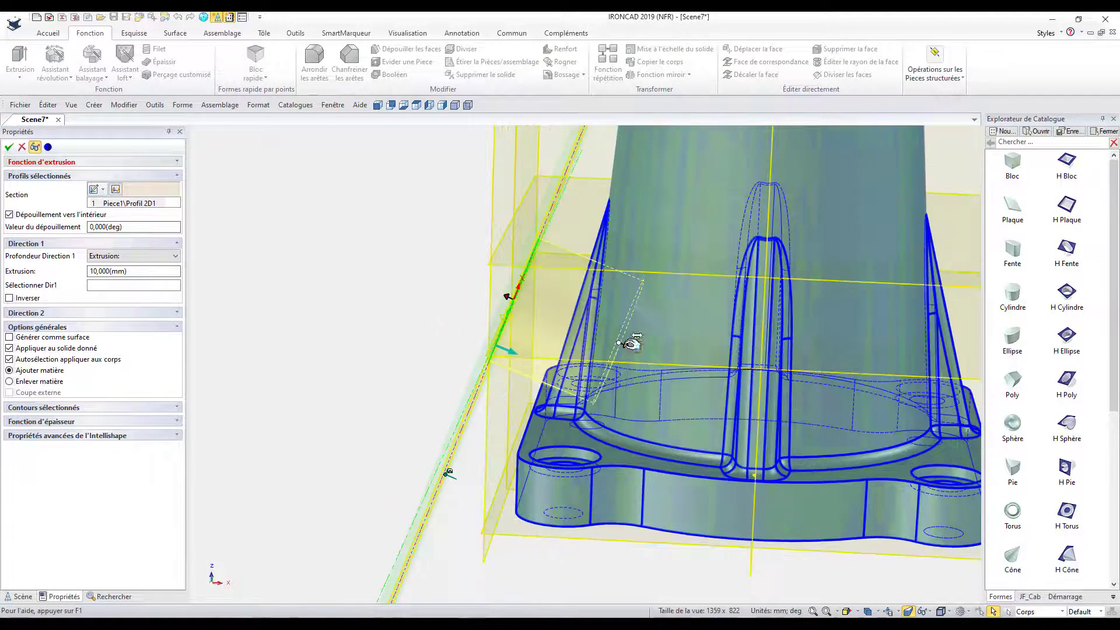
mouse_move(633, 345)
mouse_down()
mouse_move(751, 396)
mouse_move(776, 525)
mouse_up()
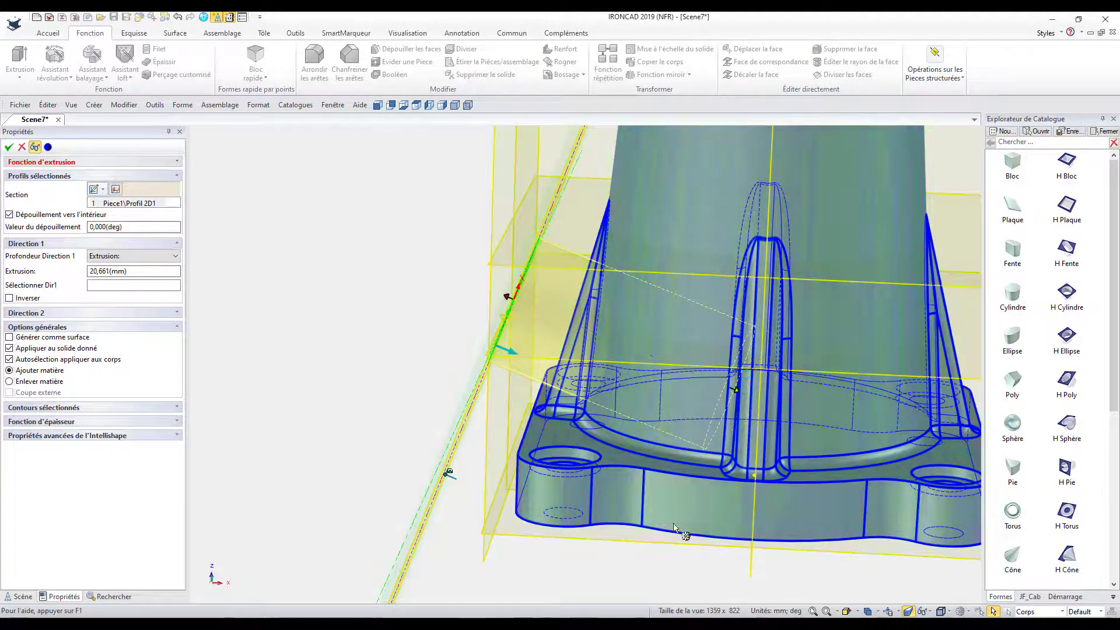
key(F8)
click(10, 148)
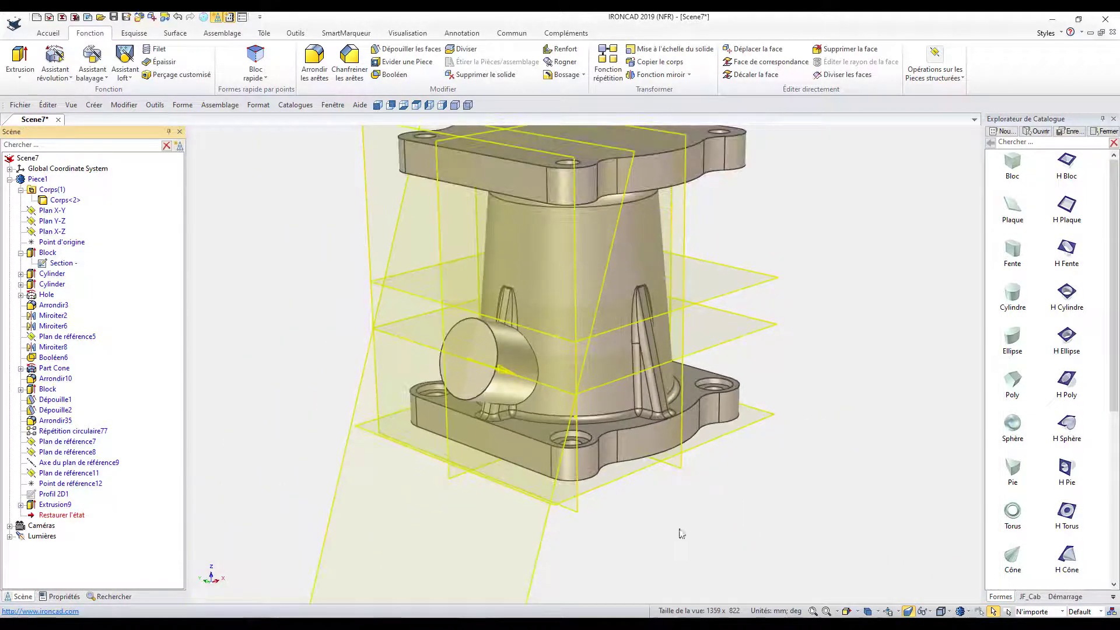
Step: Hide Plan de référence7 through Point de référence12 with Cacher la sélection, then fit the part
click(84, 443)
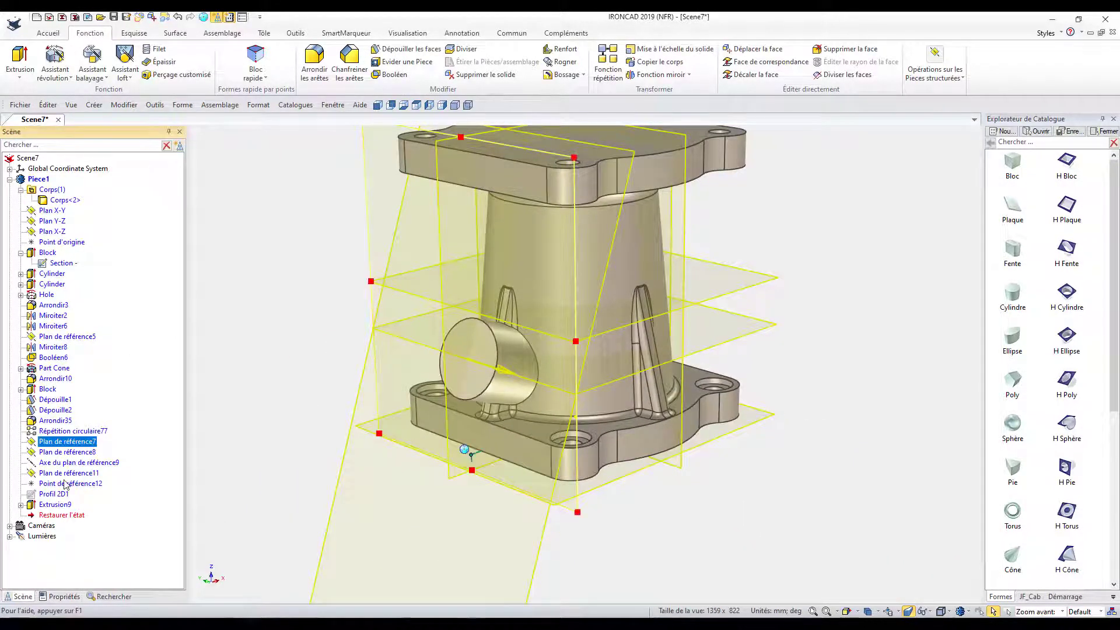
shift+click(64, 484)
right_click(65, 483)
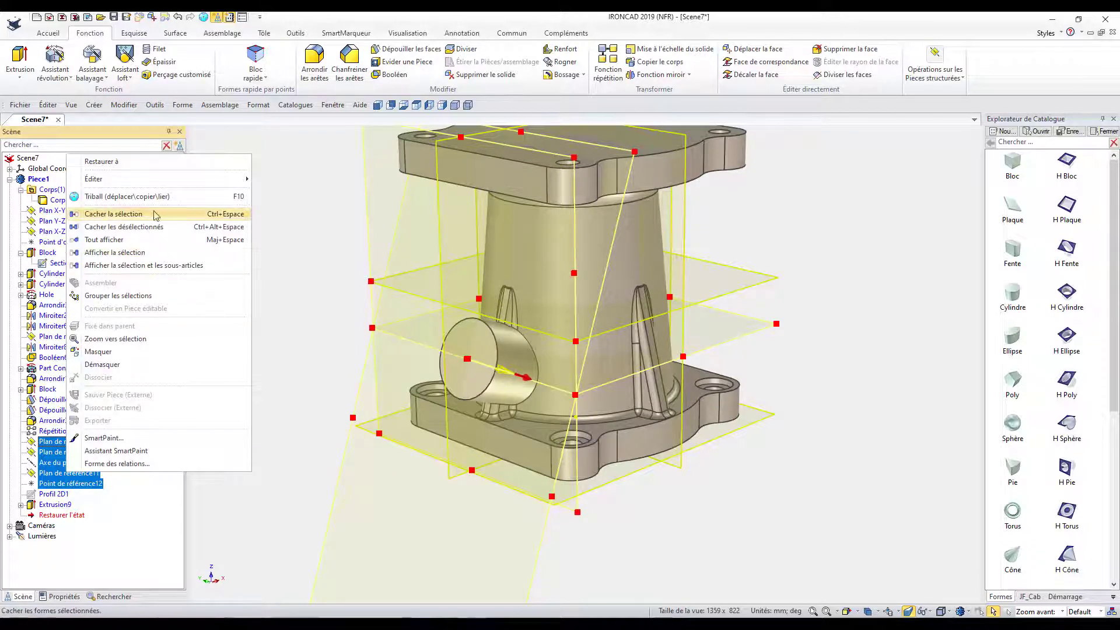
click(182, 217)
click(856, 614)
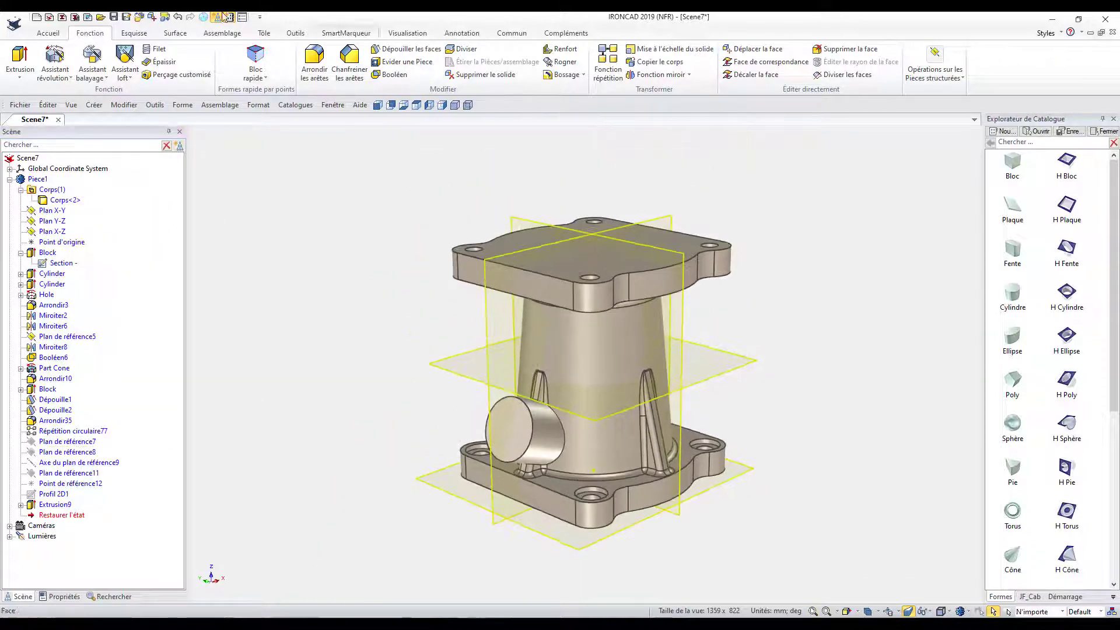
scroll(555, 444, up, 2)
scroll(557, 420, up, 1)
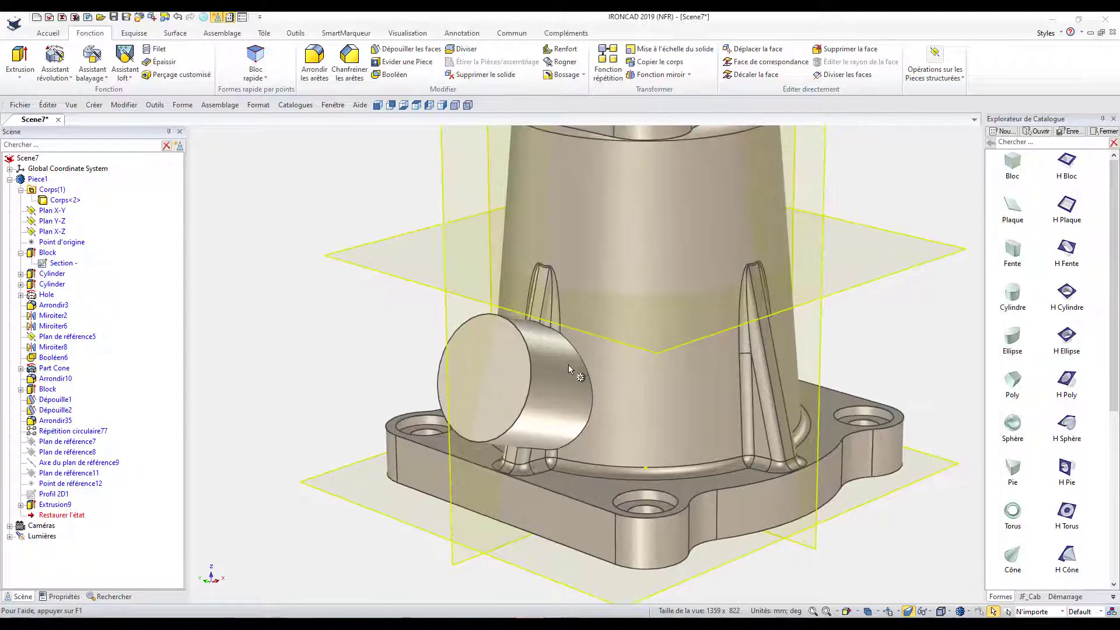
scroll(559, 405, up, 2)
Step: Review Extrusion9's Biseau intersection-edge rounding settings, then cancel without changes
click(558, 403)
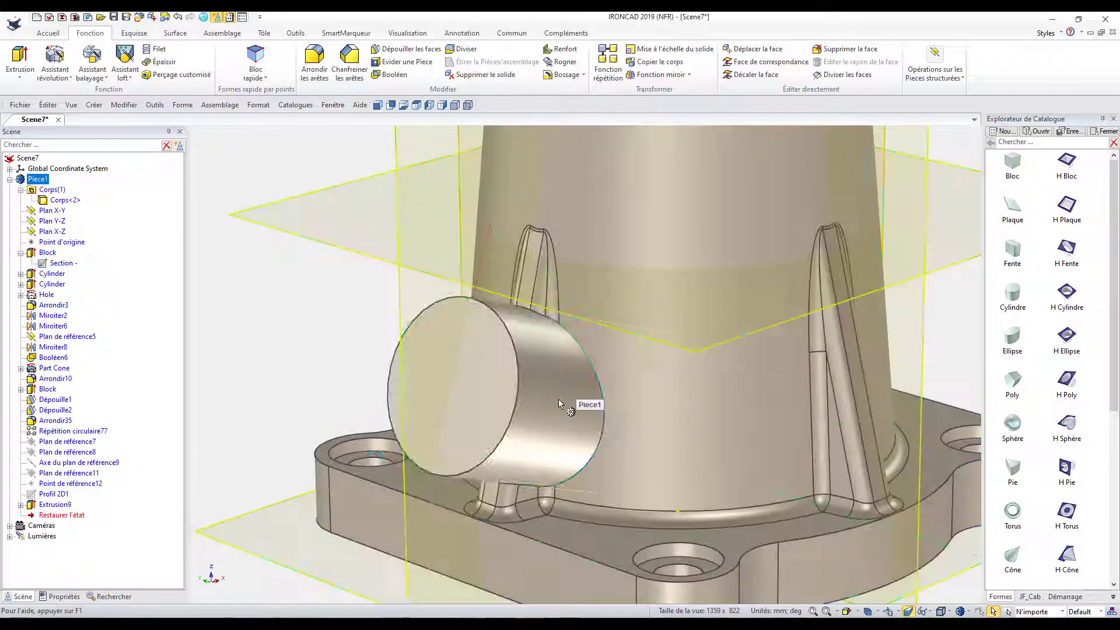
right_click(559, 402)
click(601, 392)
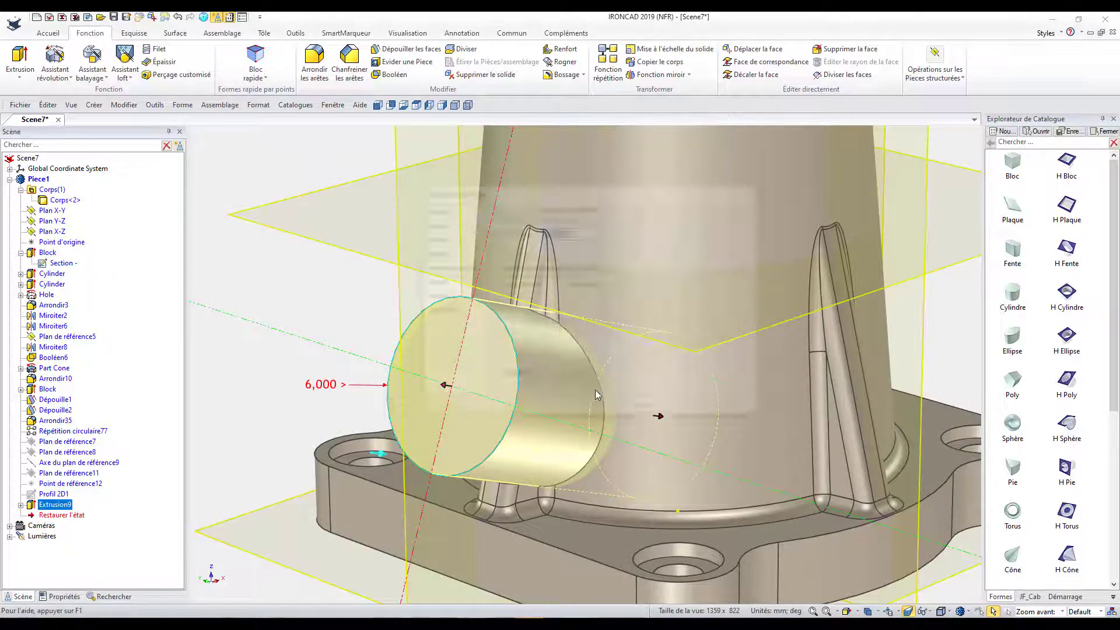
click(443, 281)
click(528, 290)
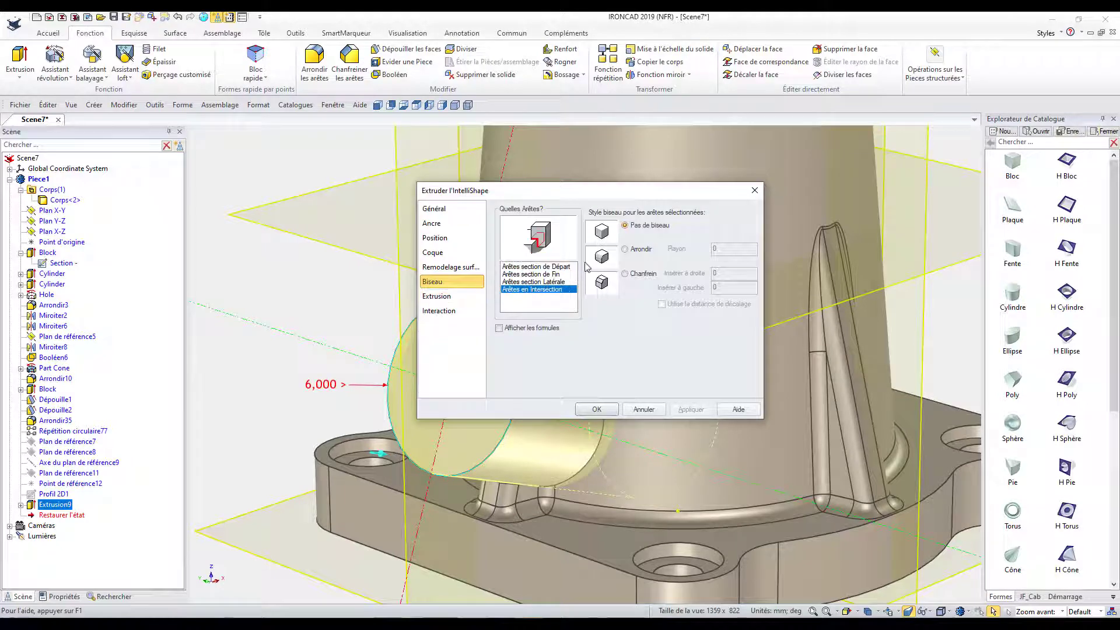
click(626, 250)
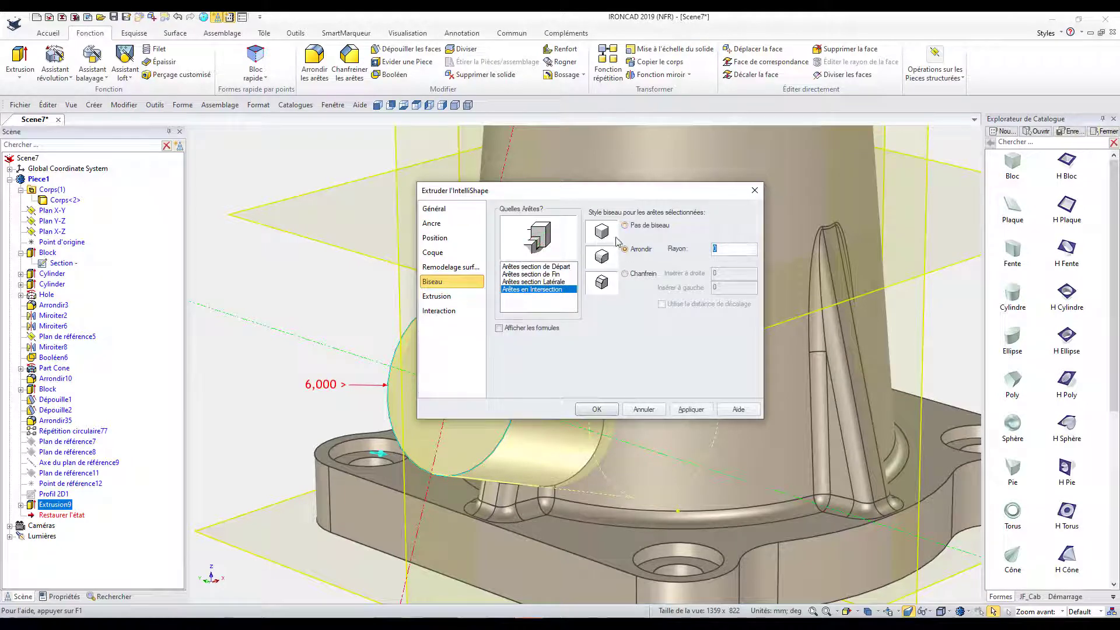
click(641, 411)
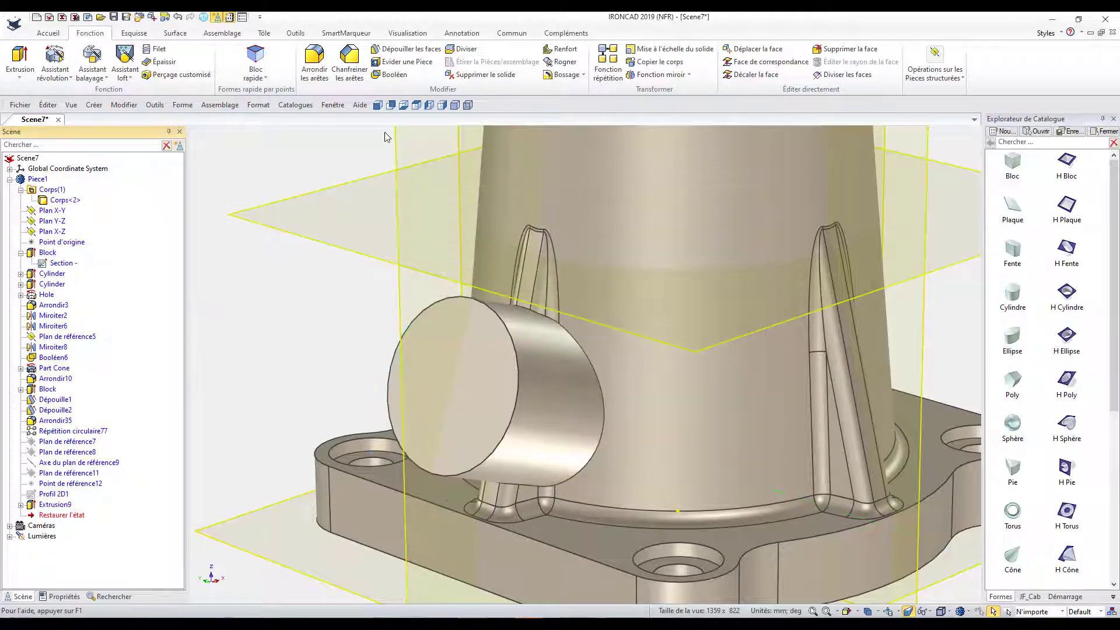
Step: Add a 1 mm fillet around the boss side face, then select its rim fillet face
click(314, 58)
click(571, 403)
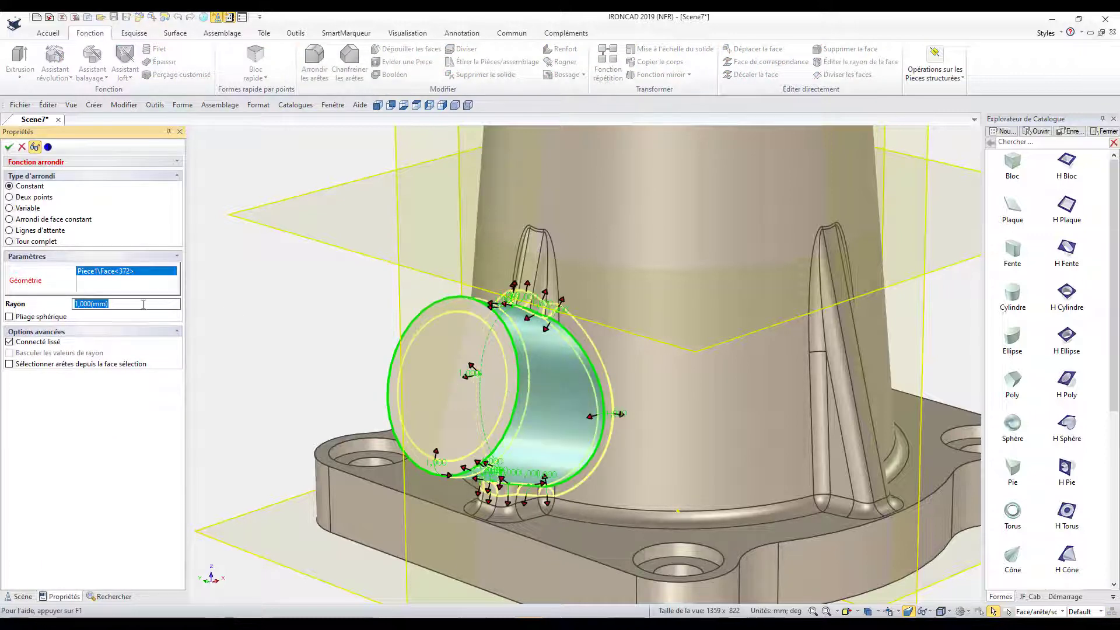
click(8, 148)
click(507, 341)
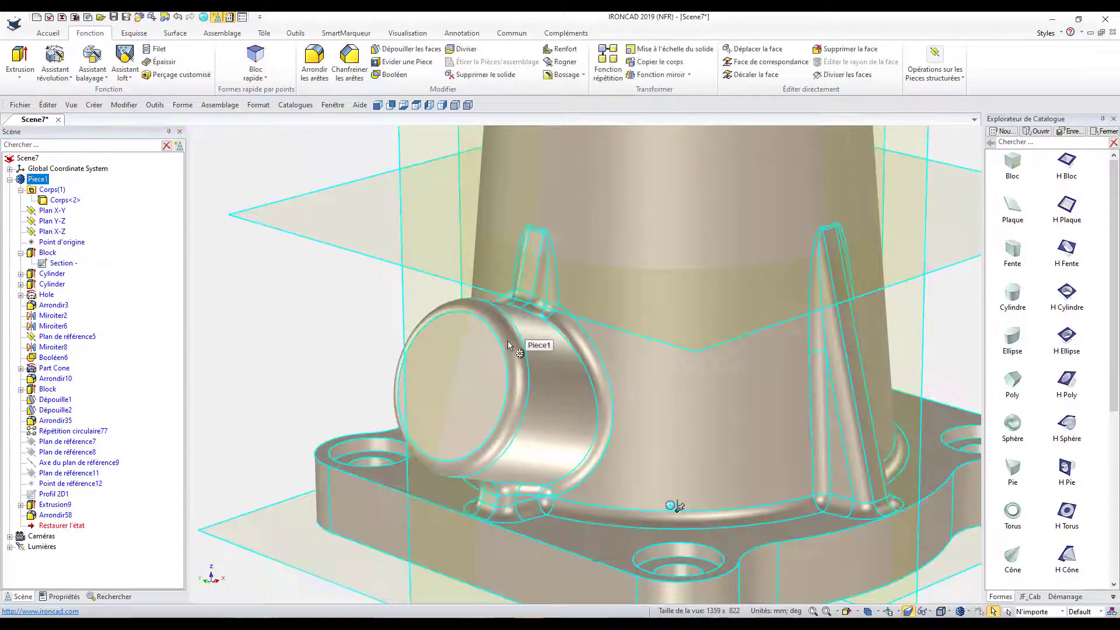
click(508, 340)
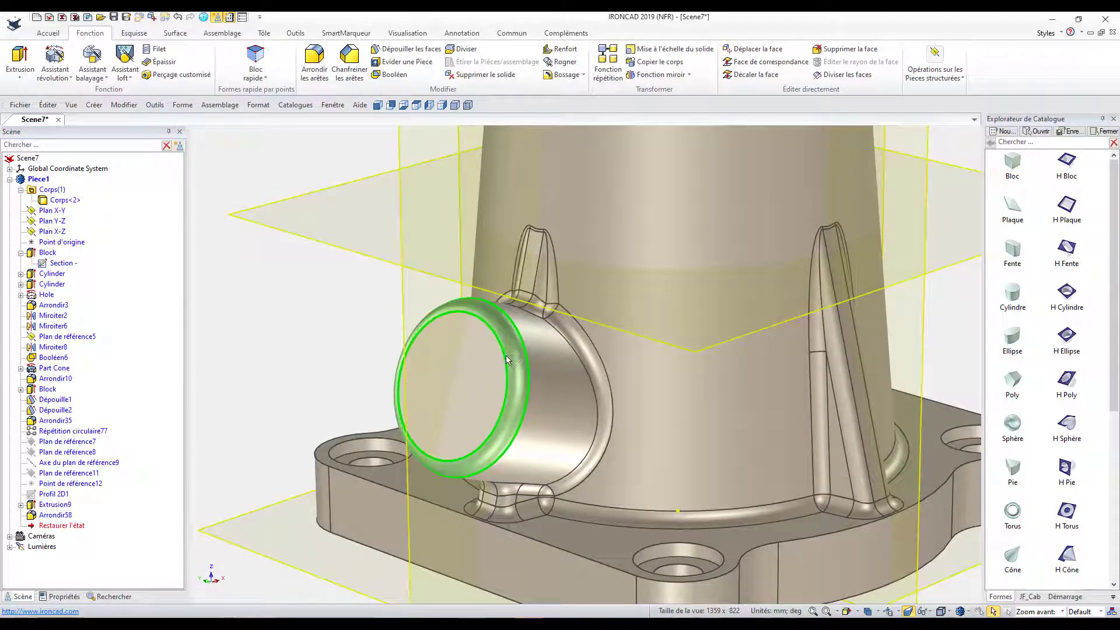
click(300, 328)
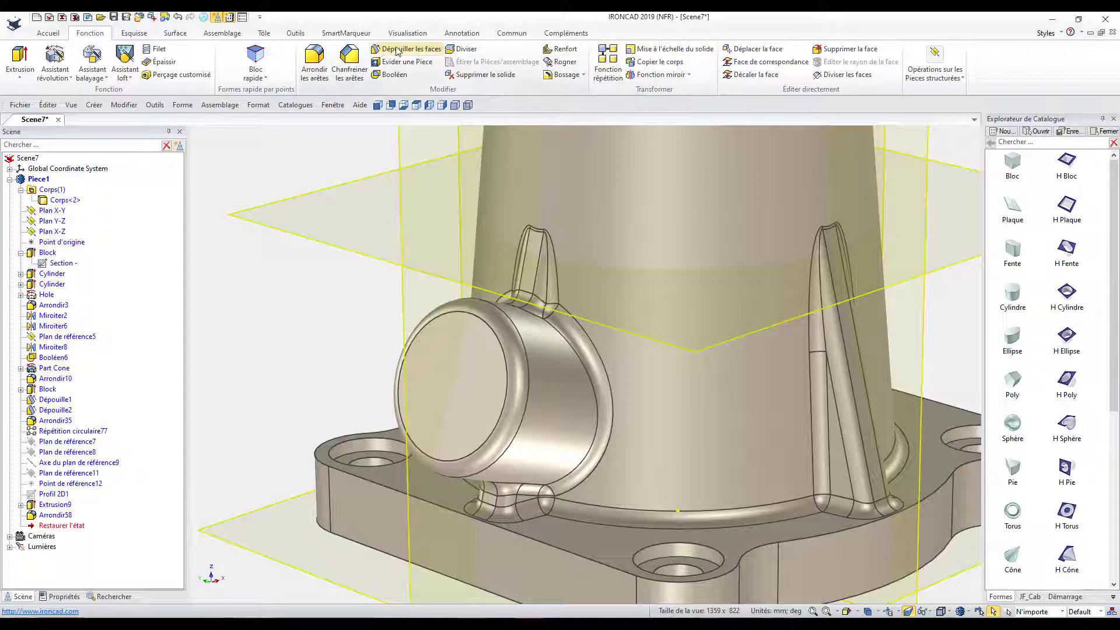
Step: Remove the boss rim fillet face (Piece1\Face<390>) with Supprimer les faces, creating SupprimerFace1
click(871, 52)
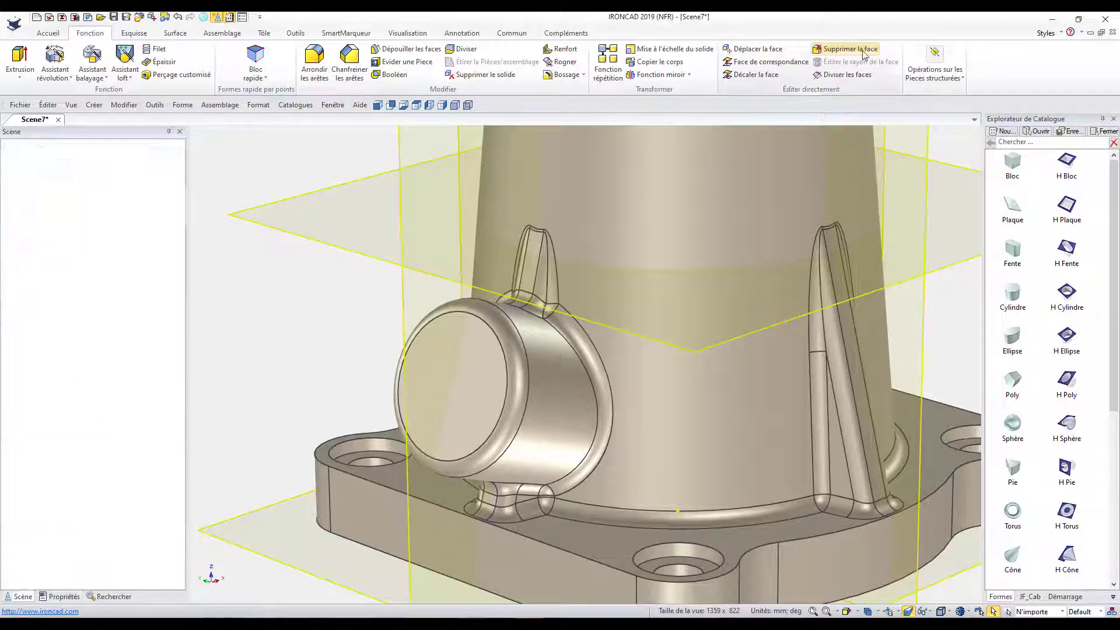
click(516, 353)
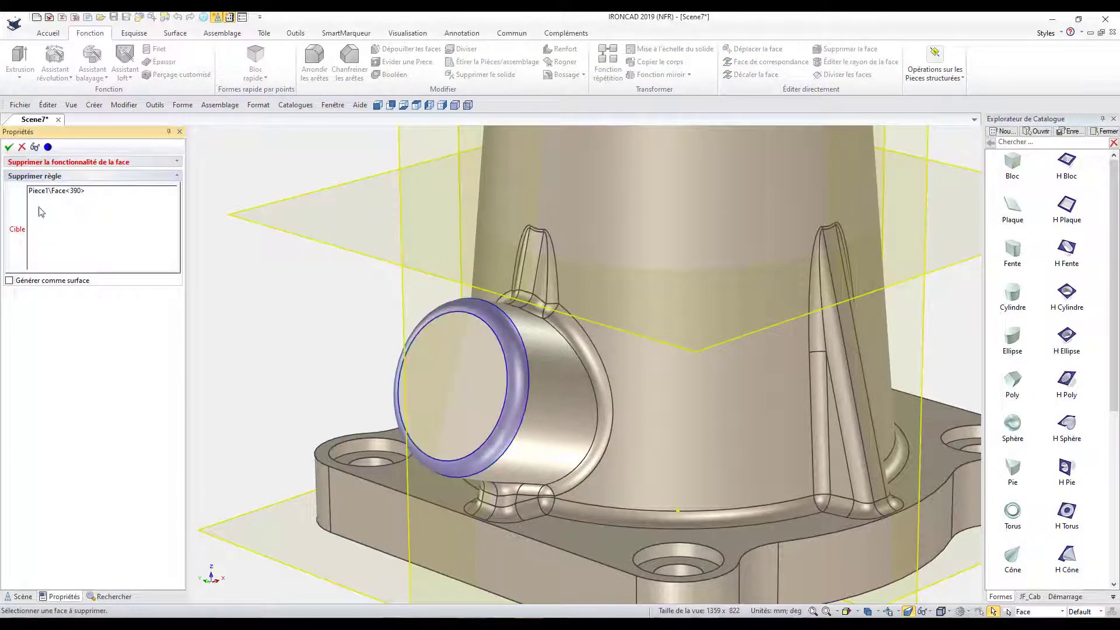
click(9, 146)
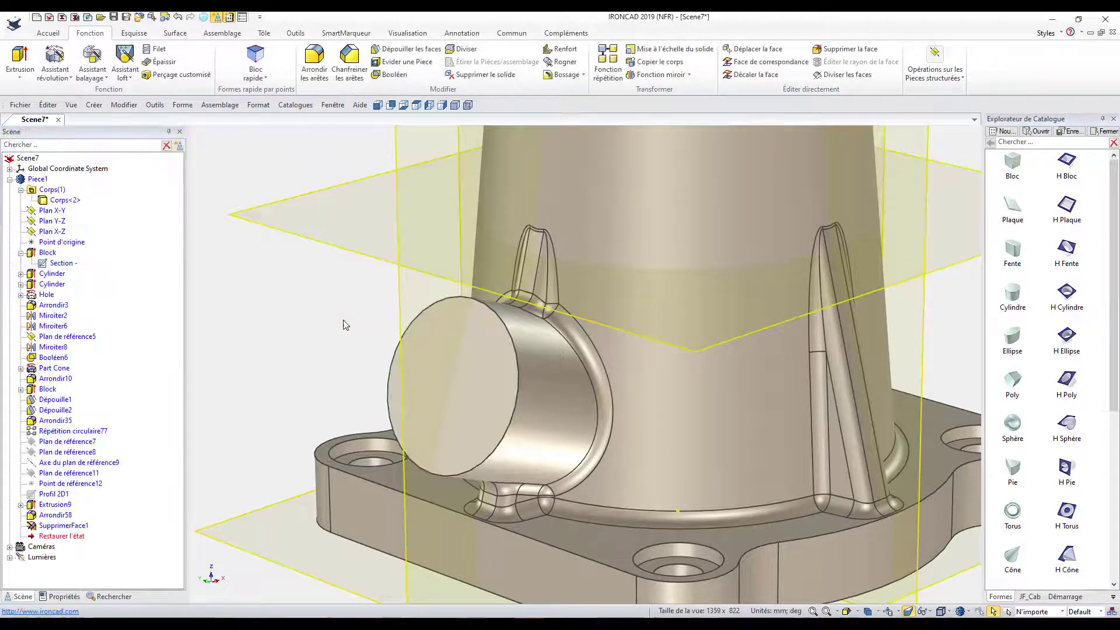
click(37, 529)
Step: Drag the H Cylinder hole on the boss end to about 24 mm deep and accept
scroll(367, 303, down, 3)
scroll(375, 370, down, 3)
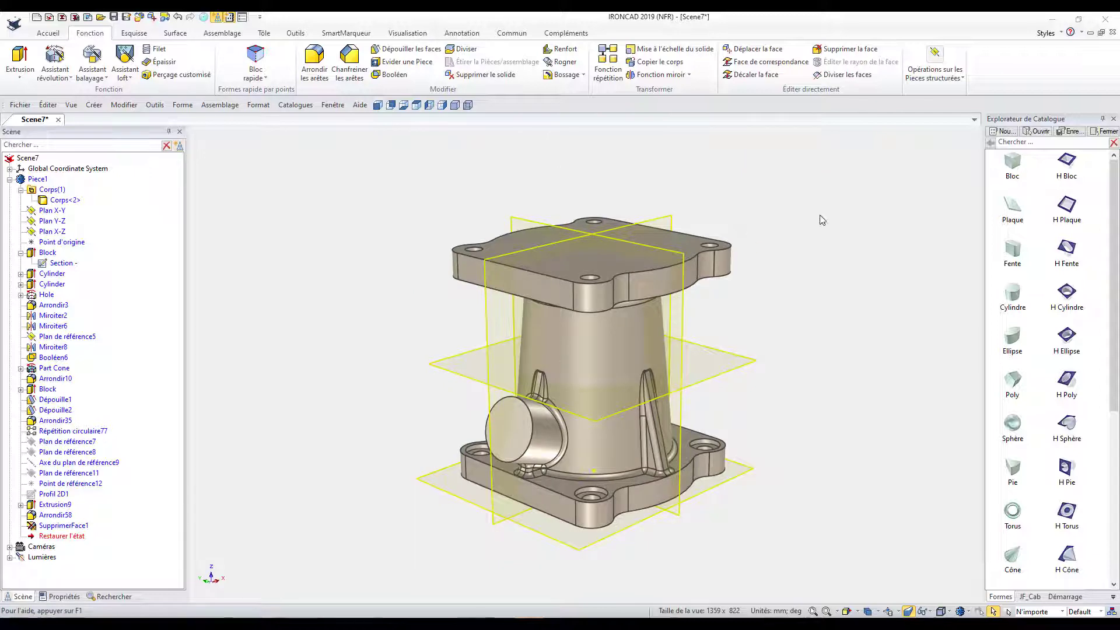
scroll(488, 431, up, 2)
scroll(543, 426, up, 3)
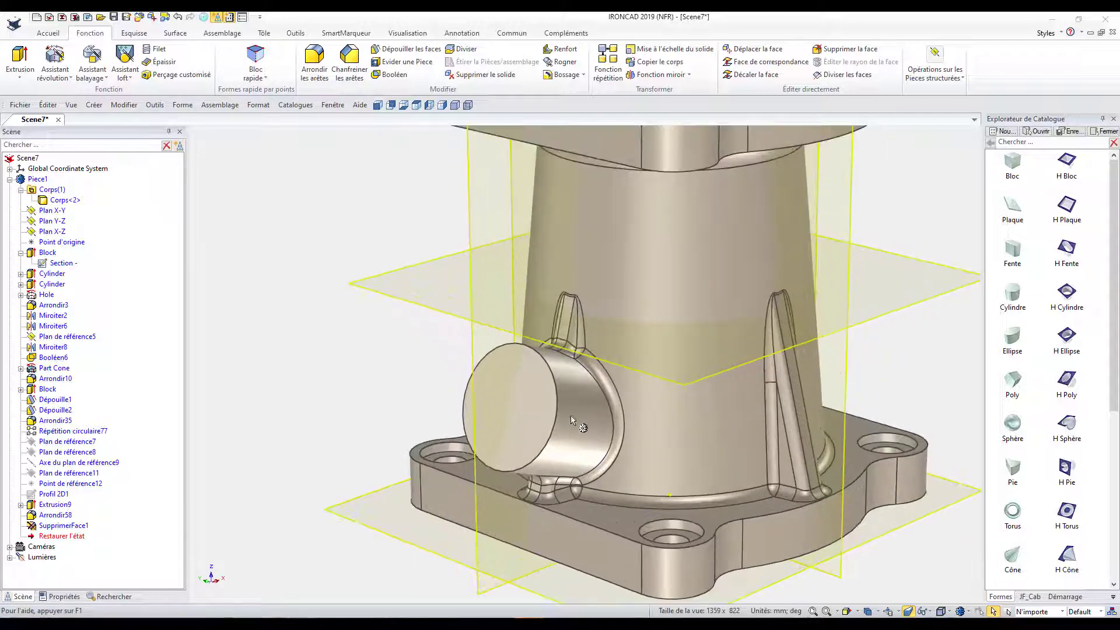
click(509, 409)
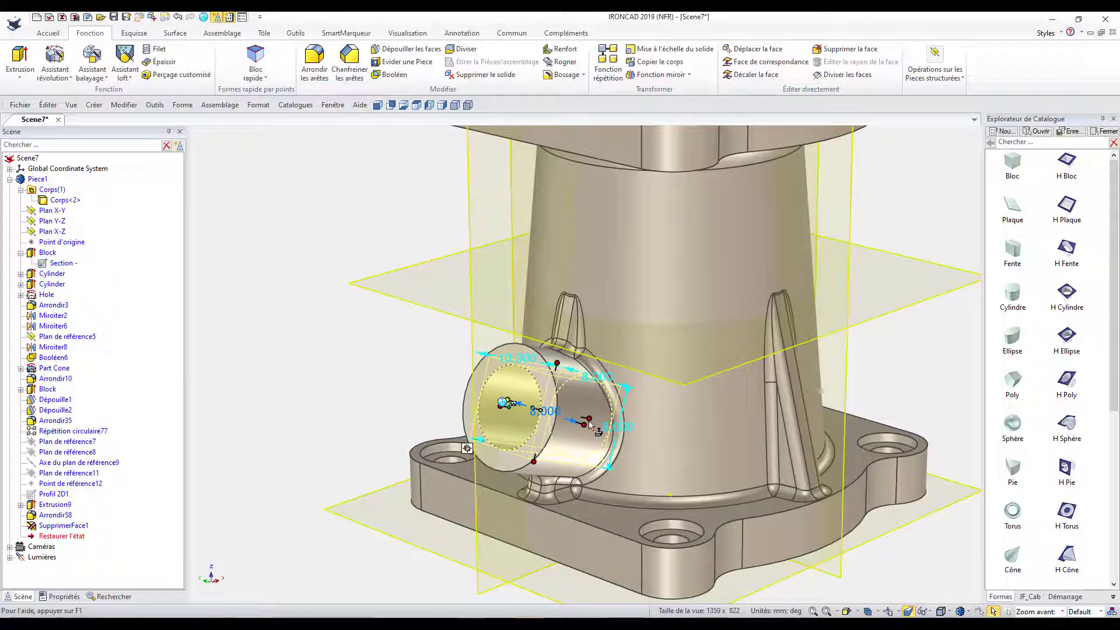
drag(585, 423, 739, 423)
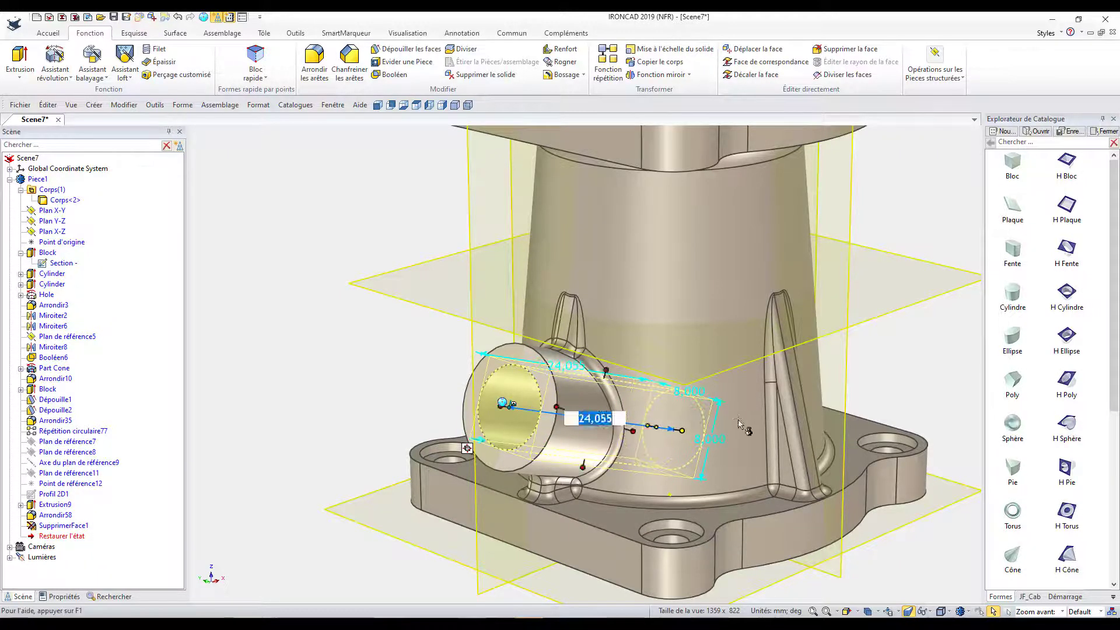
key(Return)
click(812, 611)
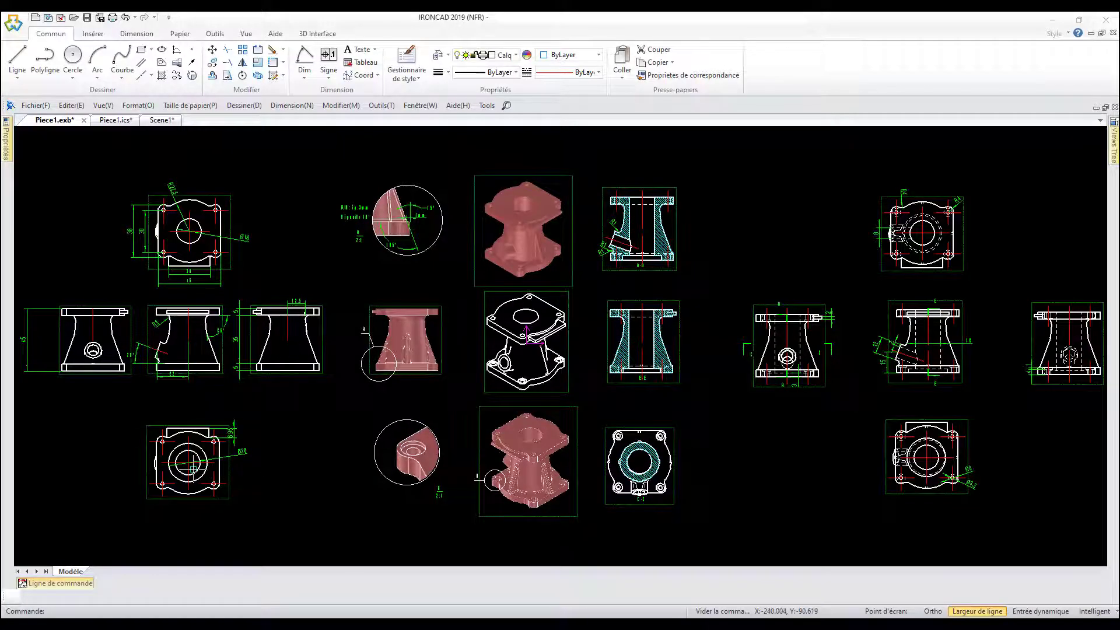
scroll(192, 470, up, 3)
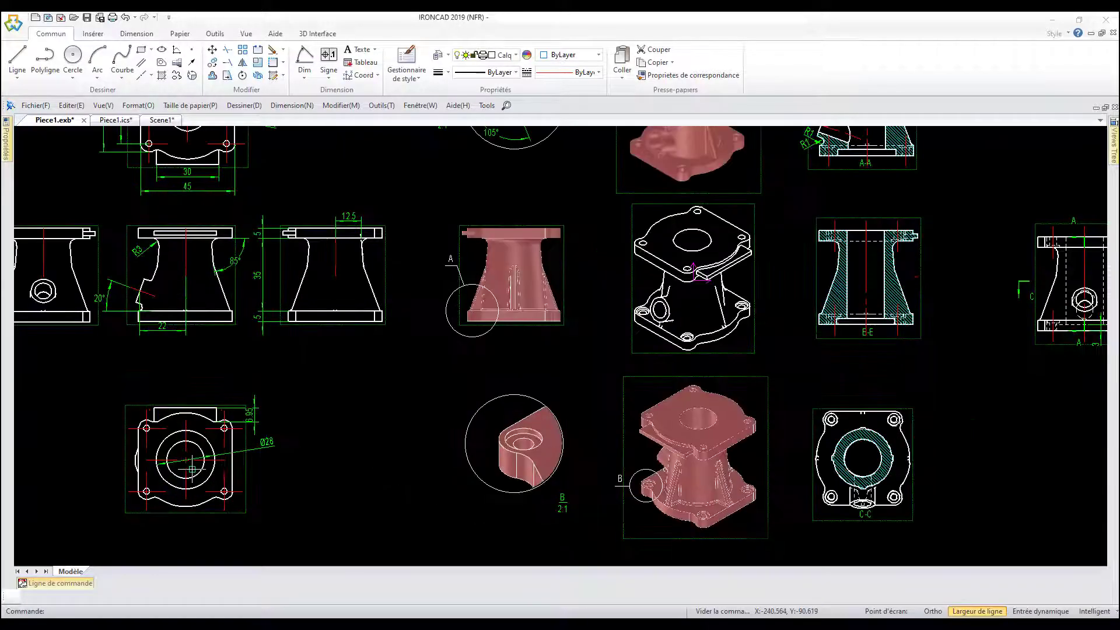
scroll(192, 470, up, 2)
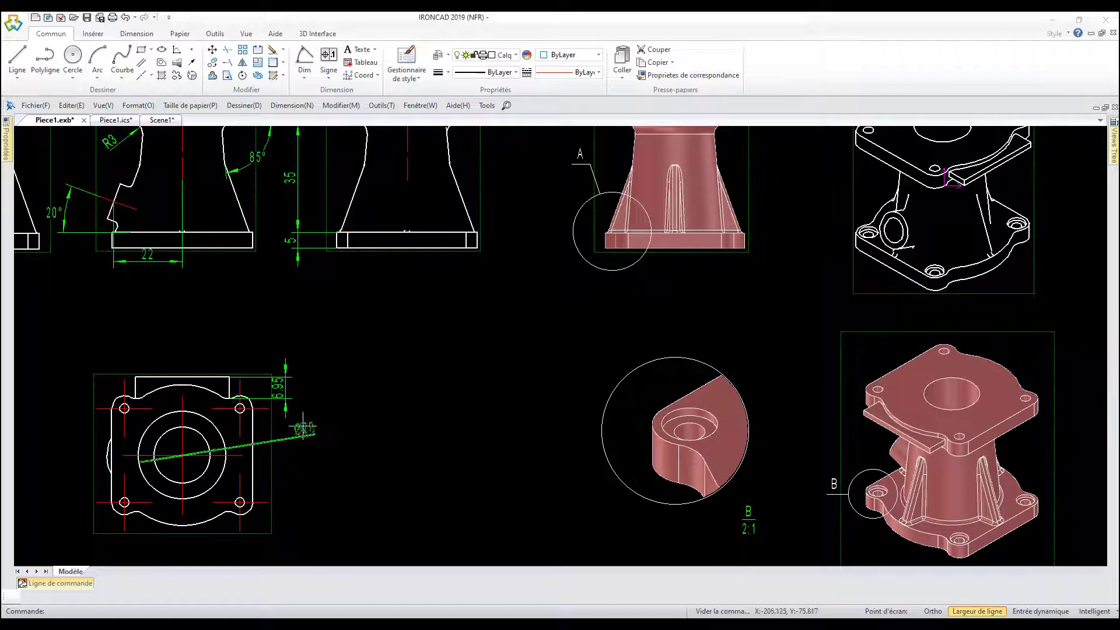
mouse_move(509, 378)
middle_down()
mouse_move(253, 400)
mouse_move(113, 387)
middle_up()
middle_drag(869, 338, 338, 321)
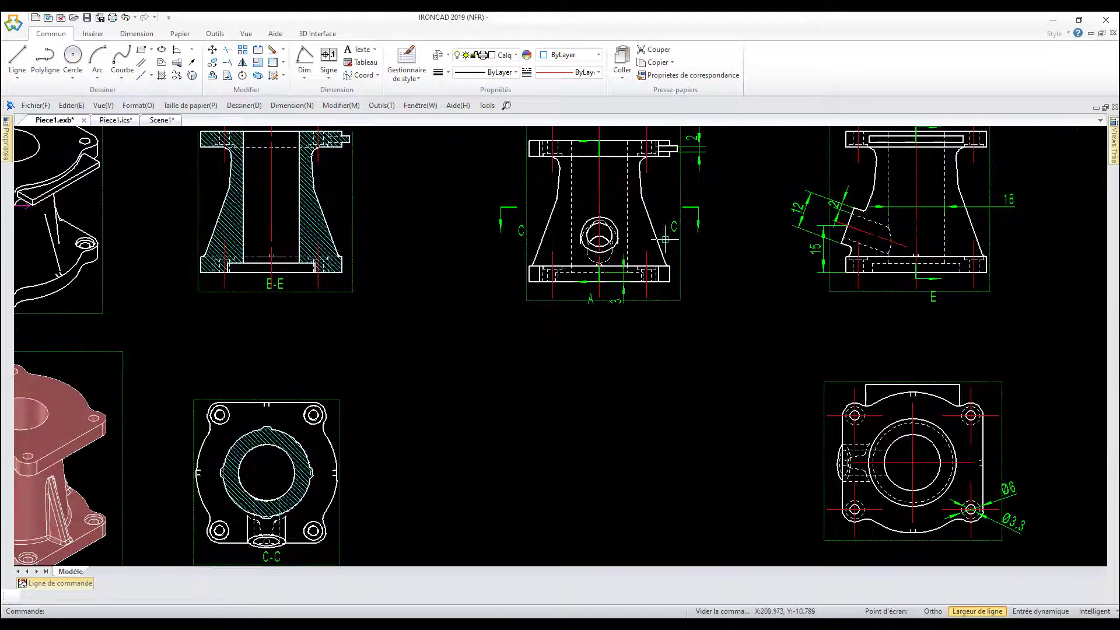
scroll(541, 404, up, 5)
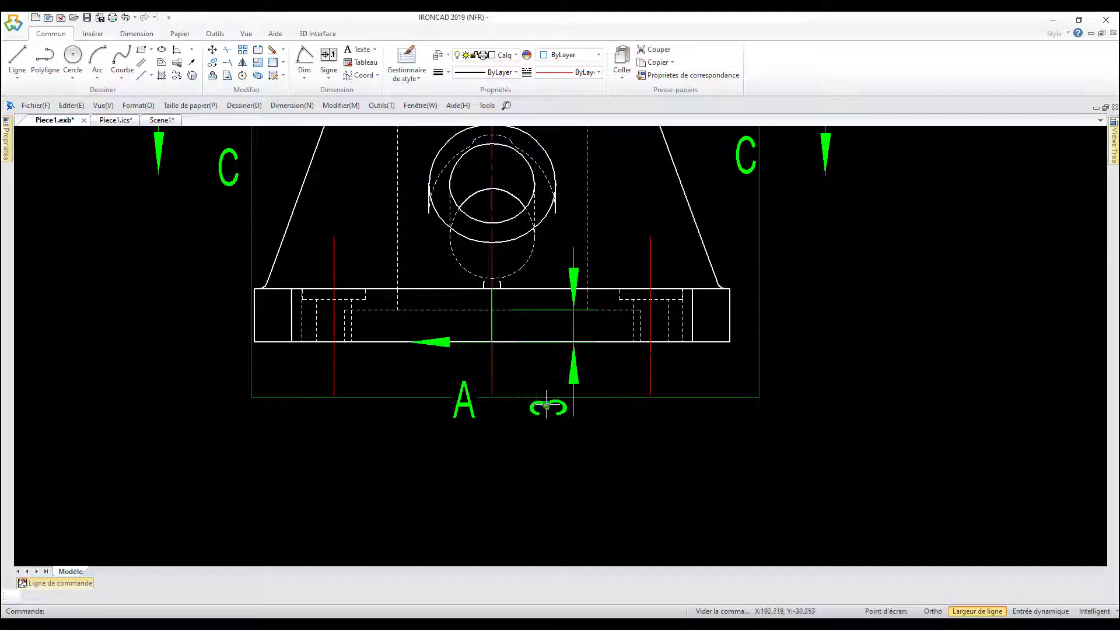
scroll(584, 415, down, 3)
scroll(582, 419, down, 2)
scroll(581, 418, down, 2)
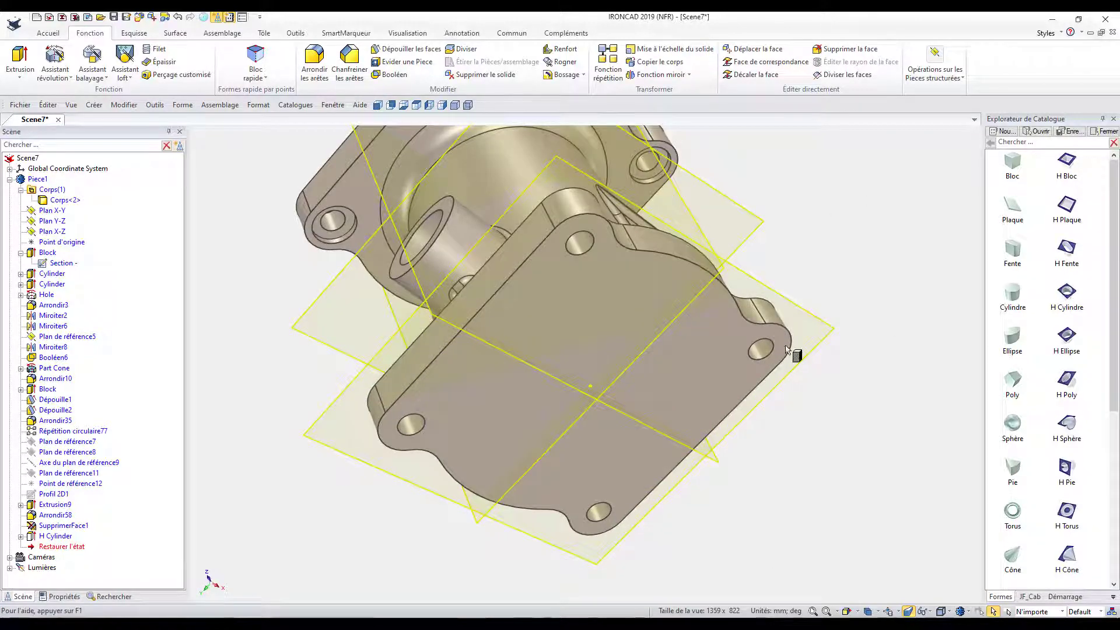
Step: Cut a 28 mm diameter H Cylinder recess into the base underside, direction reversed
drag(786, 350, 601, 400)
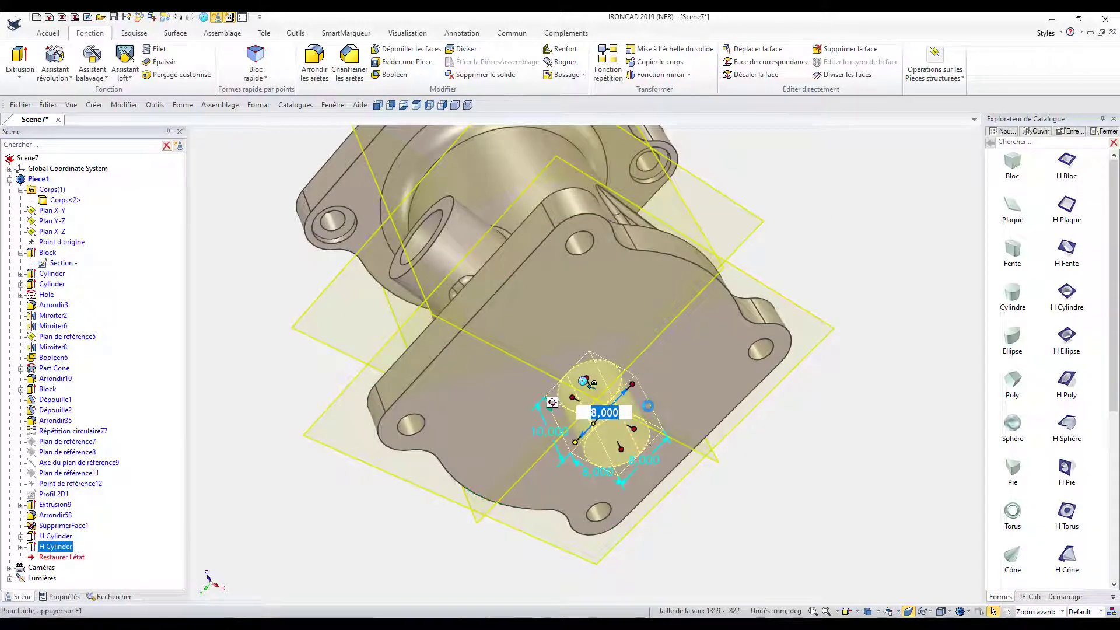
middle_drag(585, 382, 584, 418)
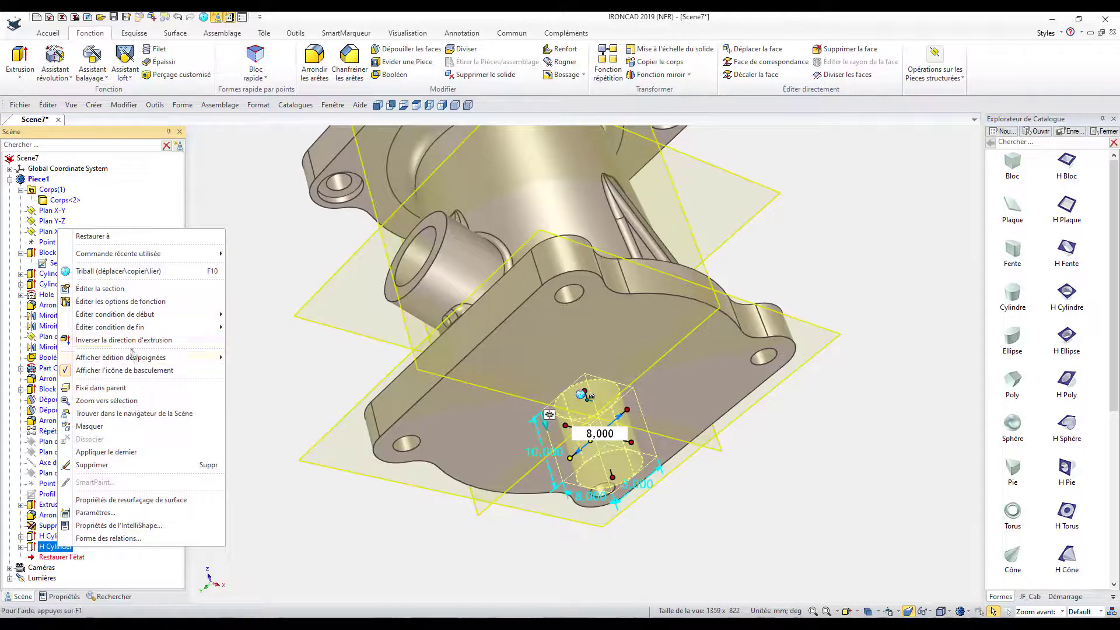
click(128, 340)
key(Tab)
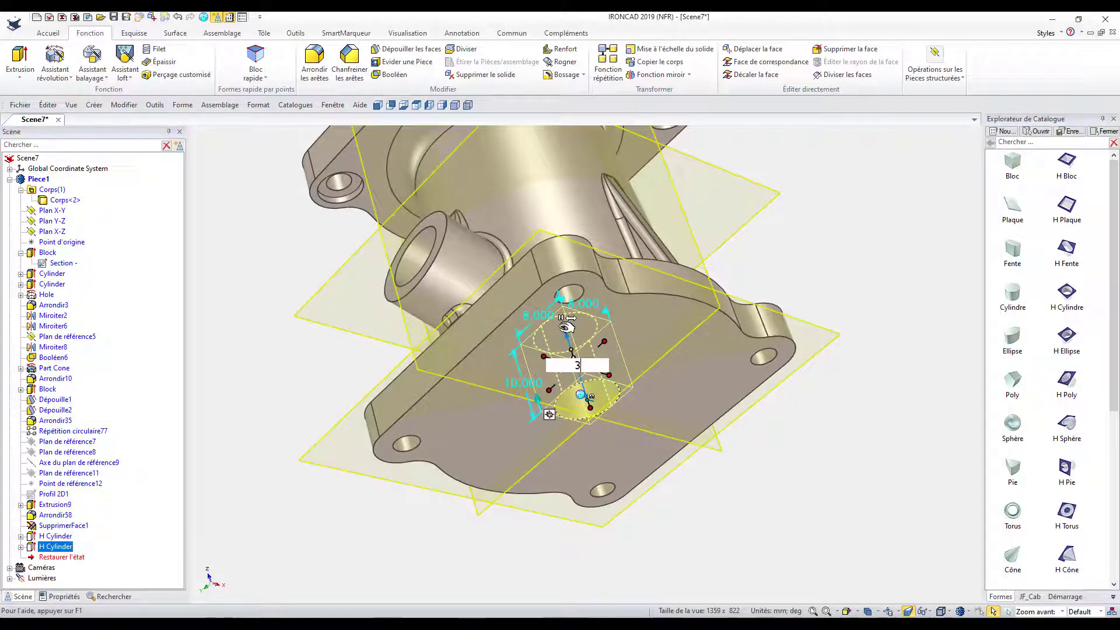
text(28)
key(Return)
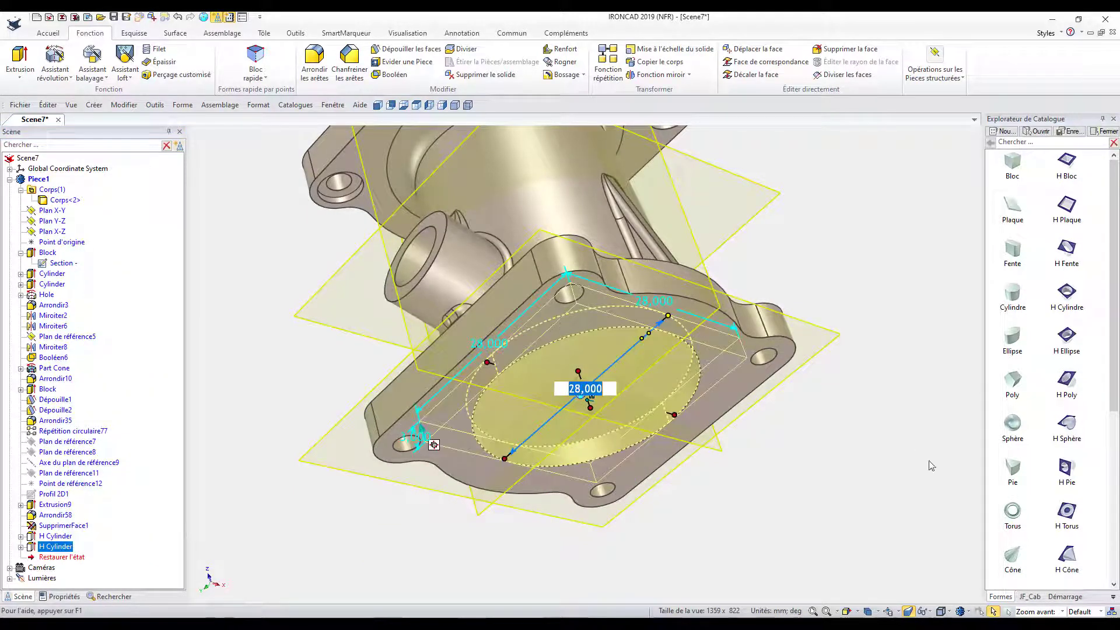
click(932, 465)
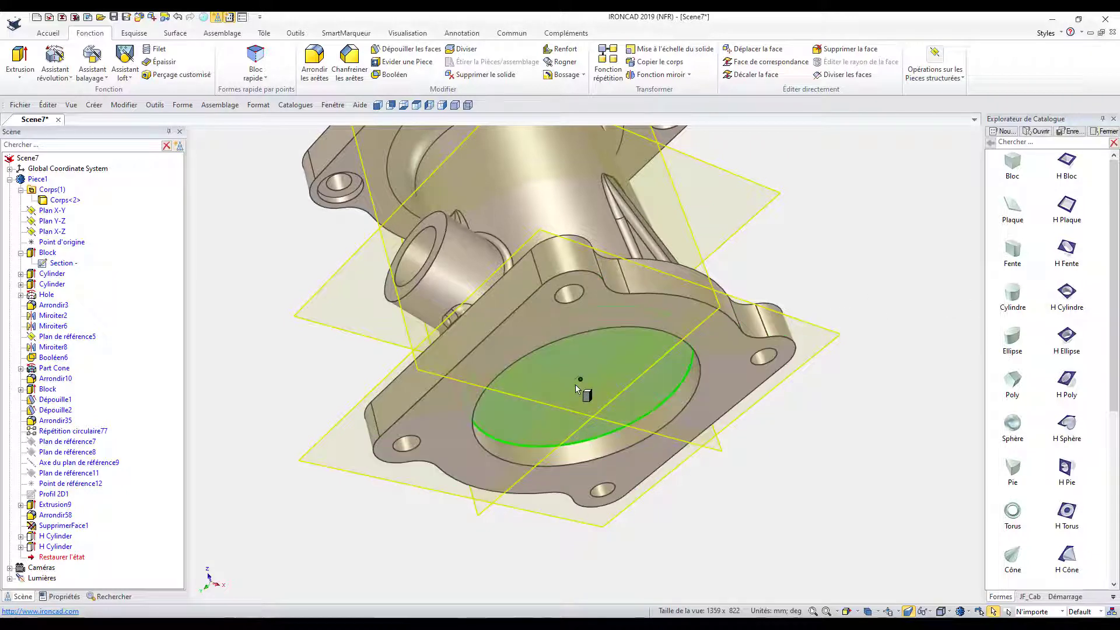
Step: Add an 18 mm H Cylinder hole inside the recess and change its start condition
drag(579, 386, 580, 382)
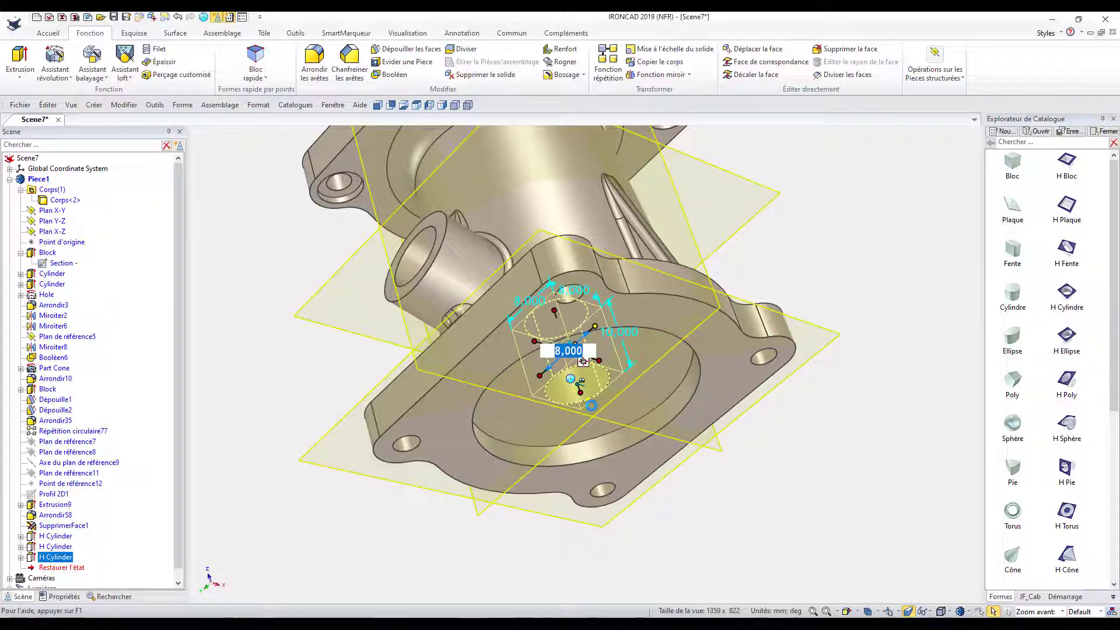
text(18)
key(Return)
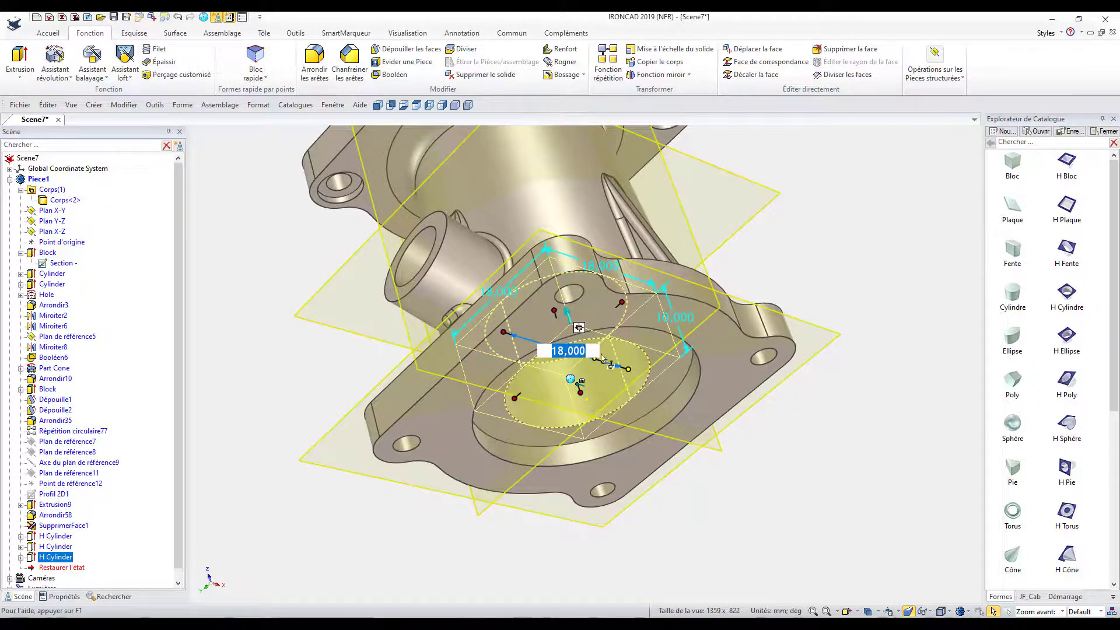
right_click(595, 374)
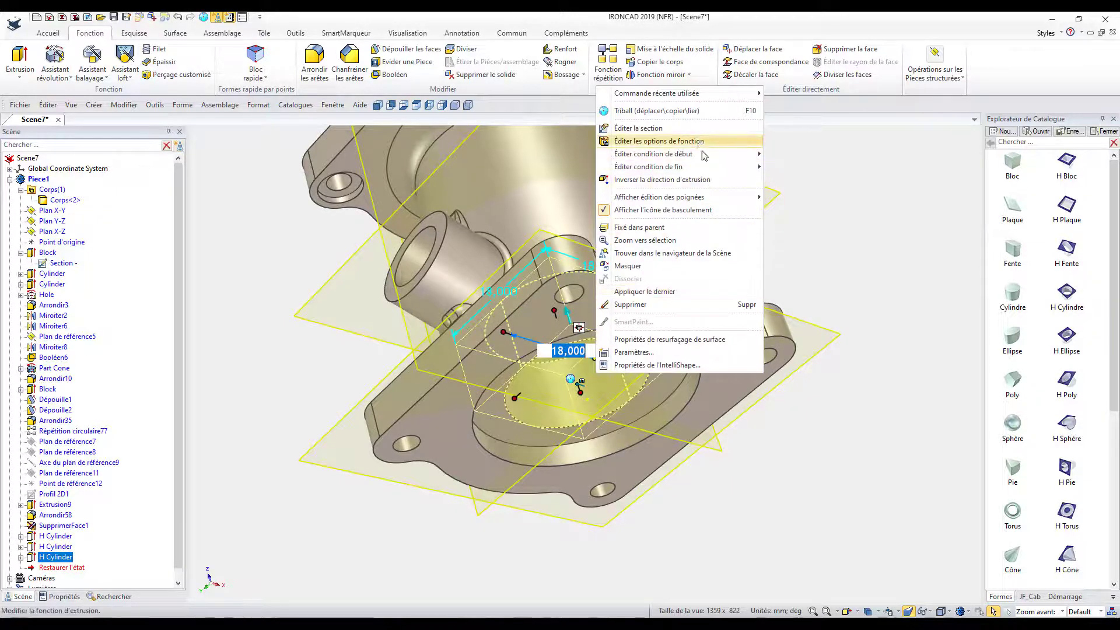
mouse_move(652, 154)
click(799, 209)
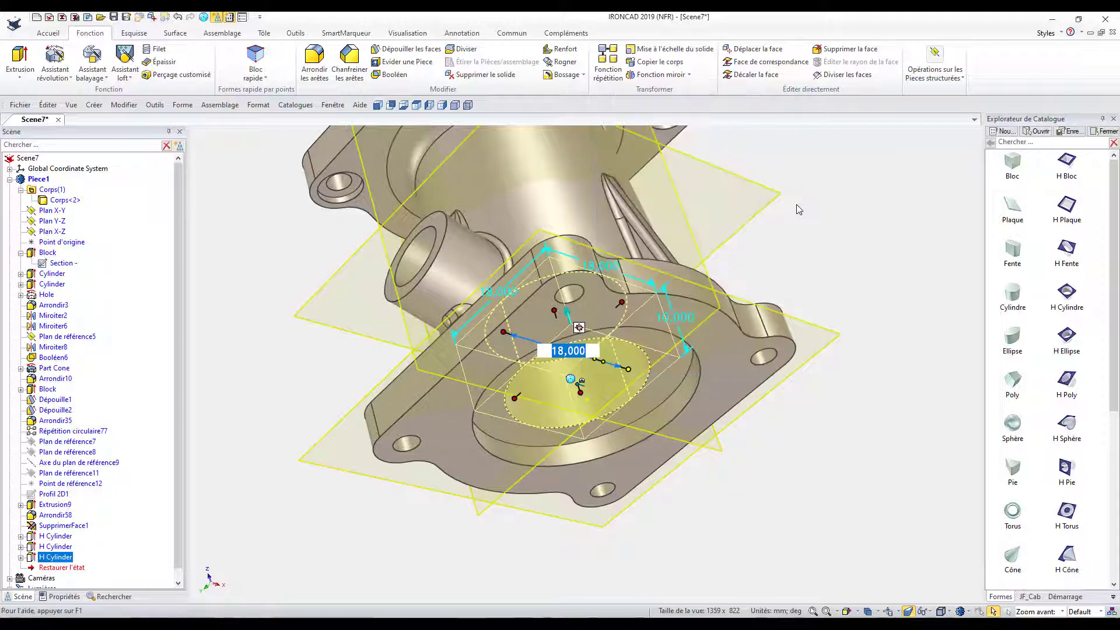
click(862, 251)
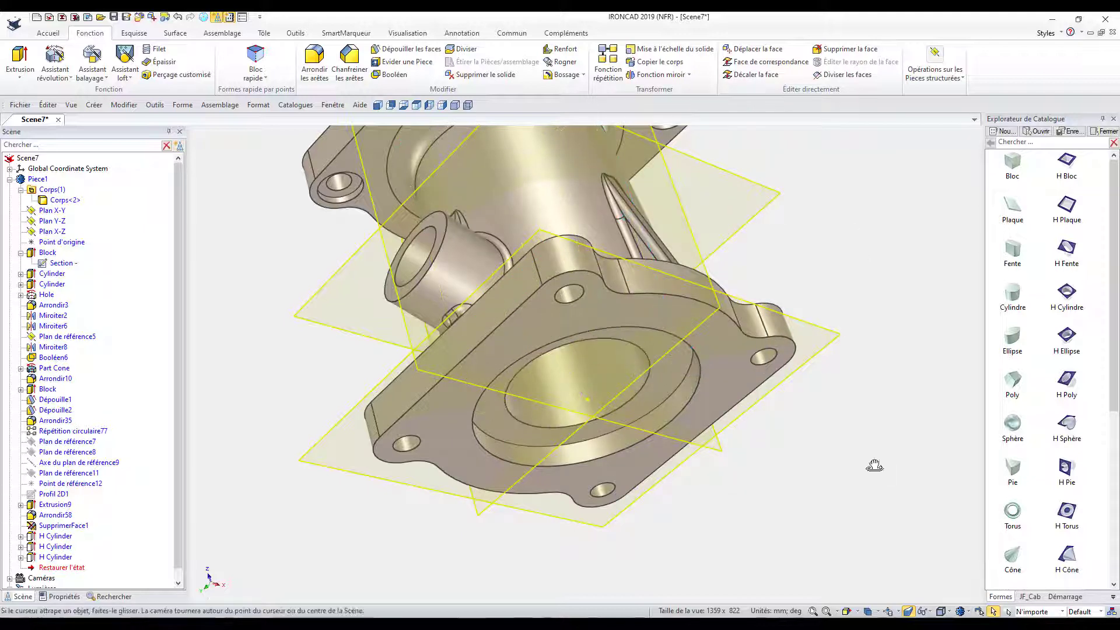
middle_drag(875, 468, 845, 453)
click(868, 611)
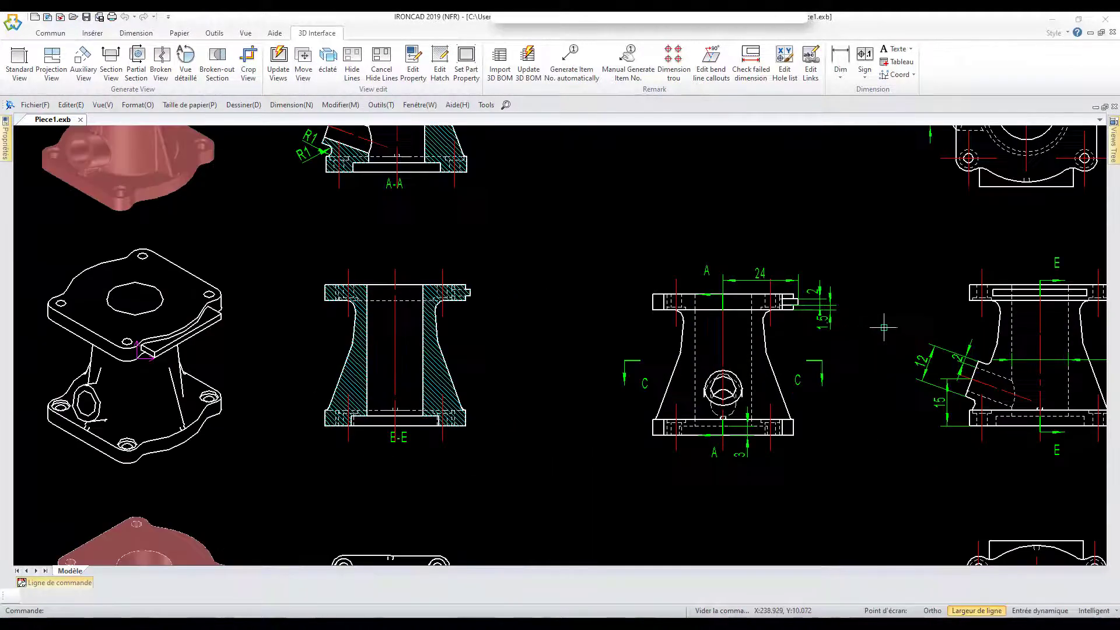
scroll(882, 320, up, 3)
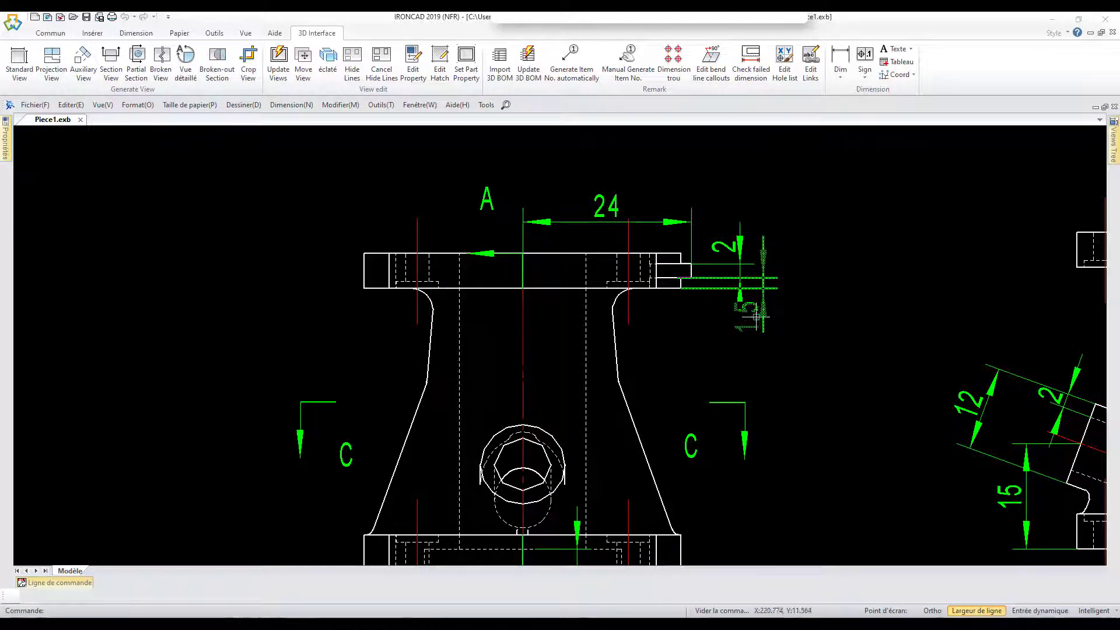
scroll(916, 322, up, 2)
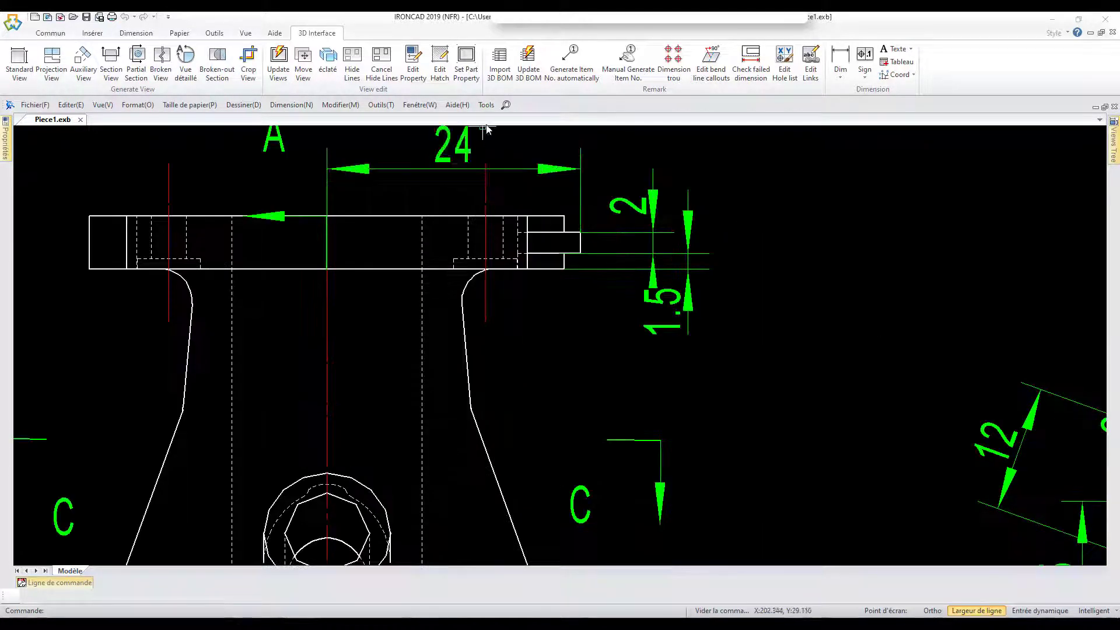
click(505, 107)
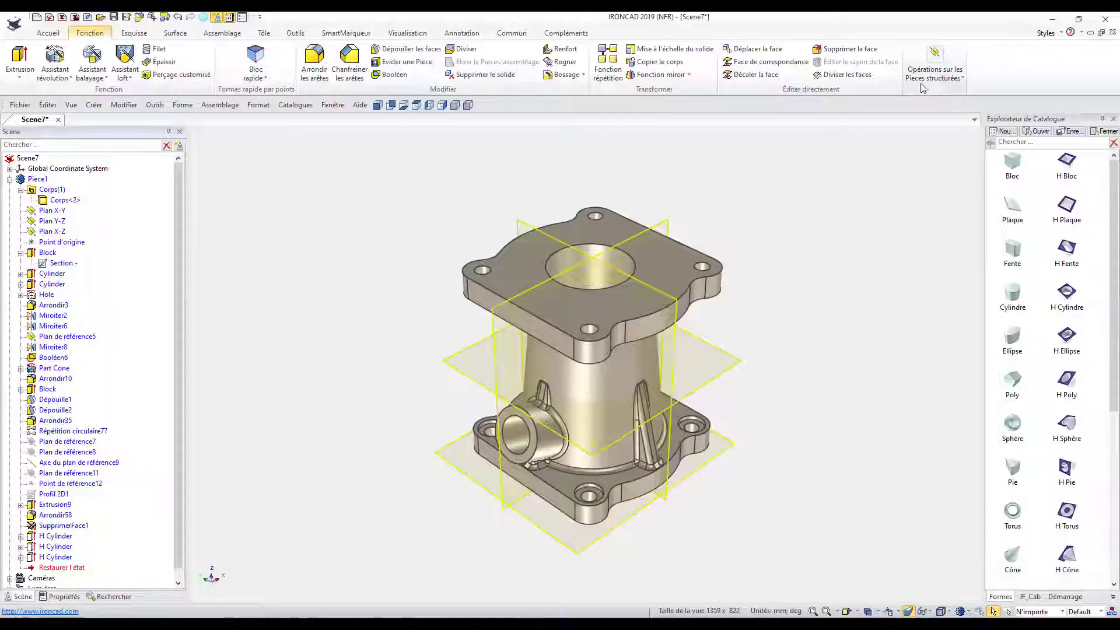
Step: Create a reference plane offset from the X-Z plane with a negative height
click(934, 64)
click(859, 121)
click(496, 328)
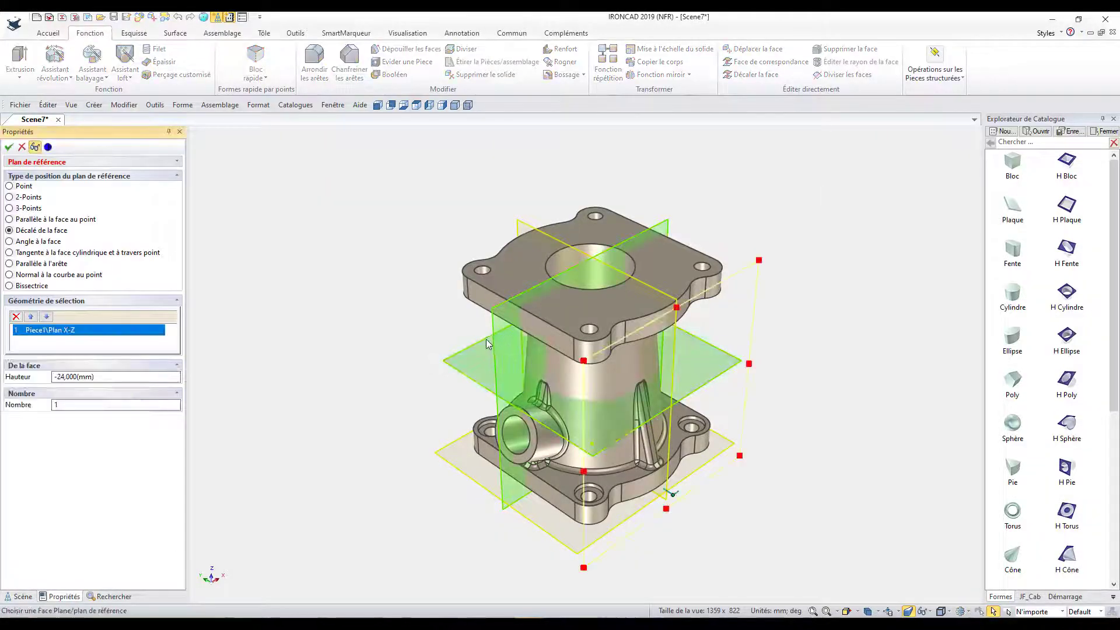
double_click(117, 376)
text(-24)
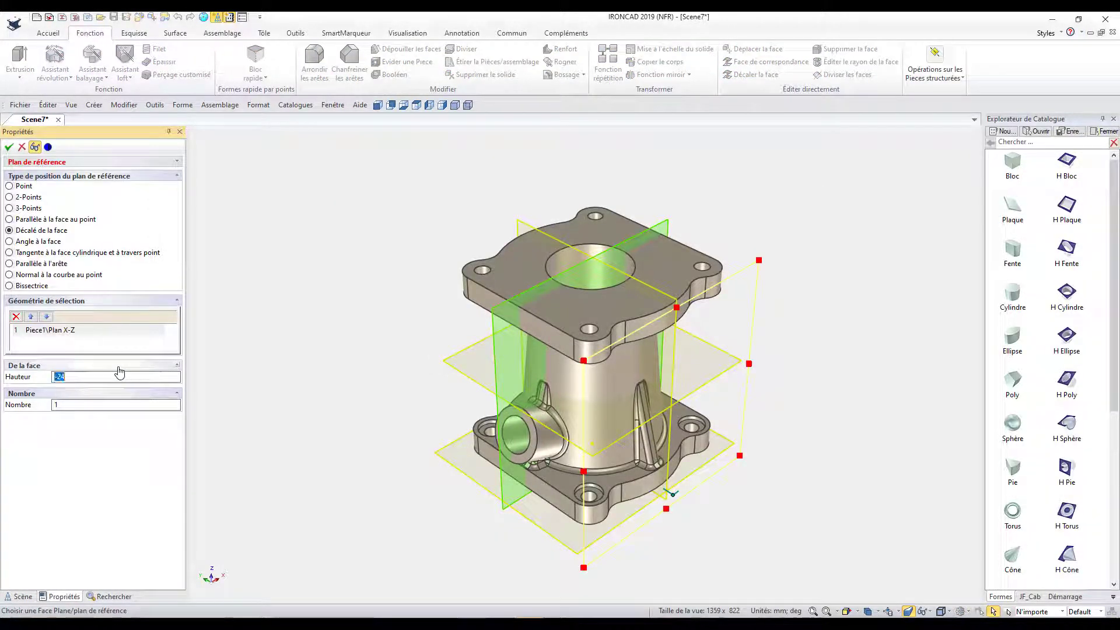
click(8, 146)
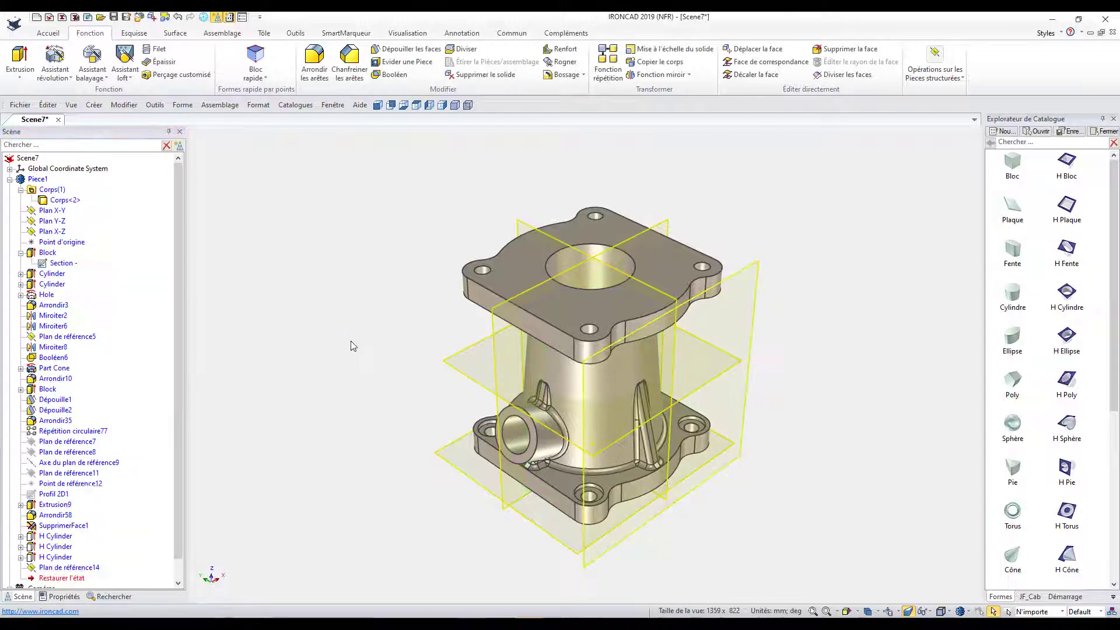
Step: Begin an extrusion with a Forme 2D sketch on Plan de référence14, origin at the flange edge midpoint
click(19, 58)
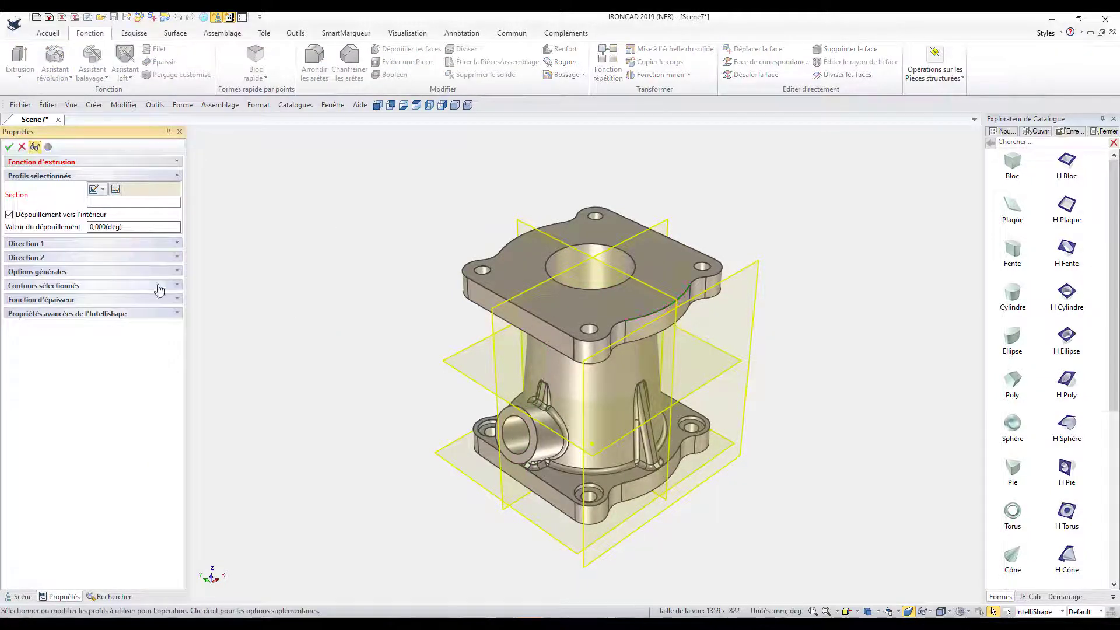
click(103, 189)
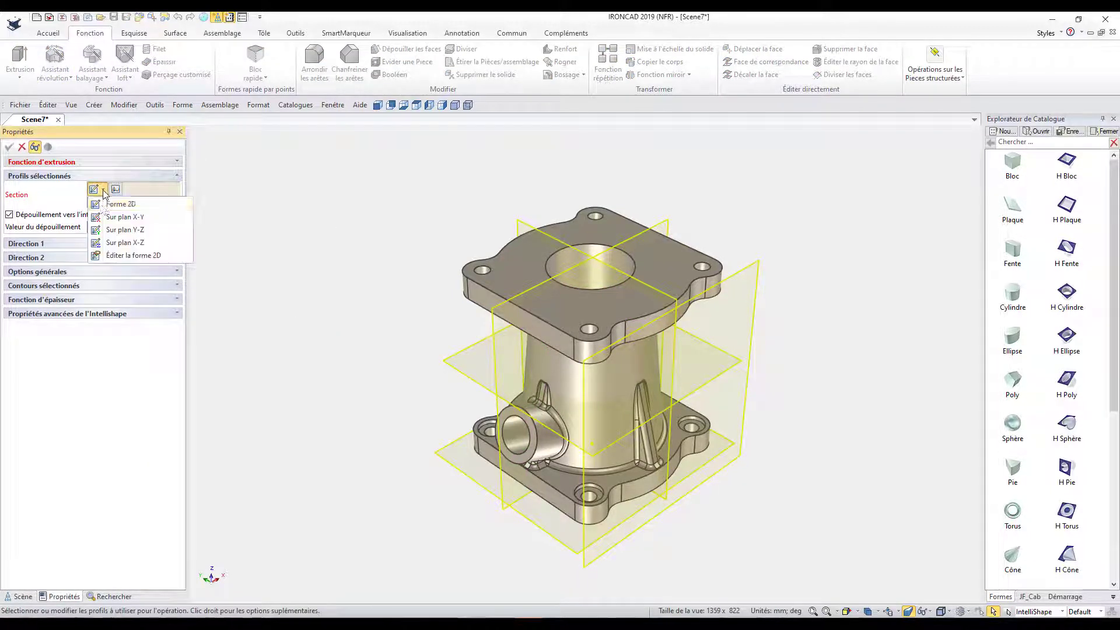
click(164, 208)
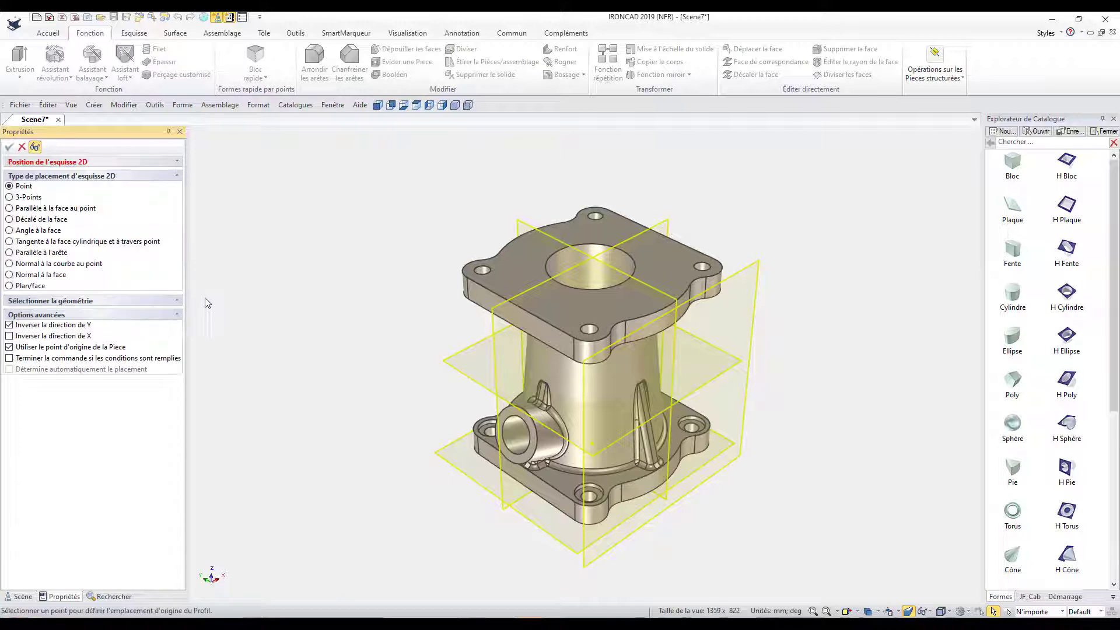
click(738, 357)
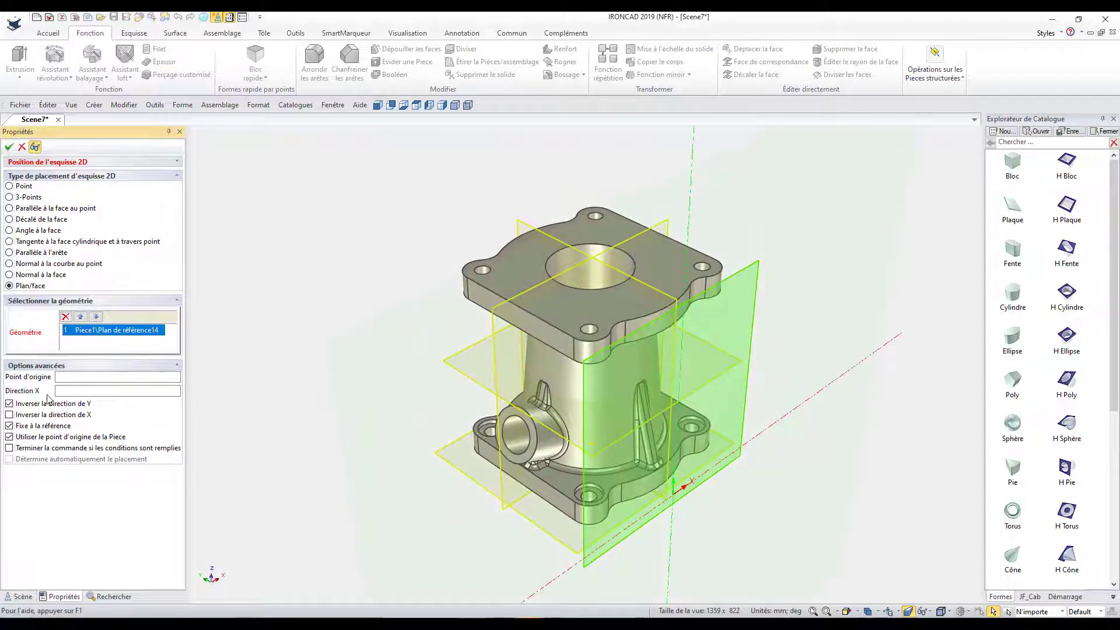
click(76, 377)
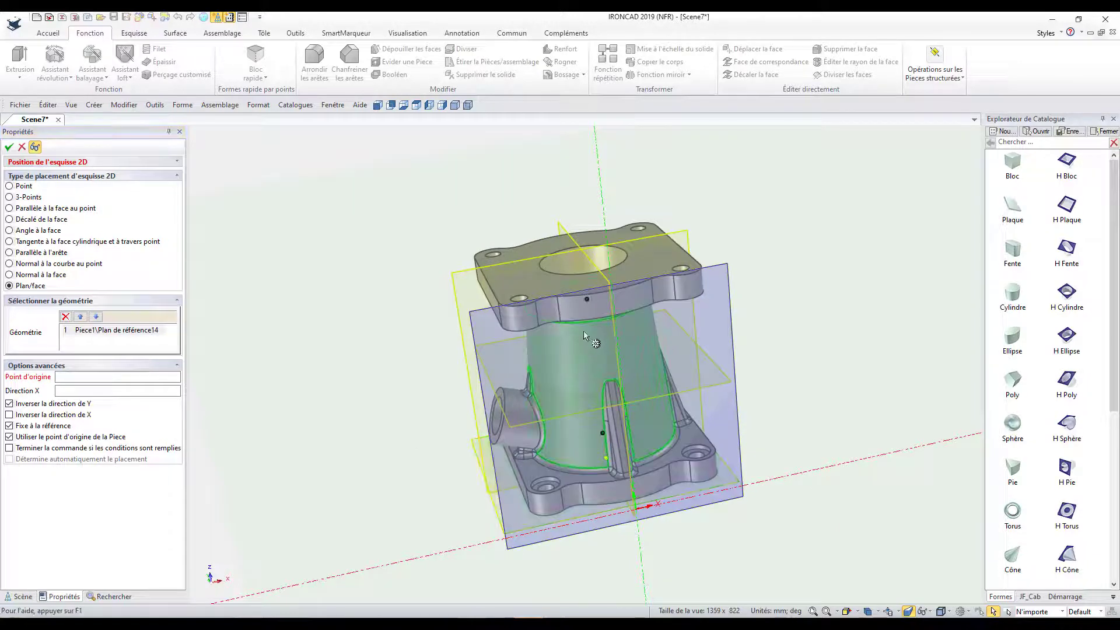
click(609, 316)
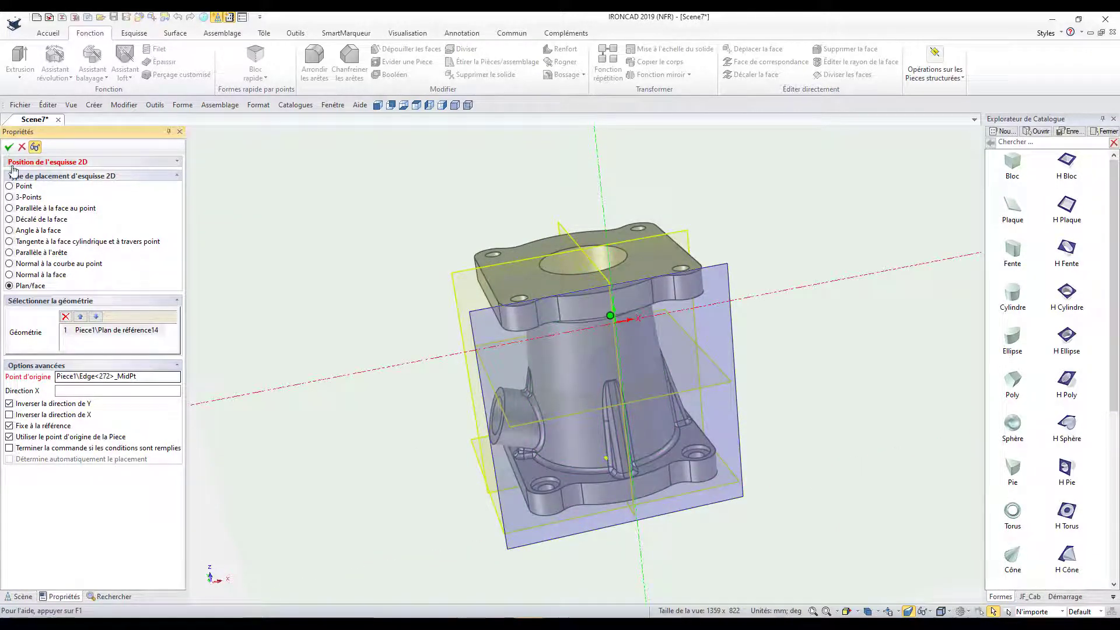
click(10, 148)
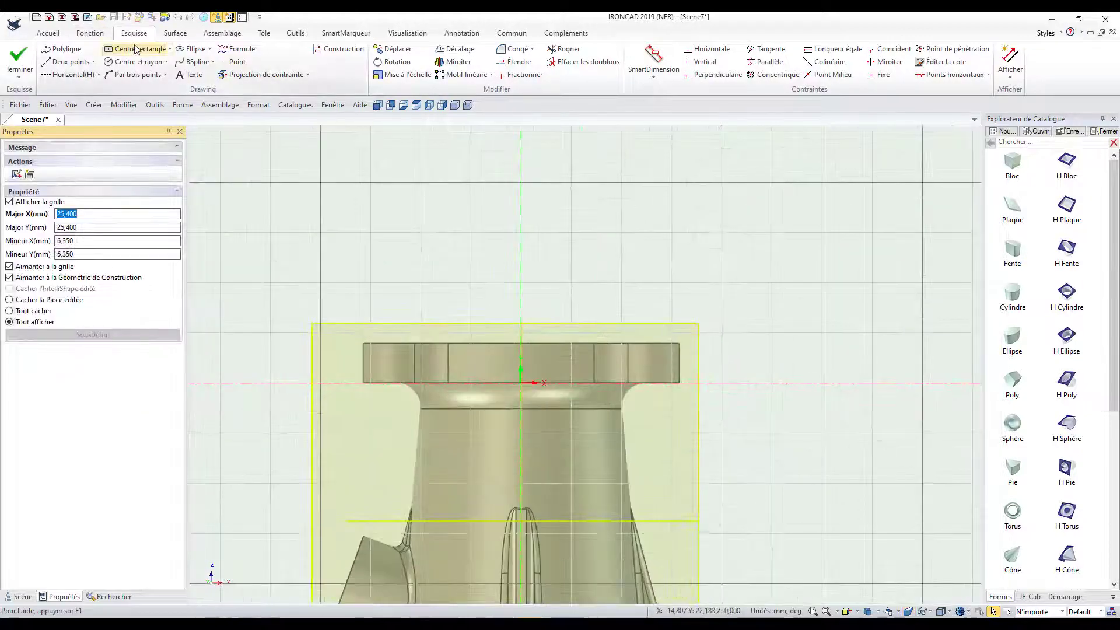
Step: Draw a centre rectangle and dimension it 30 mm wide by 2 mm high
click(138, 51)
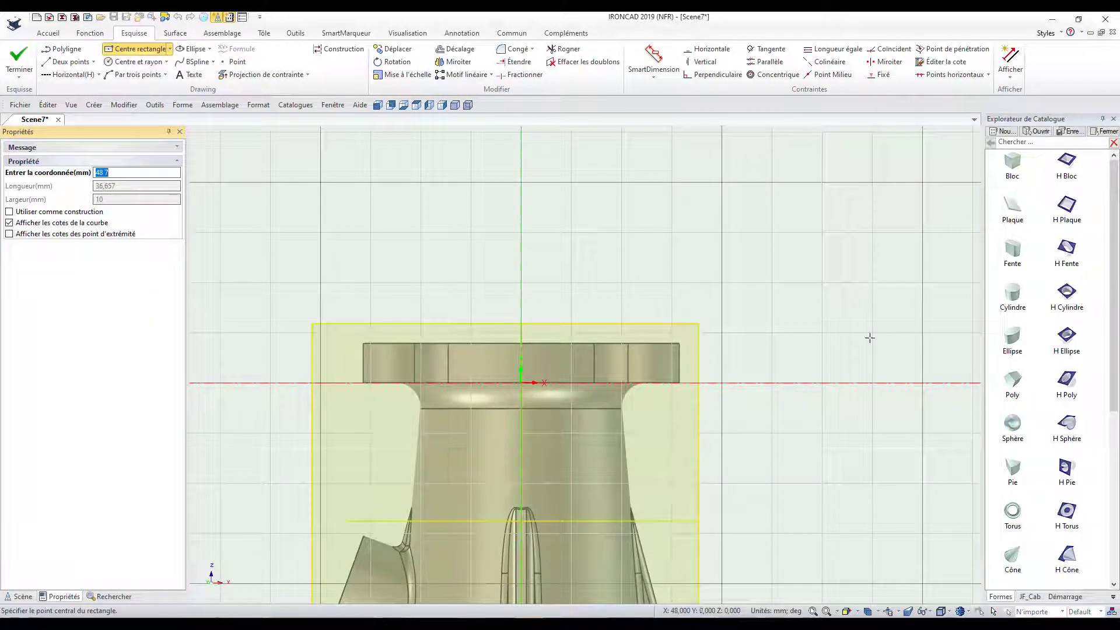
click(804, 311)
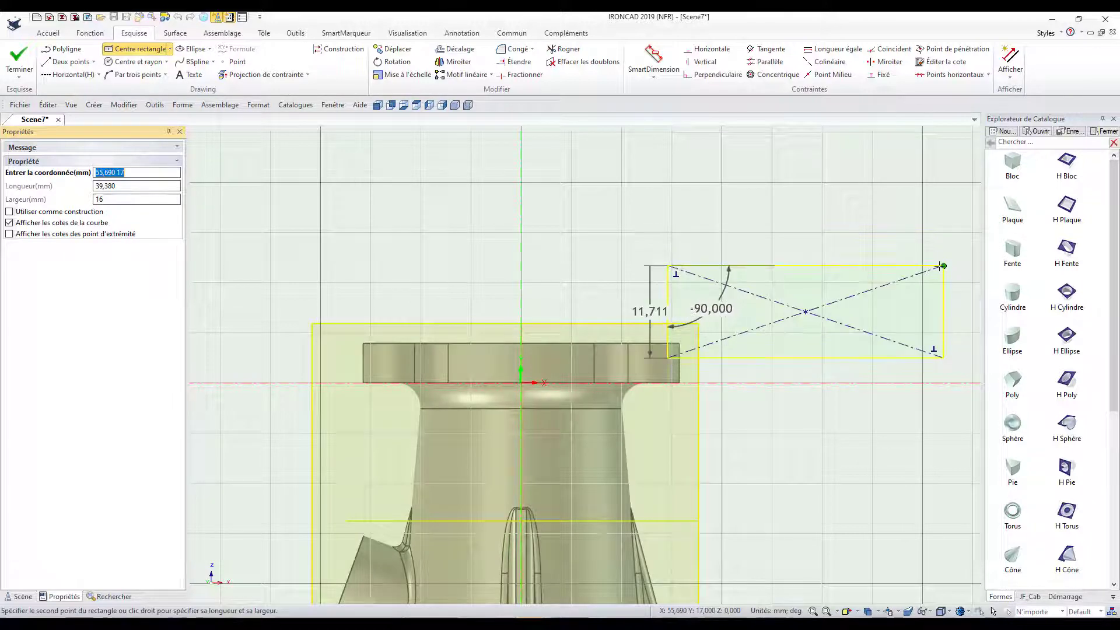
click(940, 272)
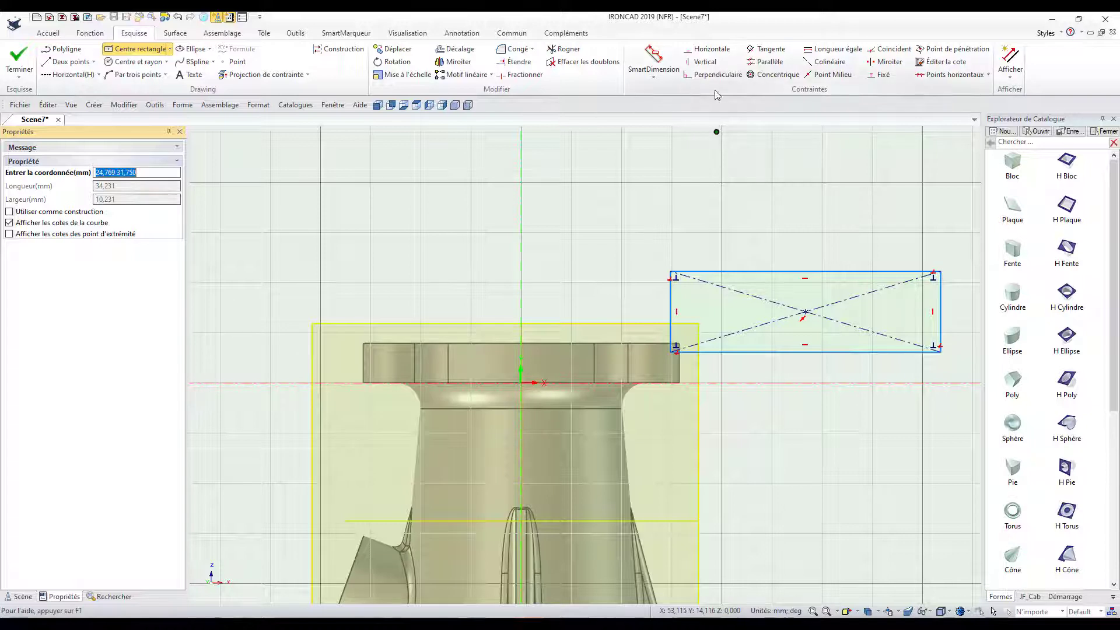
click(654, 58)
click(818, 271)
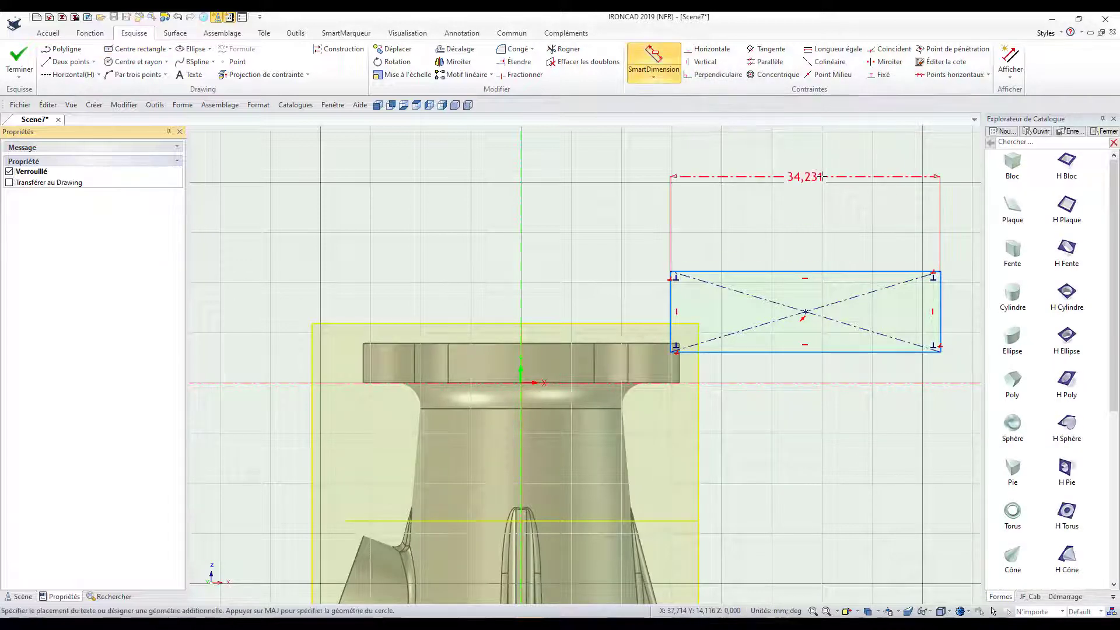
click(817, 178)
text(0)
key(Return)
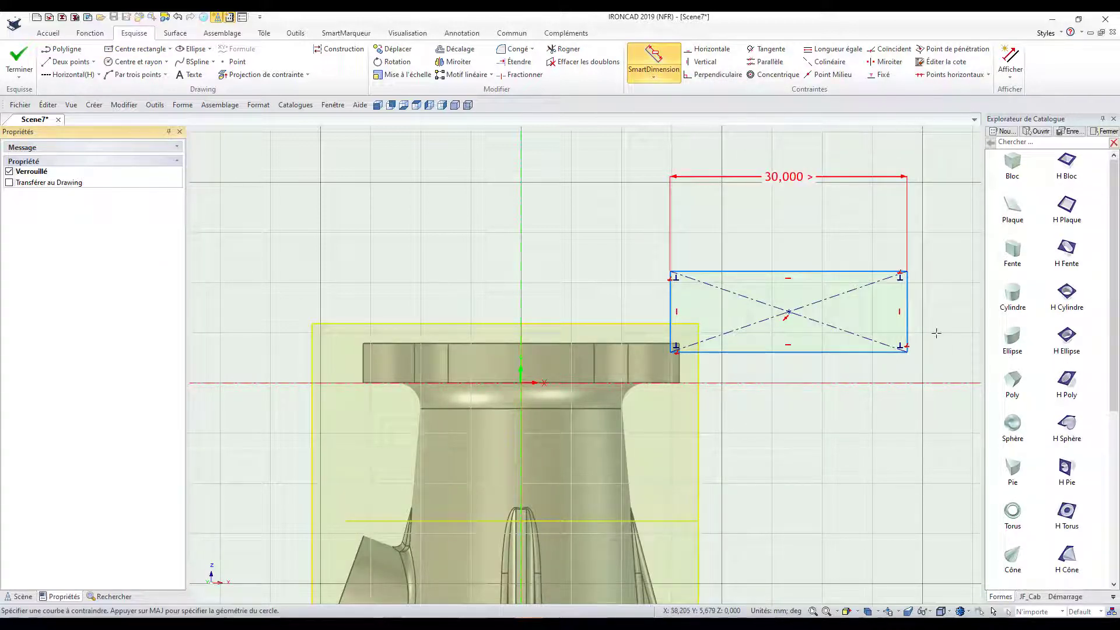
click(907, 319)
text(2)
key(Return)
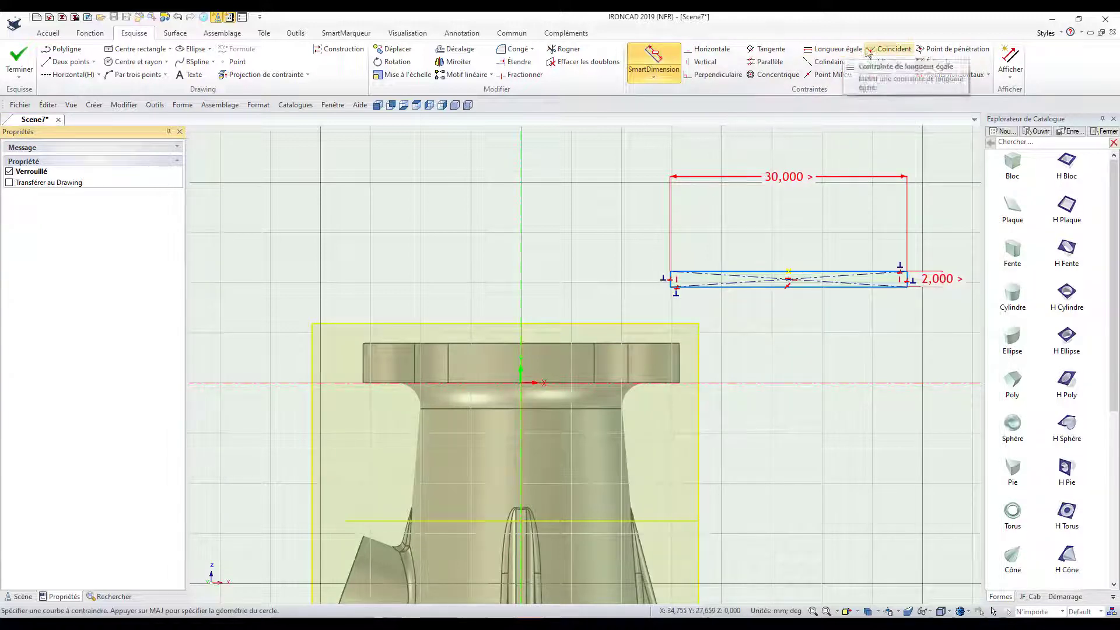
Step: Make the rectangle's midpoint coincident with the vertical axis and dimension it 1,5 mm from the origin
click(889, 49)
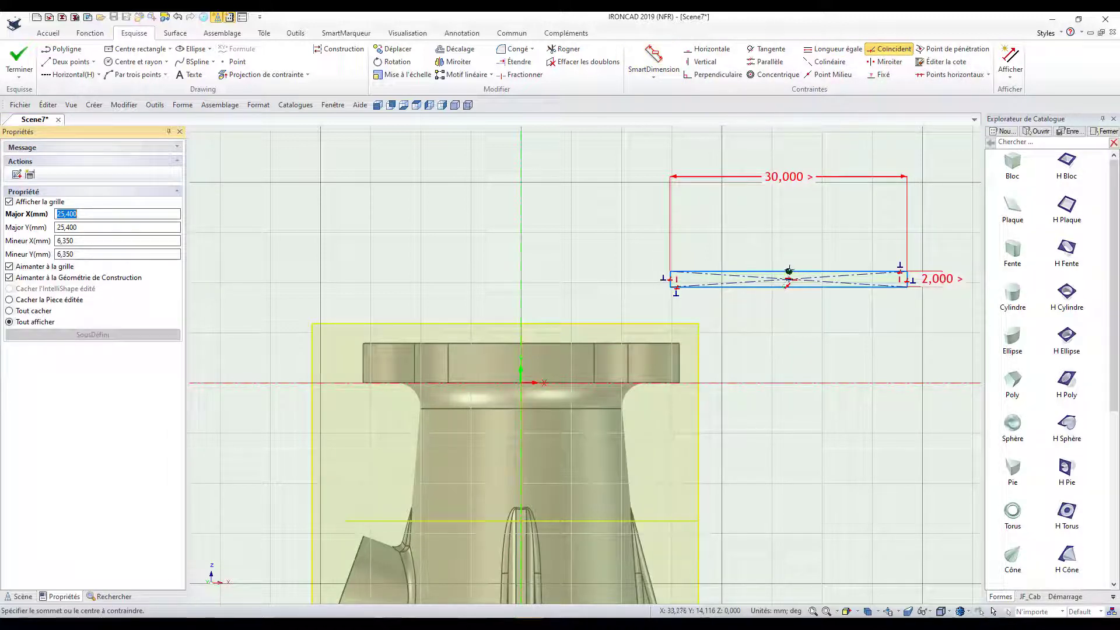
click(788, 272)
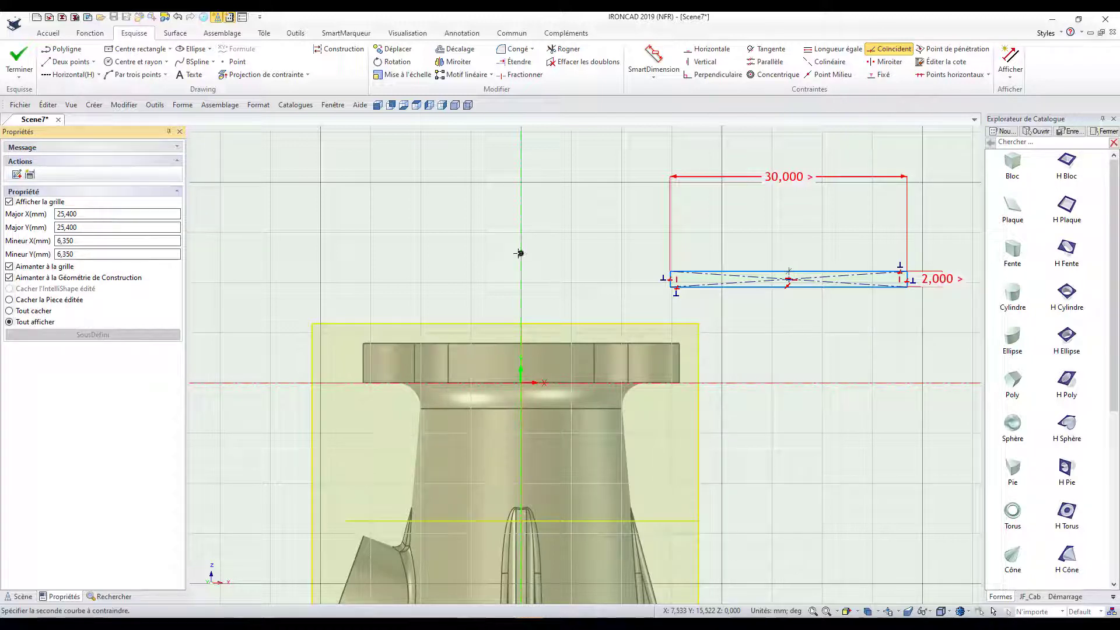
click(520, 254)
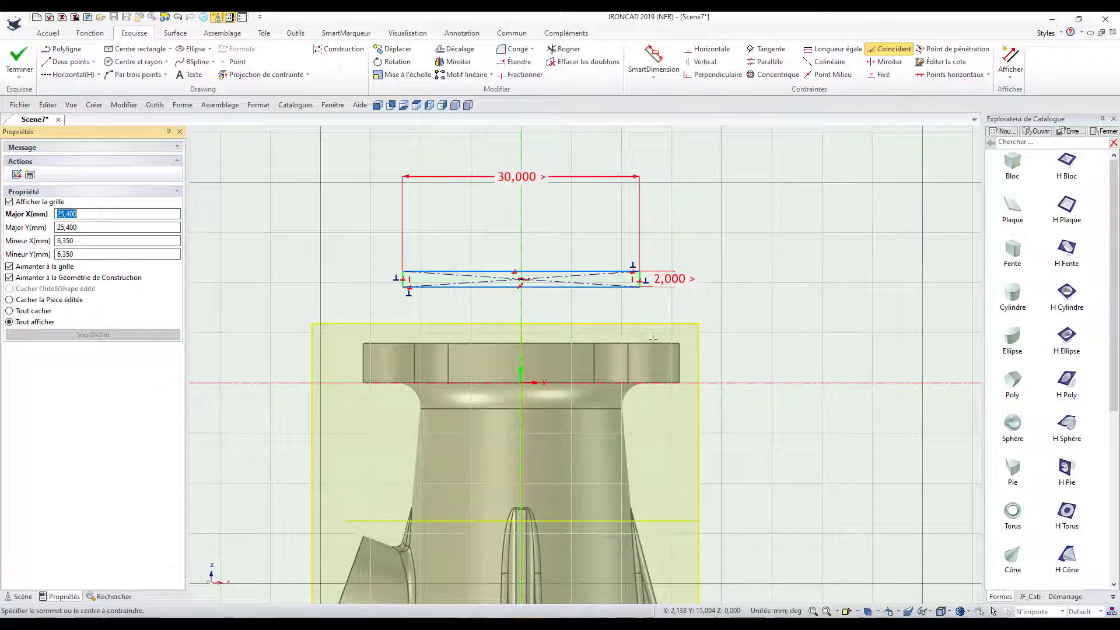
click(653, 62)
click(521, 286)
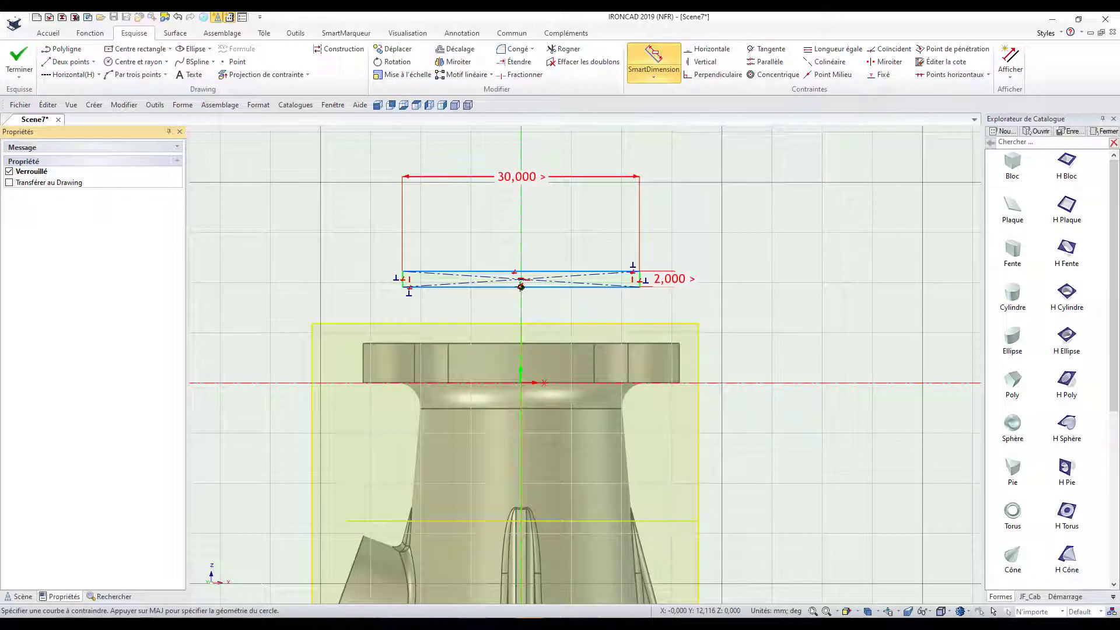
click(521, 383)
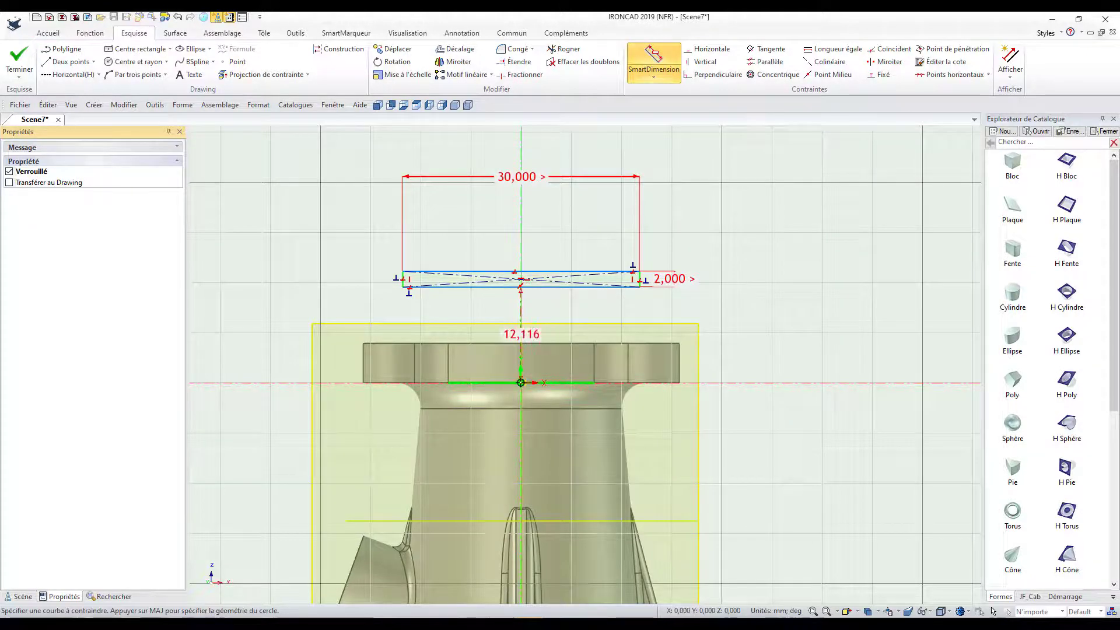
click(850, 350)
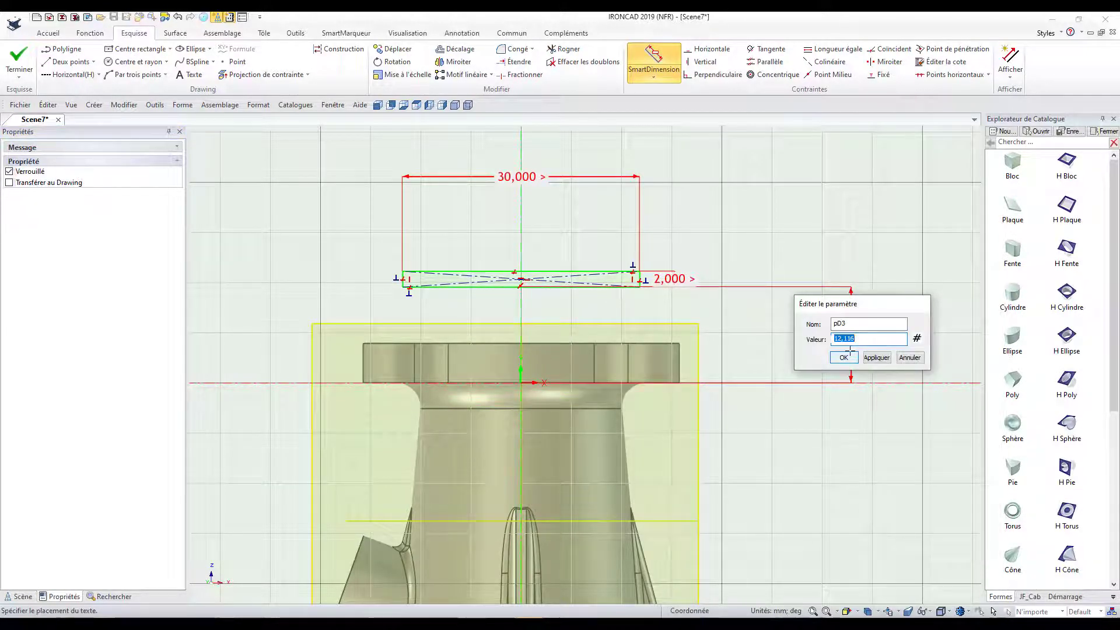
text(15)
key(Return)
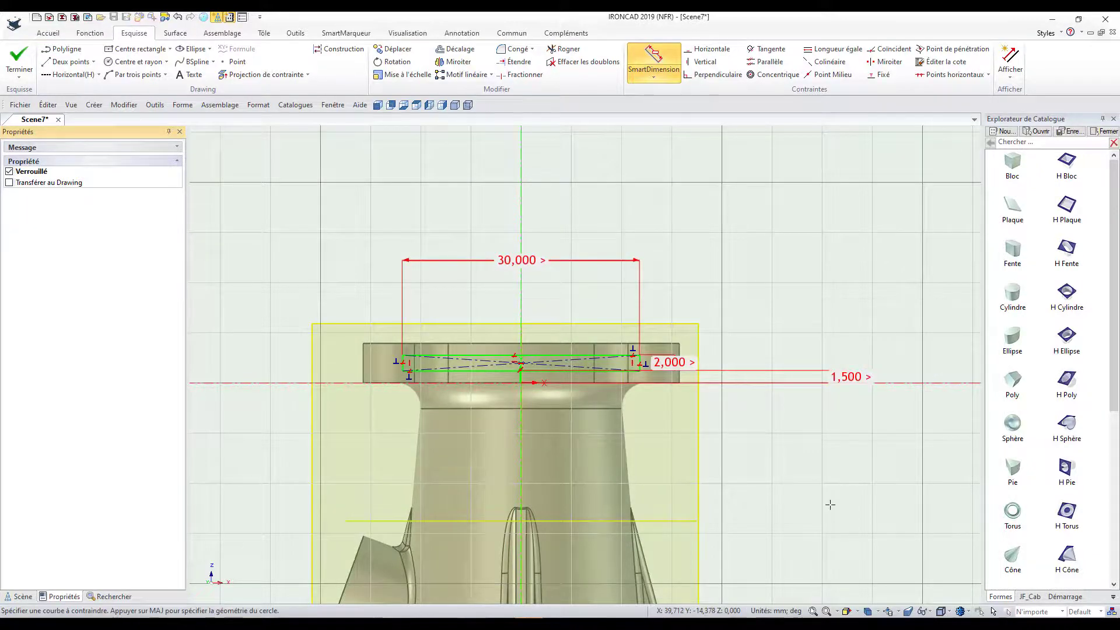
middle_drag(886, 254, 875, 493)
Step: Extrude the 30 × 2 rectangle reversed, depth Jusqu'aux faces, stopping at three housing faces
click(20, 56)
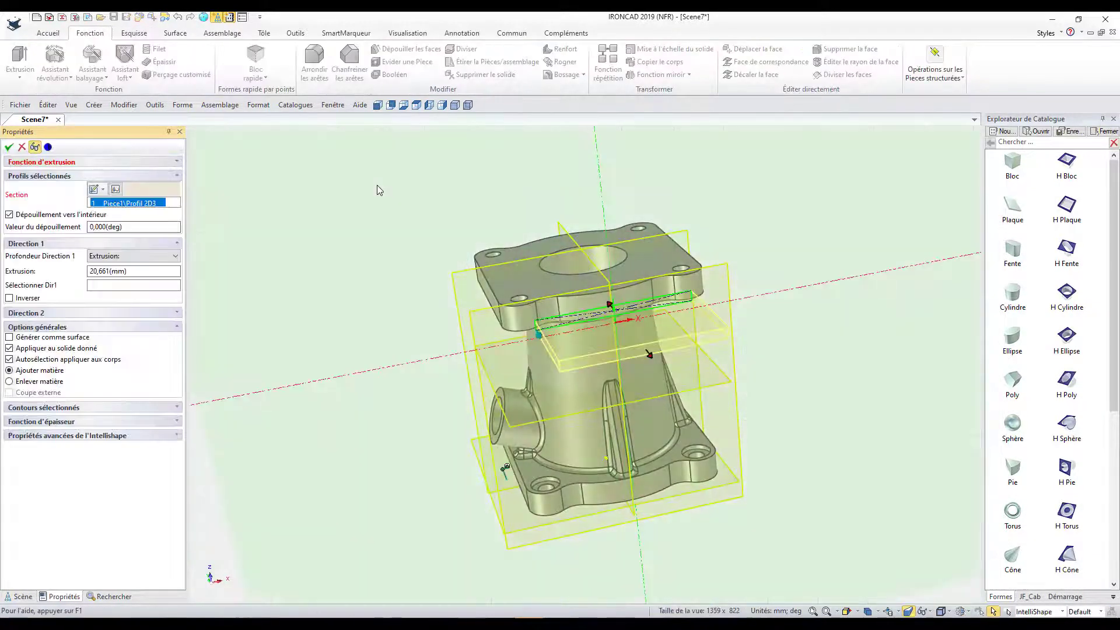
click(9, 298)
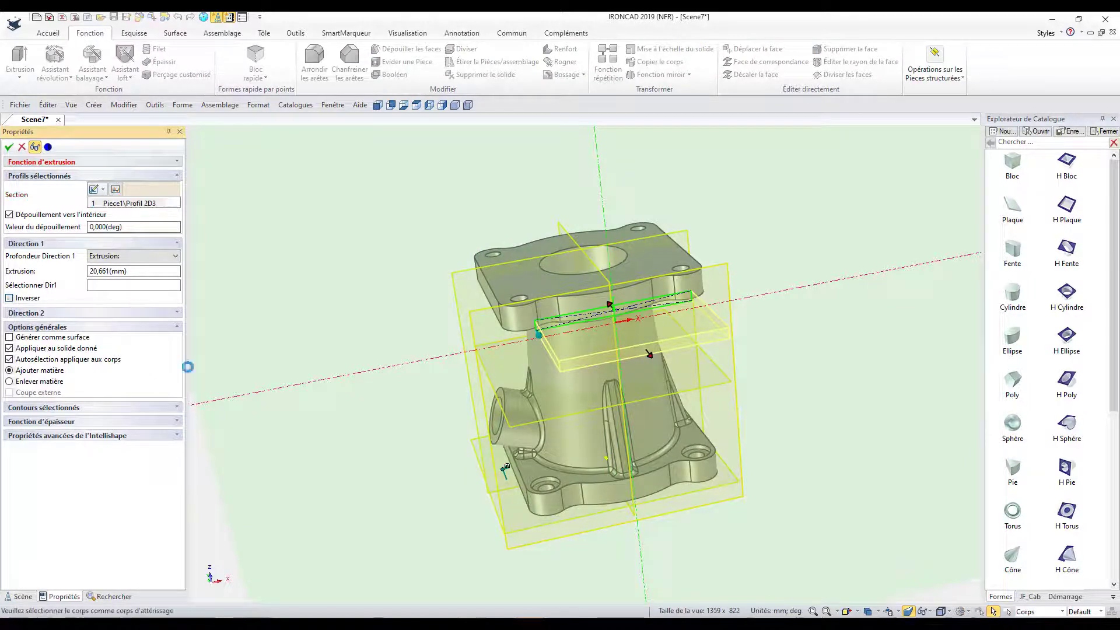
click(142, 258)
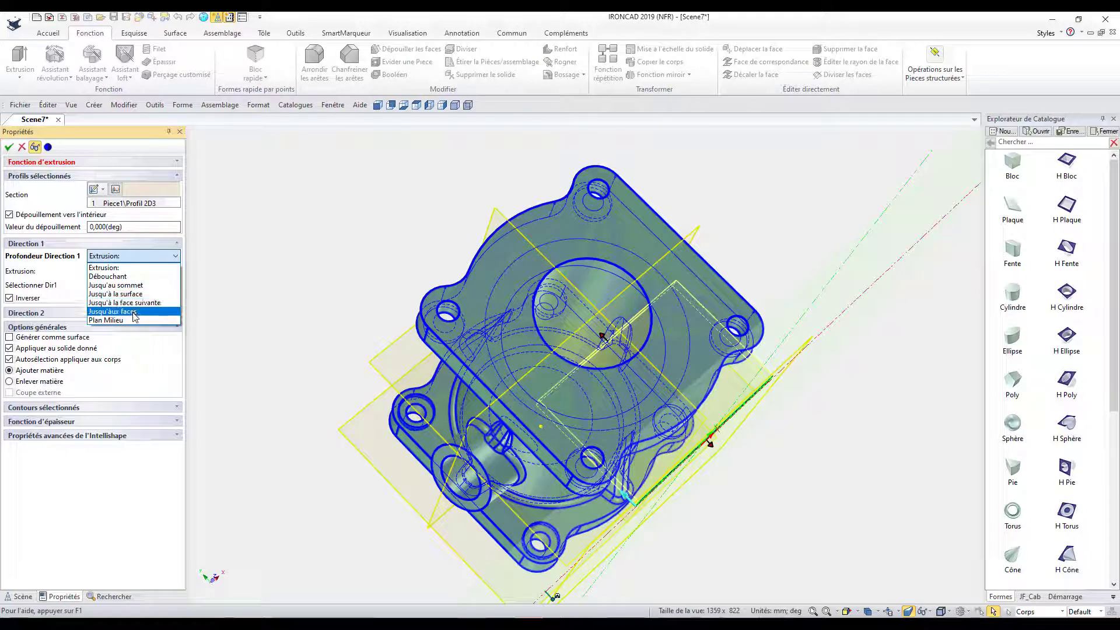
click(134, 313)
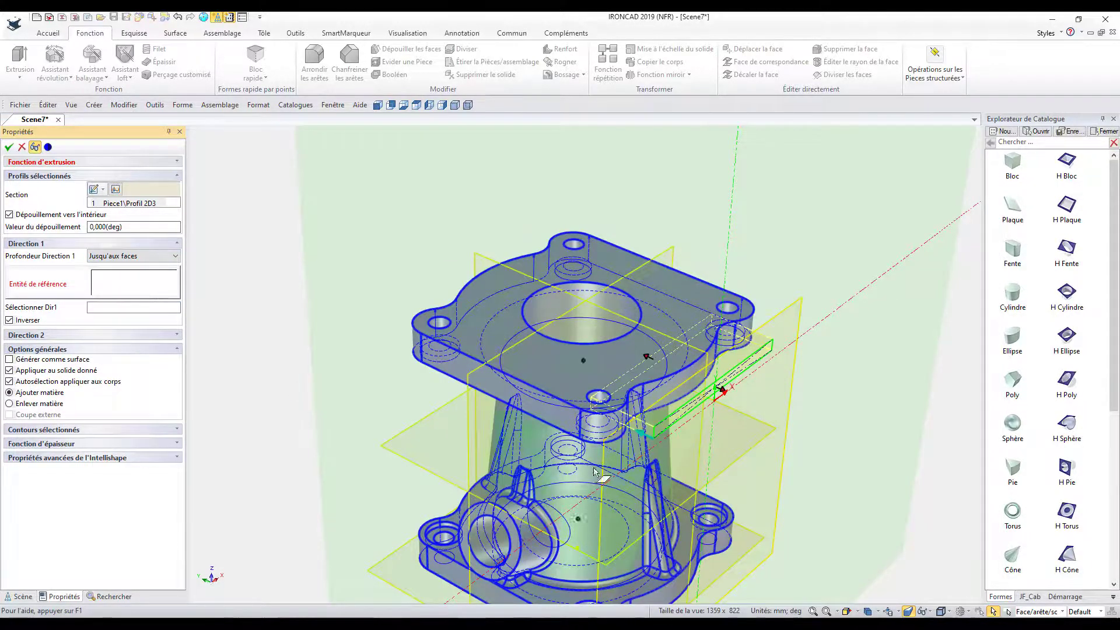
click(557, 428)
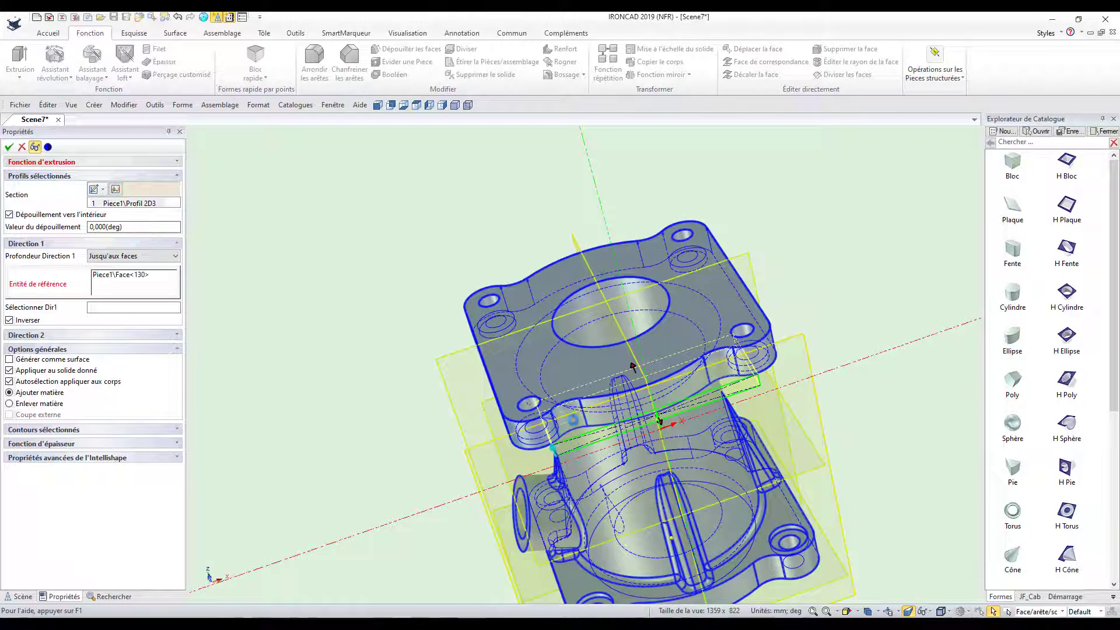
click(564, 413)
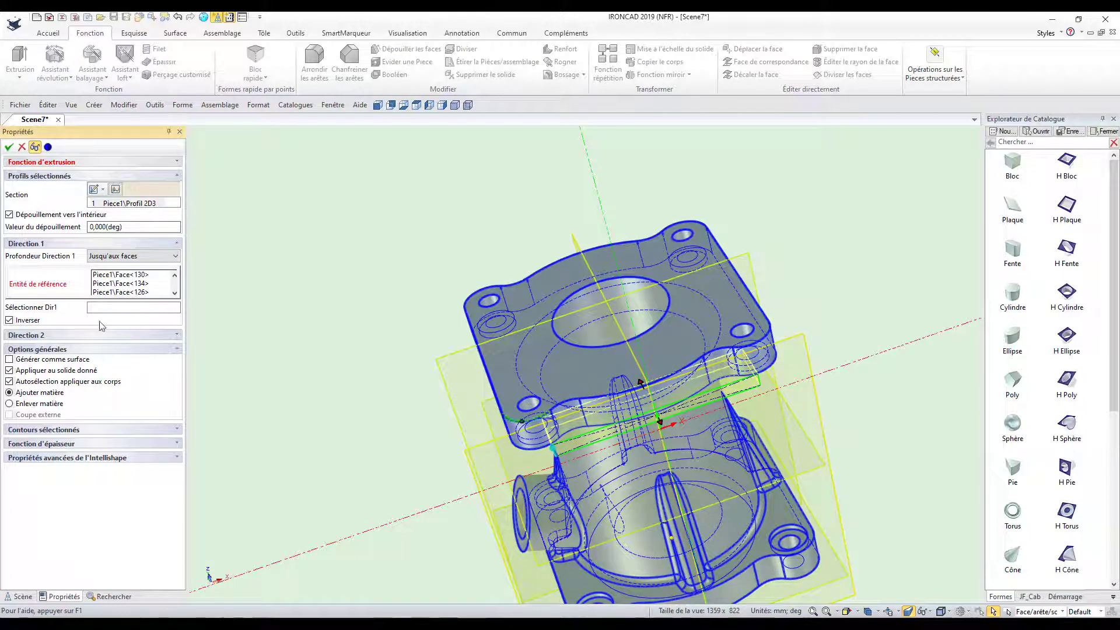
click(9, 147)
Step: Fit the whole red housing in an isometric view
click(868, 611)
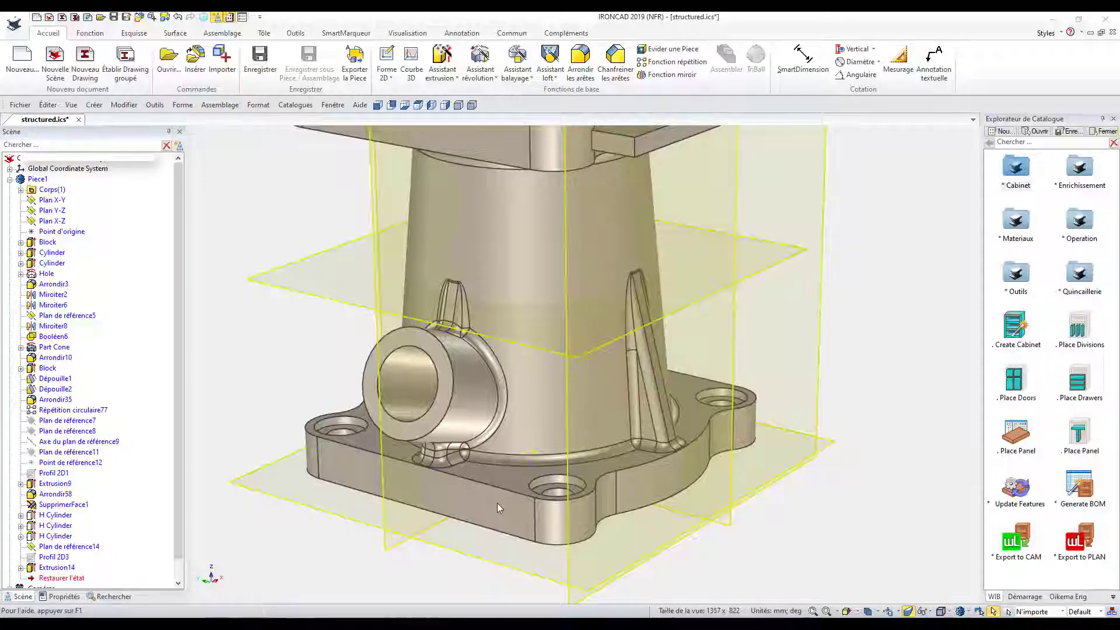
Step: Change the Block's 40 mm size to 45 and acknowledge the failure warning
click(497, 503)
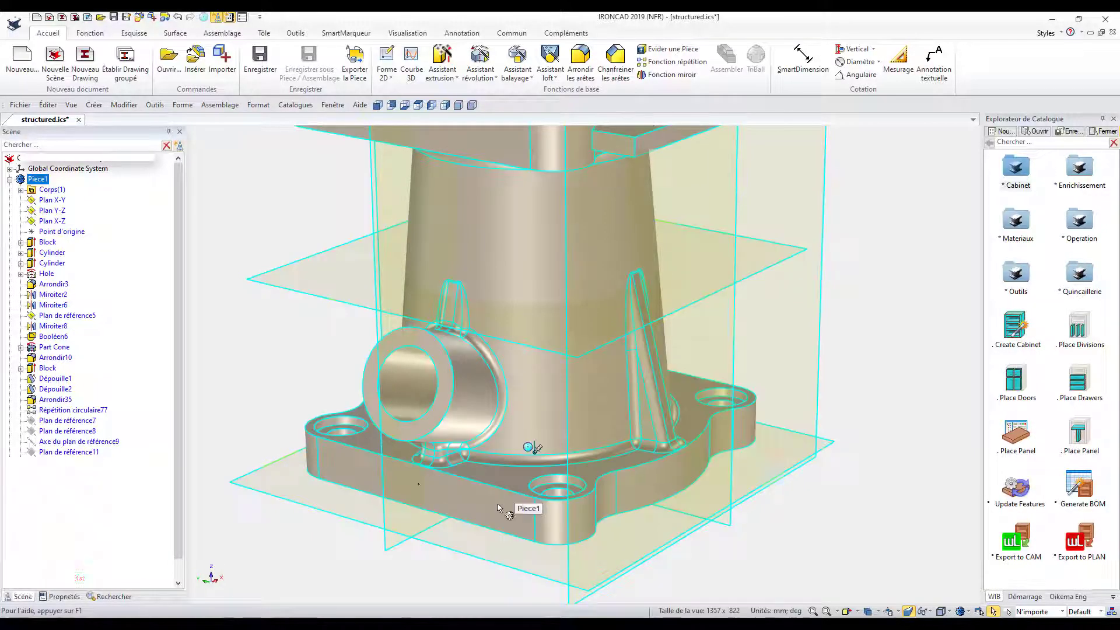
click(426, 485)
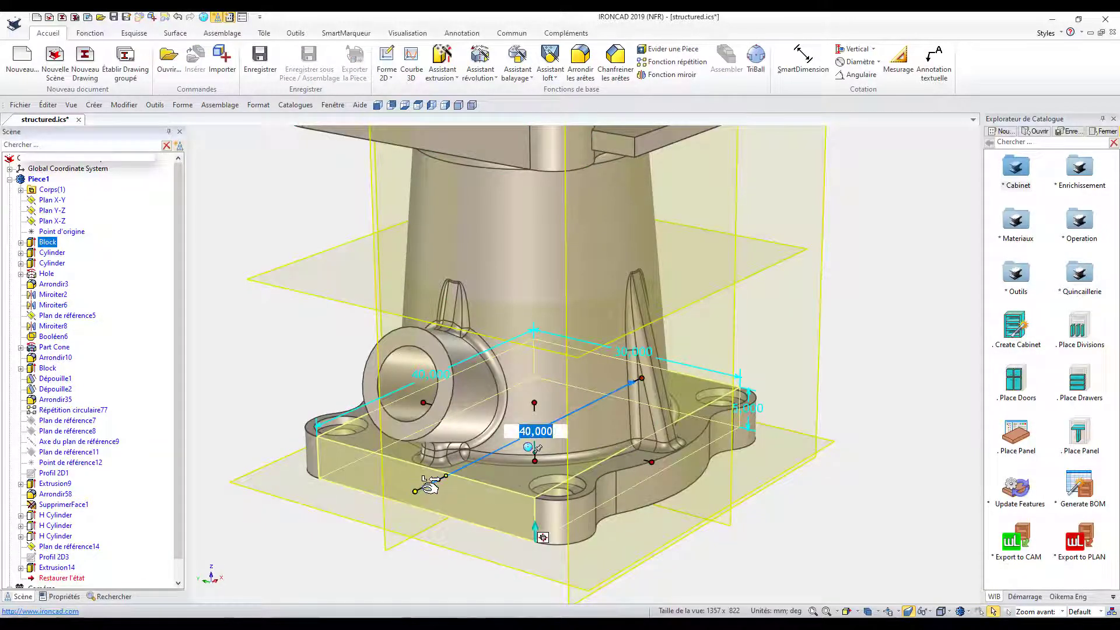
text(45)
key(Return)
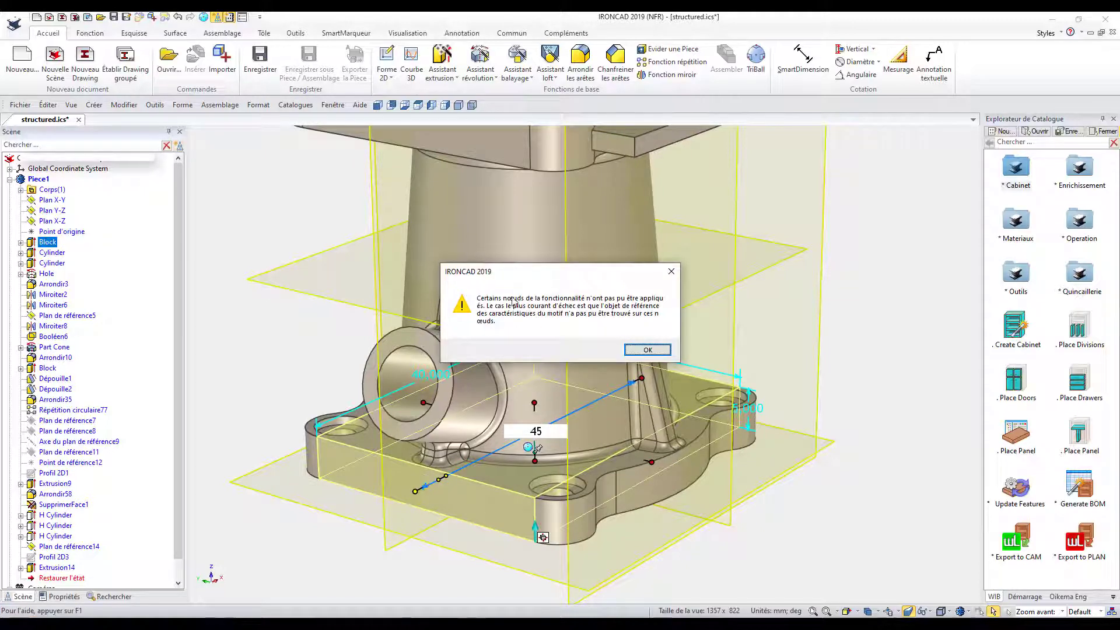
click(647, 350)
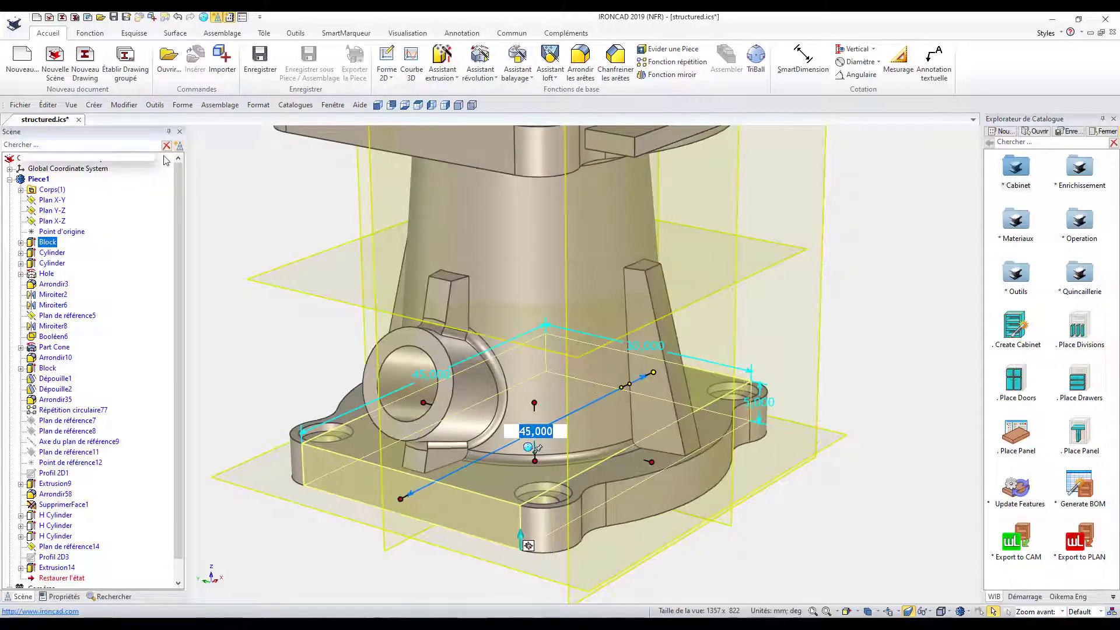
Step: Review the fillet regeneration errors around the rib block, then close the report
click(639, 266)
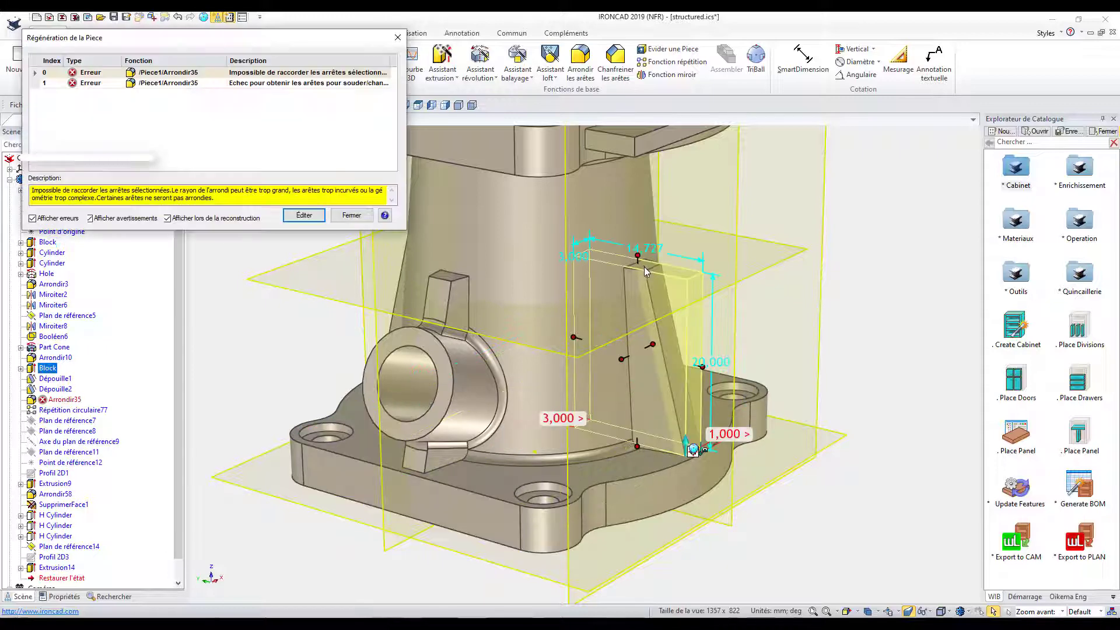
click(172, 83)
drag(252, 46, 958, 166)
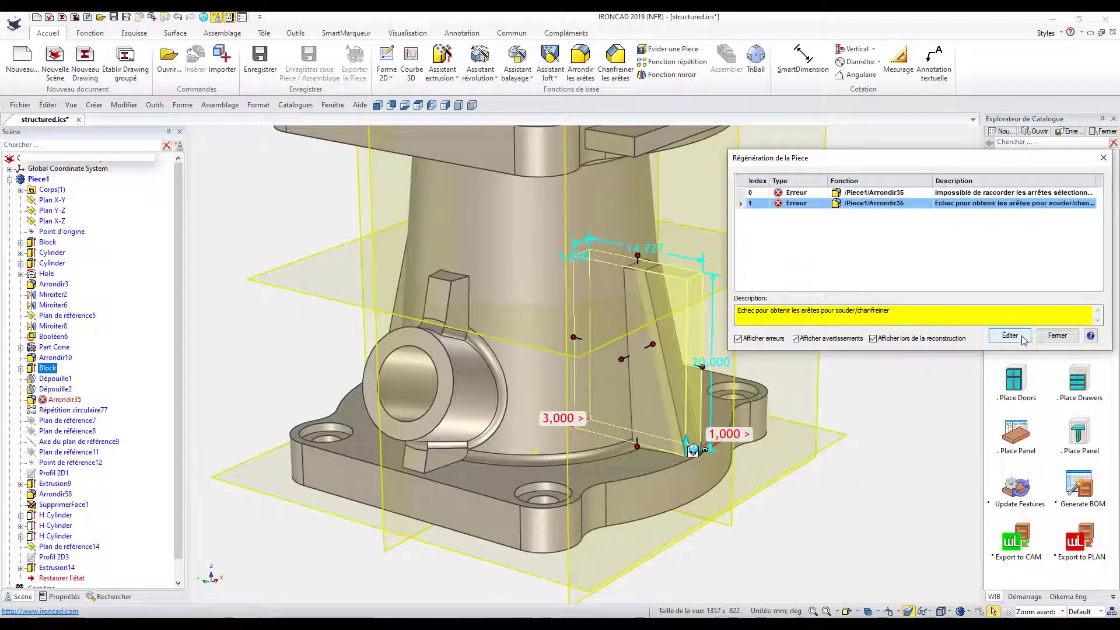
click(1057, 336)
click(832, 511)
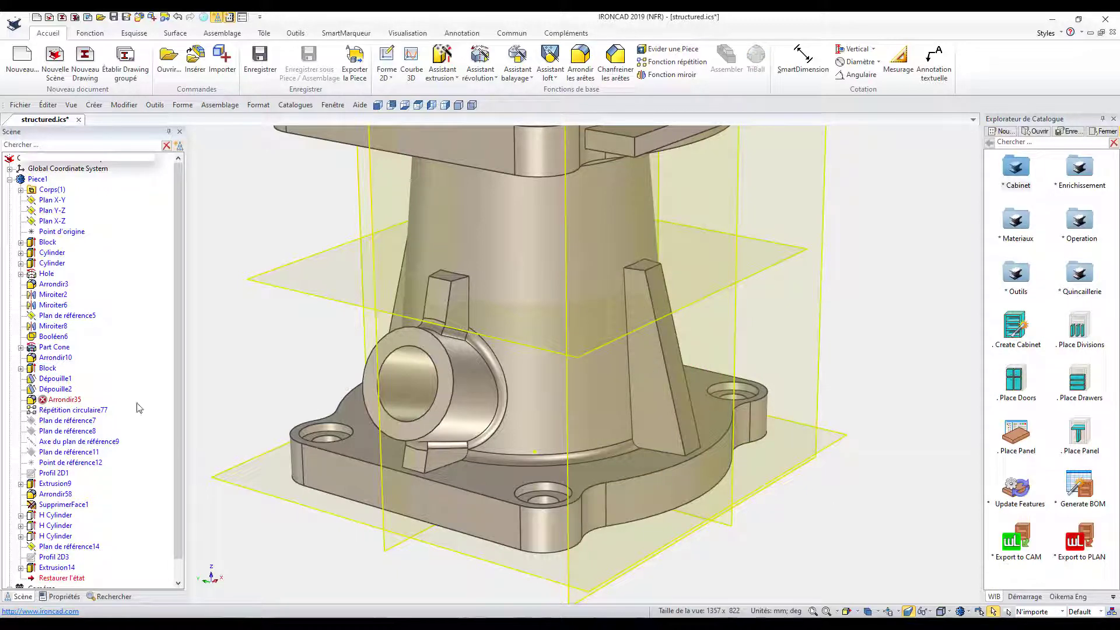
Step: Change the rib Block's 1 mm dimension to 3.5 mm and zoom to fit the part
click(47, 369)
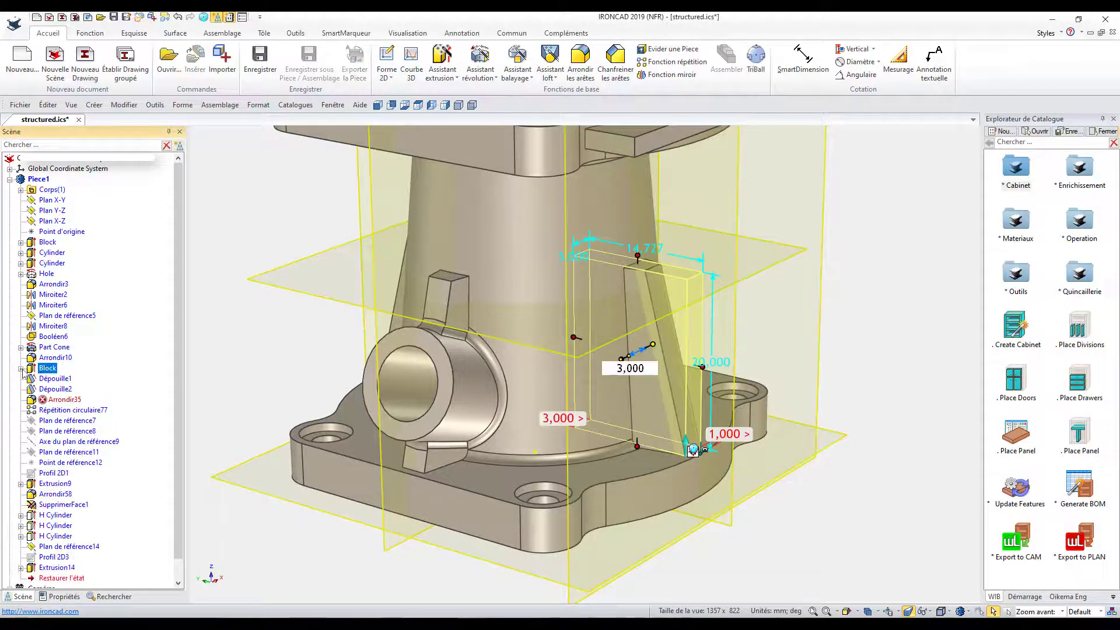
click(21, 368)
click(728, 434)
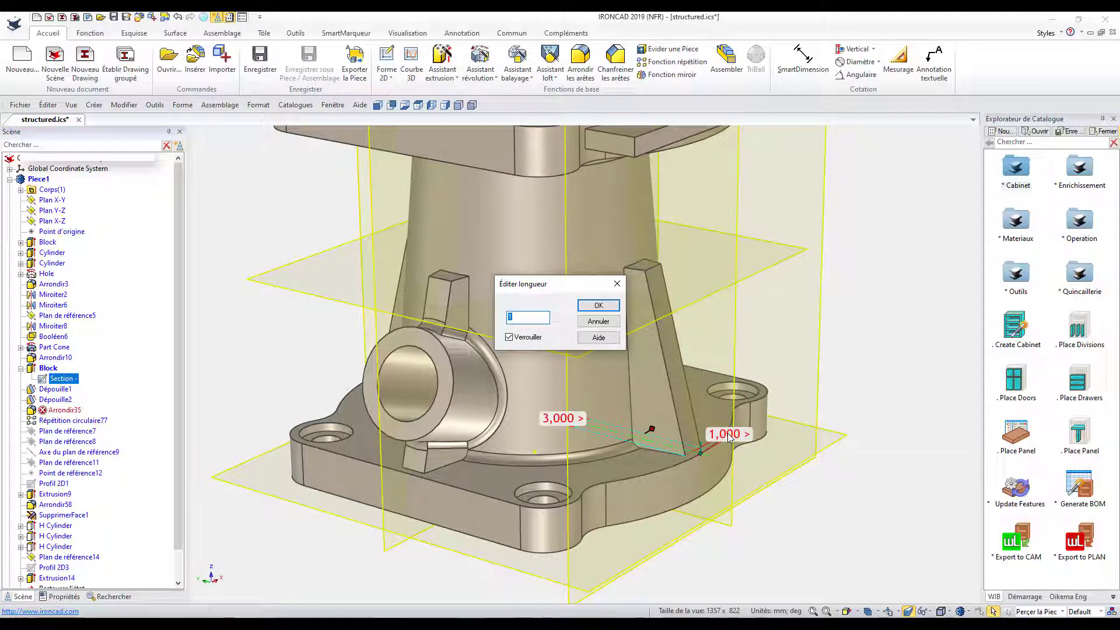
key(Return)
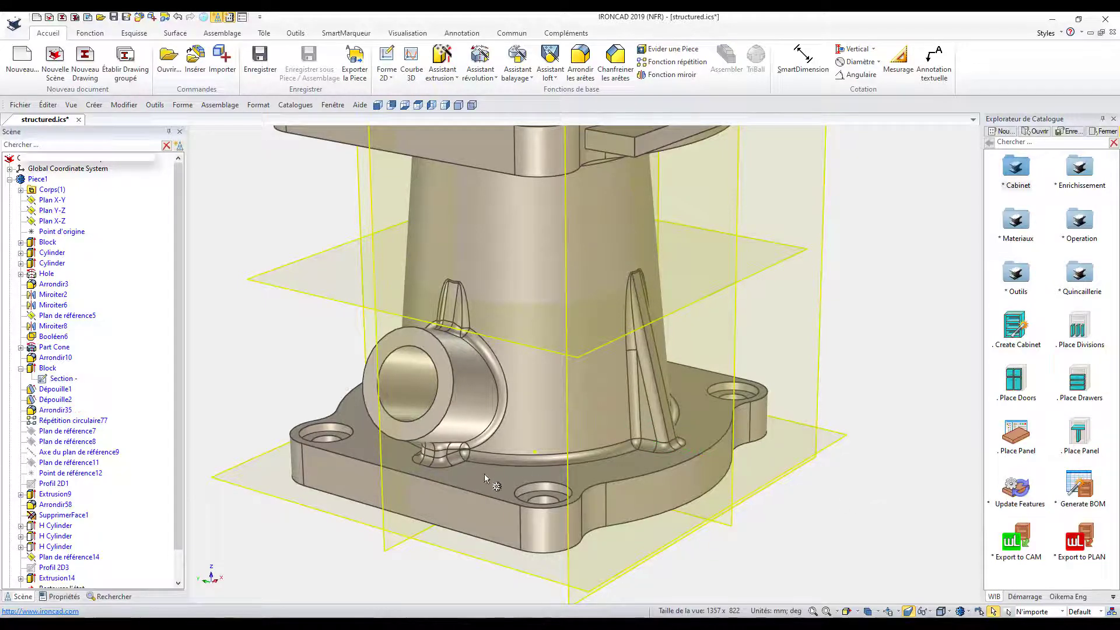
click(481, 515)
click(435, 508)
key(Escape)
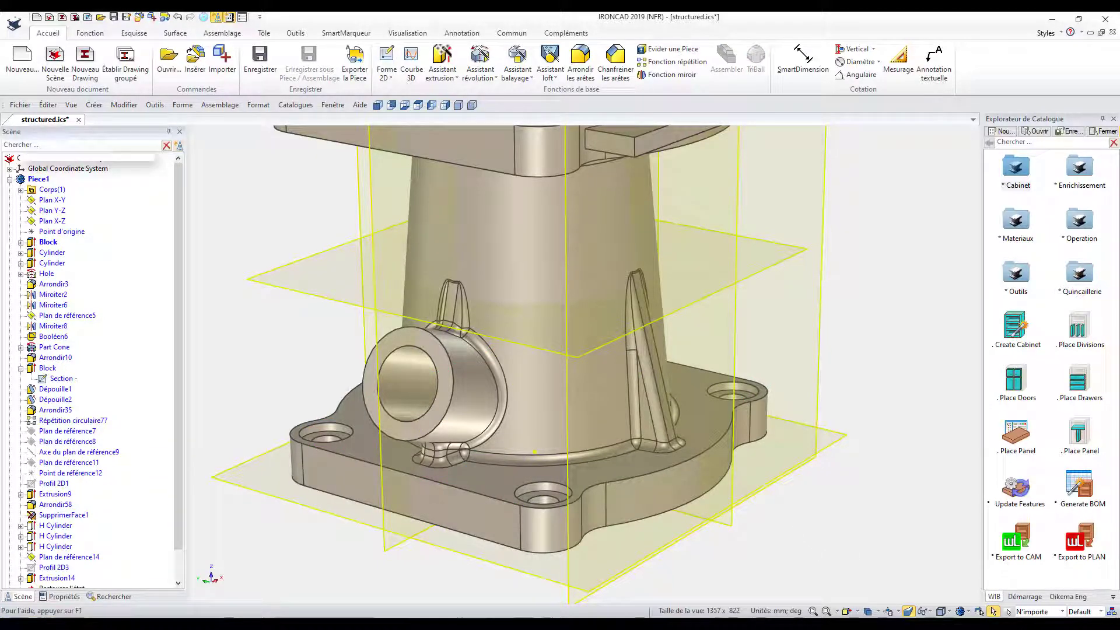
click(863, 611)
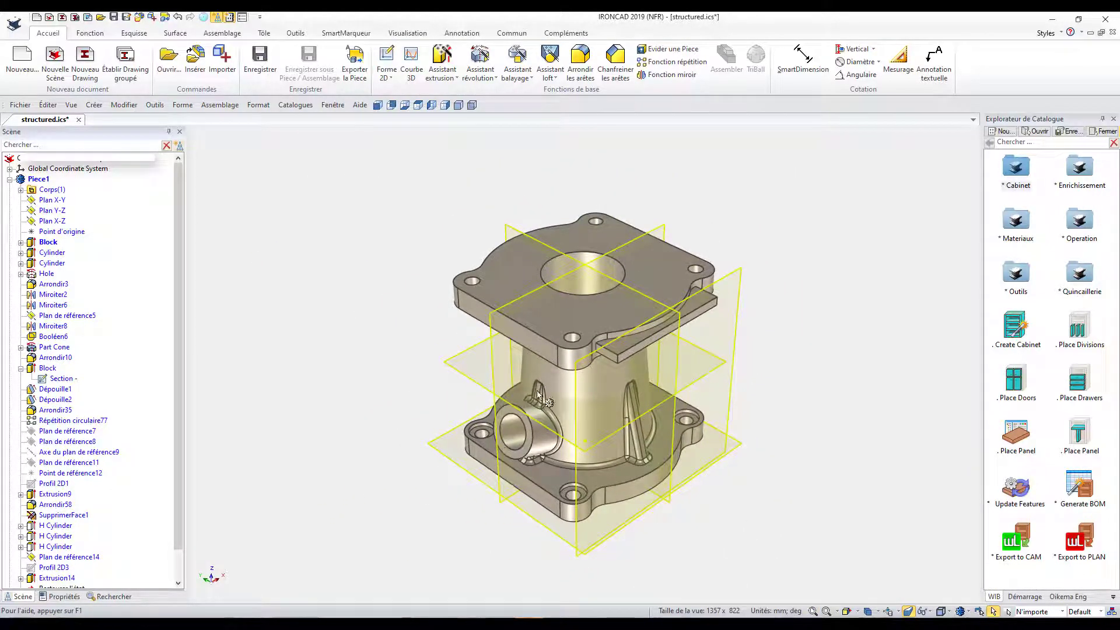
Step: Show reference planes 7 through 11 and single out Plan de référence11
click(530, 437)
click(529, 432)
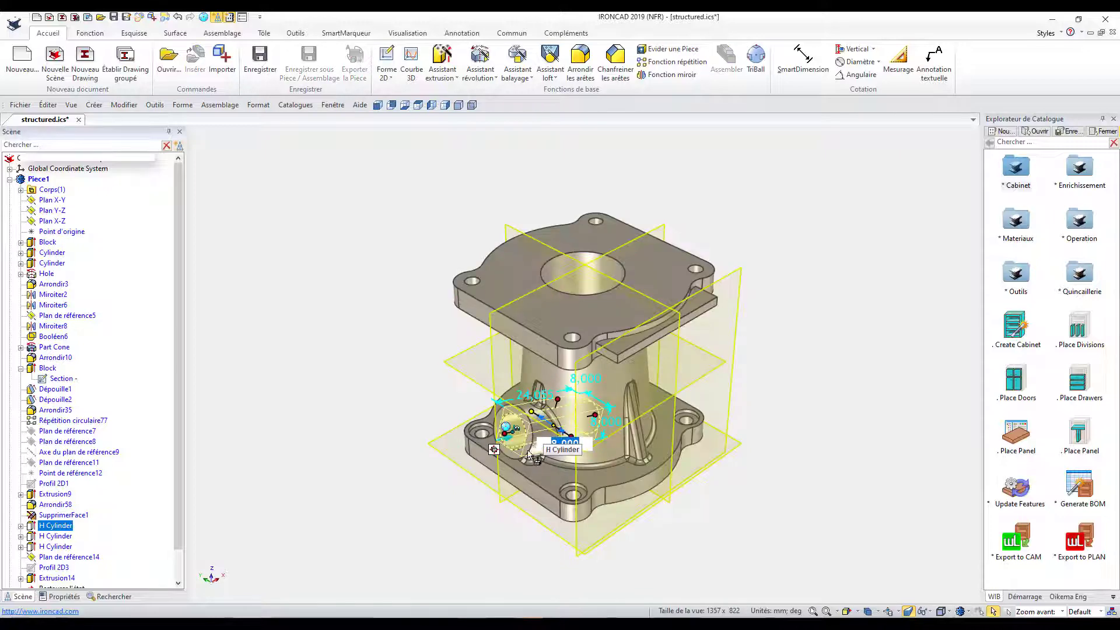
click(412, 437)
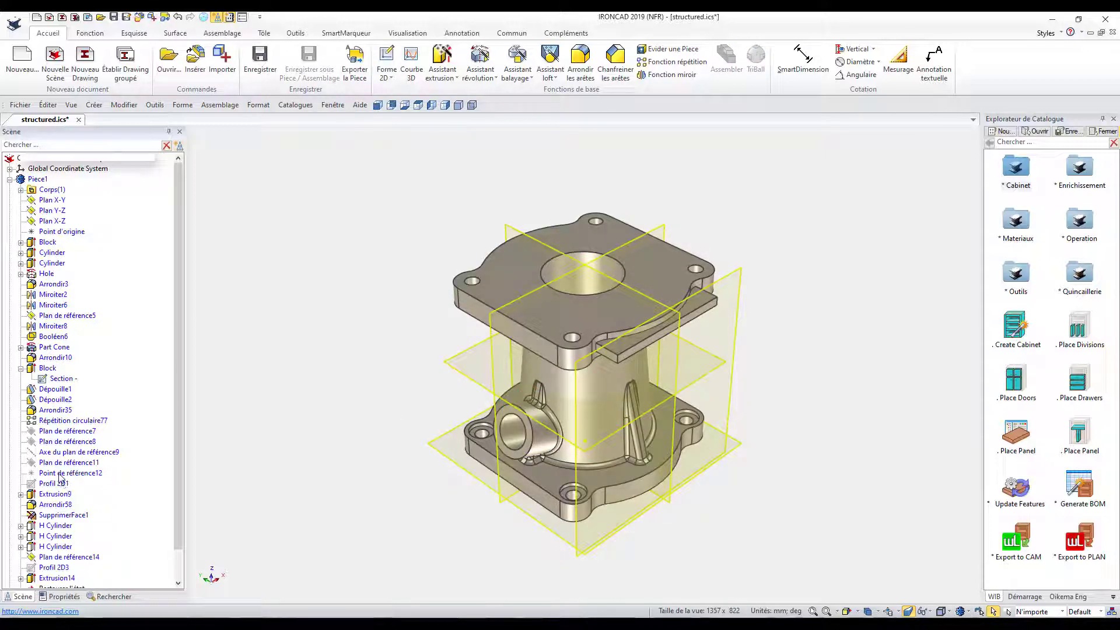
click(58, 431)
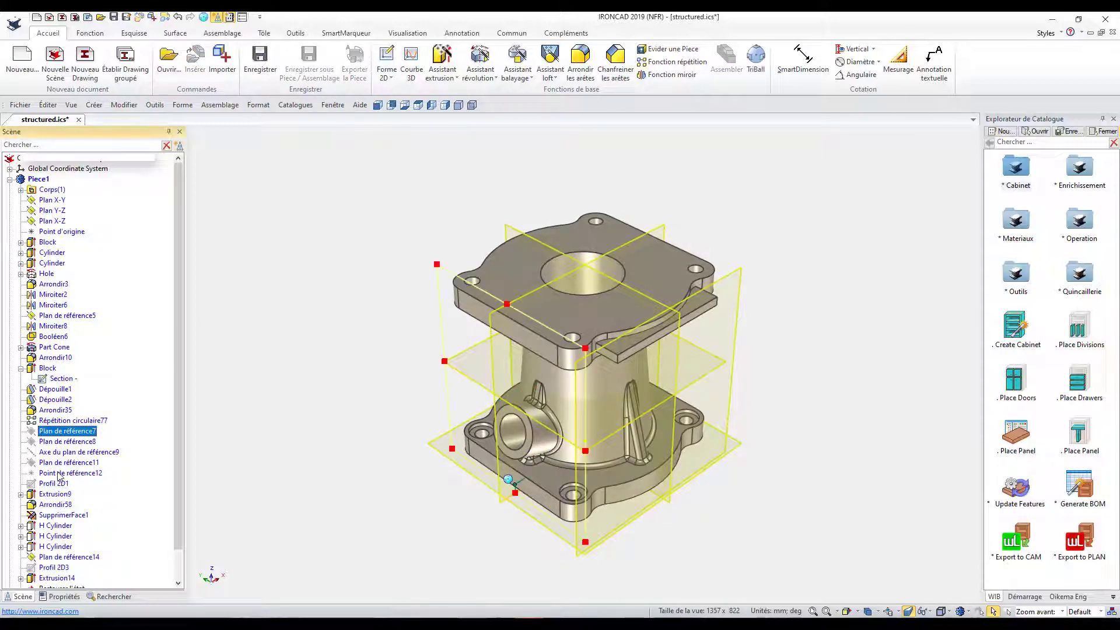
ctrl+click(59, 473)
shift+click(60, 459)
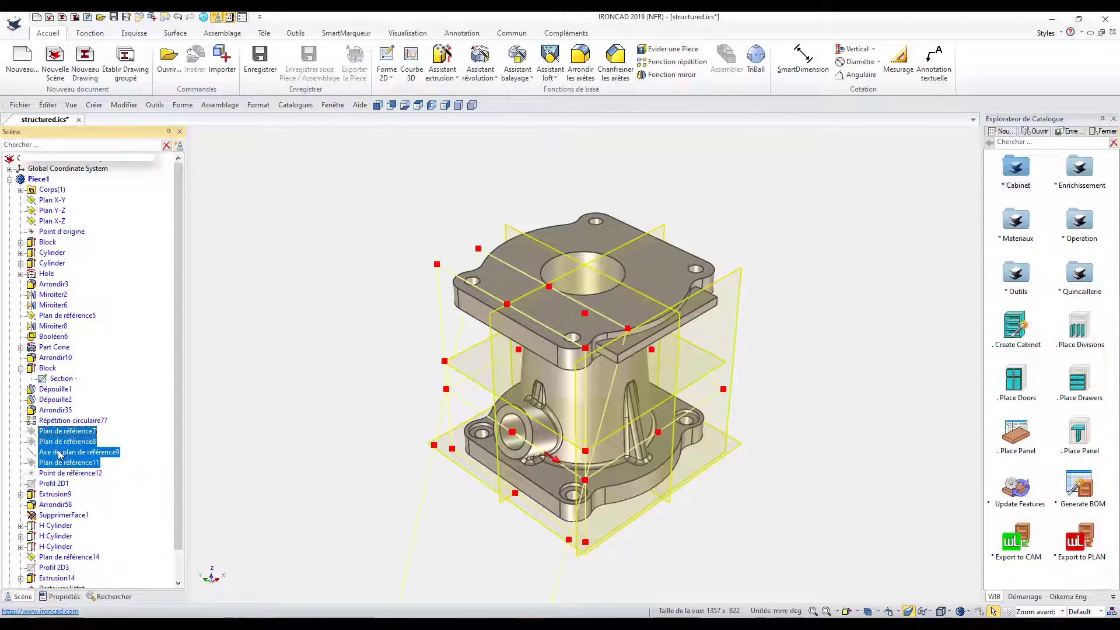
right_click(61, 455)
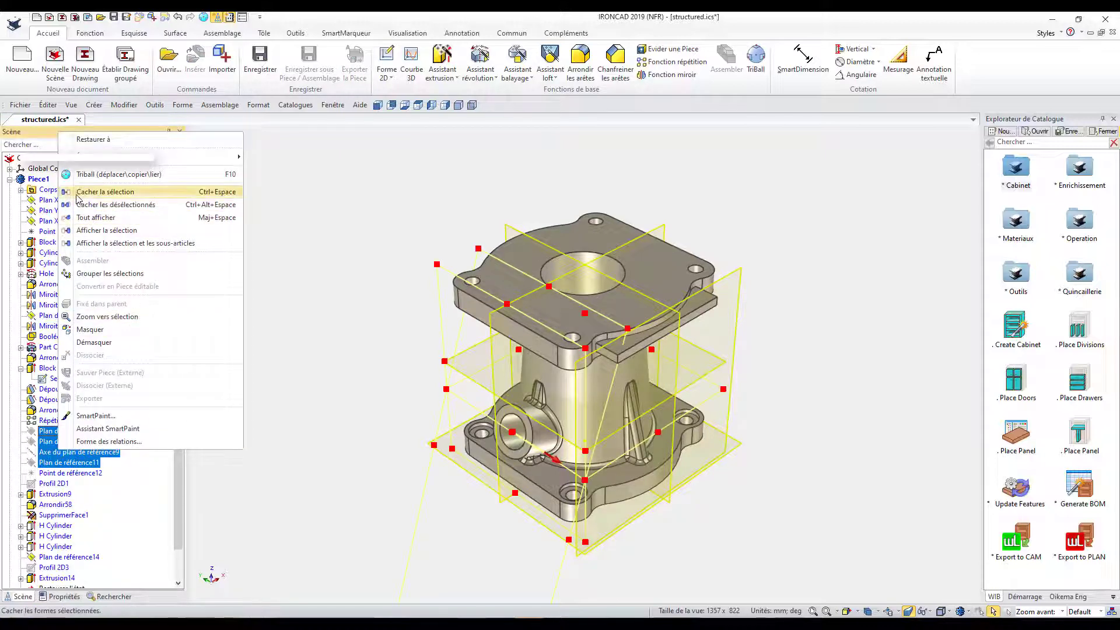
click(158, 230)
click(321, 527)
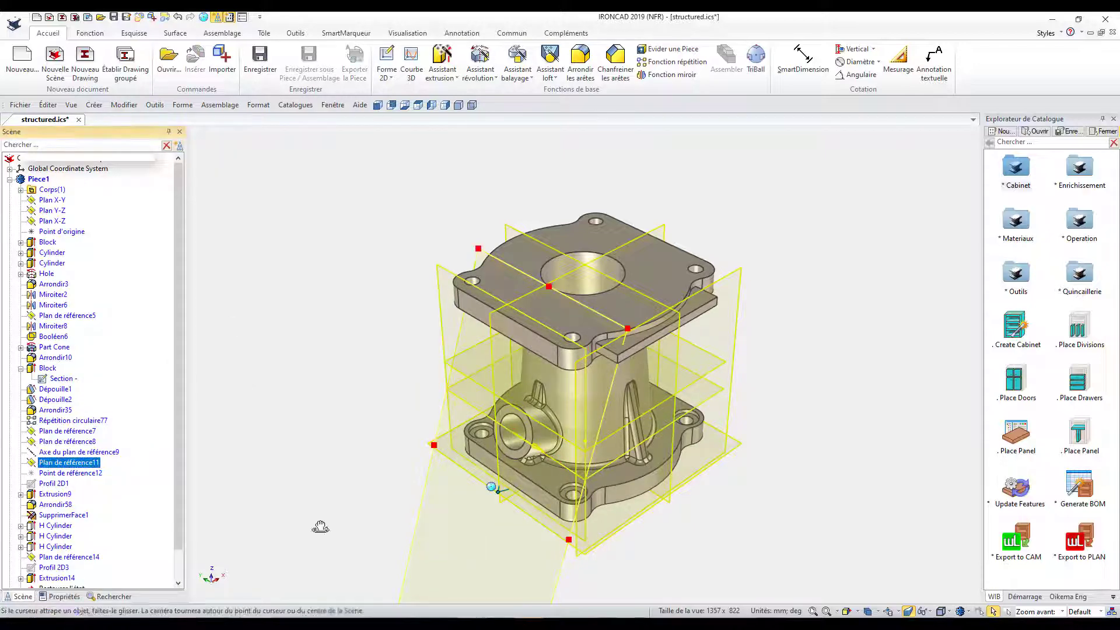
mouse_move(320, 527)
mouse_down()
mouse_move(275, 379)
mouse_move(97, 467)
mouse_up()
Step: Set Plan de référence11's angle to -15° and confirm the edit
right_click(95, 467)
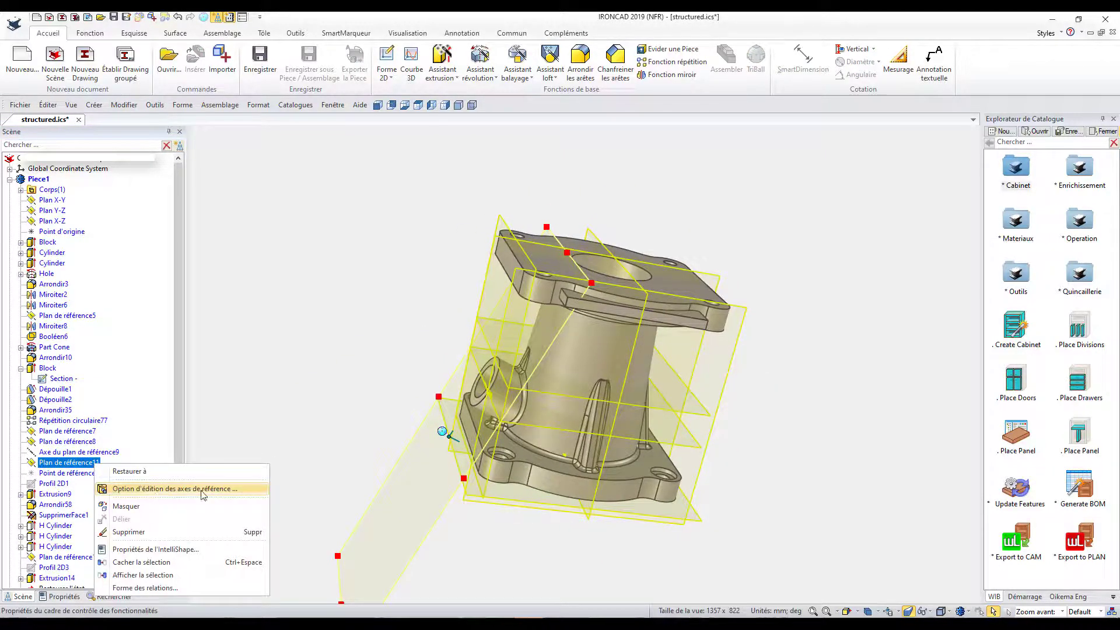
click(225, 490)
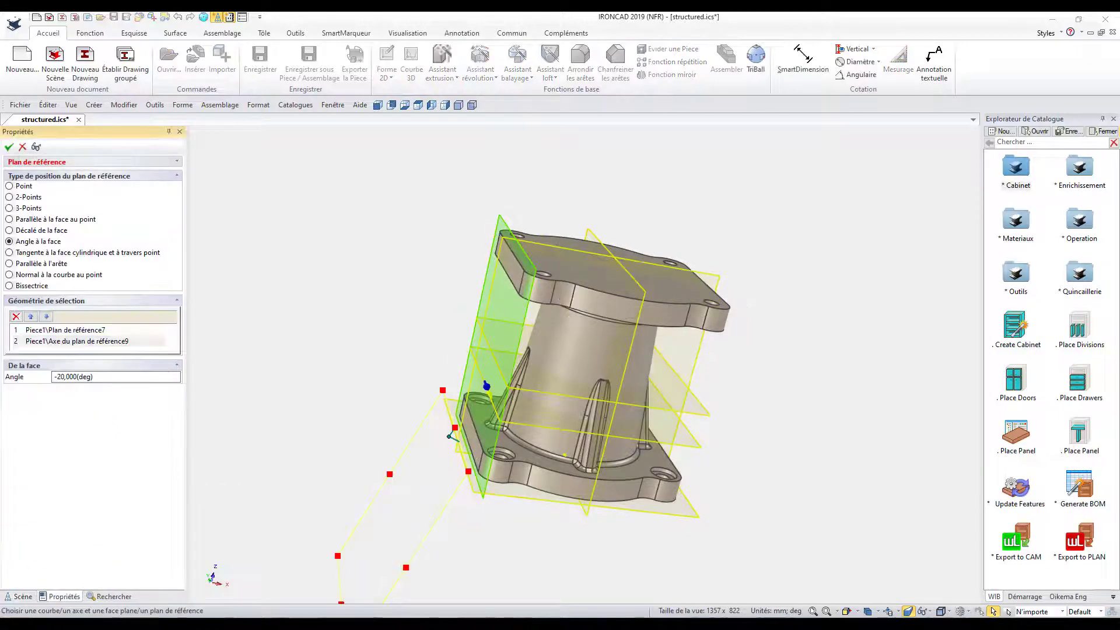
click(66, 376)
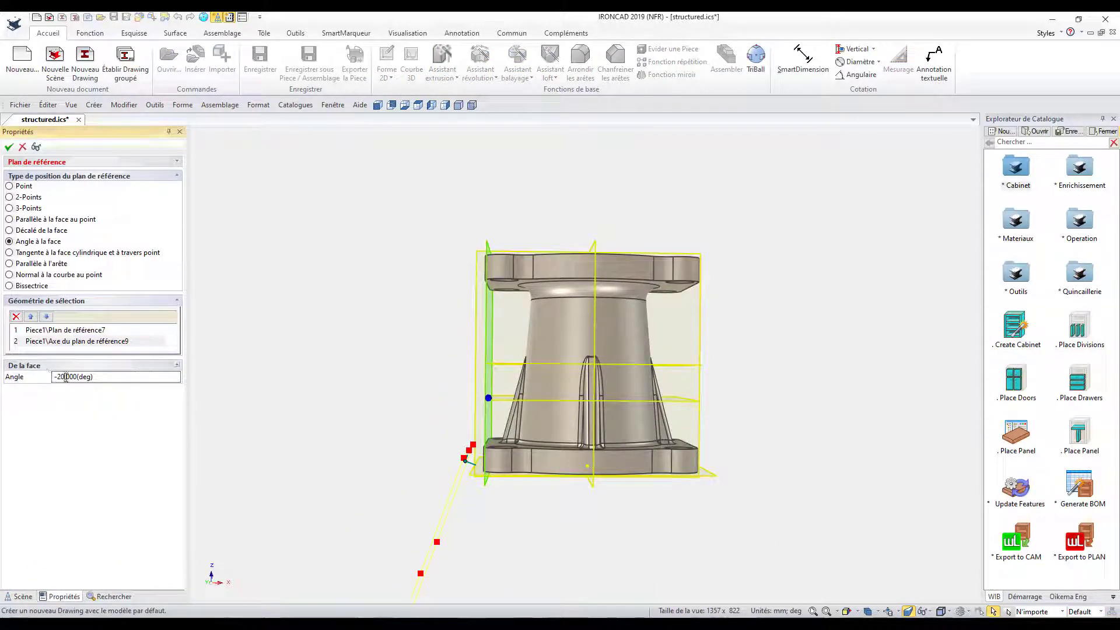
key(BackSpace)
text(15)
key(Return)
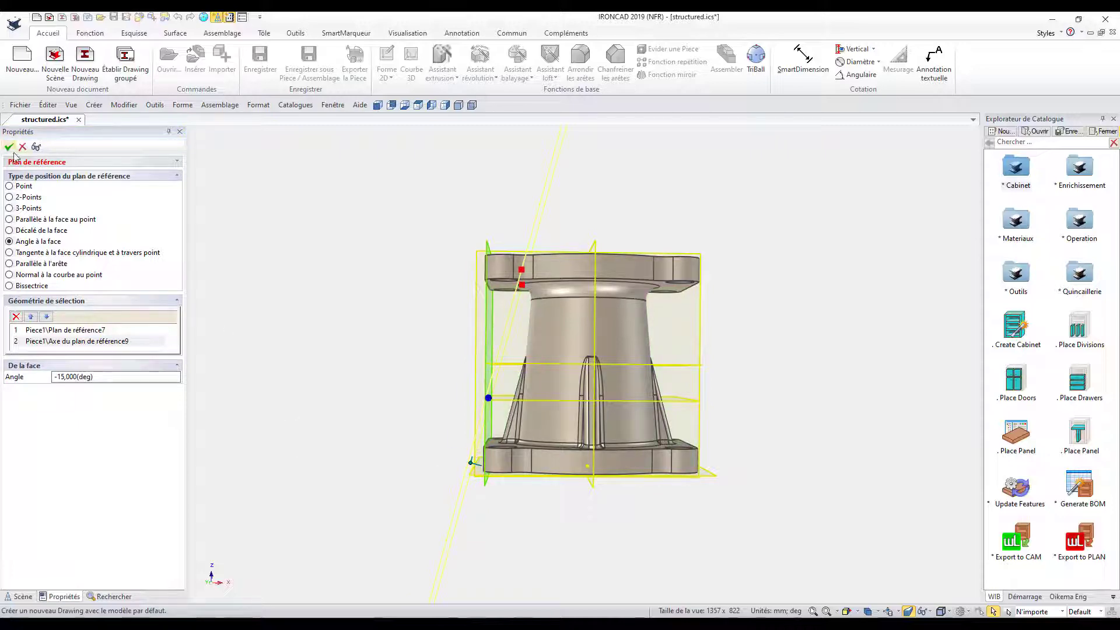
click(9, 146)
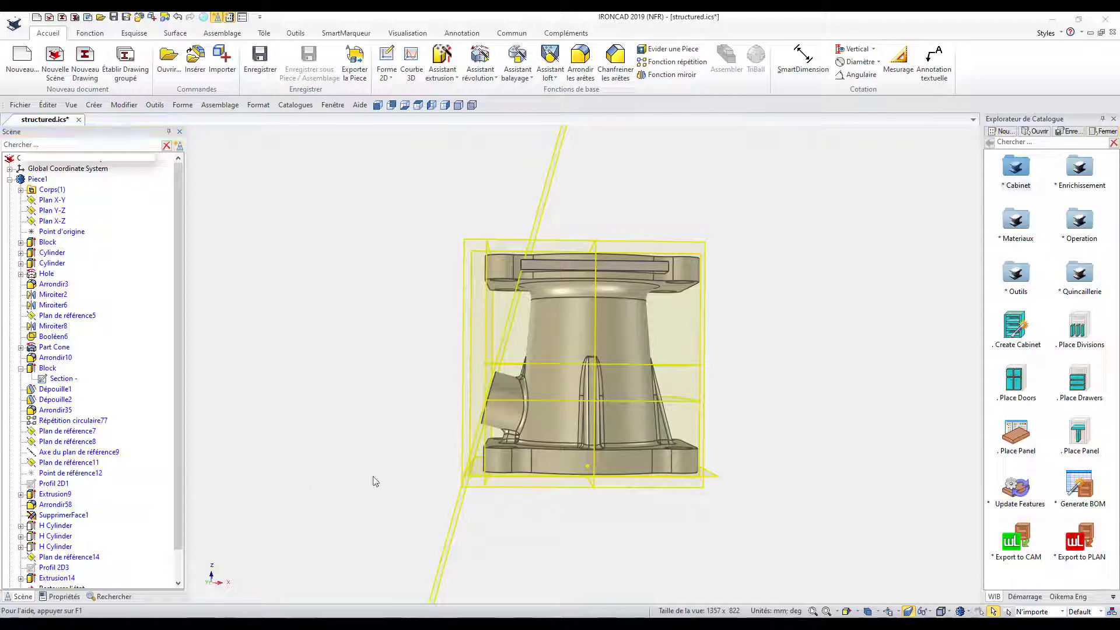
Step: Change Plan de référence8's height from Plan X-Y to 16 mm and confirm
middle_drag(453, 487, 488, 434)
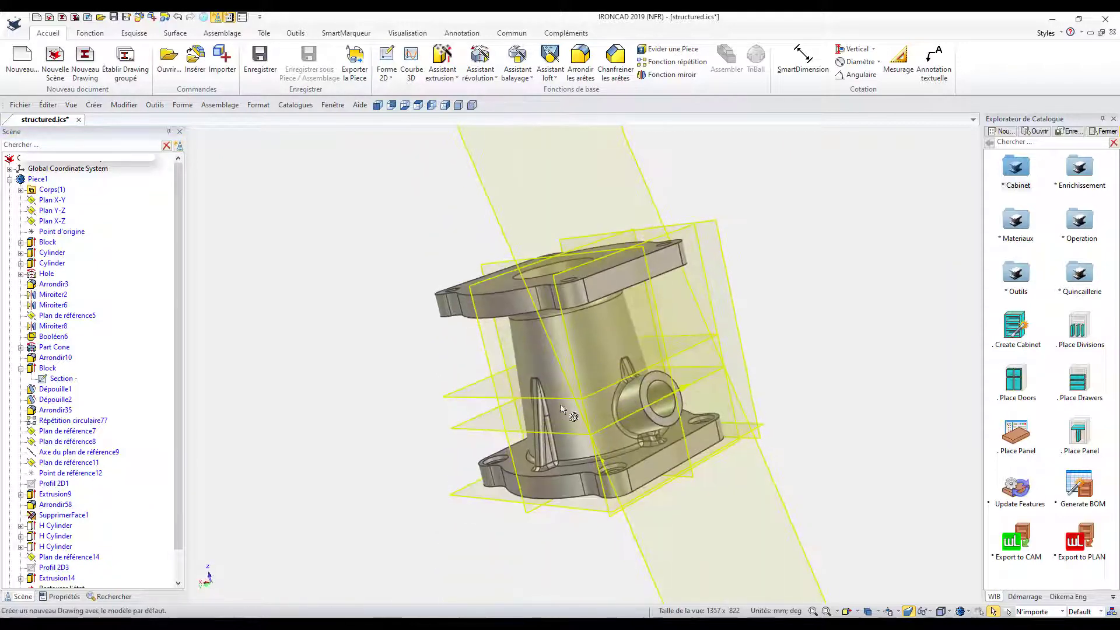
click(488, 434)
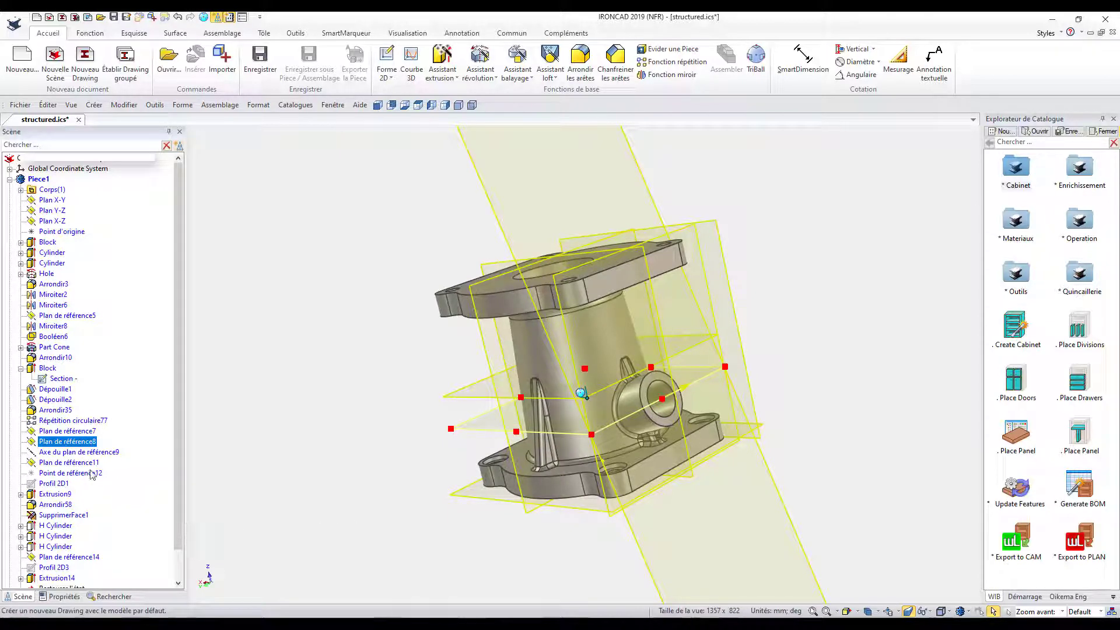
right_click(83, 446)
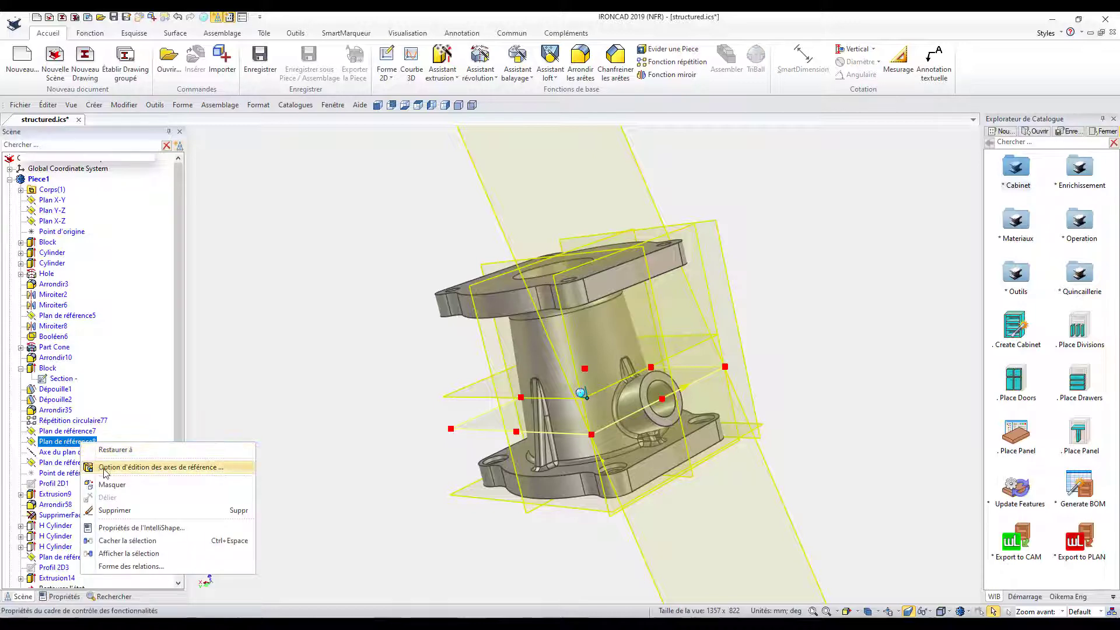
click(220, 469)
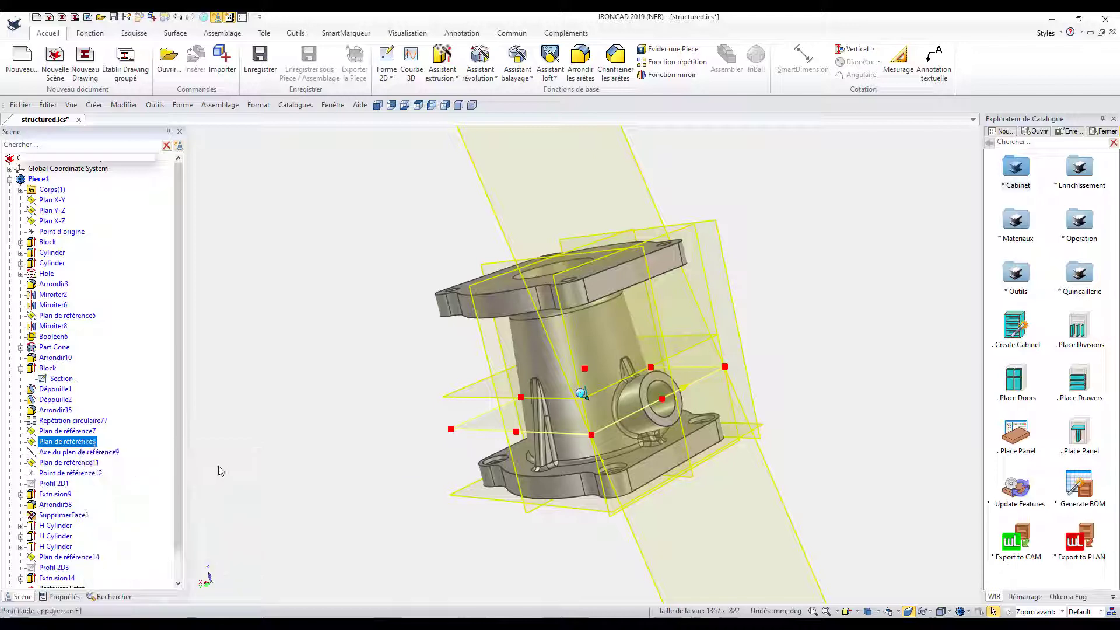
click(64, 377)
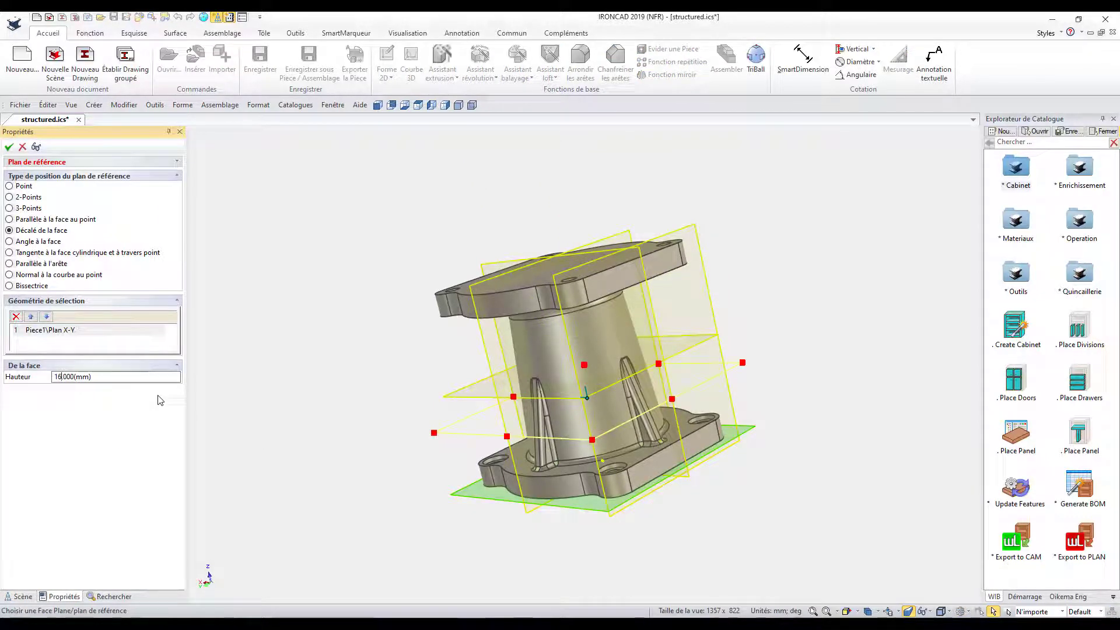
click(9, 146)
mouse_move(535, 433)
middle_down()
mouse_move(358, 380)
mouse_move(395, 375)
mouse_move(660, 419)
middle_up()
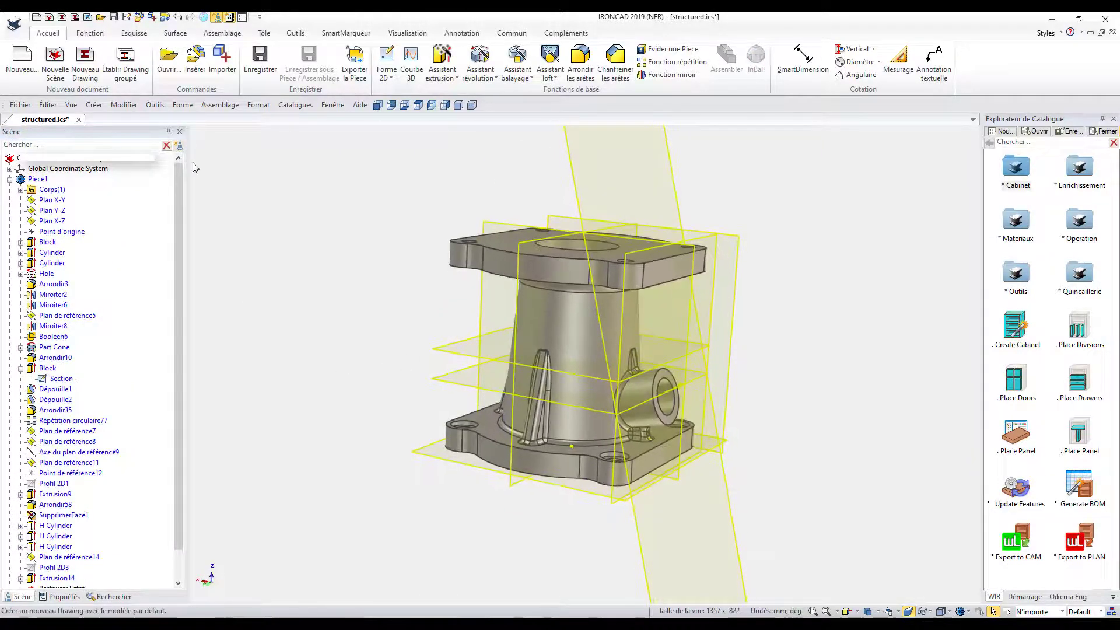
scroll(661, 419, up, 3)
scroll(660, 419, up, 3)
scroll(653, 373, up, 2)
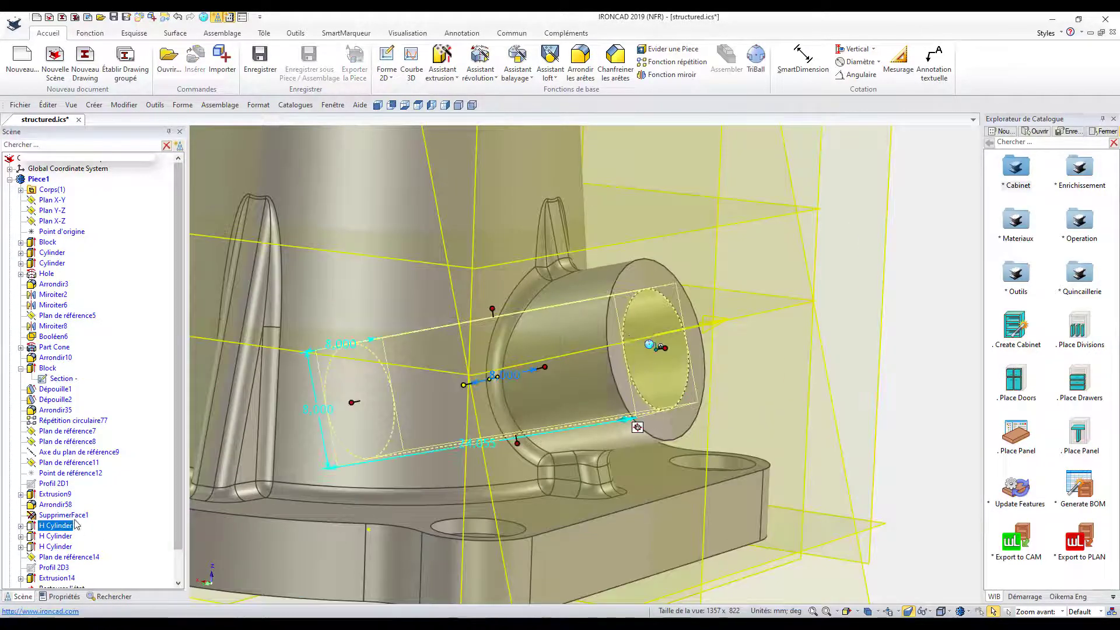
click(70, 472)
right_click(77, 477)
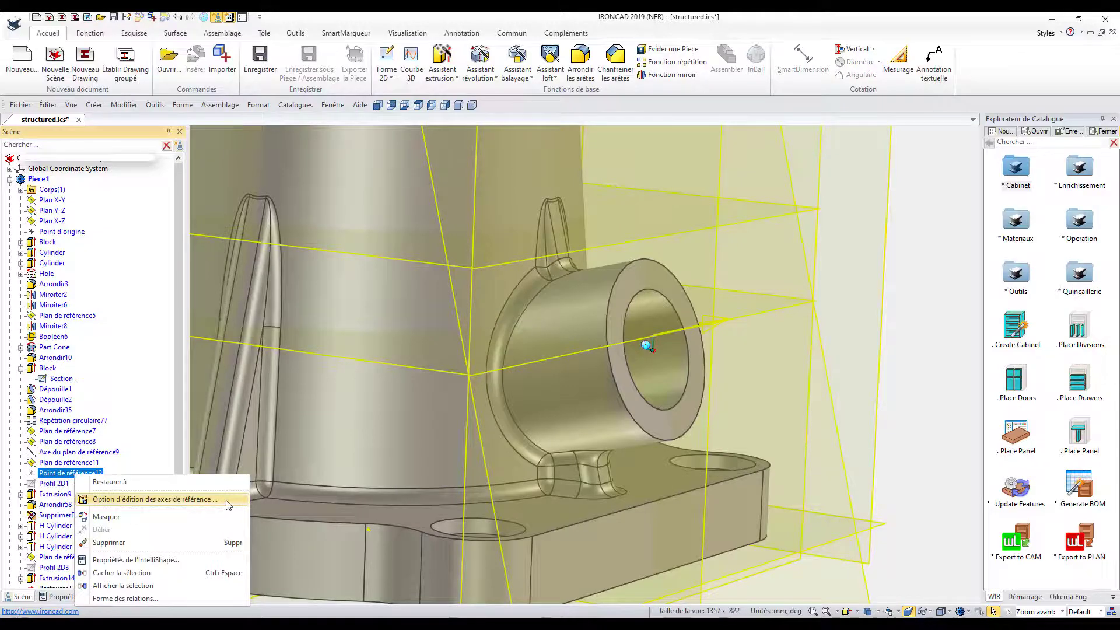
middle_drag(229, 505, 219, 464)
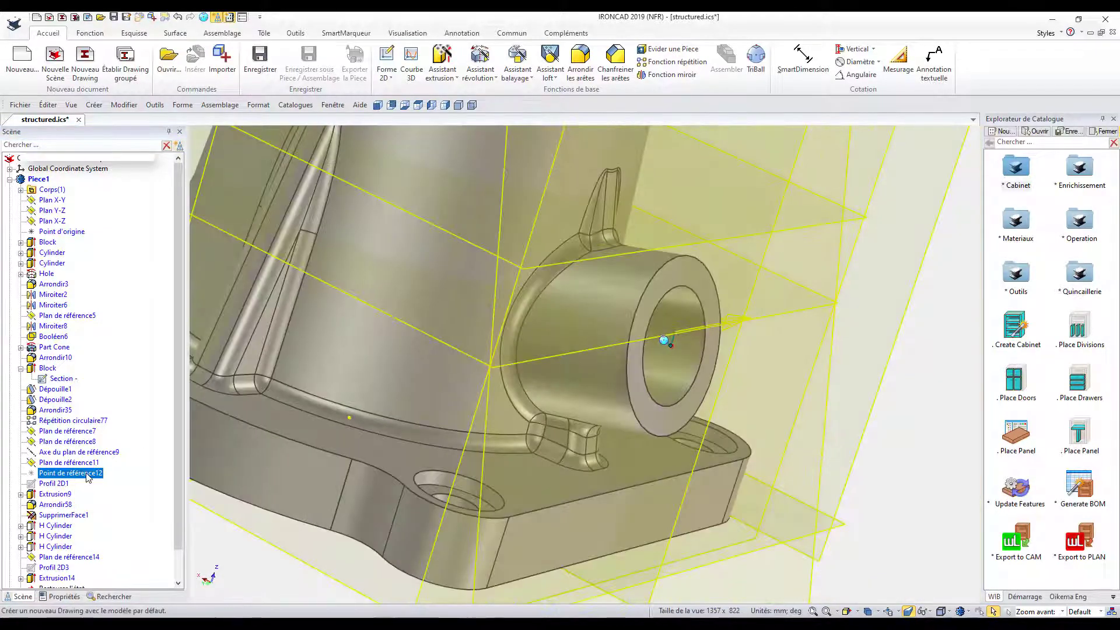
right_click(88, 477)
click(243, 499)
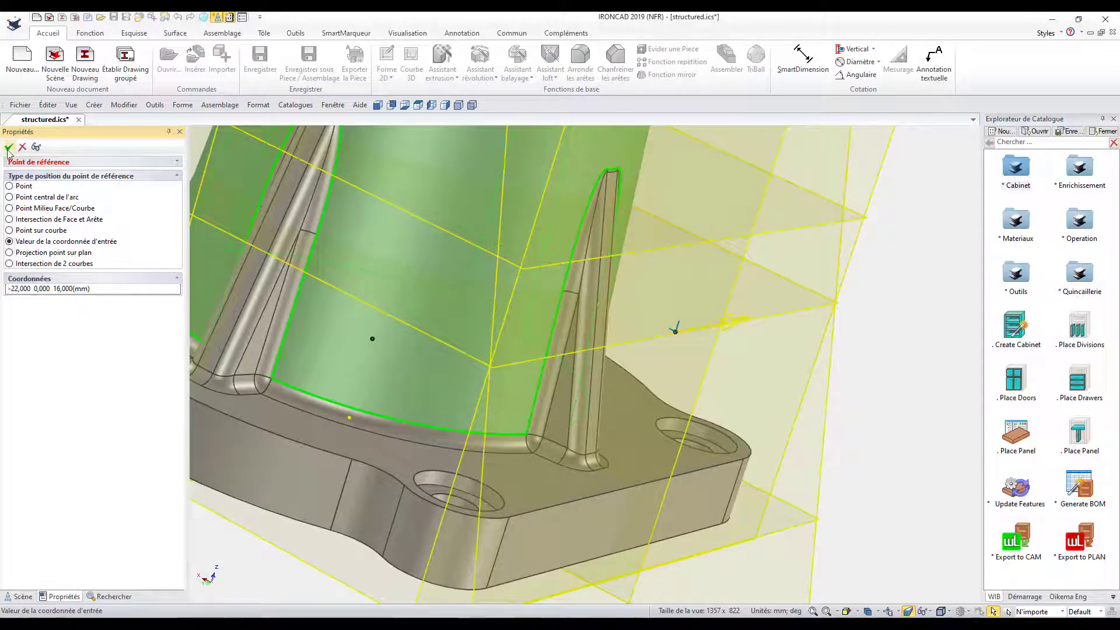
key(Return)
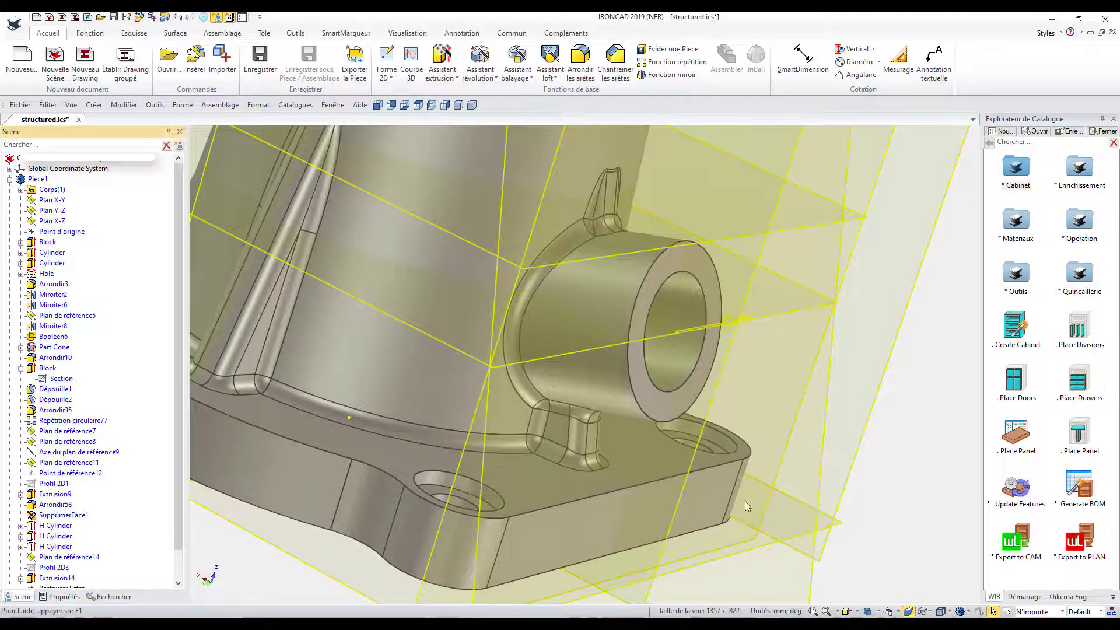
mouse_move(744, 501)
middle_down()
mouse_move(799, 481)
mouse_move(495, 394)
middle_up()
click(440, 322)
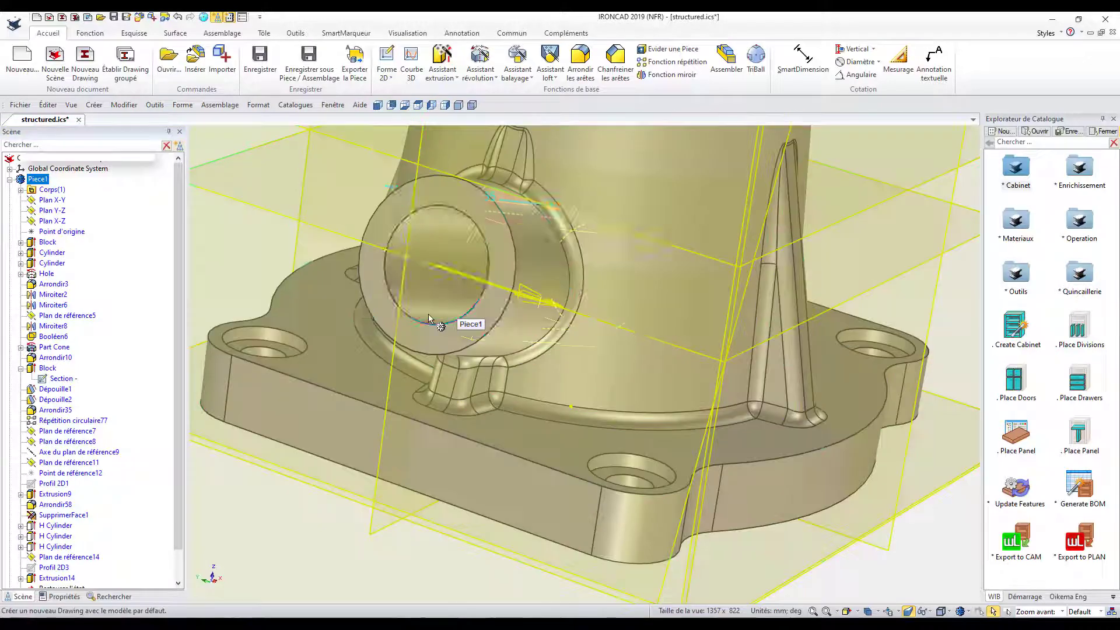
Step: Hide reference planes 7–12, the reference point and Plan de référence14
click(373, 564)
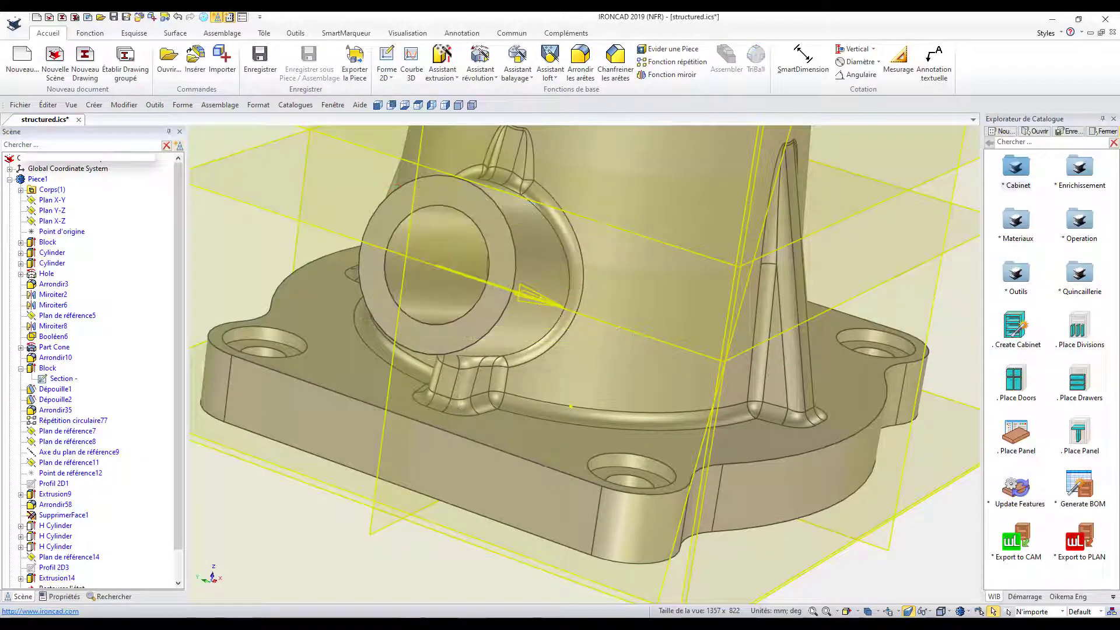
click(867, 611)
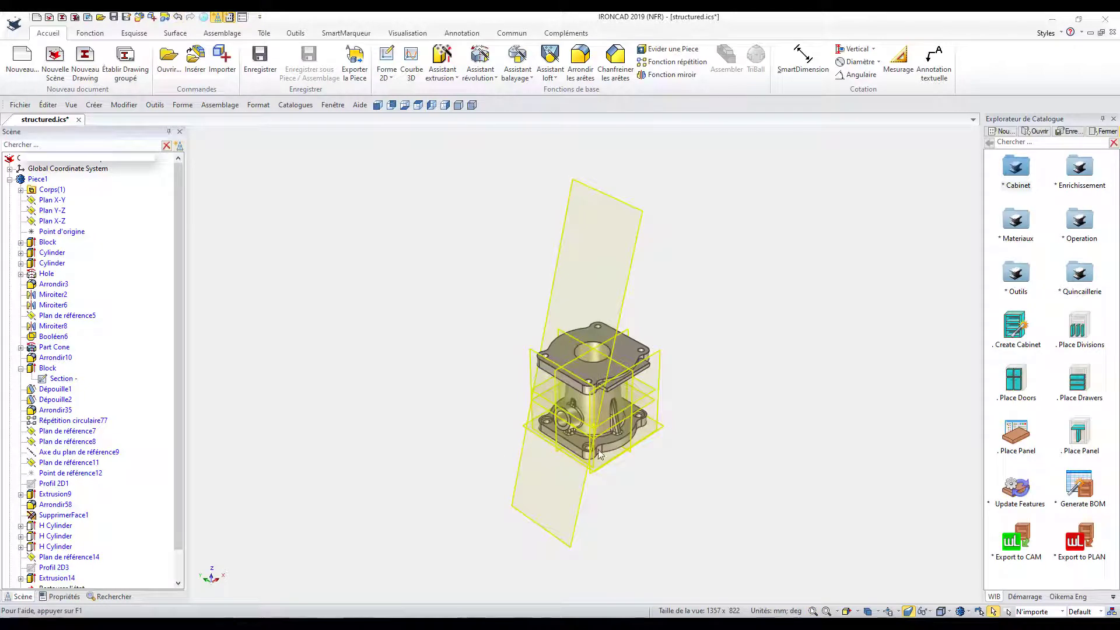
click(68, 432)
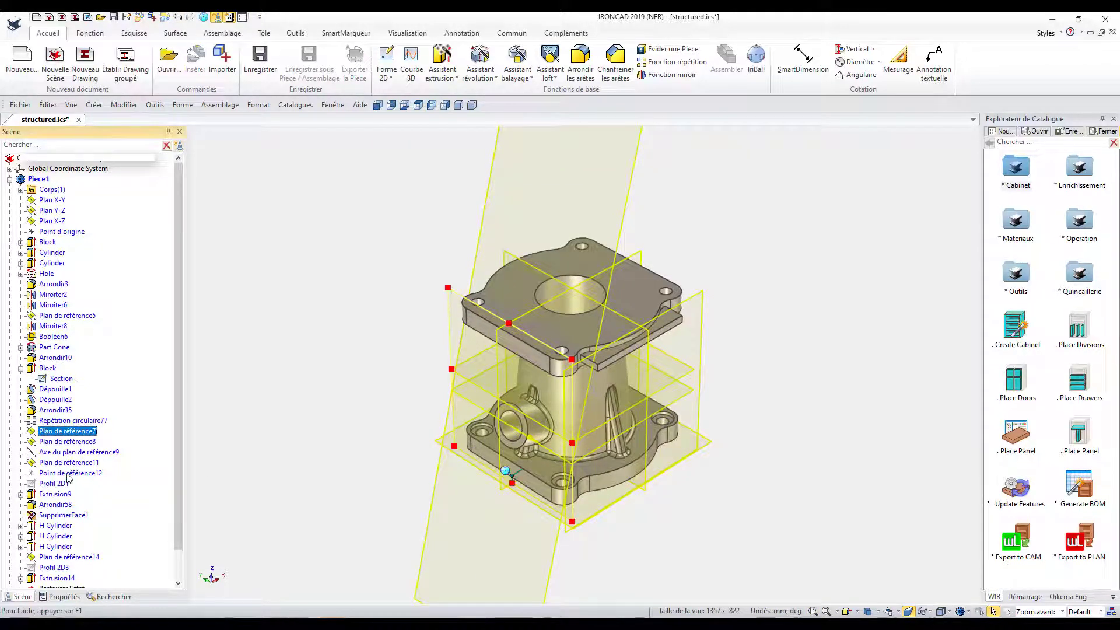
shift+click(68, 472)
right_click(68, 473)
click(99, 215)
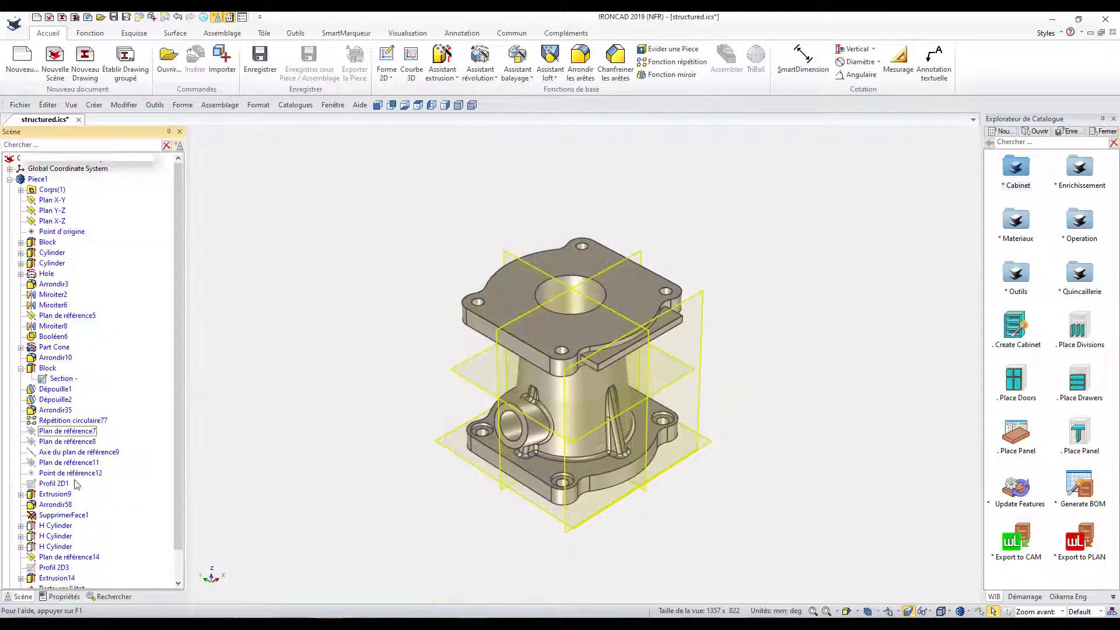
scroll(64, 514, down, 1)
click(64, 525)
right_click(64, 524)
click(107, 440)
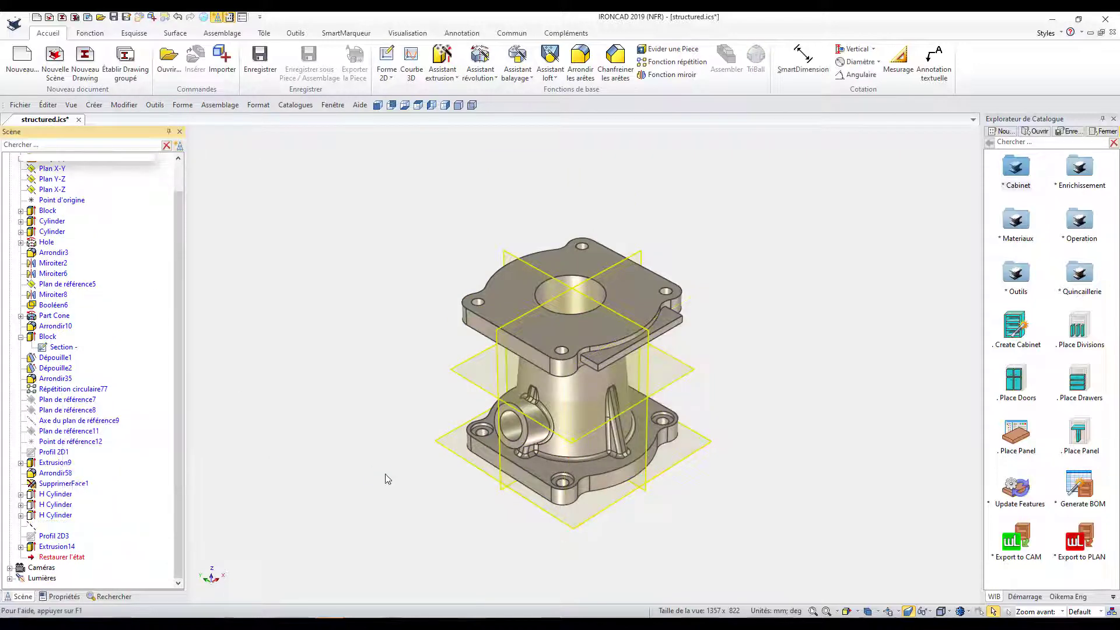
Step: Mirror Extrusion9, Arrondir58 and SupprimerFace1 across Plan Y-Z
middle_drag(643, 401, 523, 470)
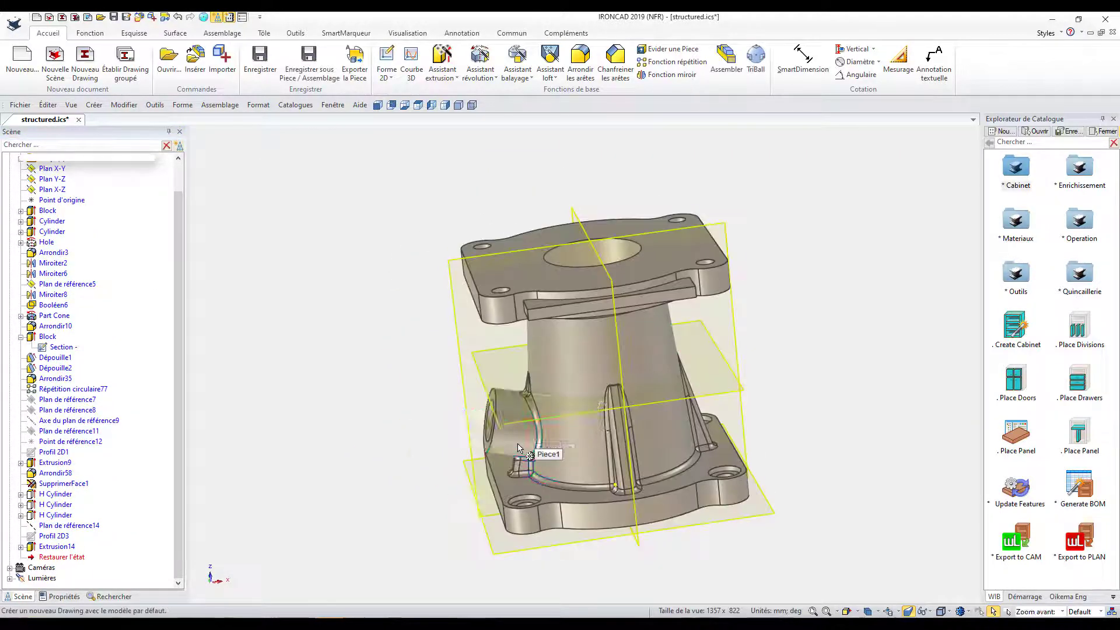
click(523, 470)
middle_drag(726, 485, 706, 408)
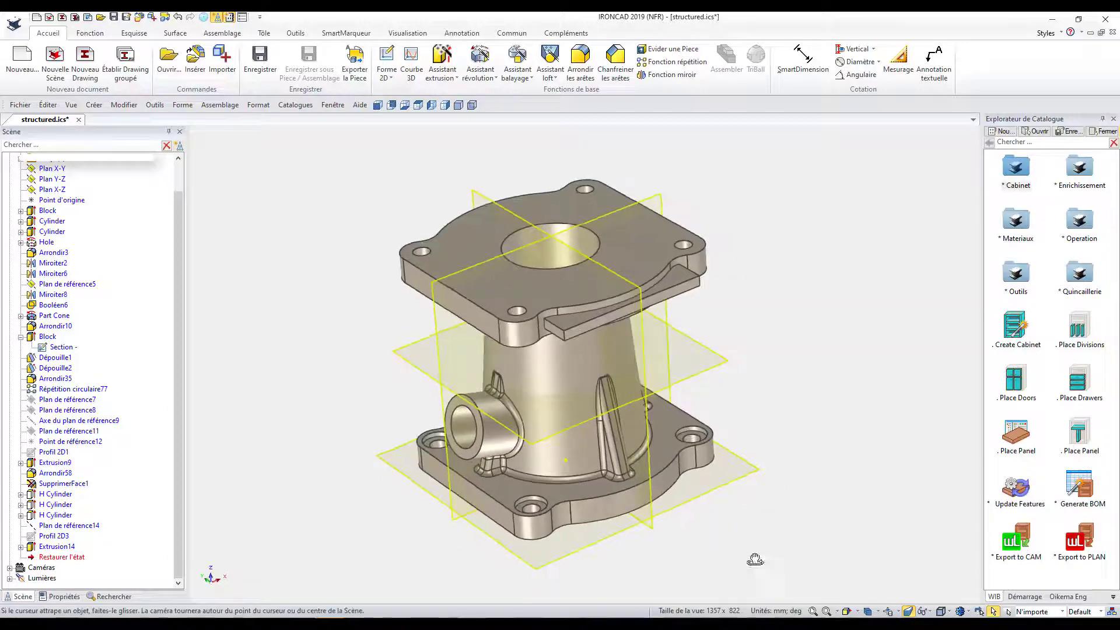
click(690, 76)
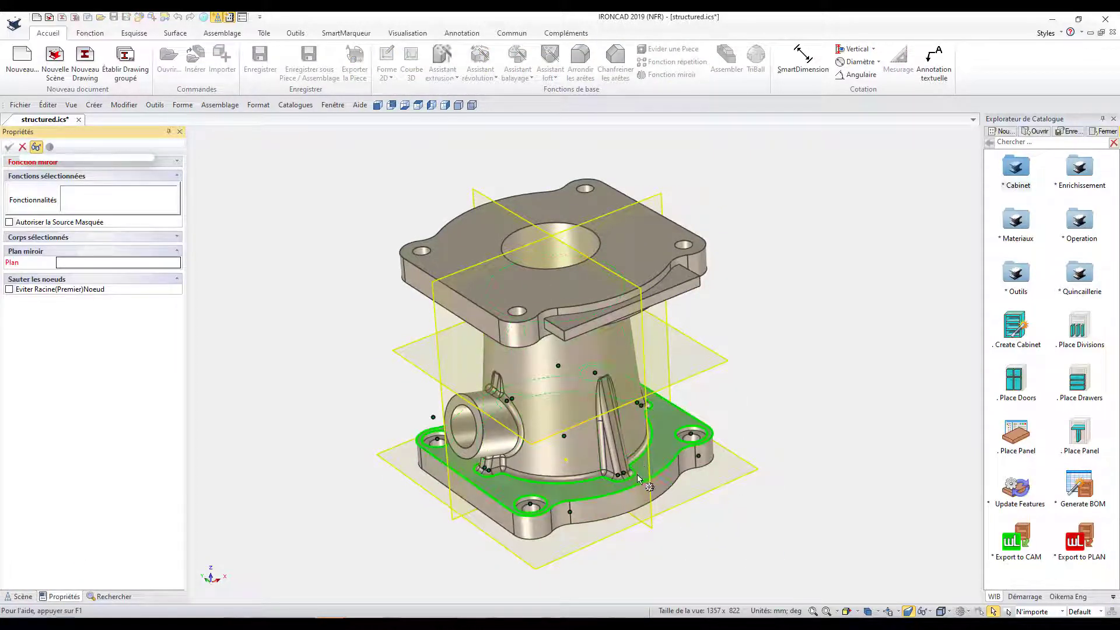
click(645, 514)
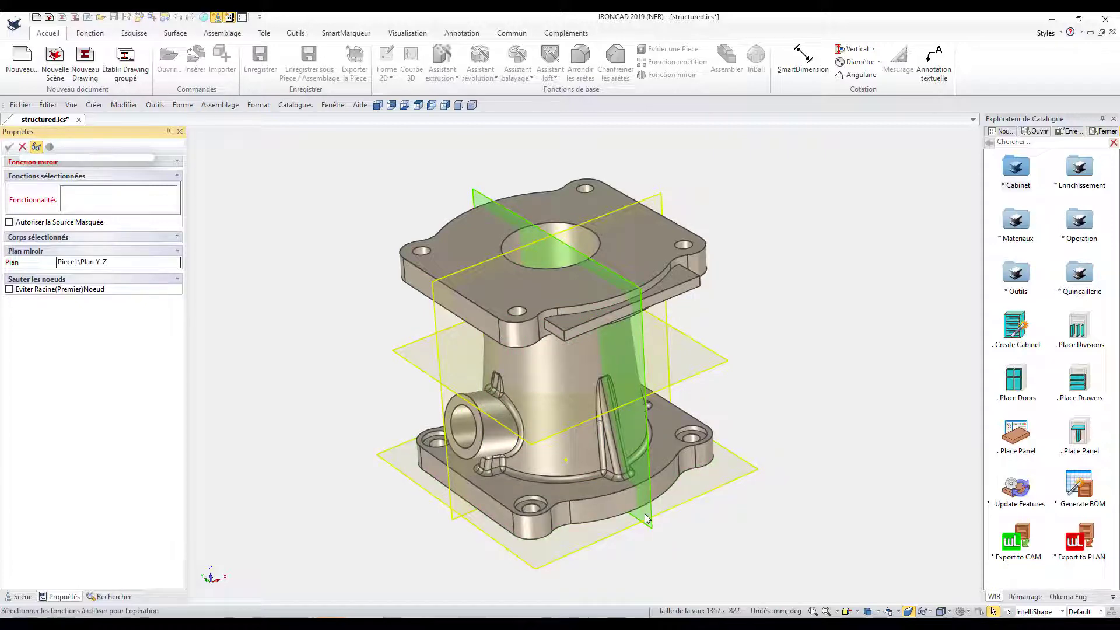
click(17, 598)
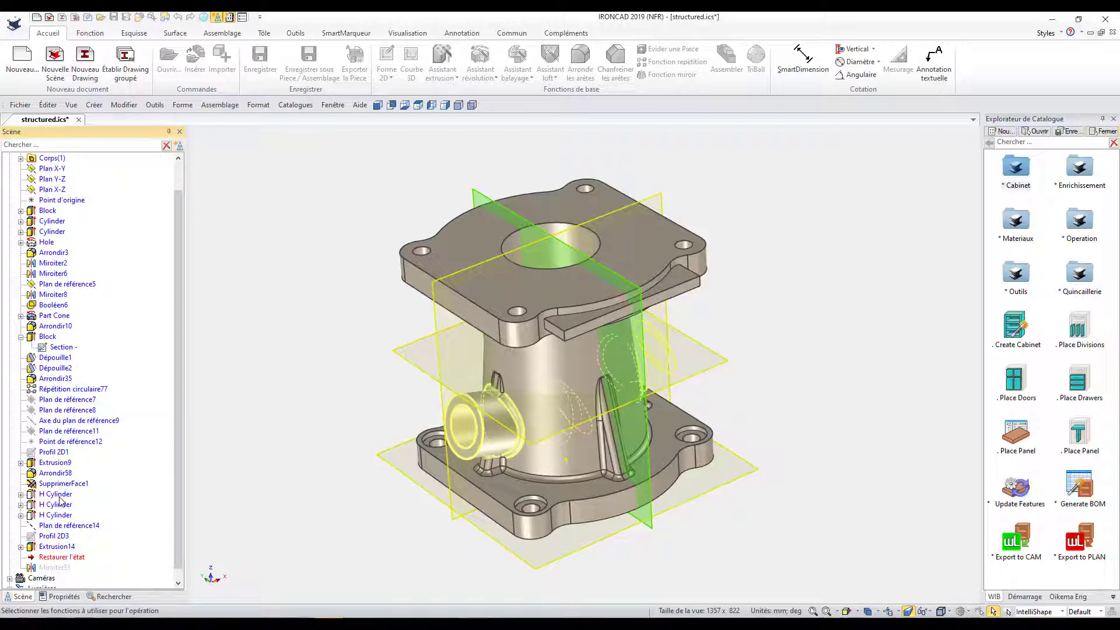
click(52, 597)
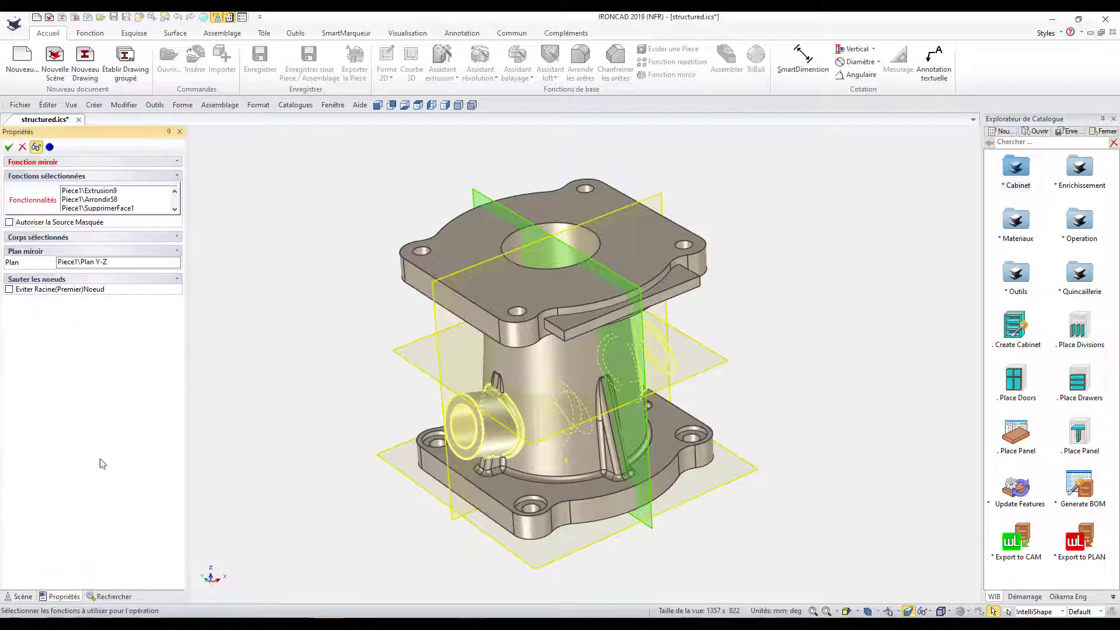
click(10, 147)
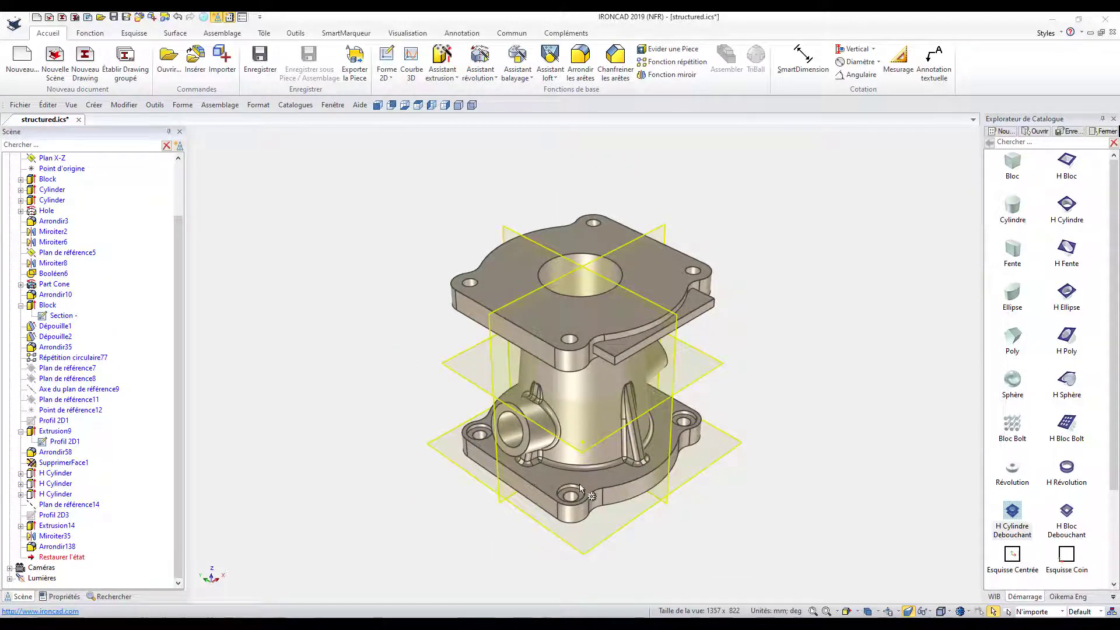
middle_drag(579, 484, 524, 408)
Step: Roll the Restaurer l'état marker back to just after Part Cone
click(28, 283)
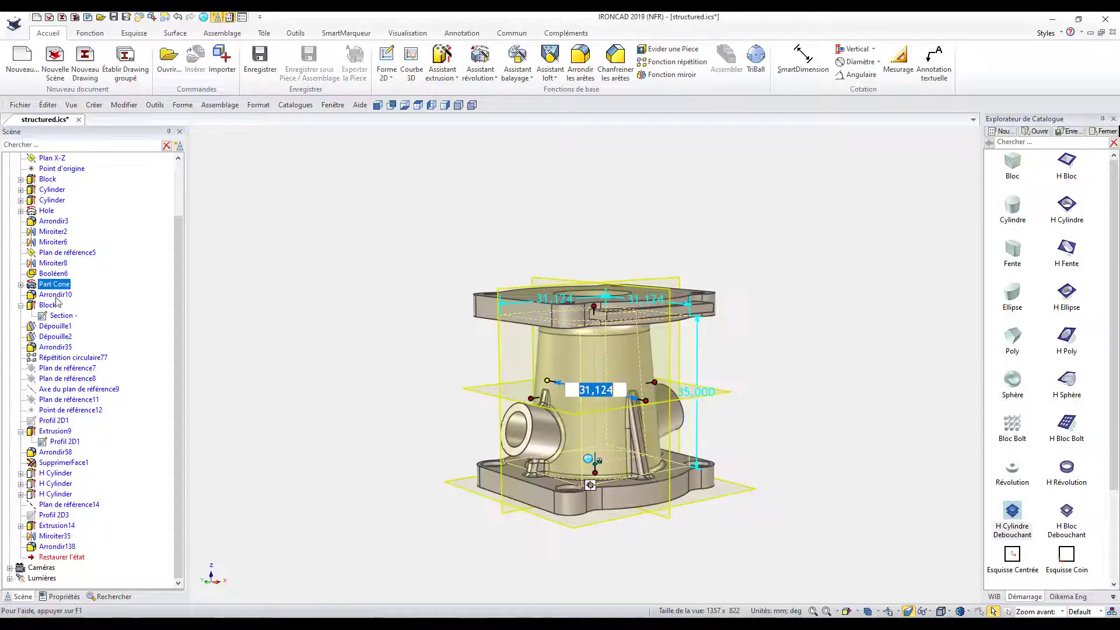
click(61, 557)
drag(59, 559, 40, 294)
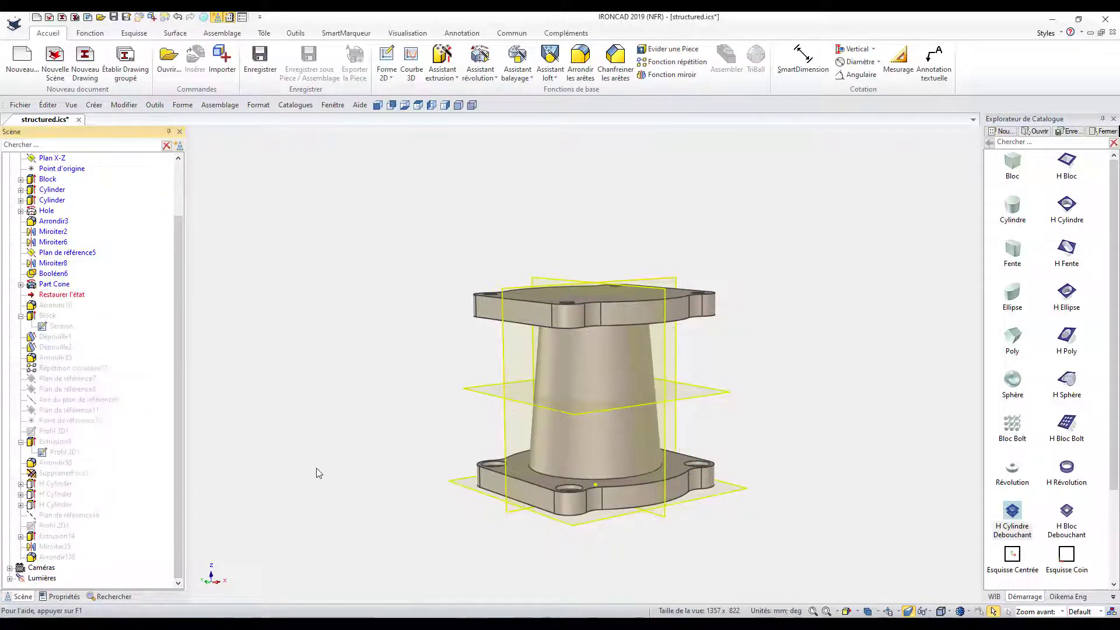
Step: Delete Part Cone and all its dependent fillets with Oui à Tout
click(54, 284)
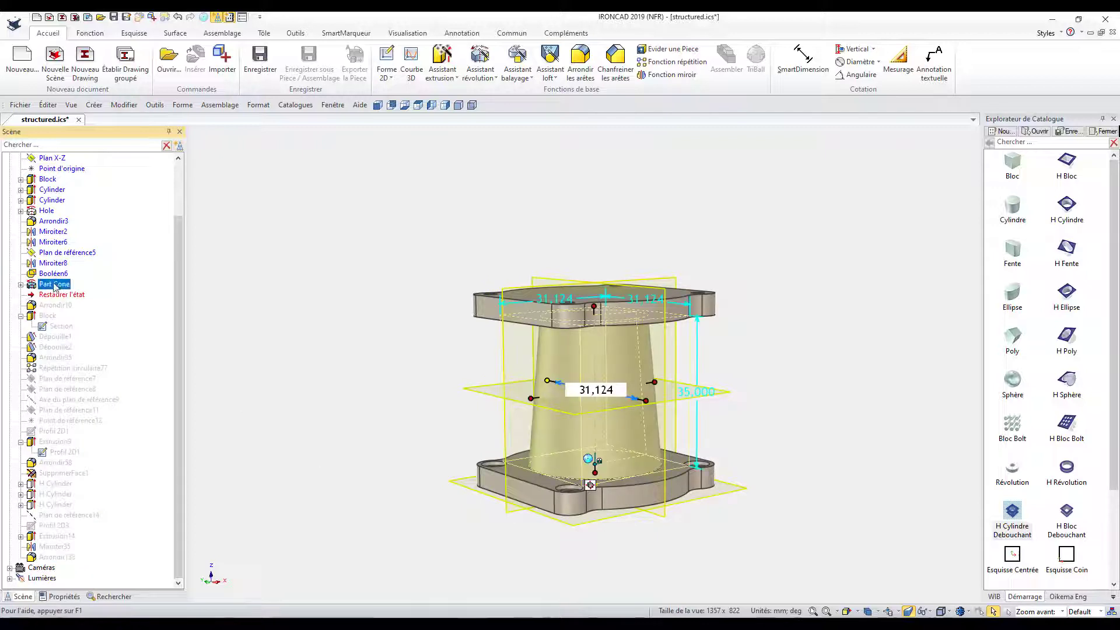
right_click(636, 447)
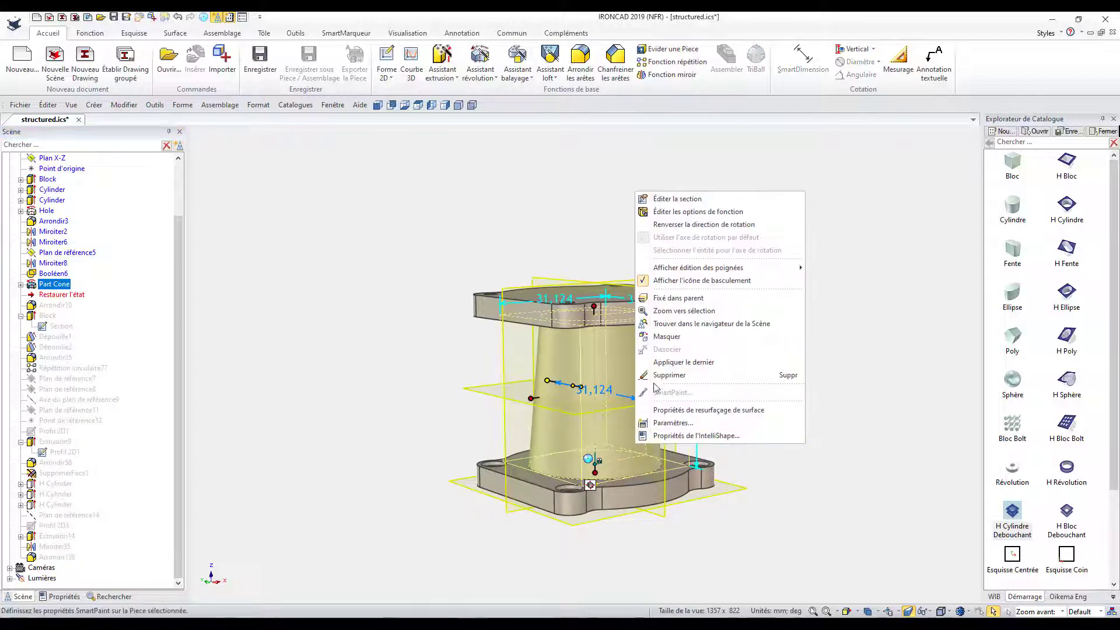
click(743, 377)
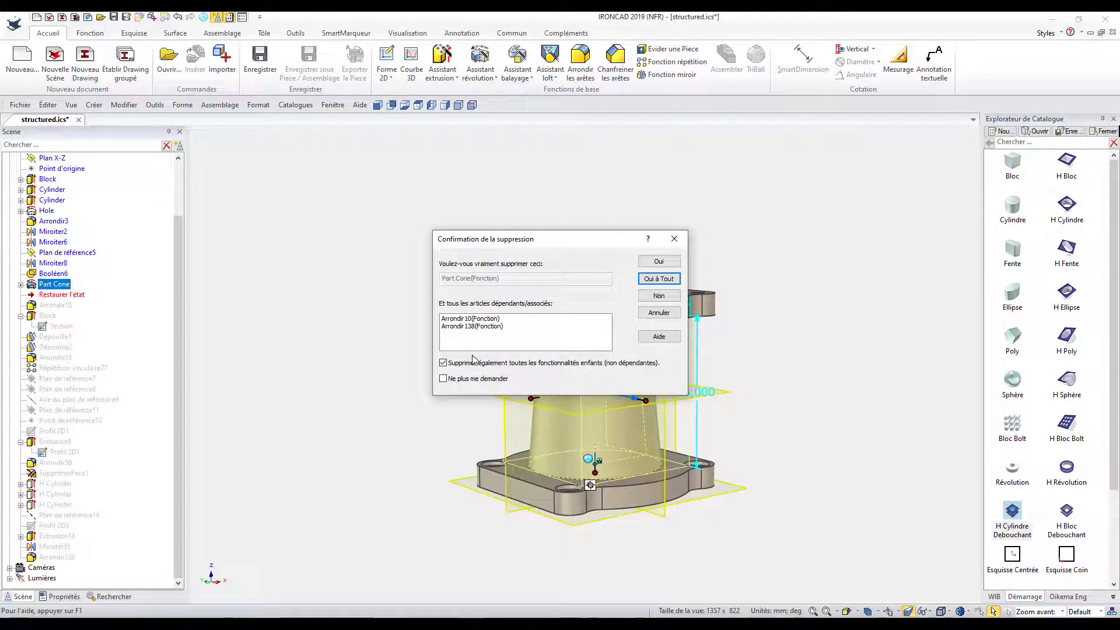
click(461, 319)
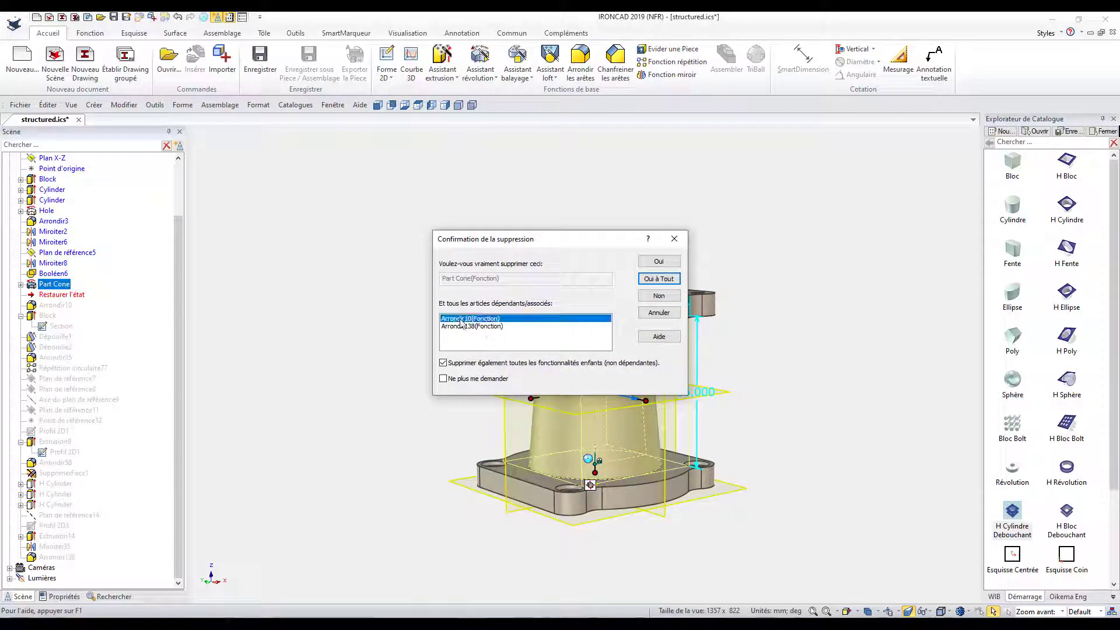
click(659, 279)
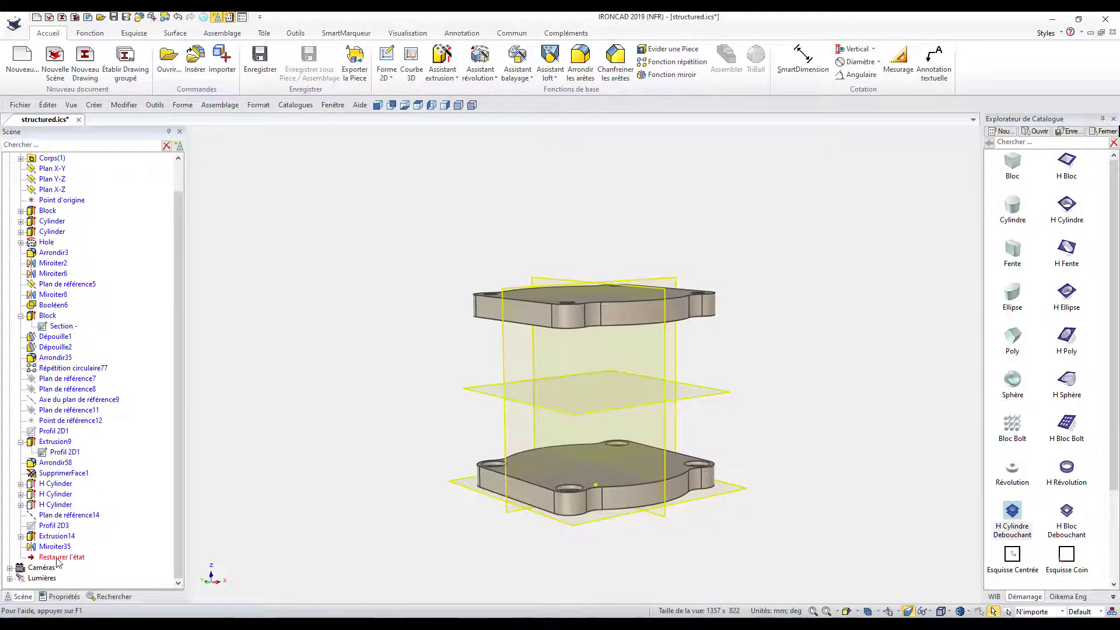
drag(58, 559, 62, 301)
Step: Roll back to after Booléen6 and drop L3 Circles from Formes onto the lower plate
drag(63, 301, 62, 313)
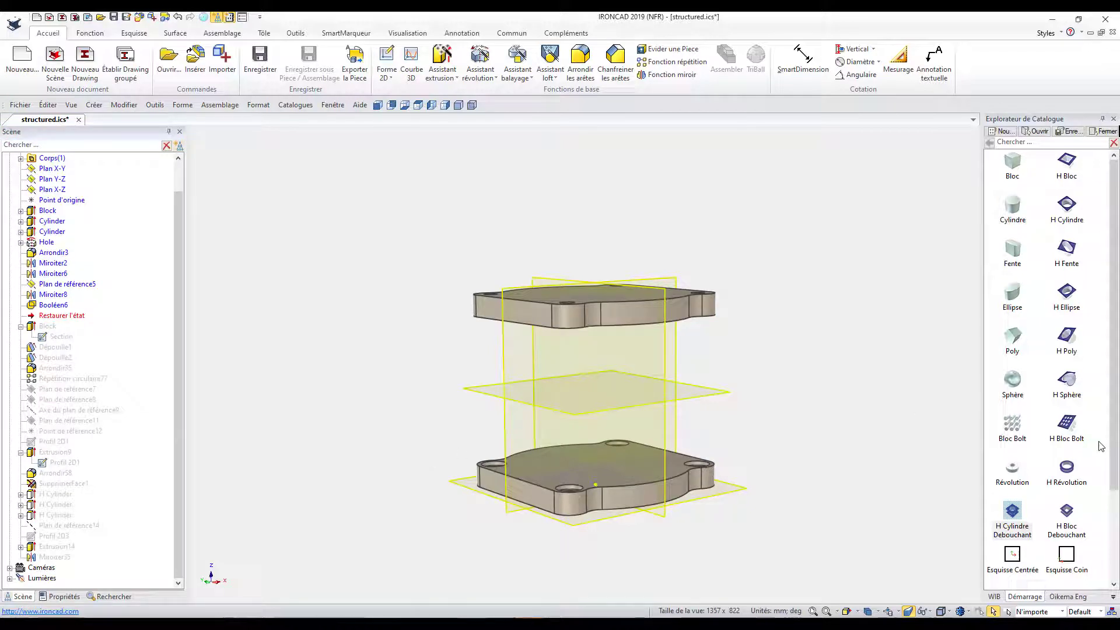
click(1113, 596)
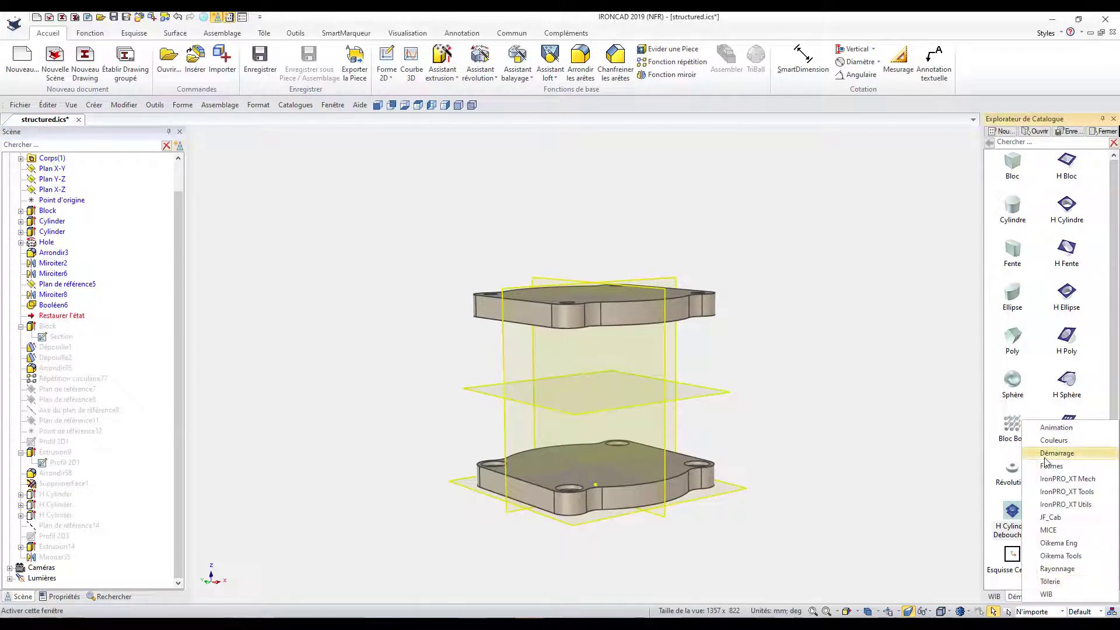
click(1068, 472)
scroll(1030, 400, down, 2)
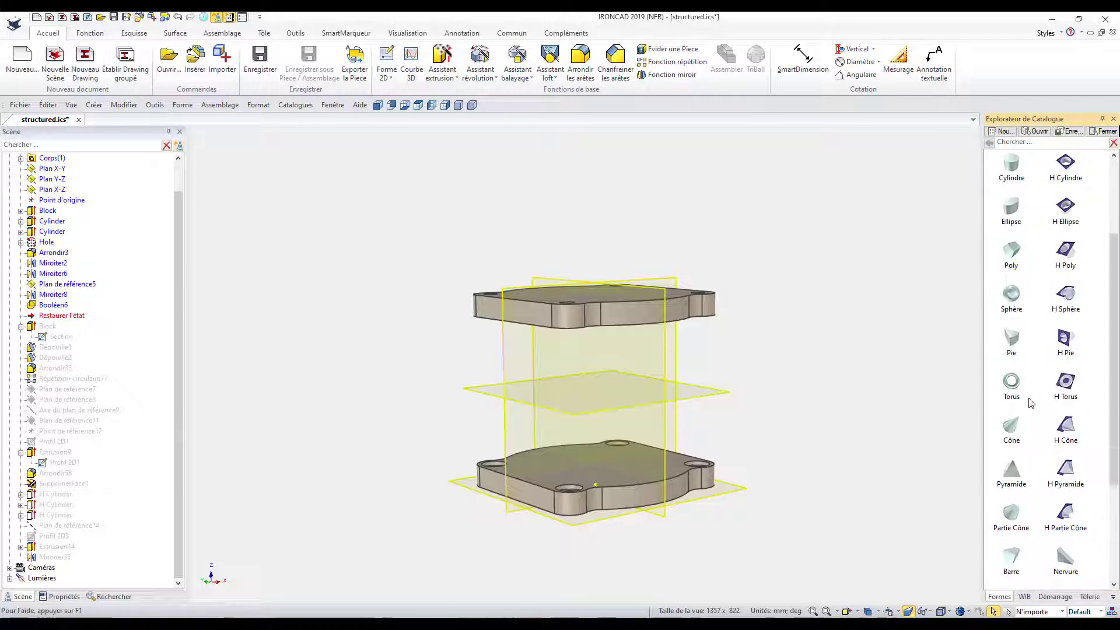
scroll(1029, 406, down, 1)
scroll(1029, 414, down, 1)
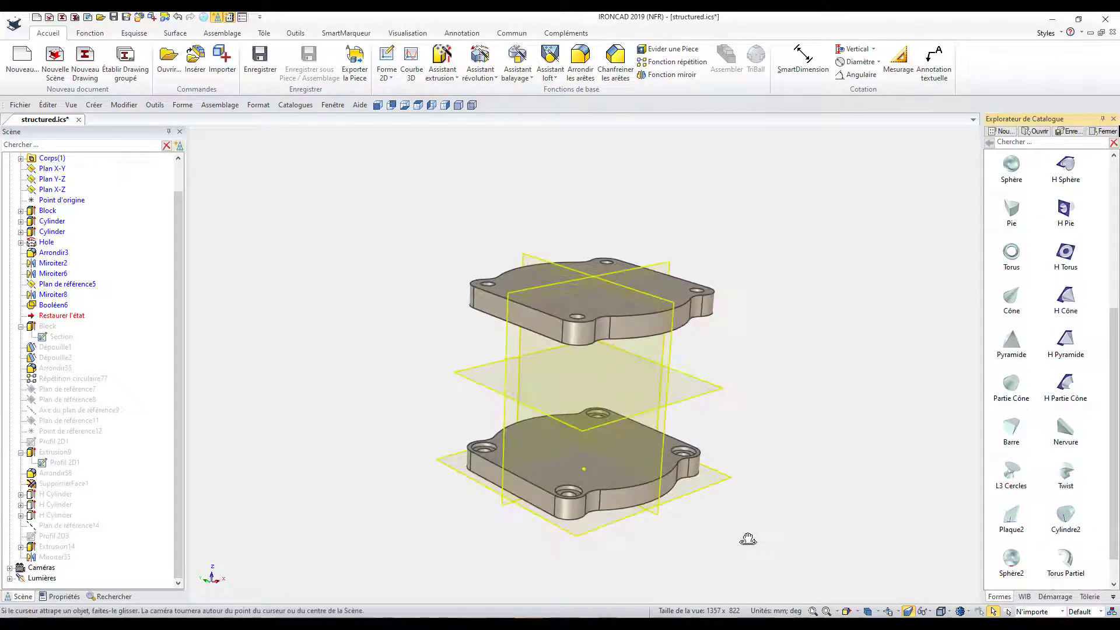
scroll(562, 417, up, 1)
scroll(547, 327, up, 3)
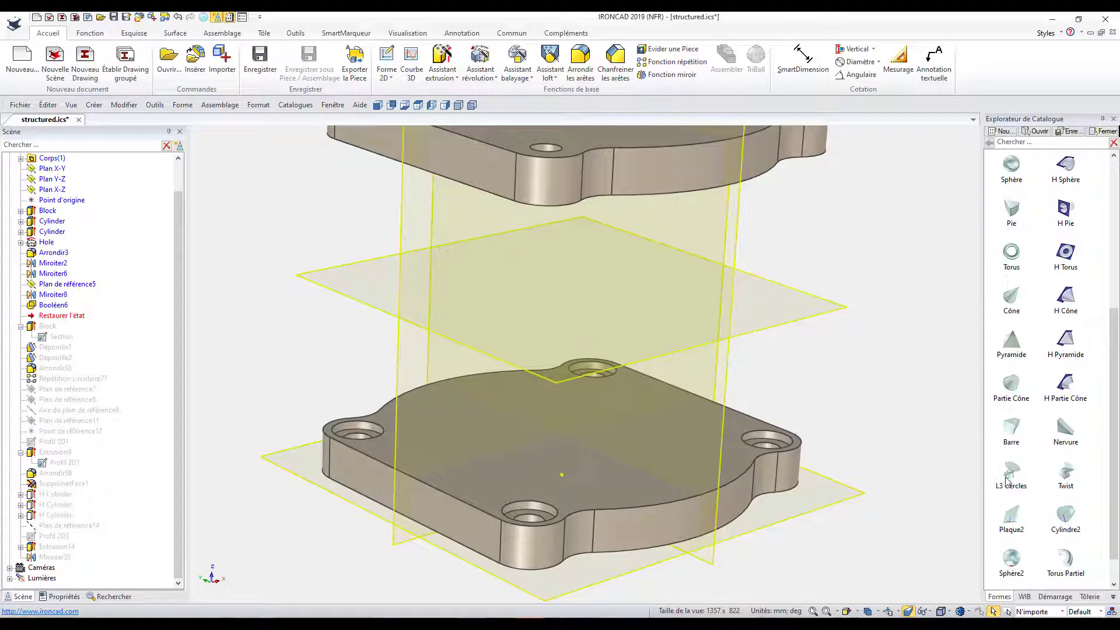
drag(1010, 472, 644, 489)
drag(579, 438, 564, 435)
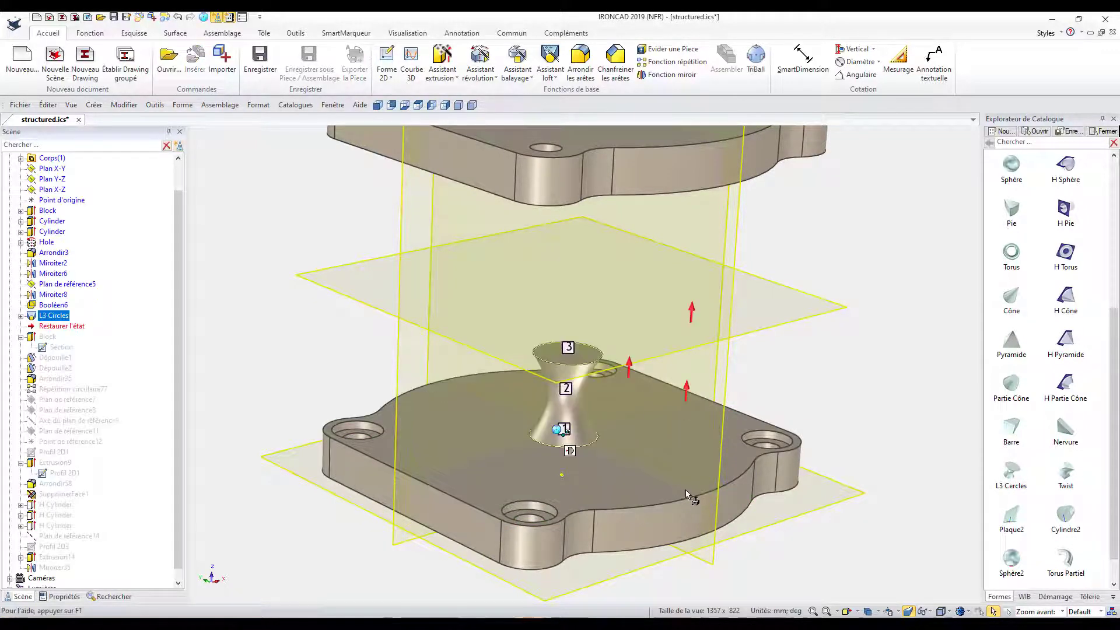
Step: Open the L3 Circles loft's section with Éditer la section
scroll(693, 501, down, 1)
scroll(695, 511, down, 2)
scroll(642, 470, down, 2)
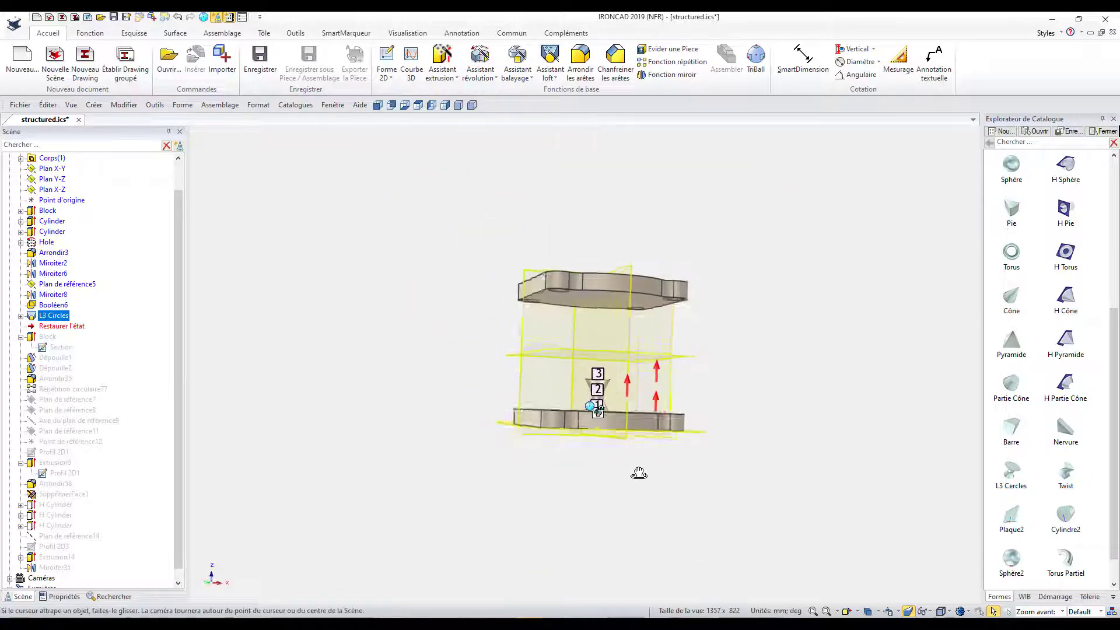
scroll(516, 339, up, 3)
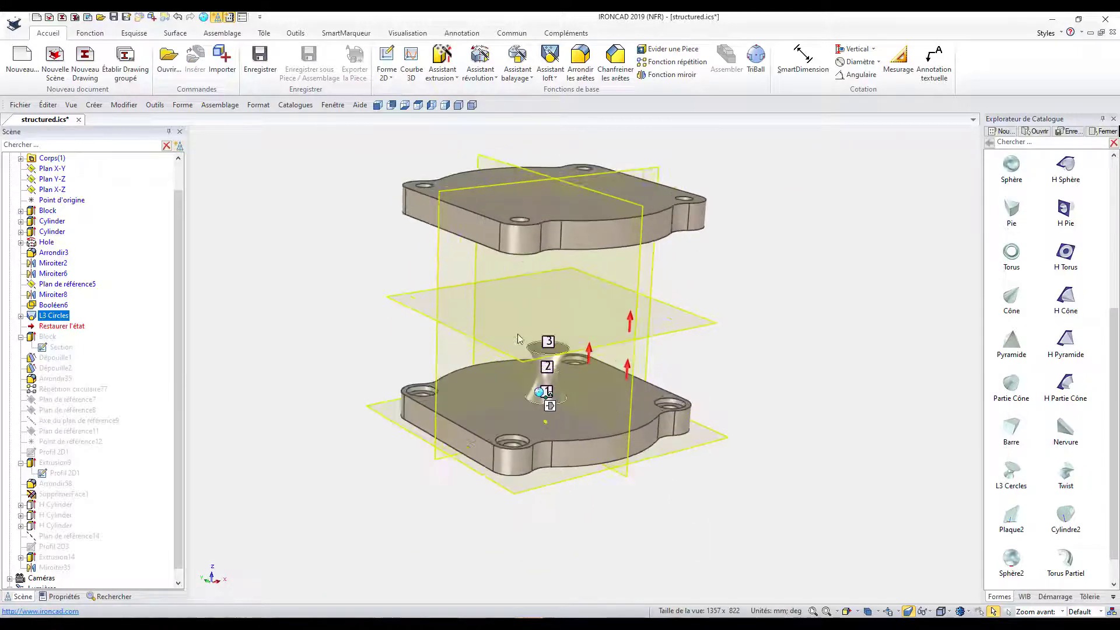
right_click(550, 345)
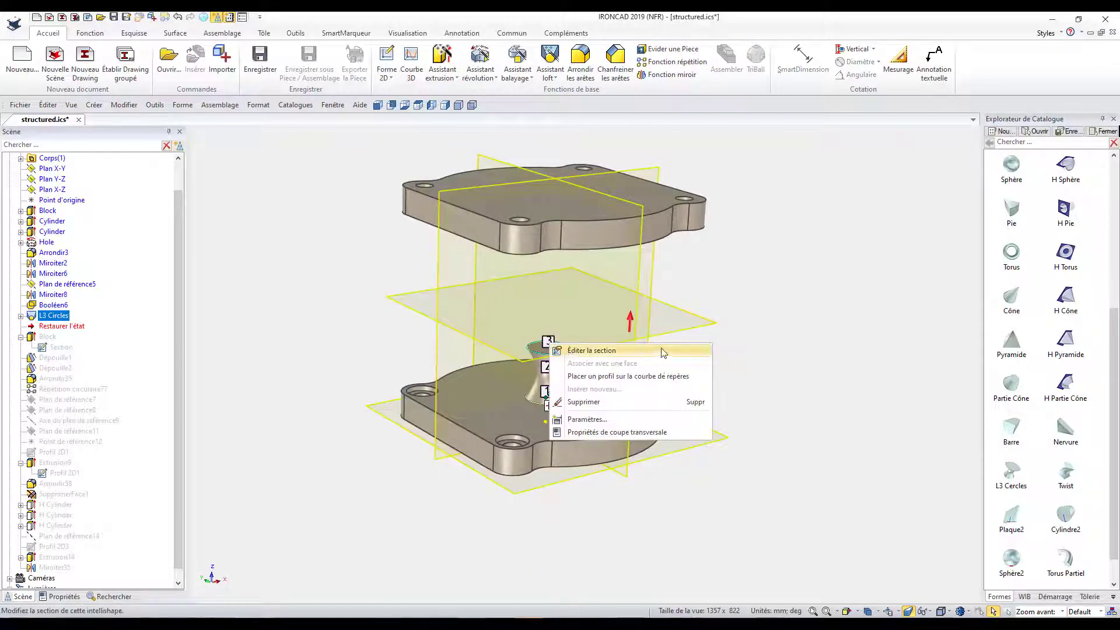
click(663, 352)
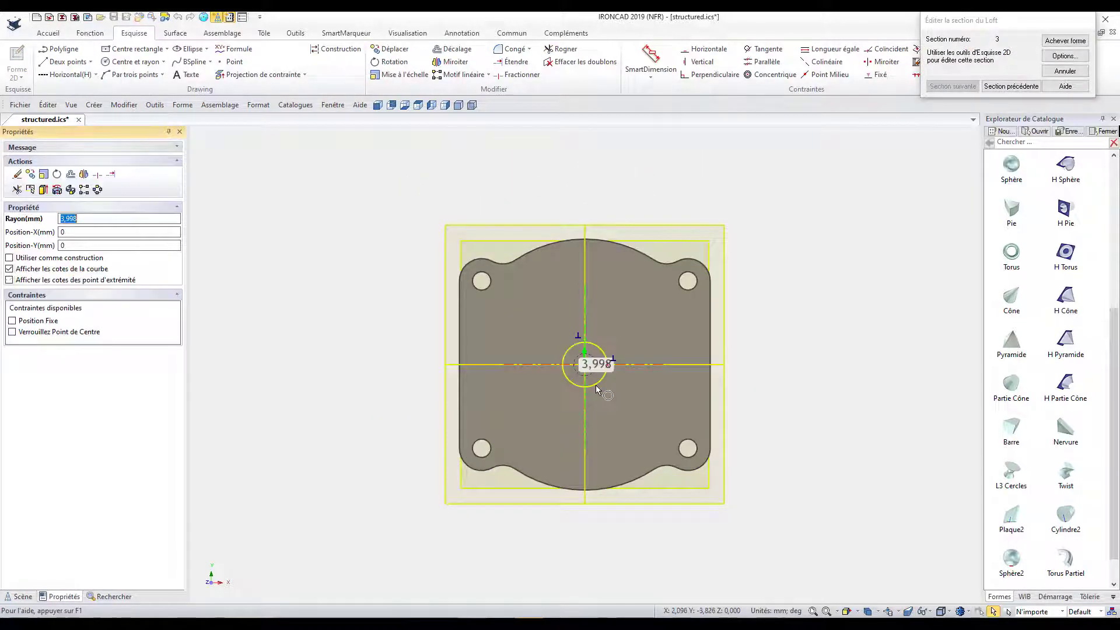
Step: Set section 3's circle radius to 12,5 and snap it onto the top plate
double_click(601, 362)
text(12.5)
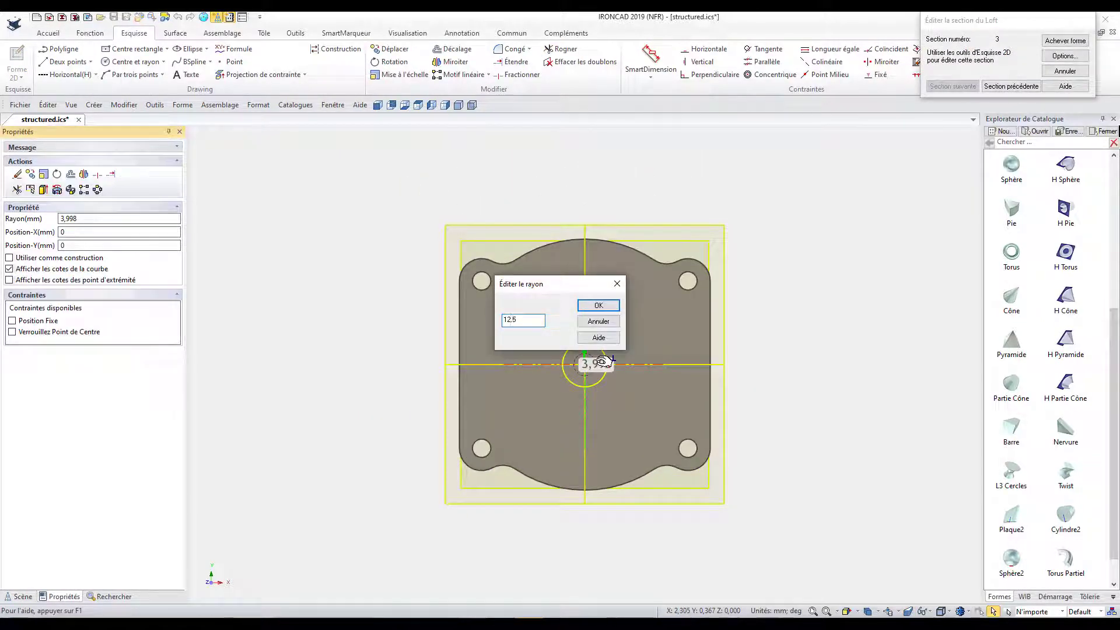
key(Return)
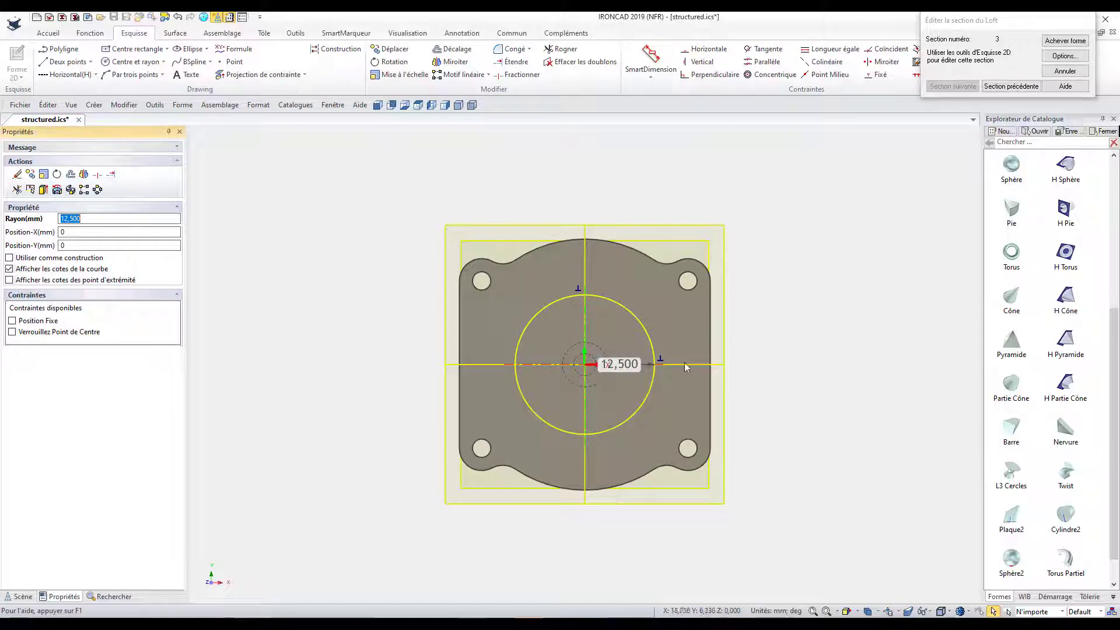
mouse_move(713, 449)
middle_down()
mouse_move(726, 344)
mouse_move(589, 326)
middle_up()
click(585, 304)
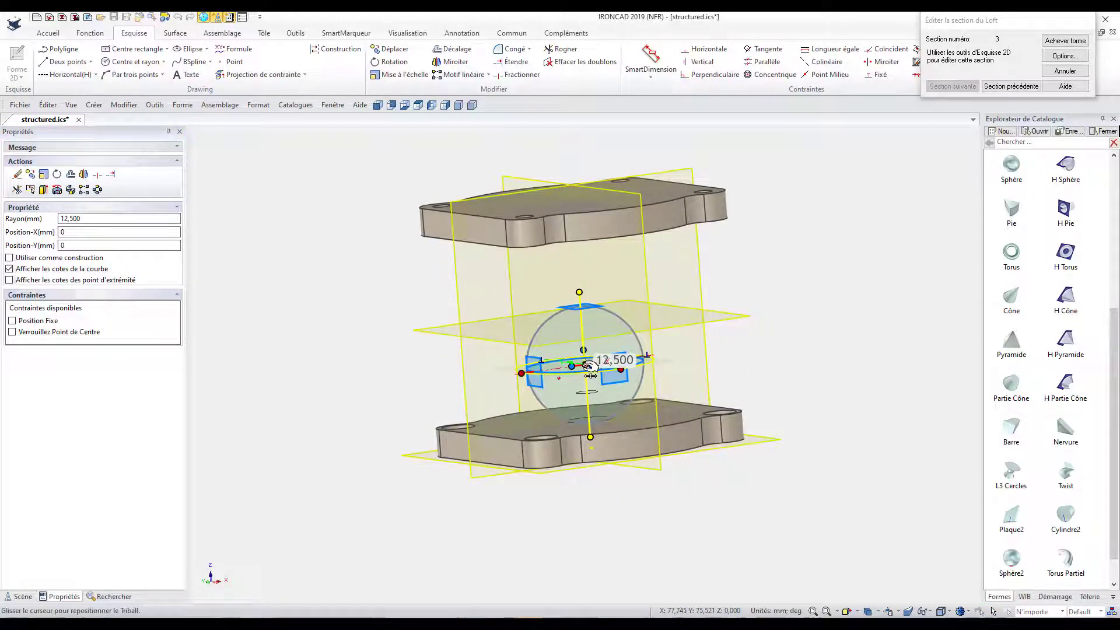
right_click(584, 366)
click(627, 424)
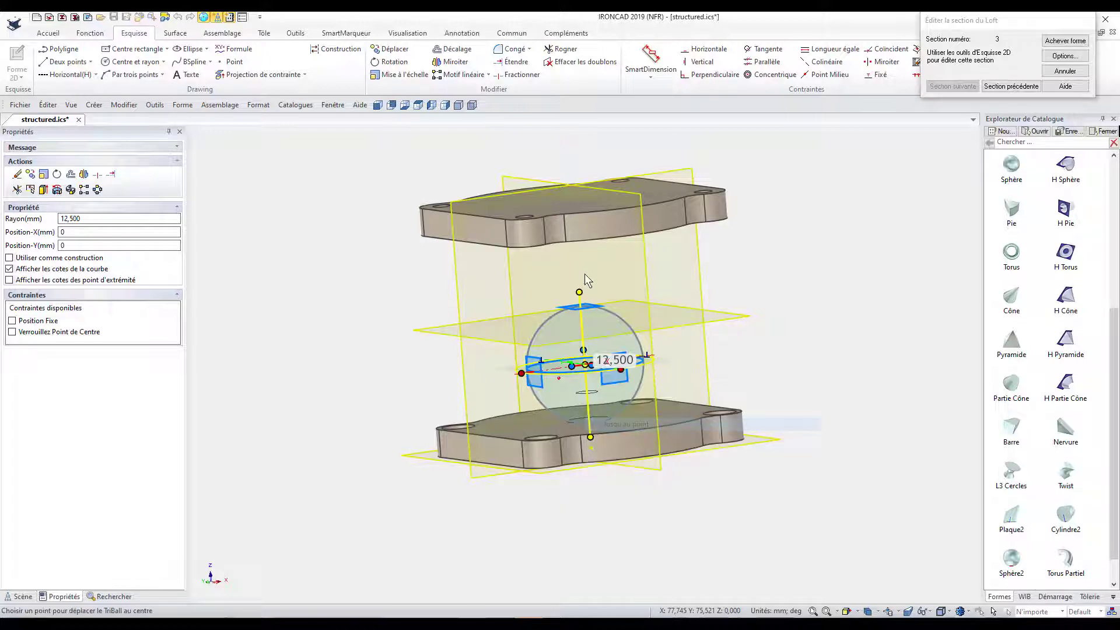
click(608, 237)
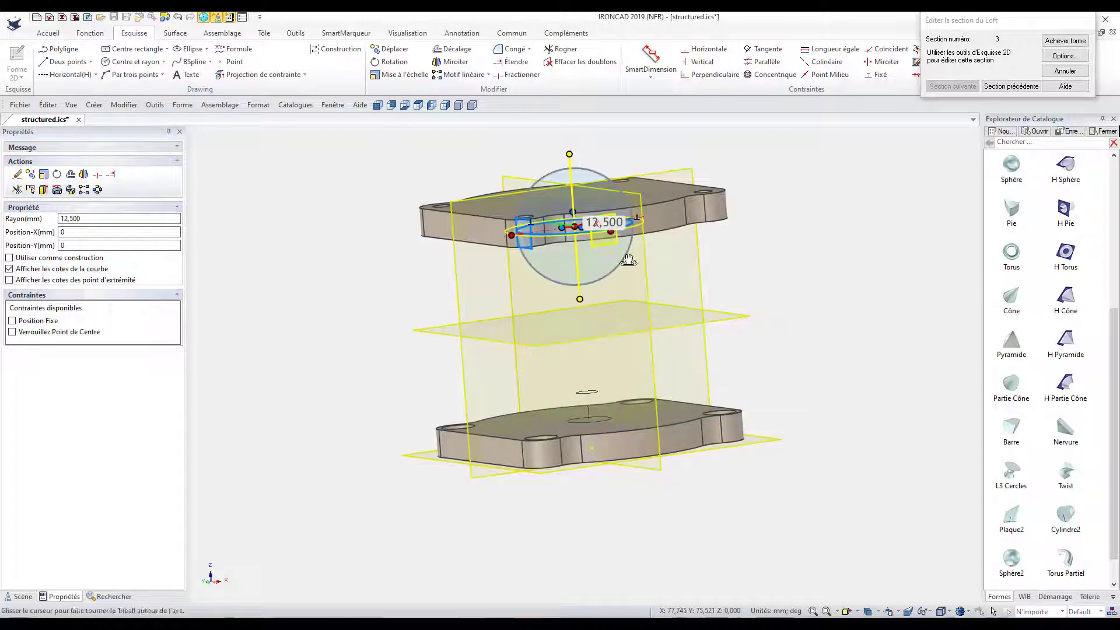
click(676, 284)
Step: Set section 2's circle radius to 12,5
click(990, 87)
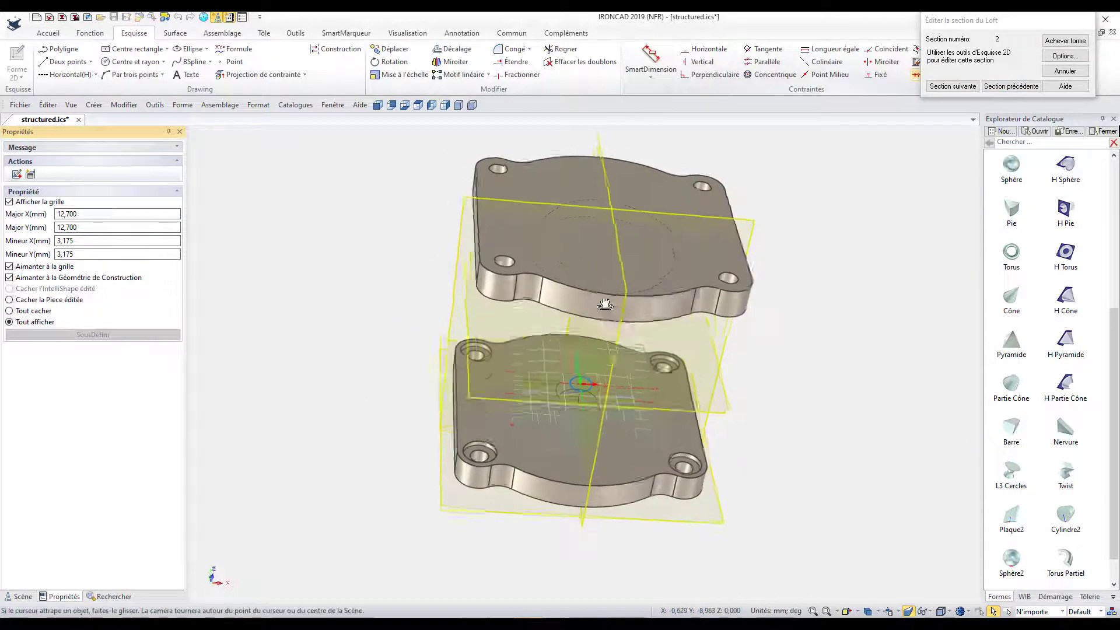
click(595, 386)
double_click(592, 386)
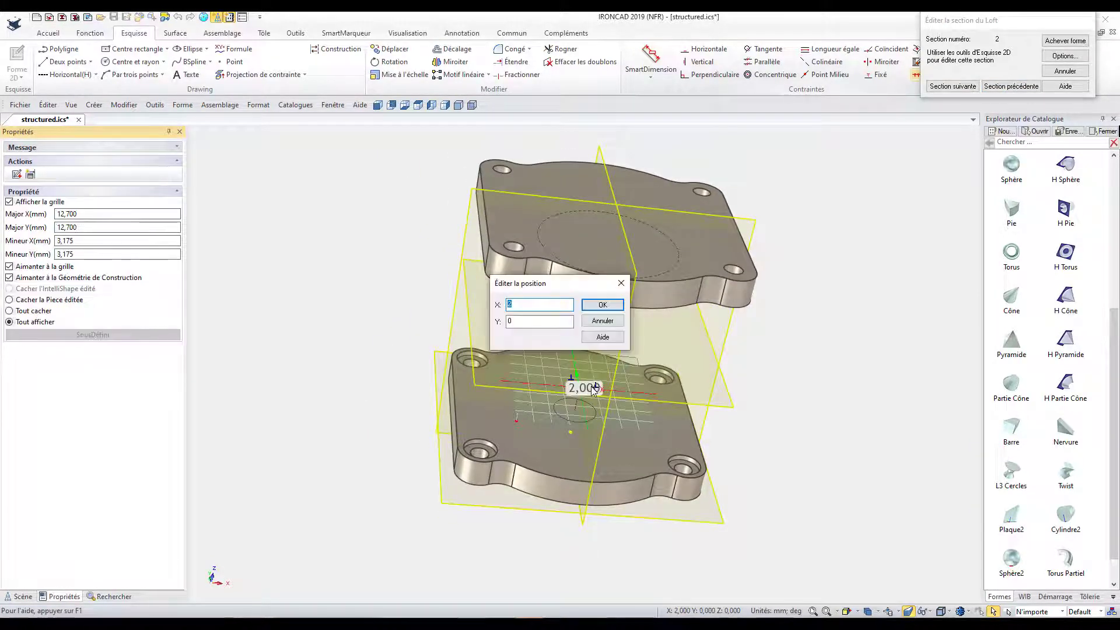
click(606, 323)
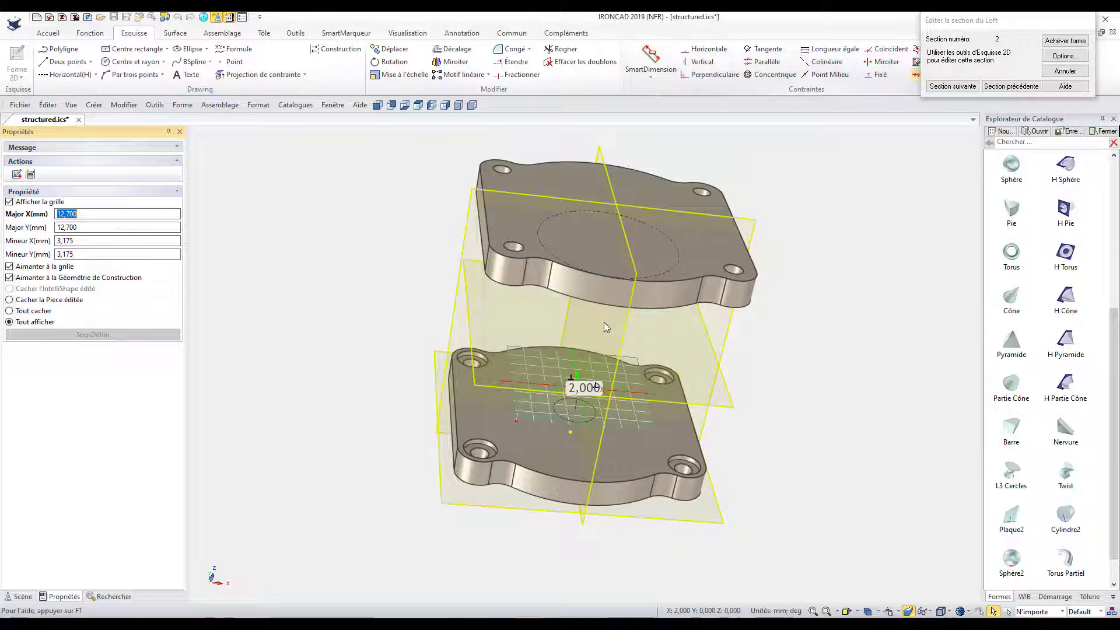
double_click(579, 386)
text(12)
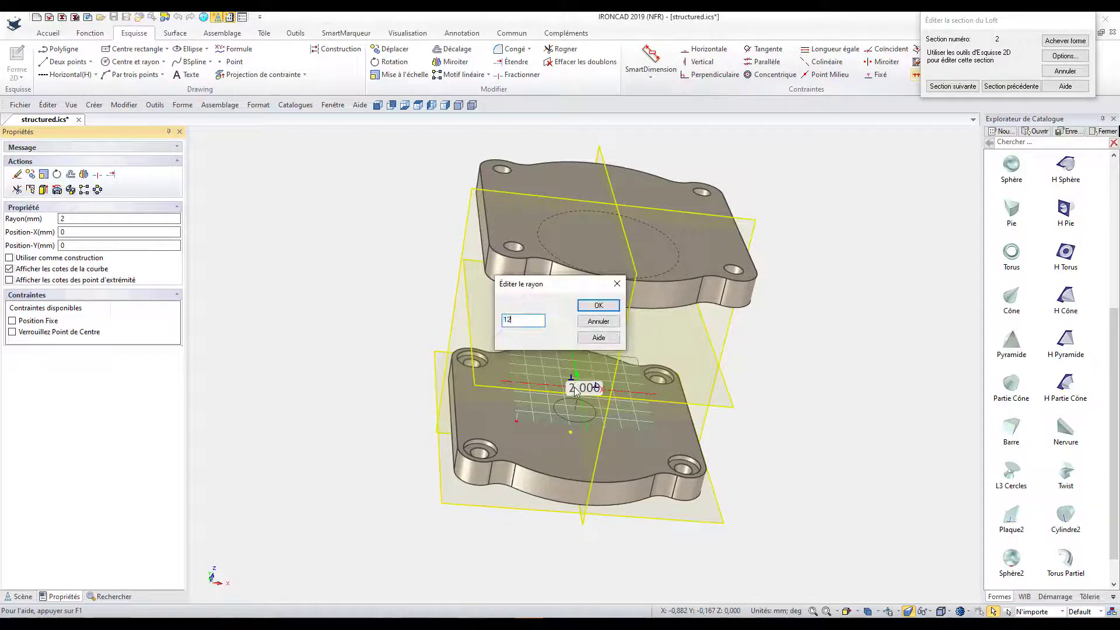
text(,5)
key(Return)
Step: Place section 2's circle at 0 distance from the top plate's underside
click(595, 360)
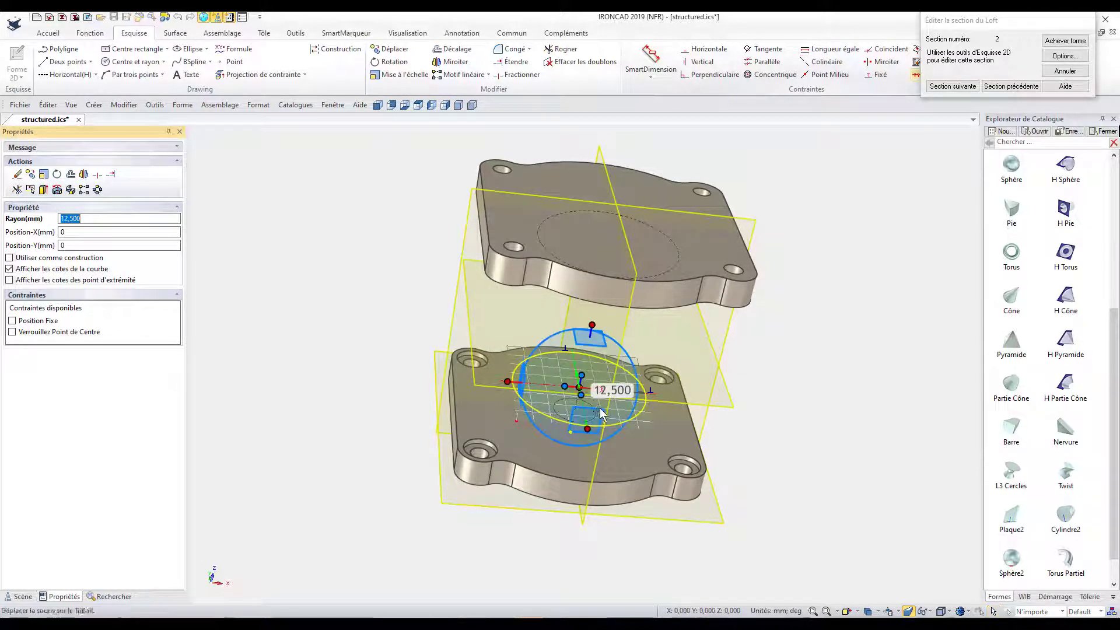
middle_drag(600, 408, 625, 338)
right_click(572, 481)
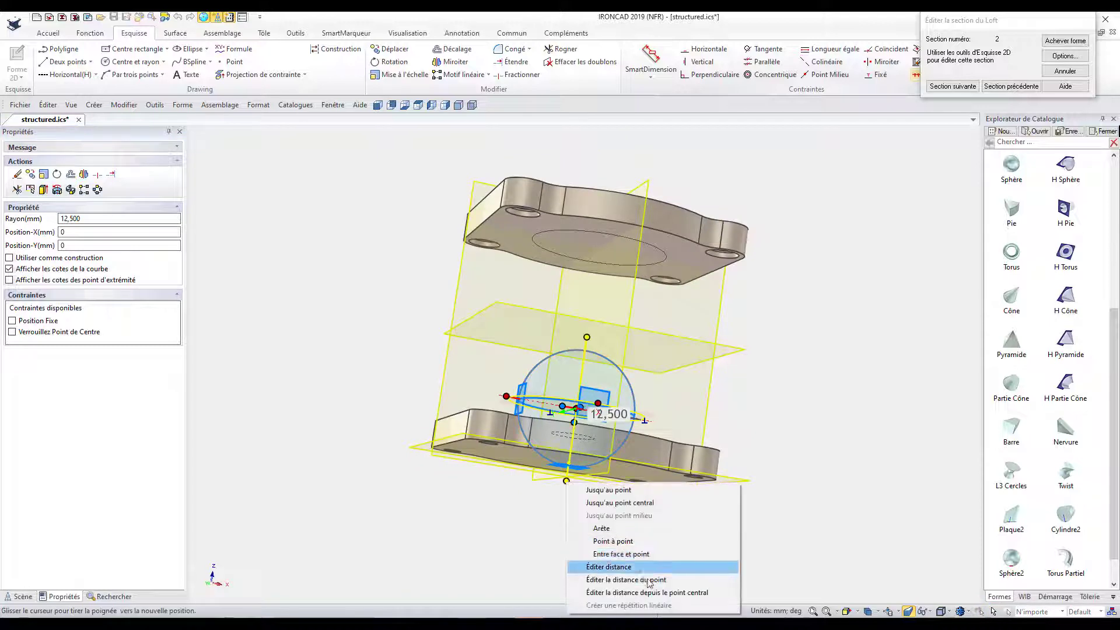
click(607, 565)
click(618, 226)
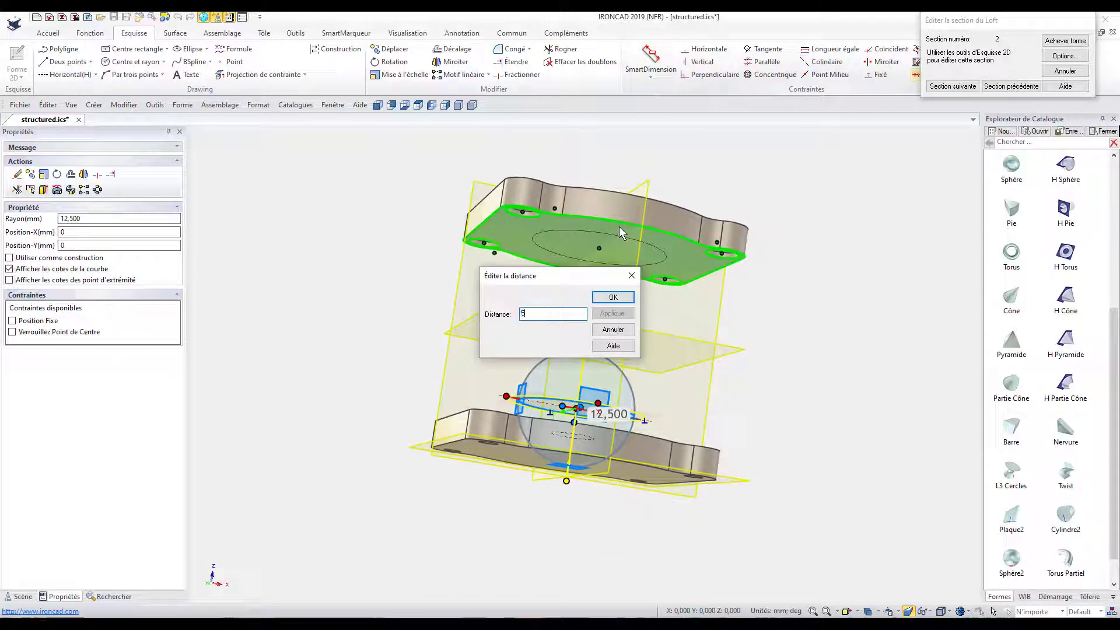
text(0)
key(Return)
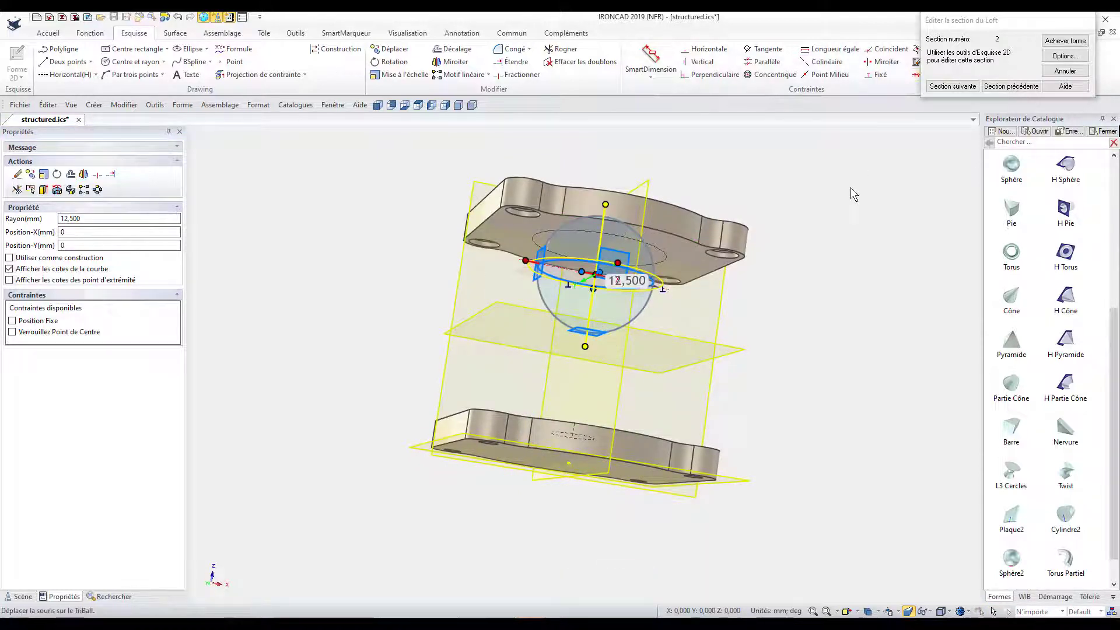
click(852, 192)
middle_drag(805, 270, 712, 348)
Step: Set section 1's radius to 16 and finish the loft shape
click(1011, 85)
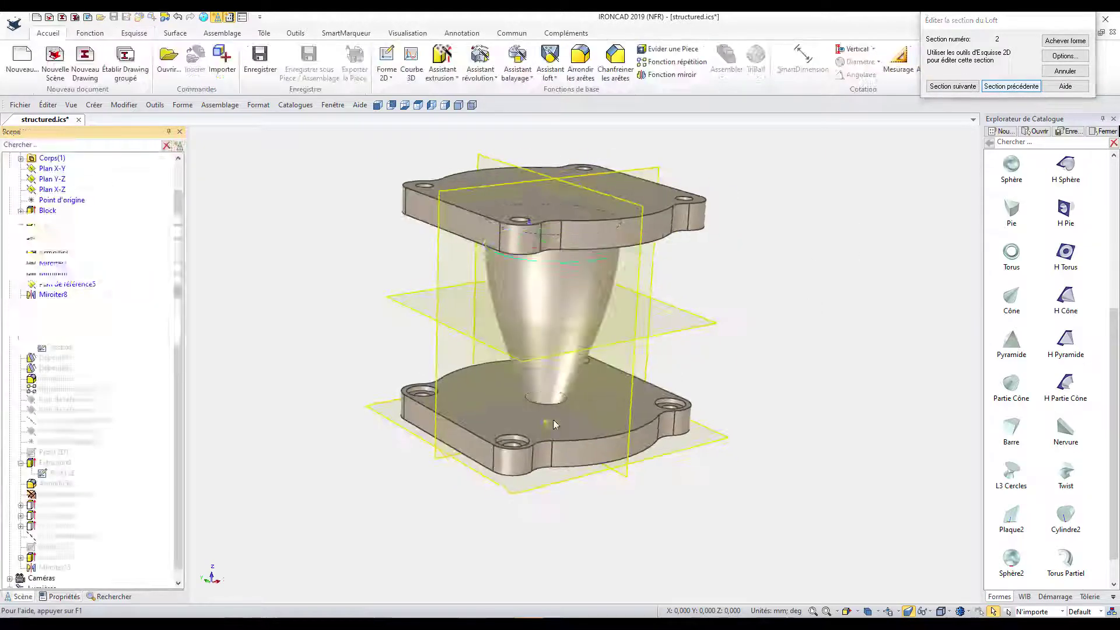
double_click(591, 365)
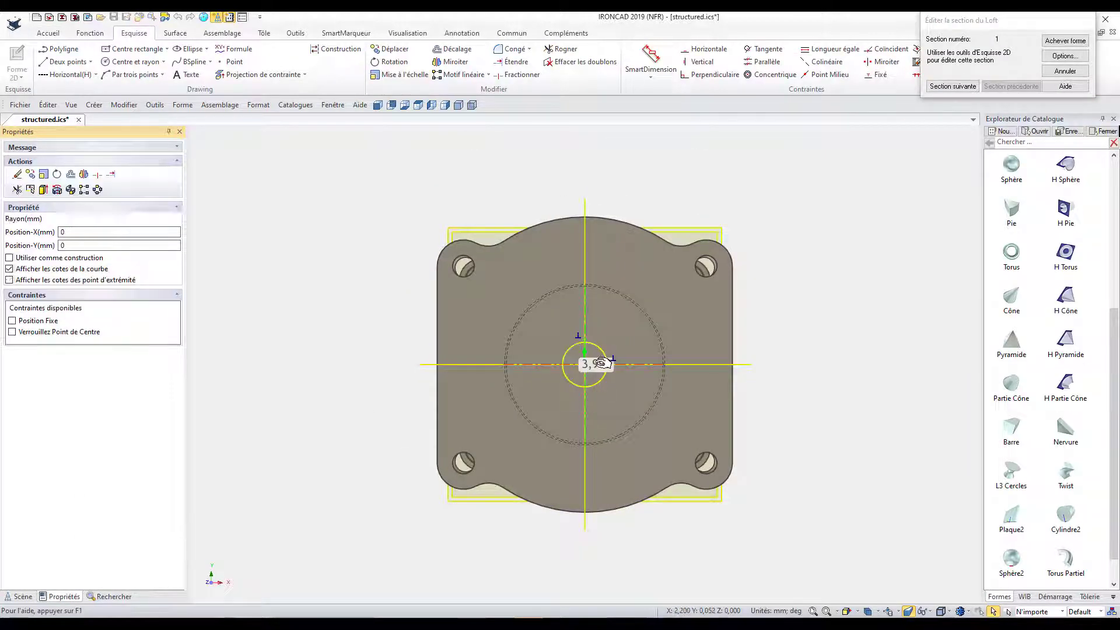
text(16)
key(Return)
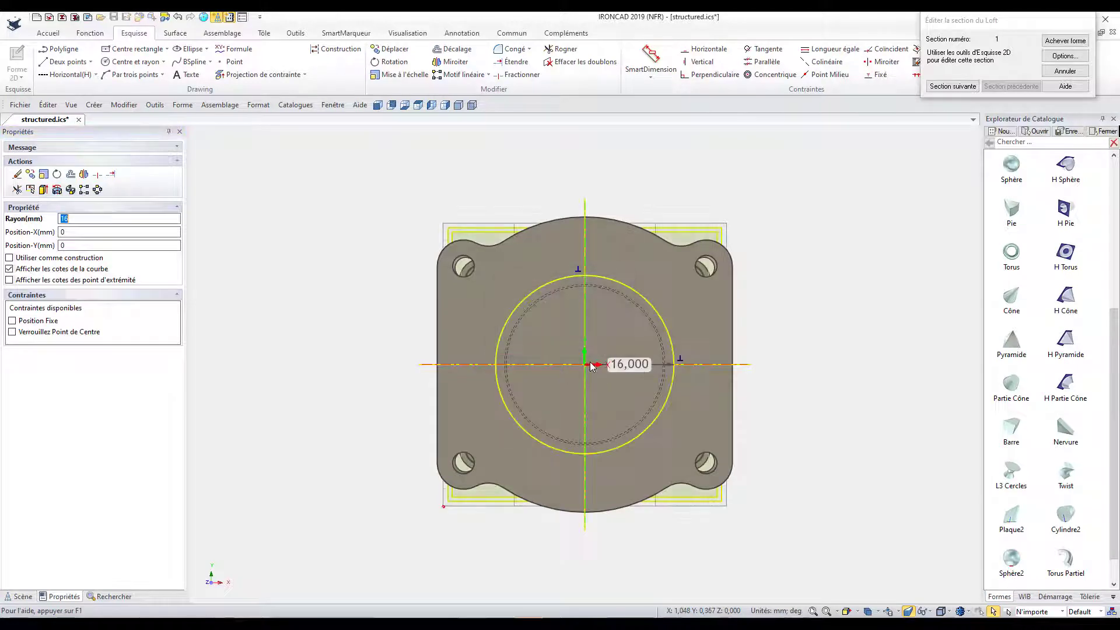
click(1078, 40)
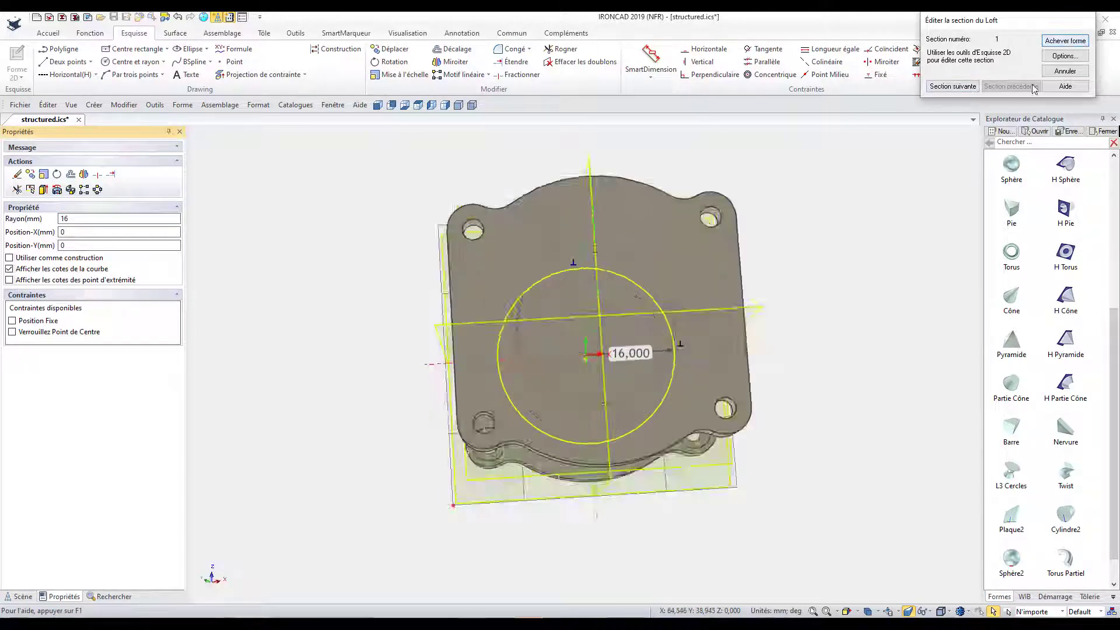
mouse_move(729, 382)
middle_down()
mouse_move(648, 292)
mouse_move(534, 256)
middle_up()
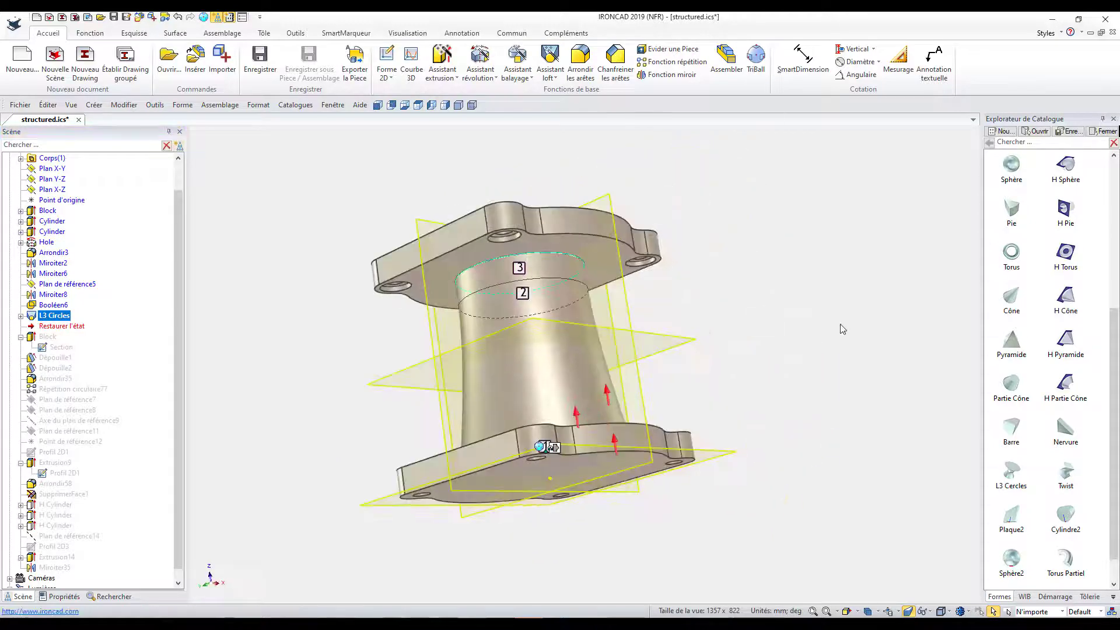
Step: Fillet the loft's top and bottom edges at 3 mm, then drag the rollback marker forward
click(535, 257)
click(535, 257)
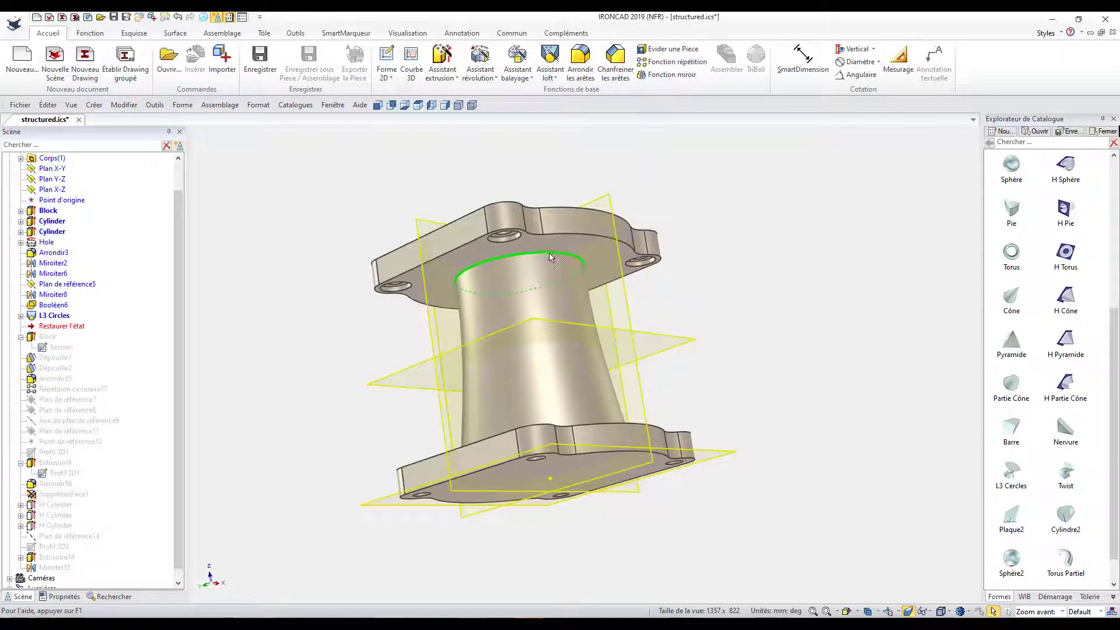
right_click(549, 257)
click(586, 279)
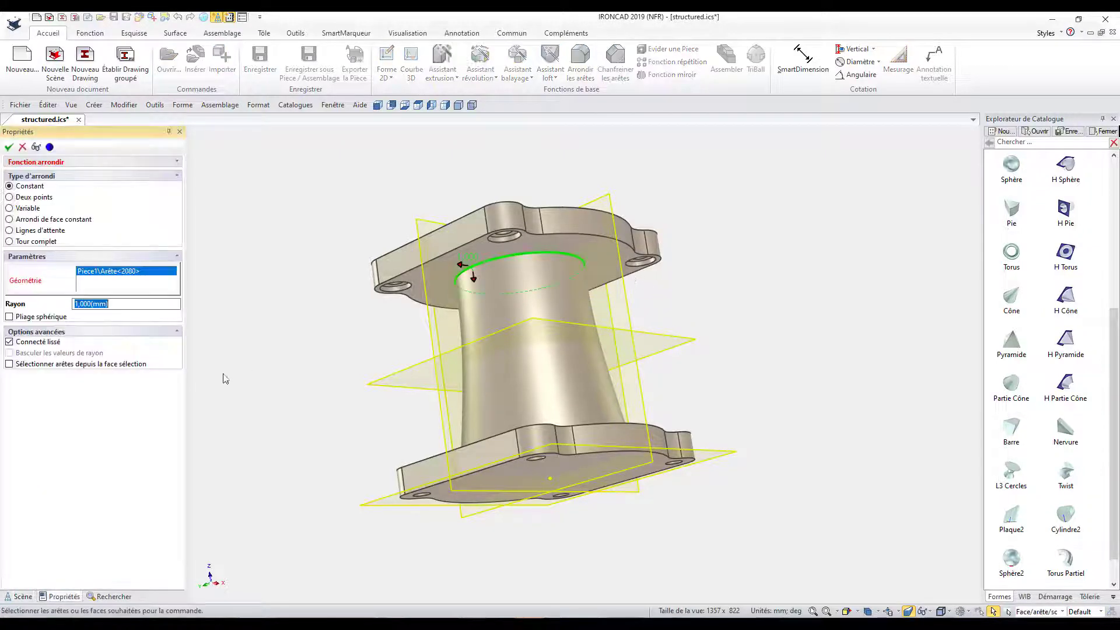
text(3)
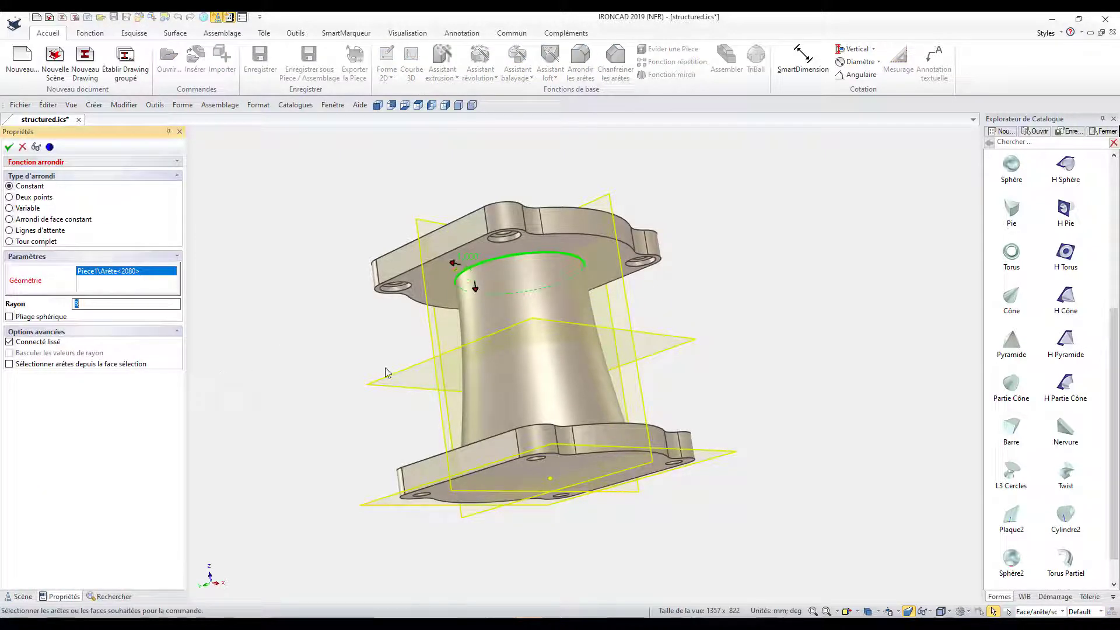
middle_drag(385, 372, 593, 429)
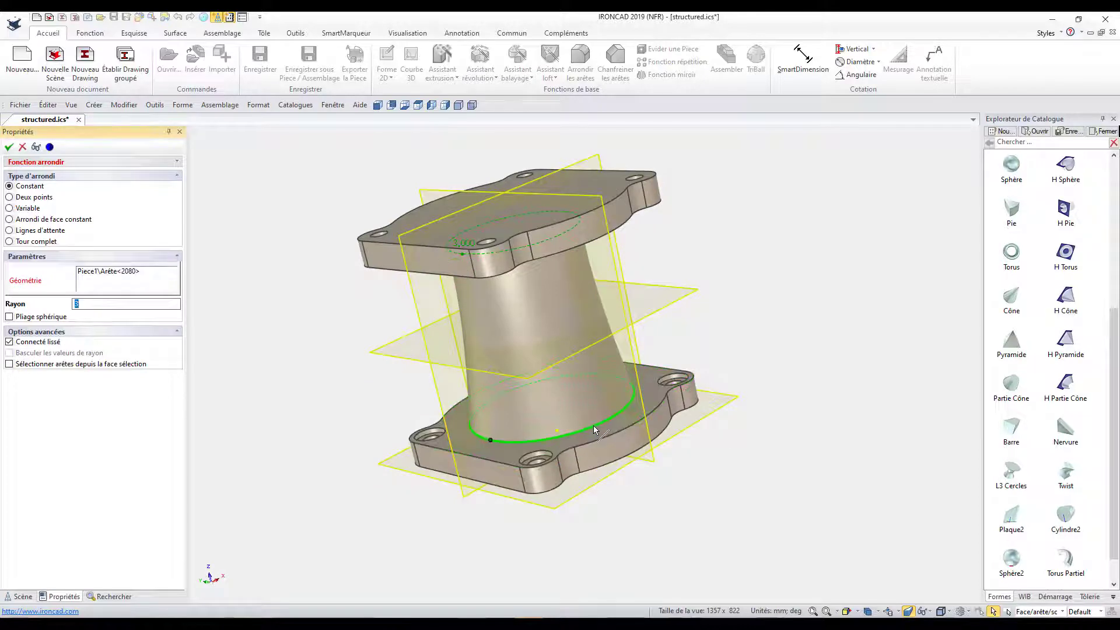
click(593, 428)
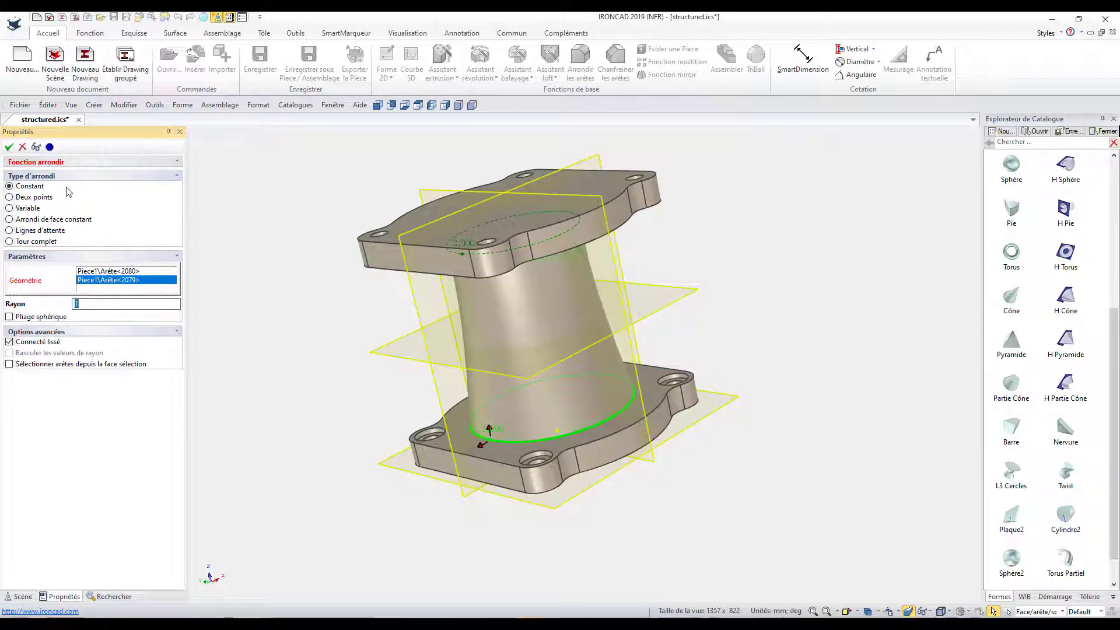
click(9, 147)
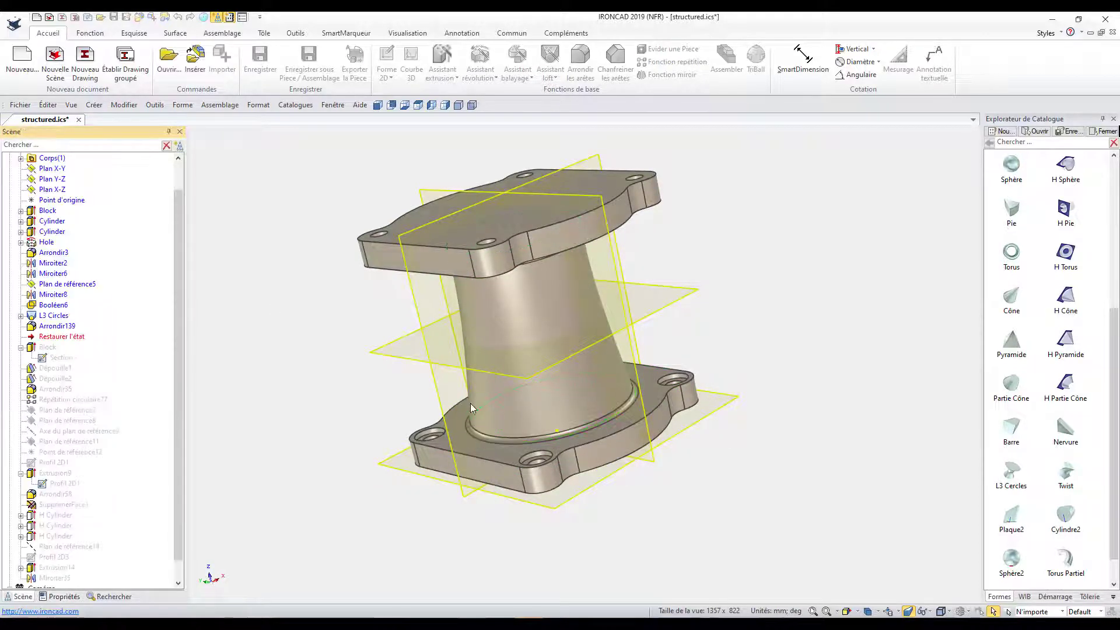
click(867, 612)
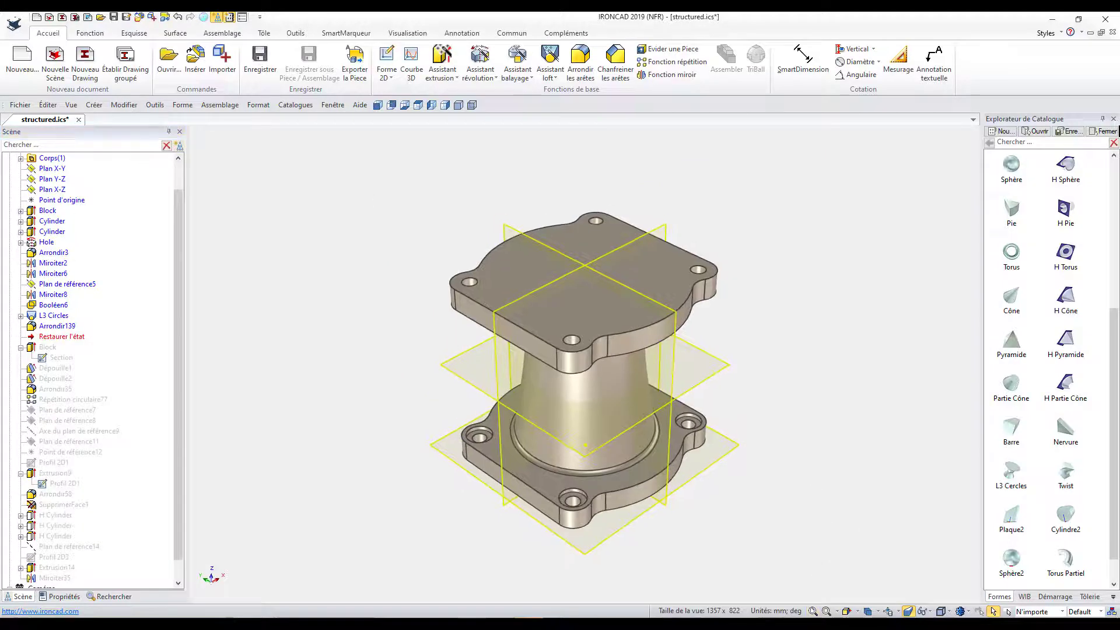
drag(62, 326, 65, 572)
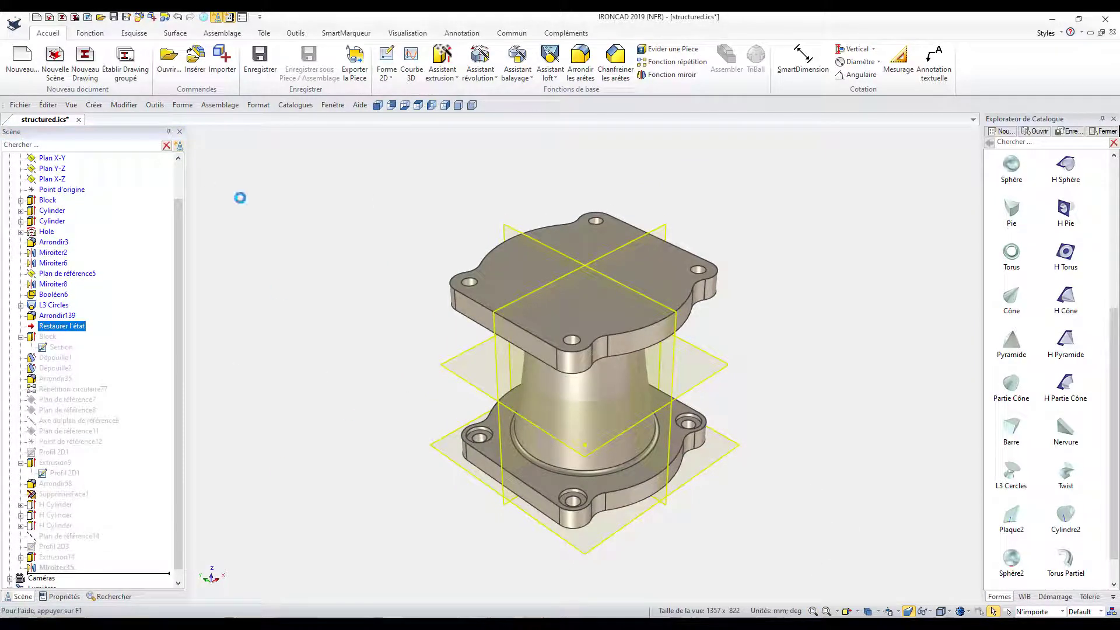
Step: Restore all later features and dismiss the fillet regeneration error report
click(648, 350)
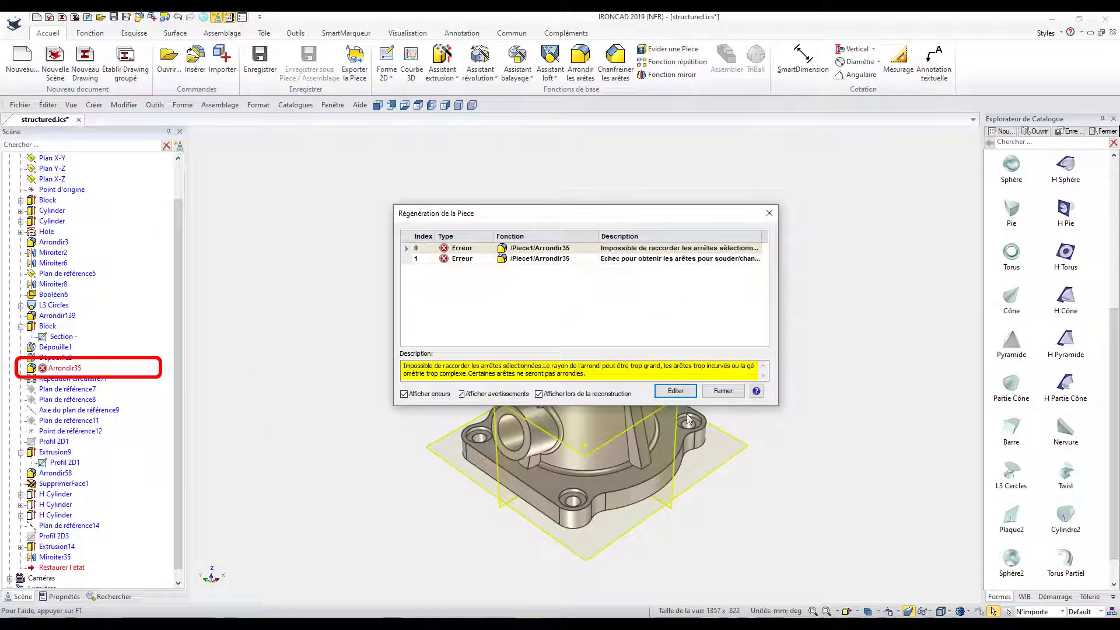
click(540, 259)
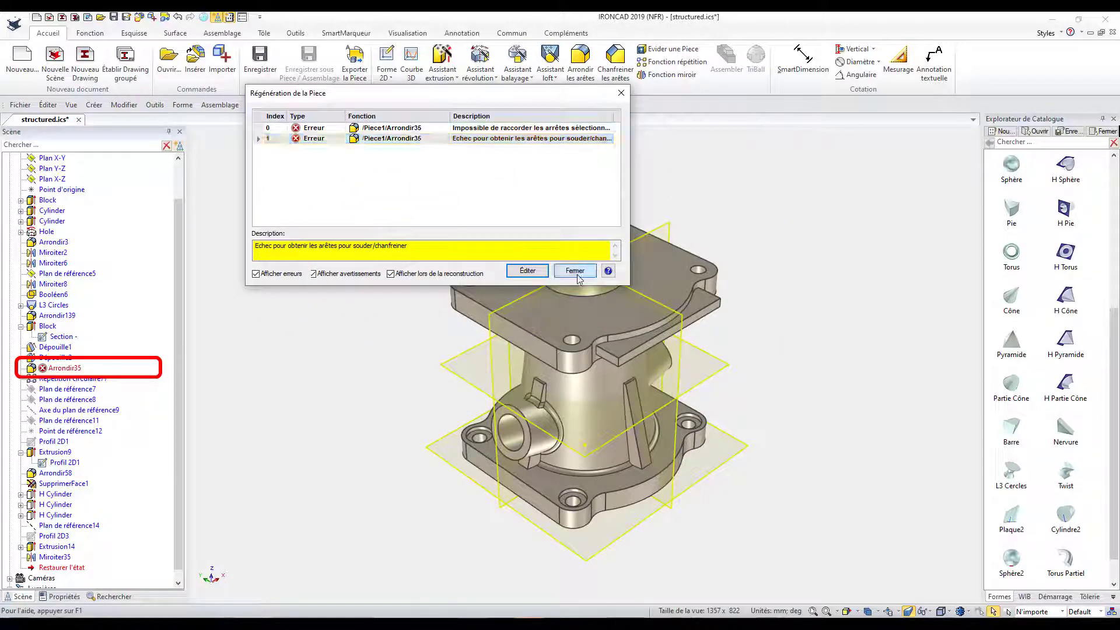
key(Escape)
scroll(625, 382, up, 2)
scroll(625, 383, up, 2)
scroll(613, 379, up, 2)
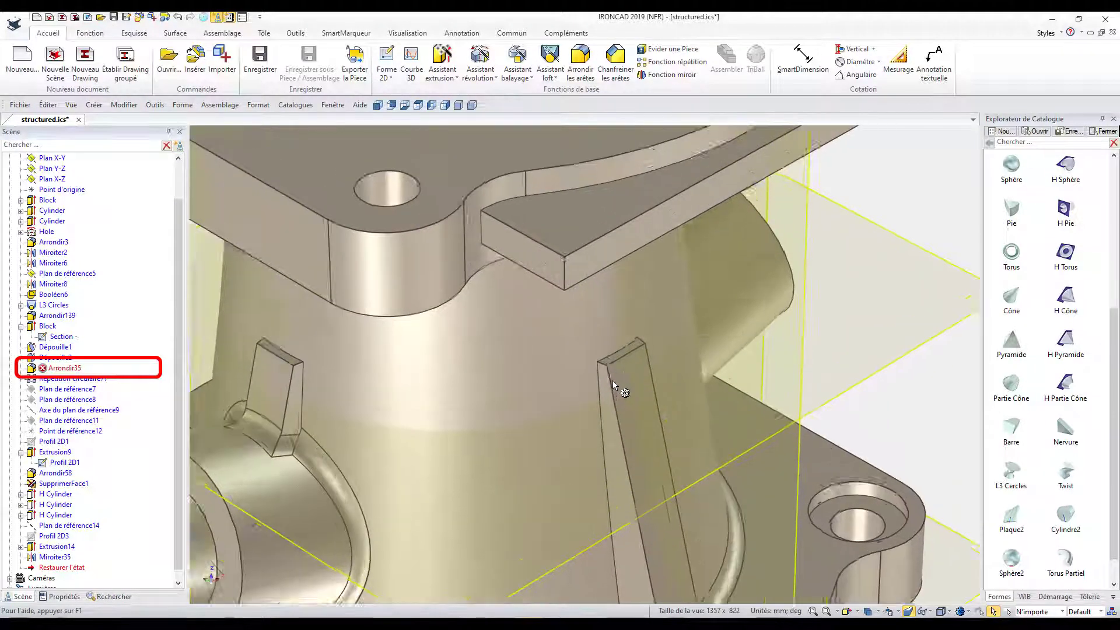
scroll(614, 355, up, 2)
Step: Stretch the rib Block's height to 24,886 and regenerate the part
click(618, 354)
key(Escape)
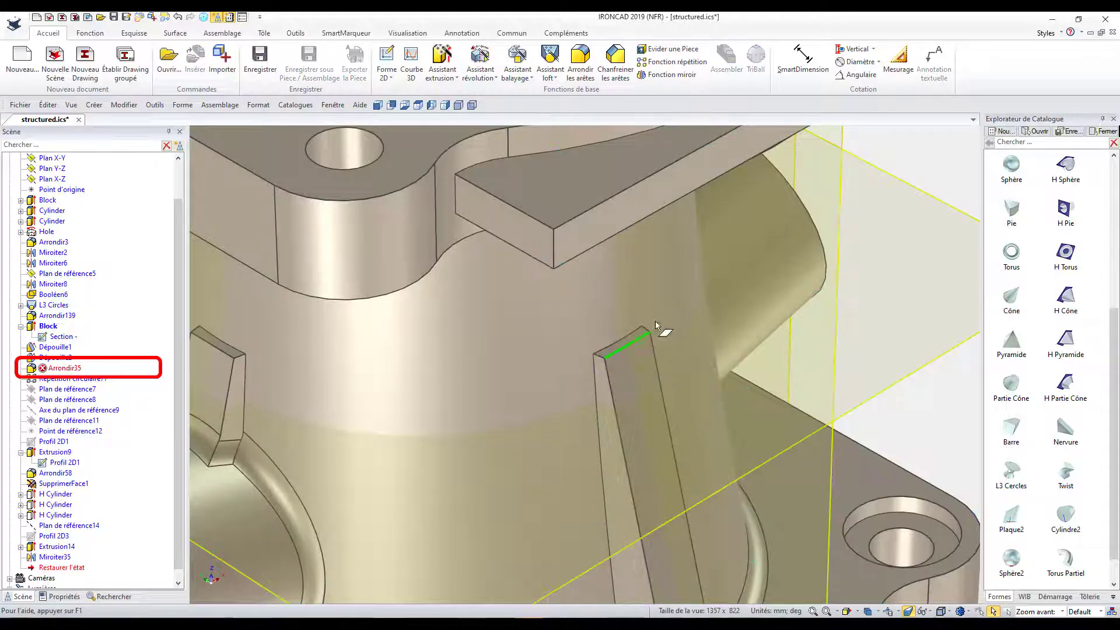
scroll(646, 454, down, 5)
scroll(645, 454, down, 1)
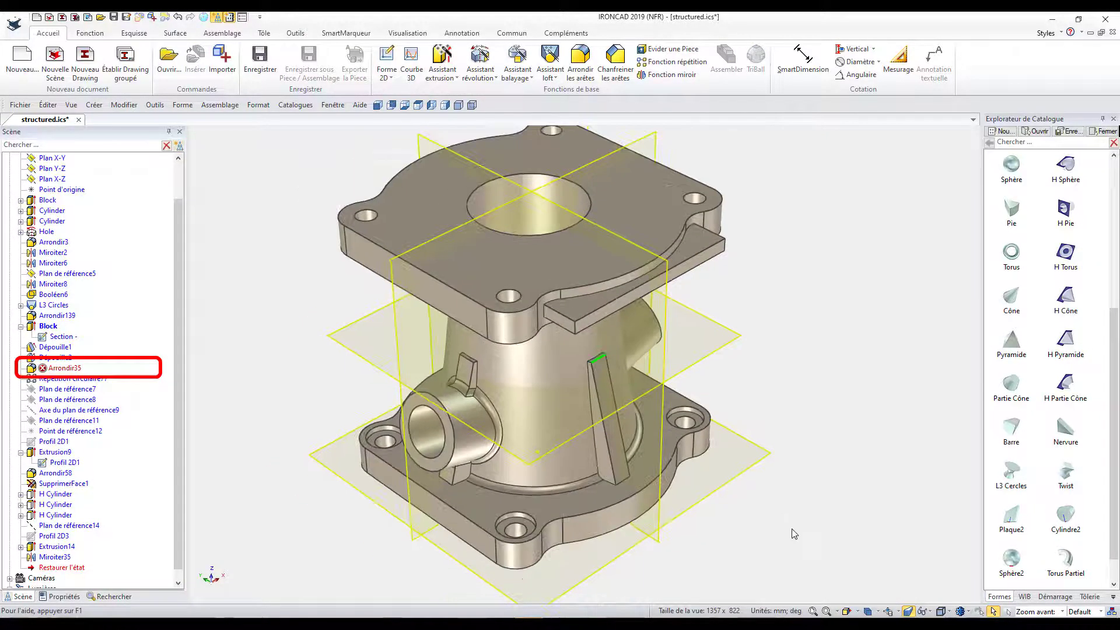
click(47, 326)
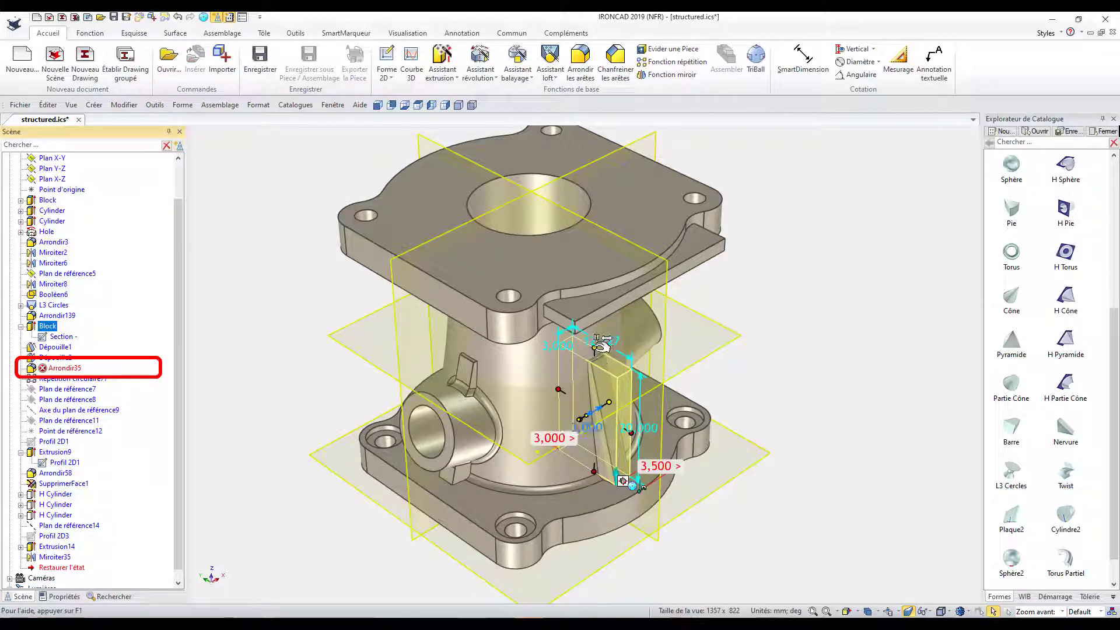
drag(595, 348, 583, 310)
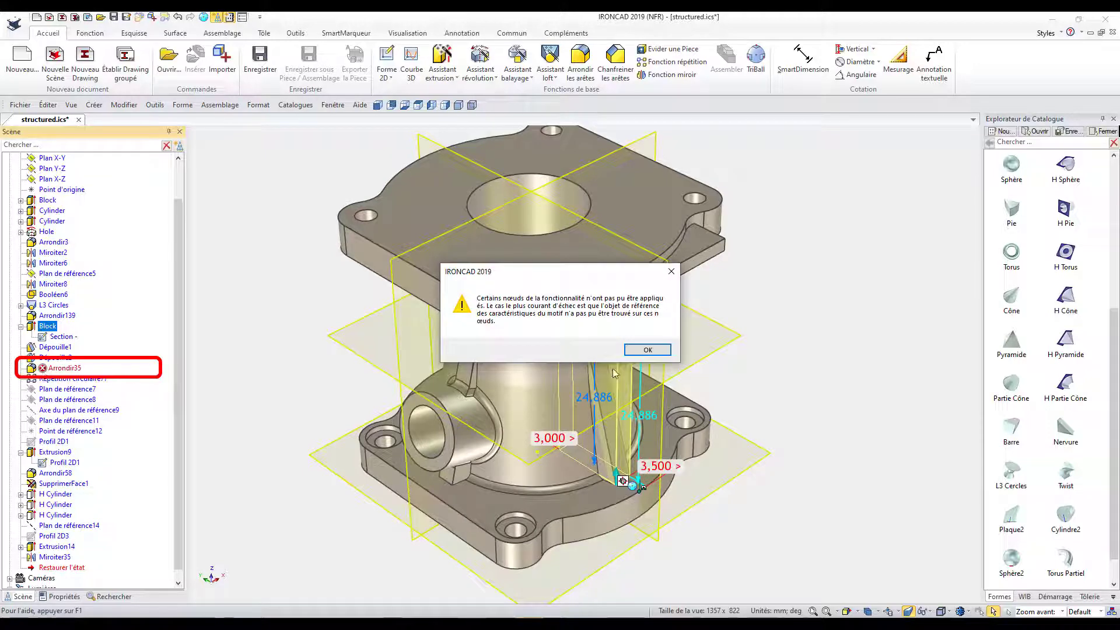
click(647, 350)
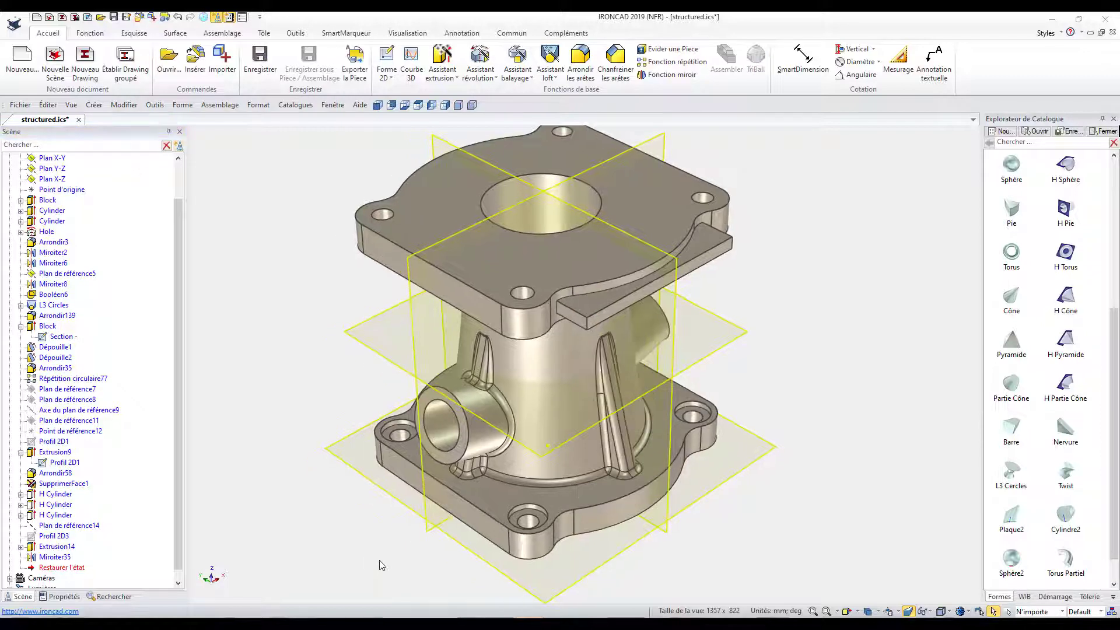
Step: Round the edge where the side boss meets the loft body with a 1 mm fillet (Arrondir144)
middle_drag(379, 560, 249, 542)
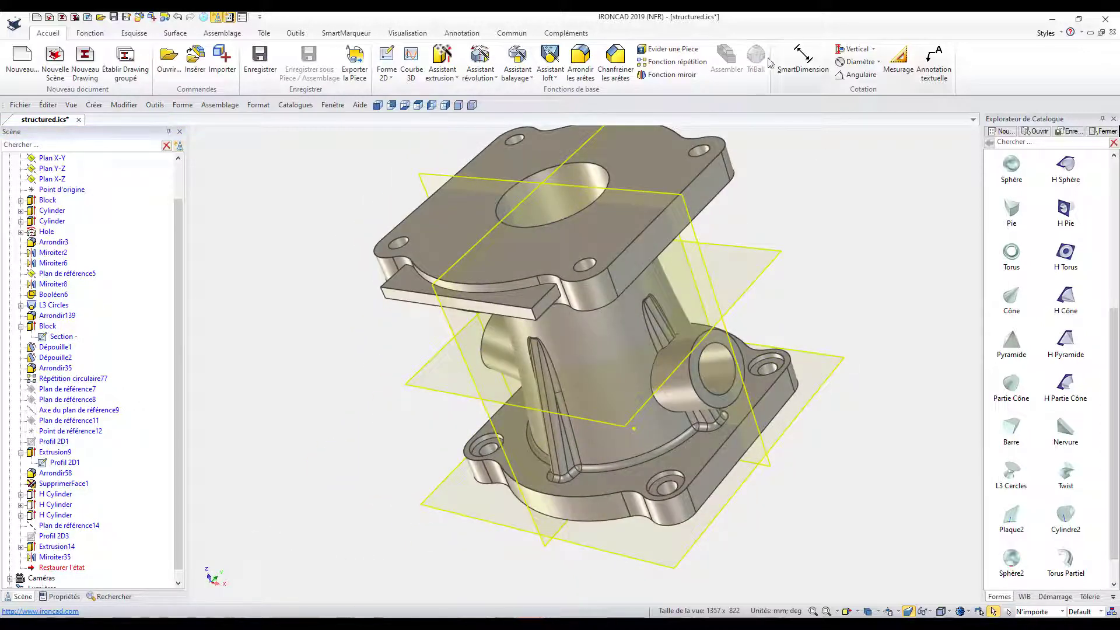
click(590, 68)
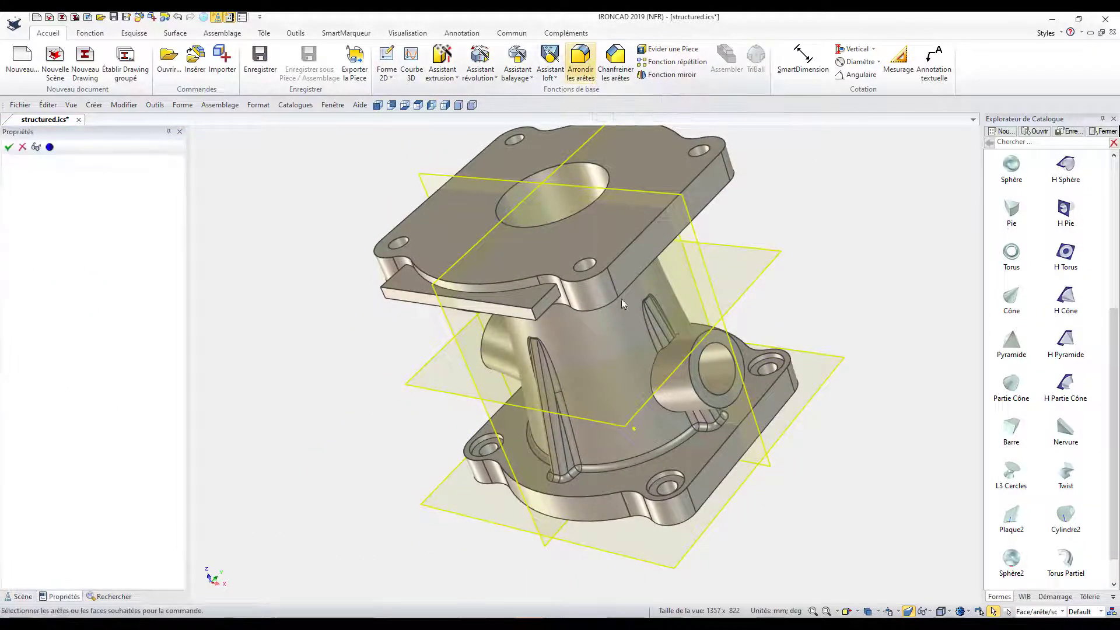
click(652, 375)
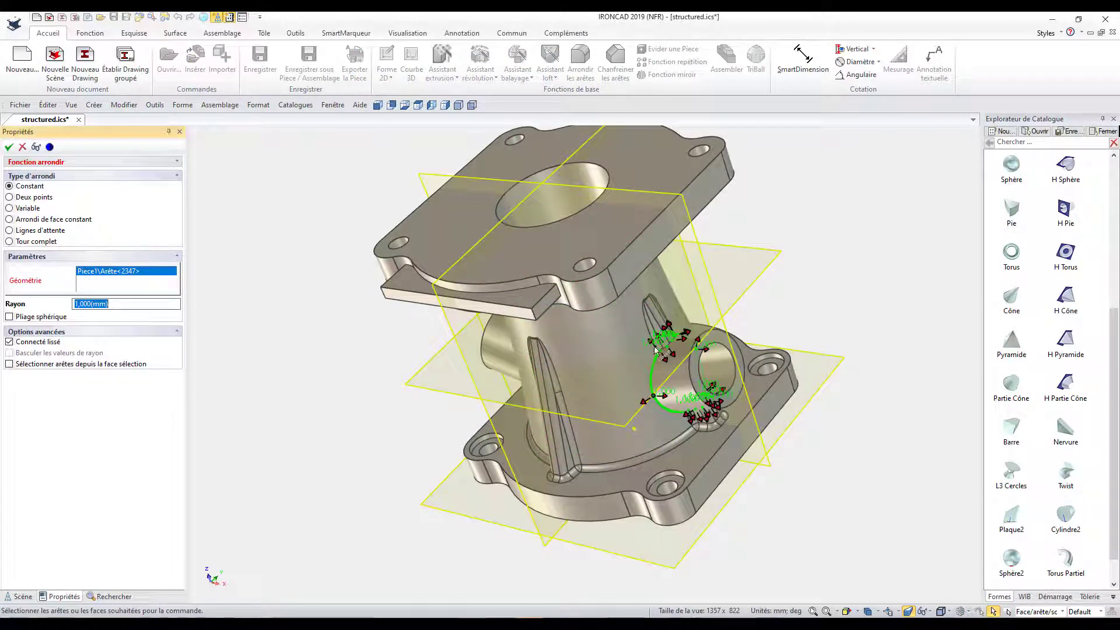
scroll(671, 350, up, 5)
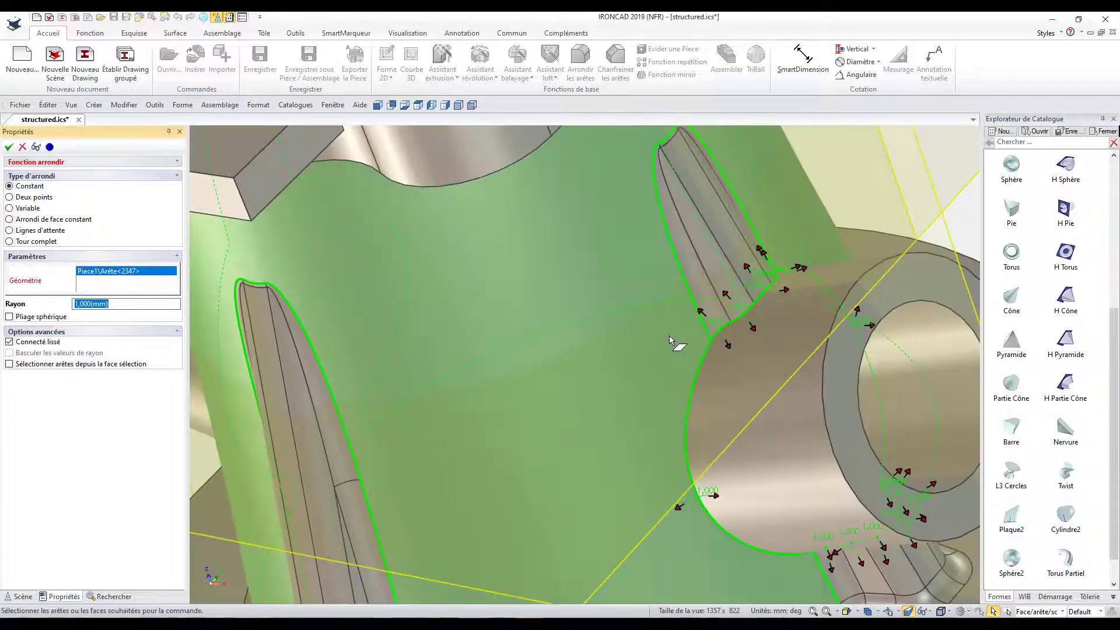
scroll(666, 421, down, 5)
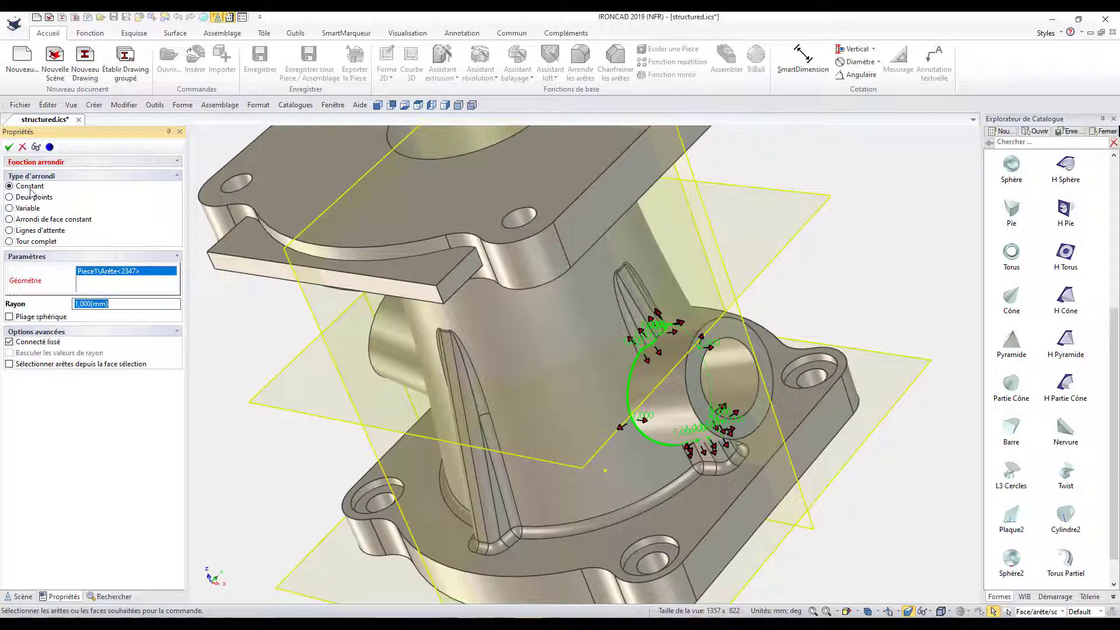
click(10, 149)
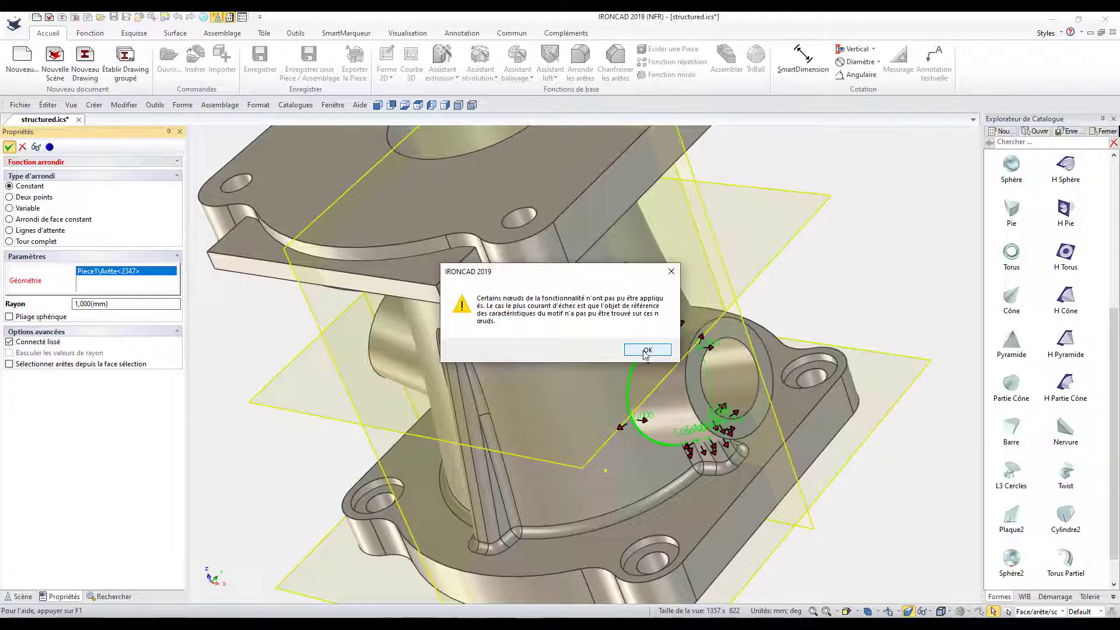
click(645, 350)
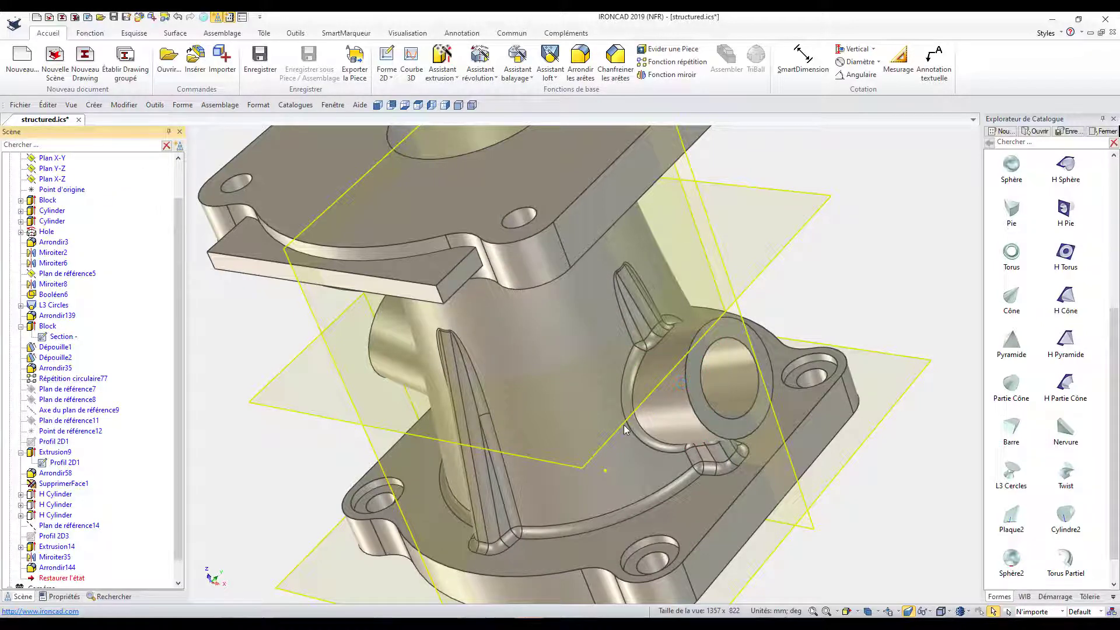
Step: Switch to the isometric view and hide all reference planes with Tout désactiver
click(848, 613)
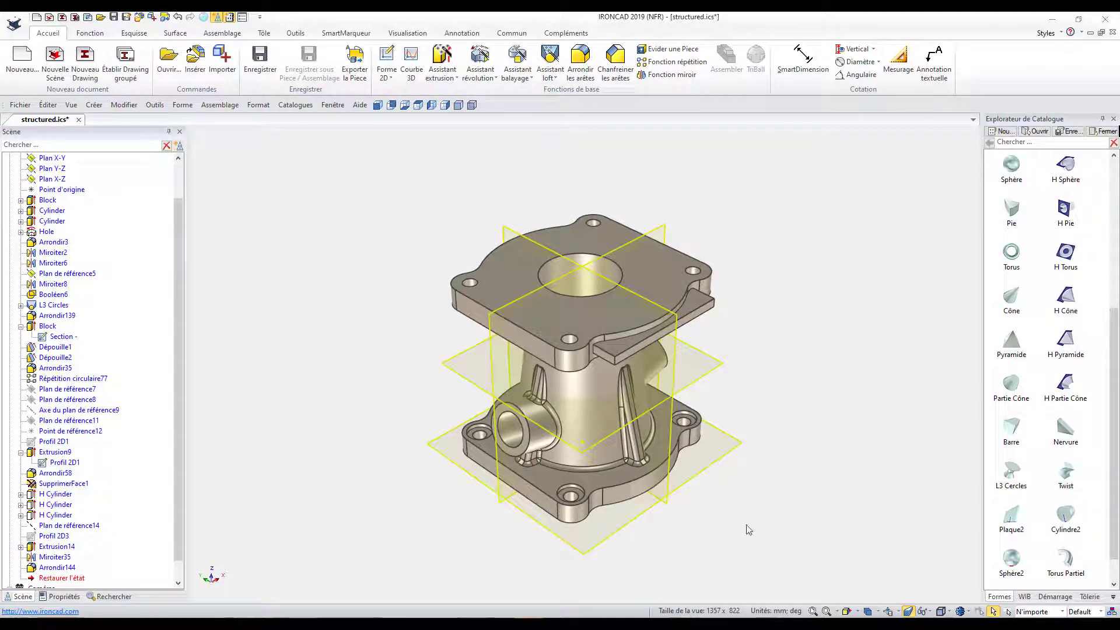
click(604, 454)
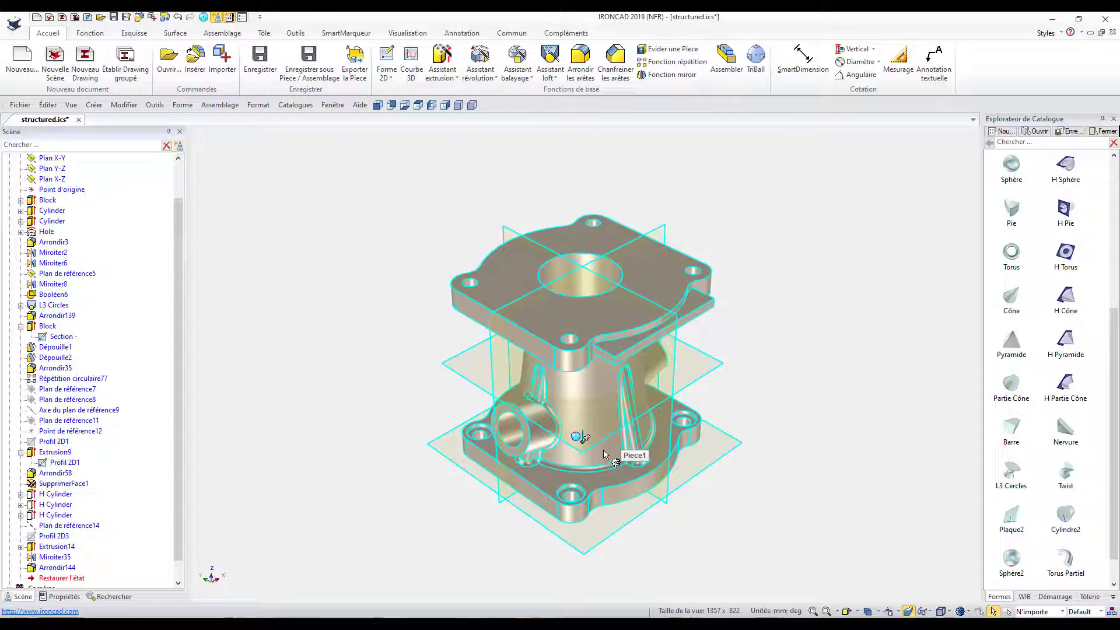
right_click(605, 454)
click(629, 77)
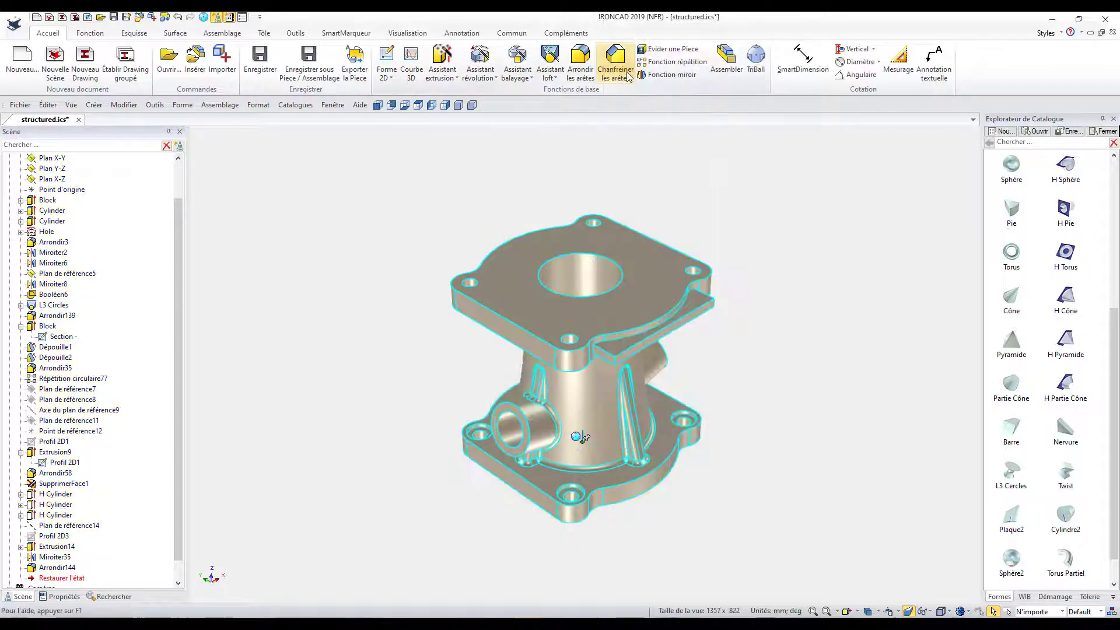
click(800, 345)
Step: Apply red through the part's SmartPaint properties to colour the whole housing
click(582, 432)
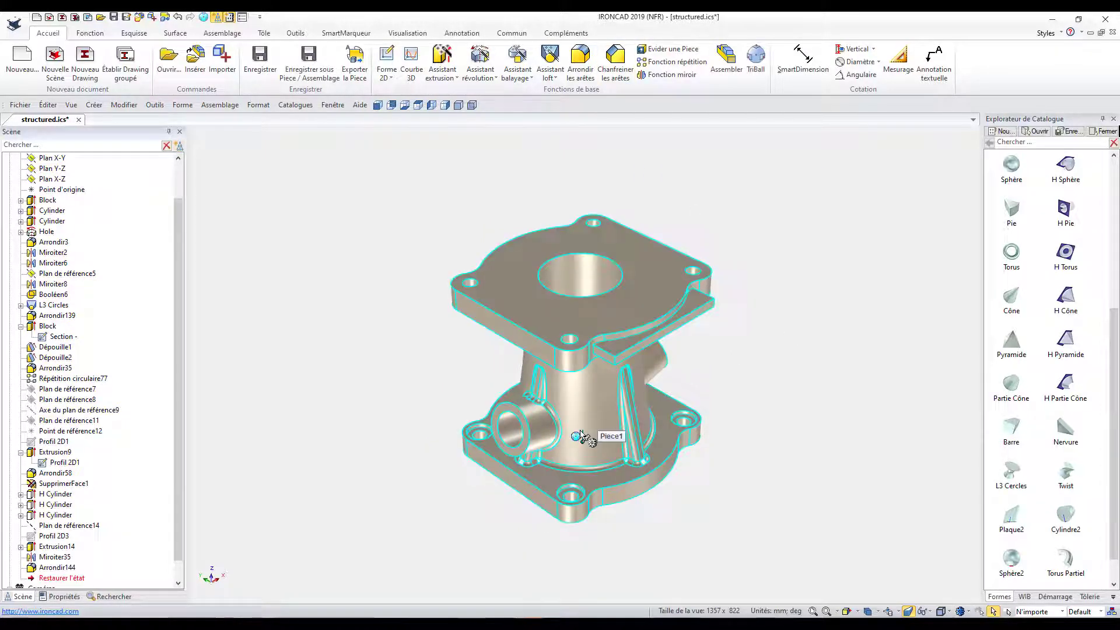
right_click(581, 436)
click(642, 407)
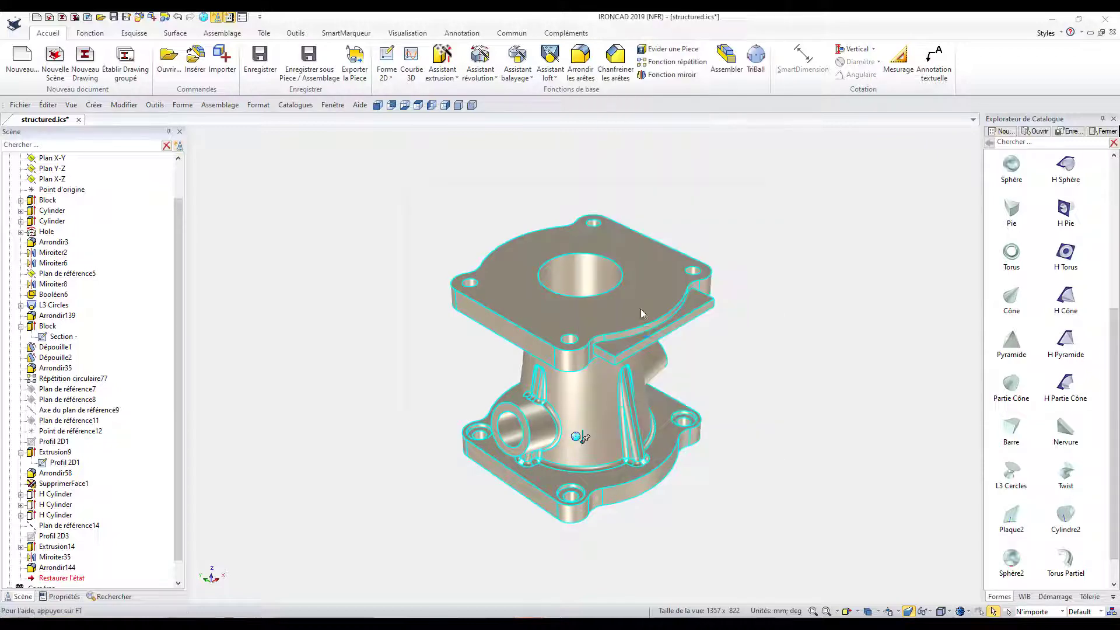
click(502, 276)
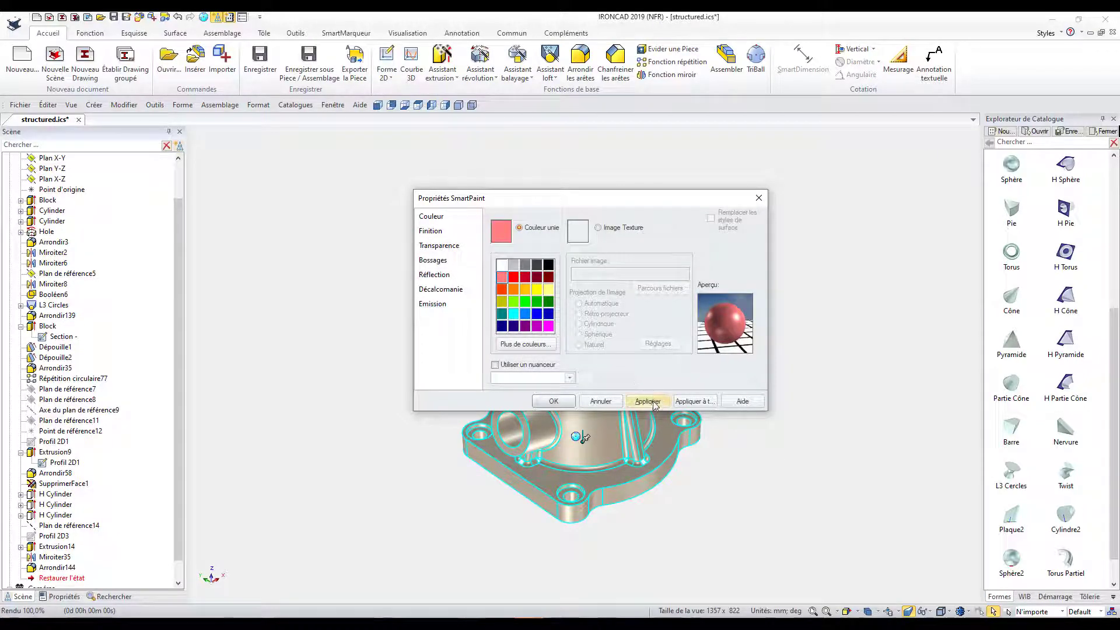
click(648, 401)
click(560, 404)
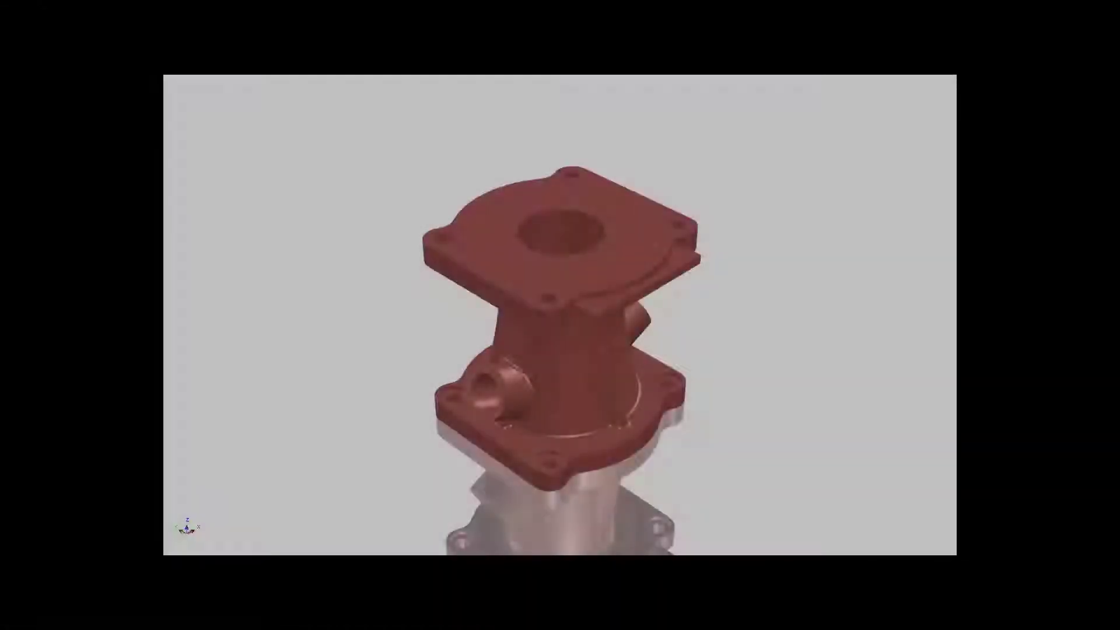